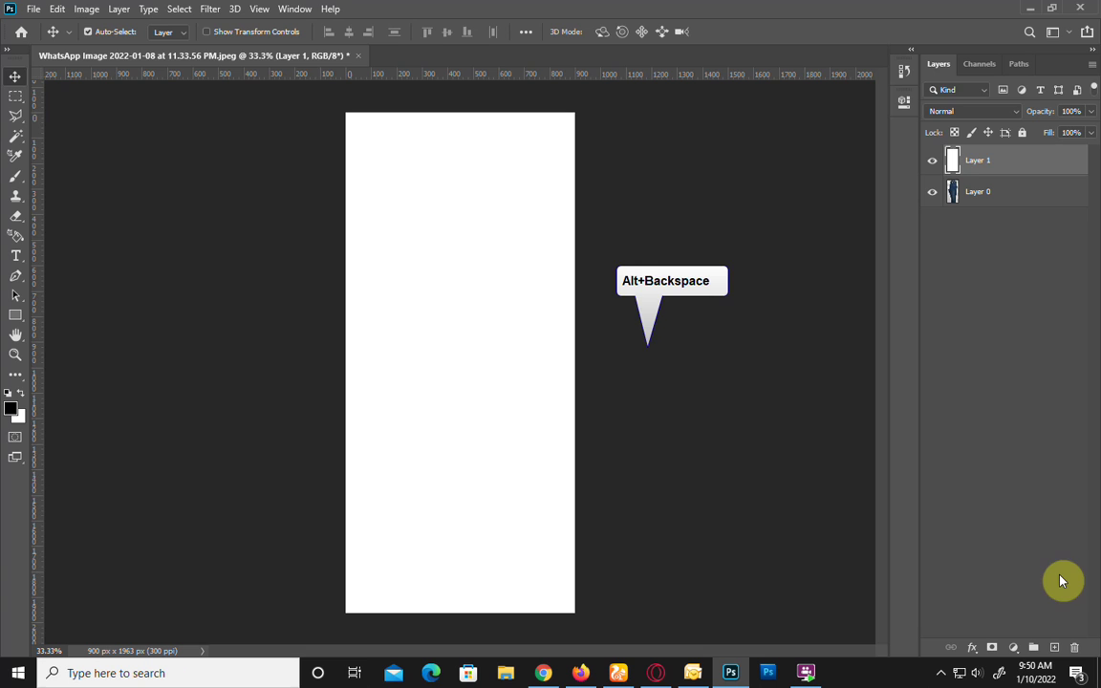
Step: Select a rectangle in the upper middle of the page and feather it 50 pixels
left_click(12, 98)
left_click_drag(380, 278, 545, 364)
key("ctrl+F6")
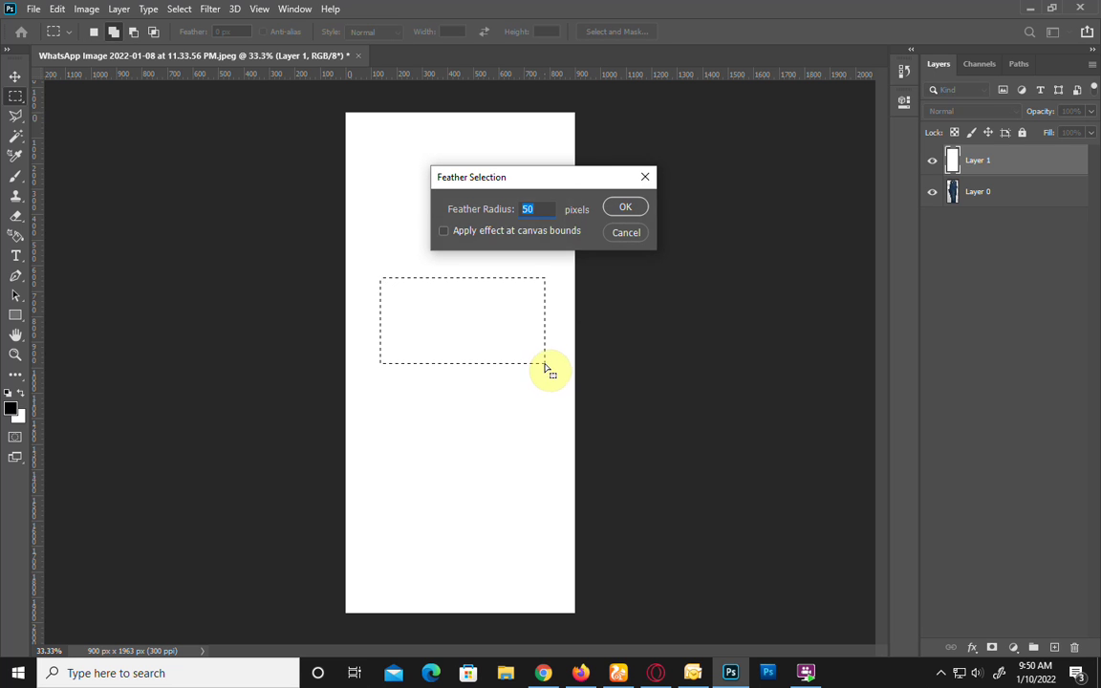
key("Return")
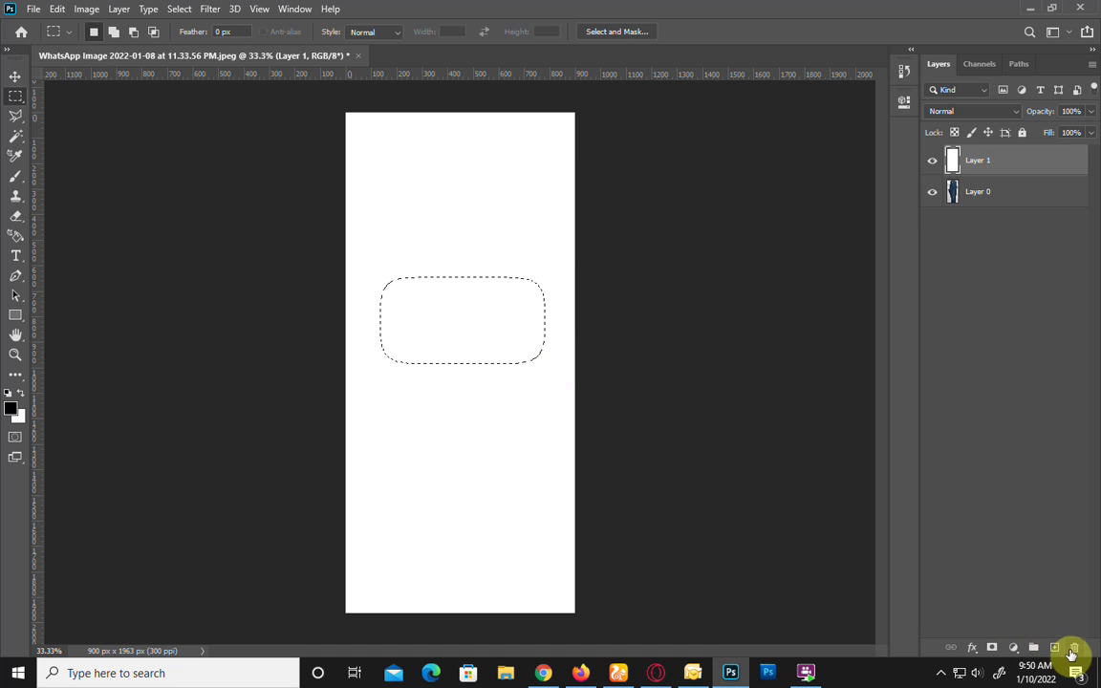
Step: Fill the feathered selection with black on a new layer, deselect, and set opacity to 80%
left_click(1054, 649)
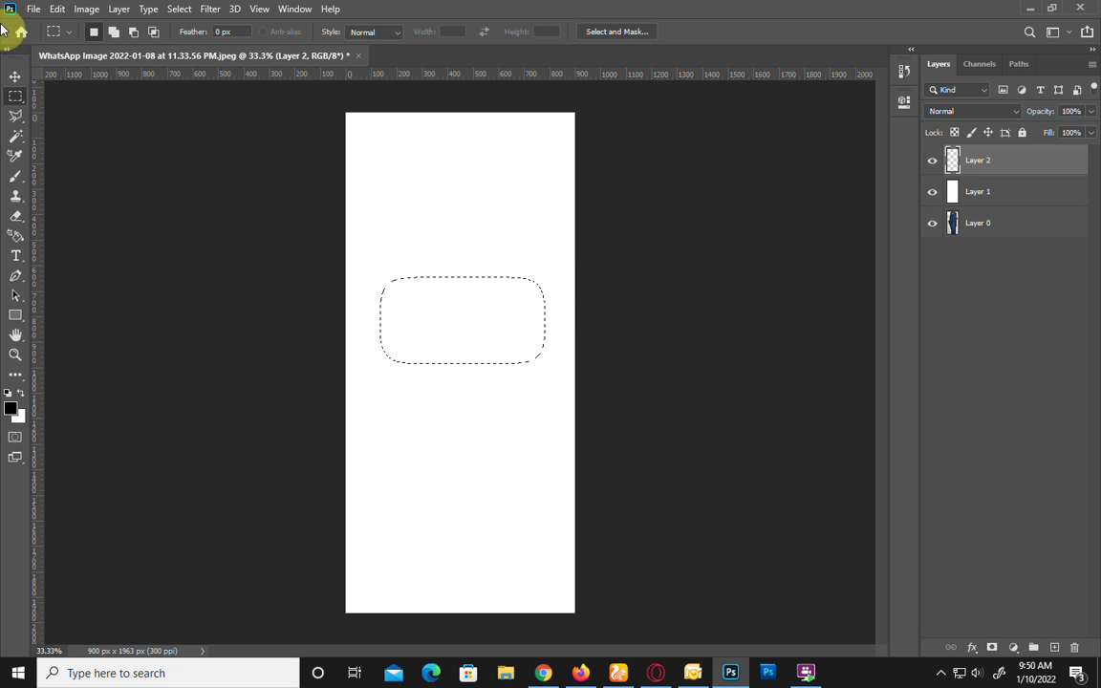
left_click(14, 77)
key("alt+BackSpace")
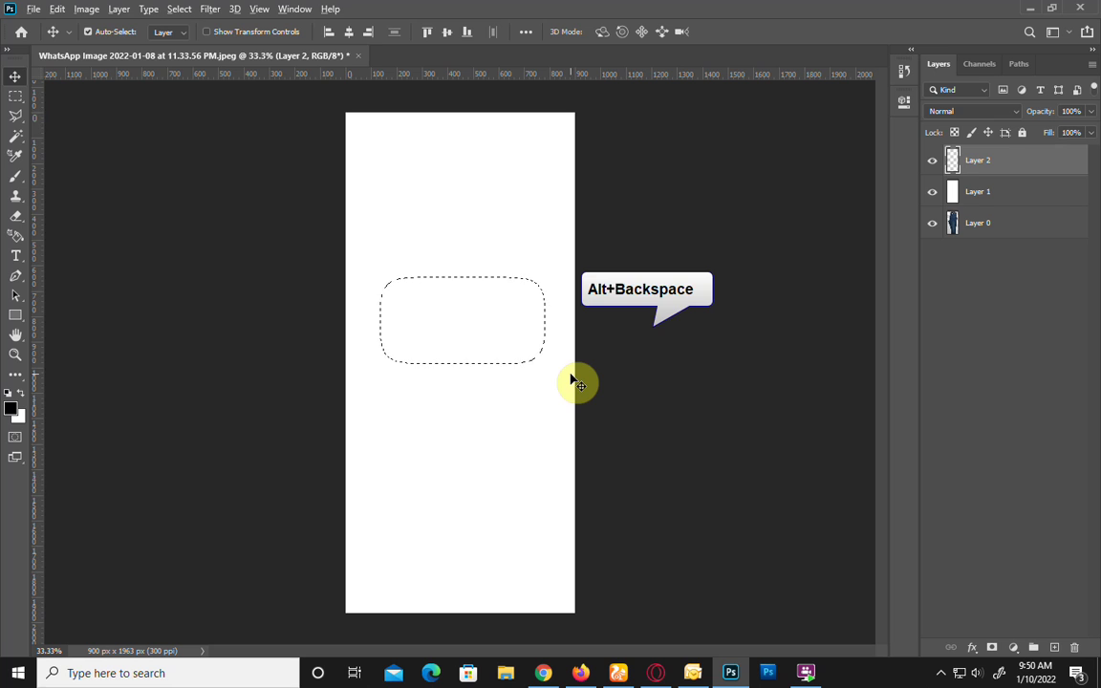
left_click(88, 32)
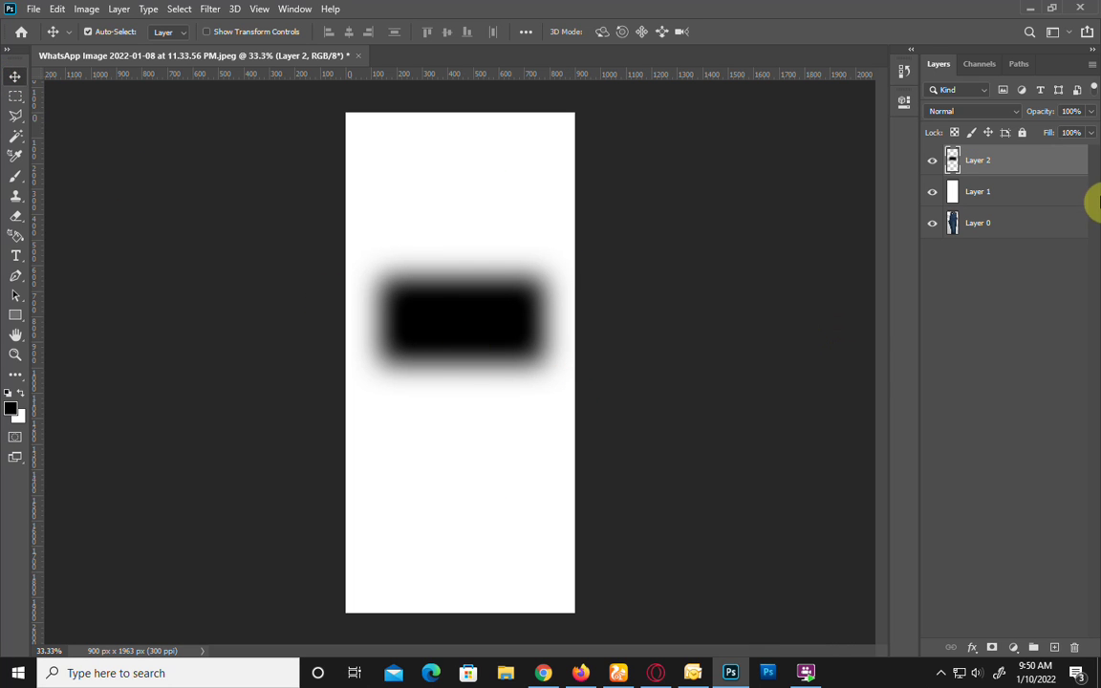
left_click(1074, 111)
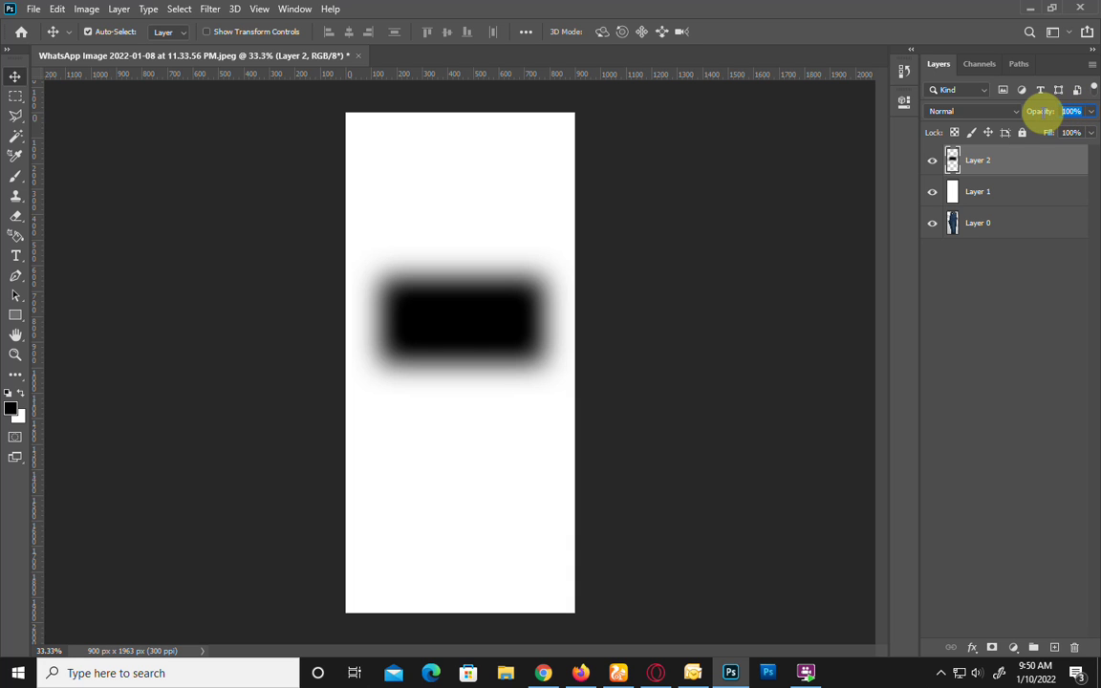
type("80")
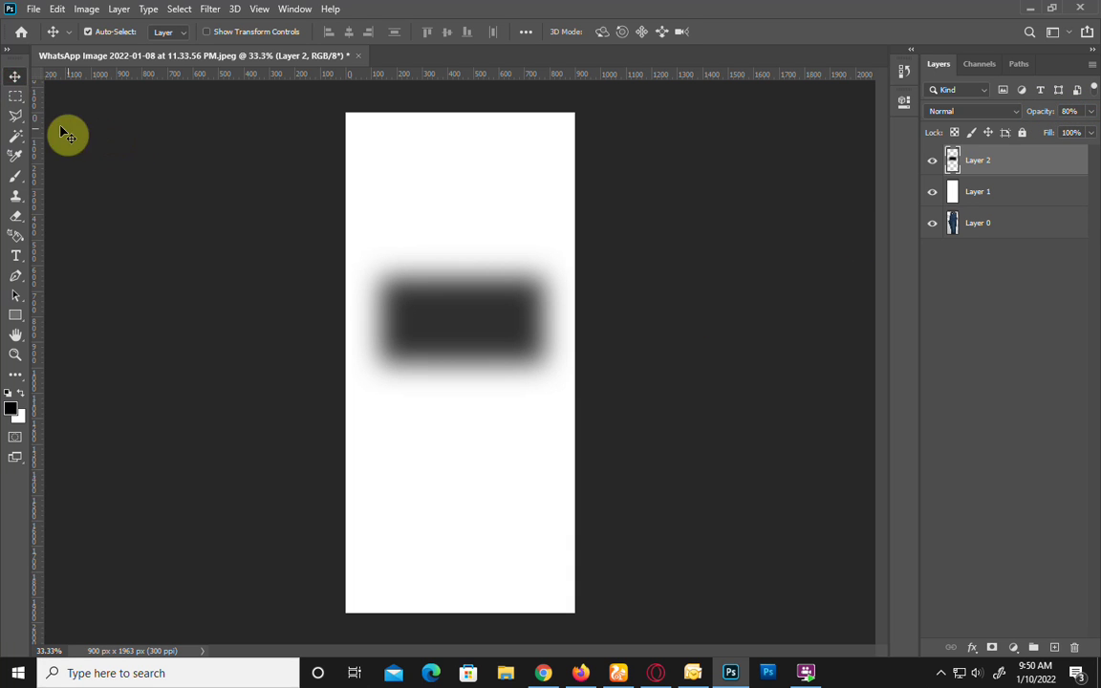
Step: Copy the shape's top half onto a new layer and move it toward the page top
left_click(15, 96)
mouse_move(260, 99)
left_mouse_down()
mouse_move(649, 302)
mouse_move(652, 322)
left_mouse_up()
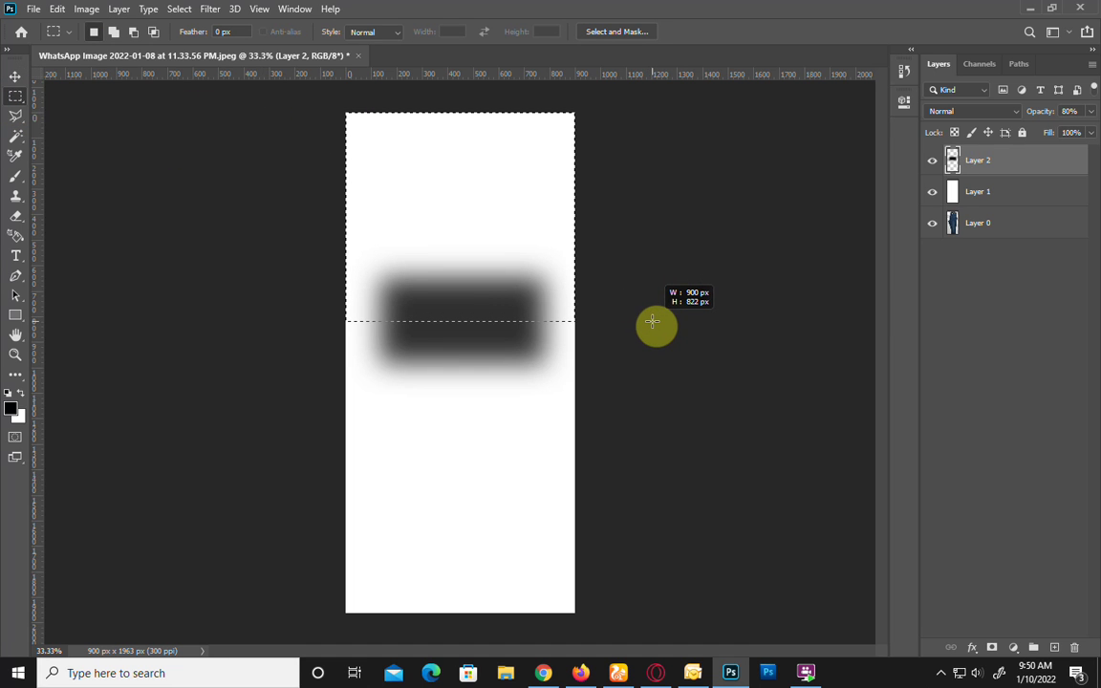
key("ctrl+j")
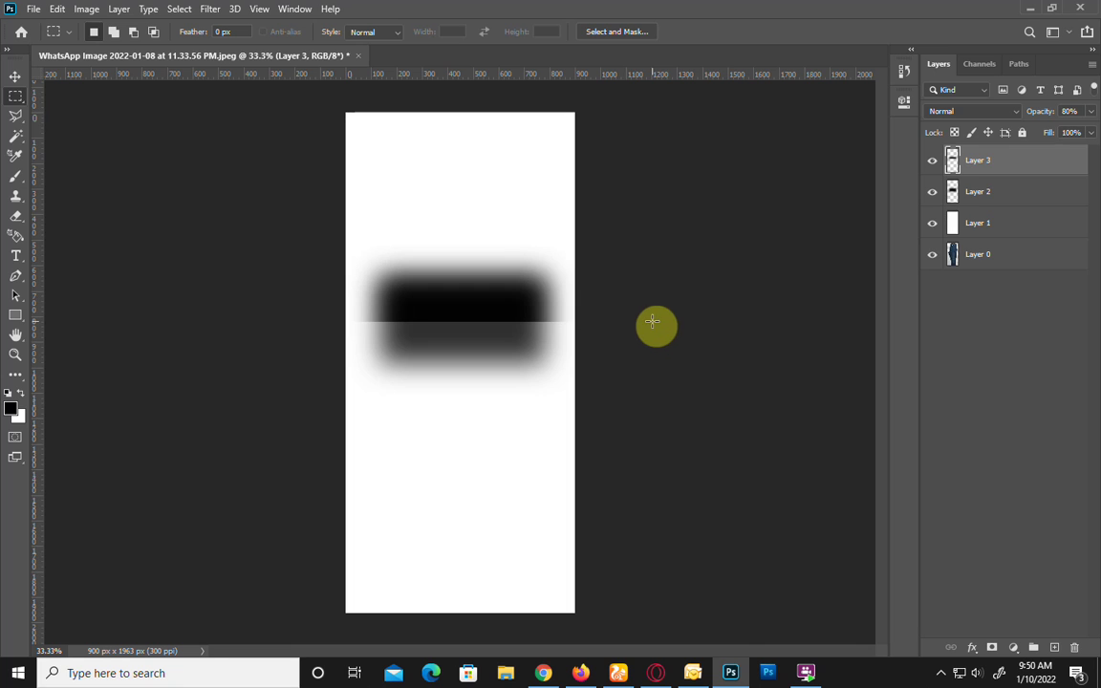
left_click(14, 75)
left_click_drag(418, 309, 417, 196)
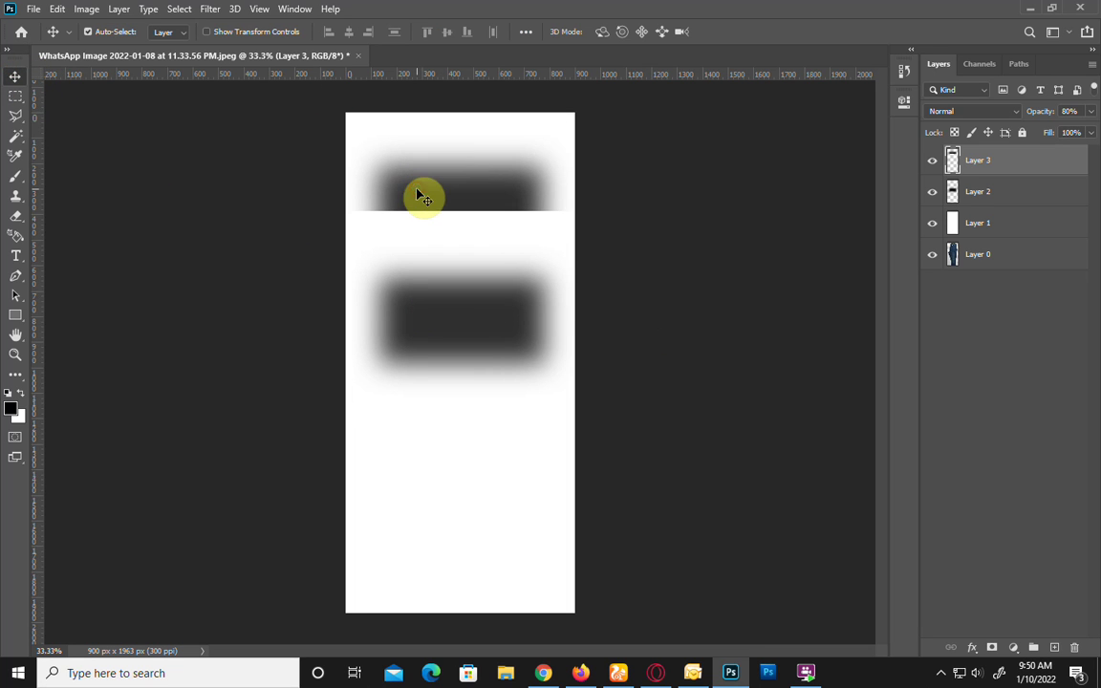
Step: Squash and narrow the copied half into a thin, recentred strip near the top
key("ctrl+t")
left_click_drag(467, 189, 466, 155)
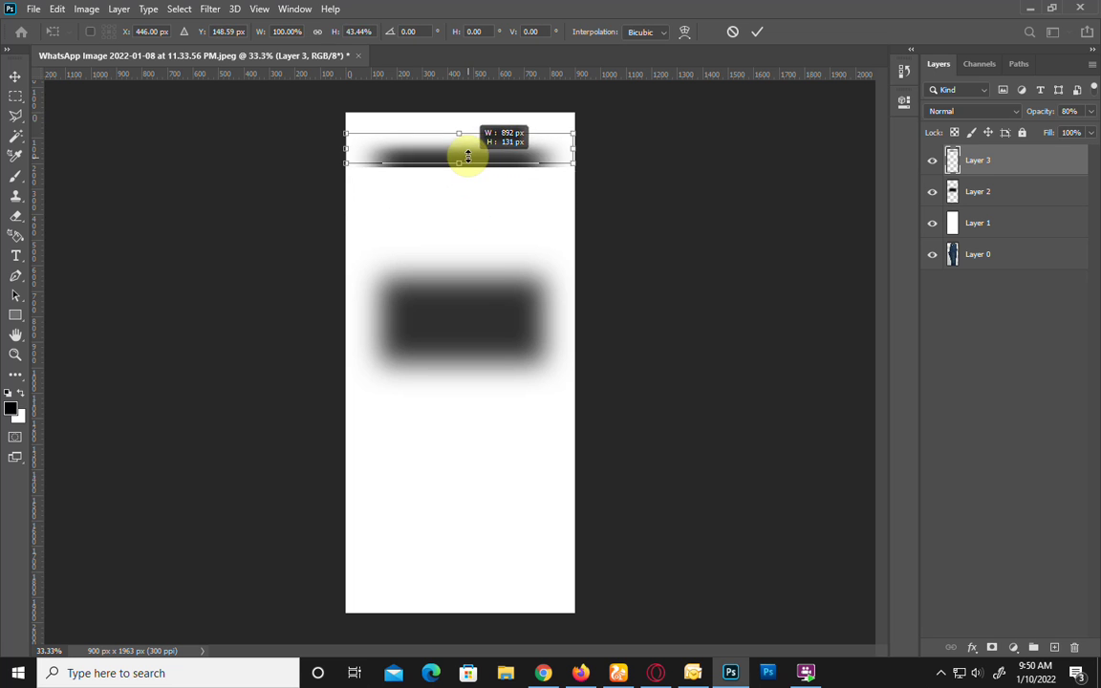
left_click_drag(573, 143, 497, 143)
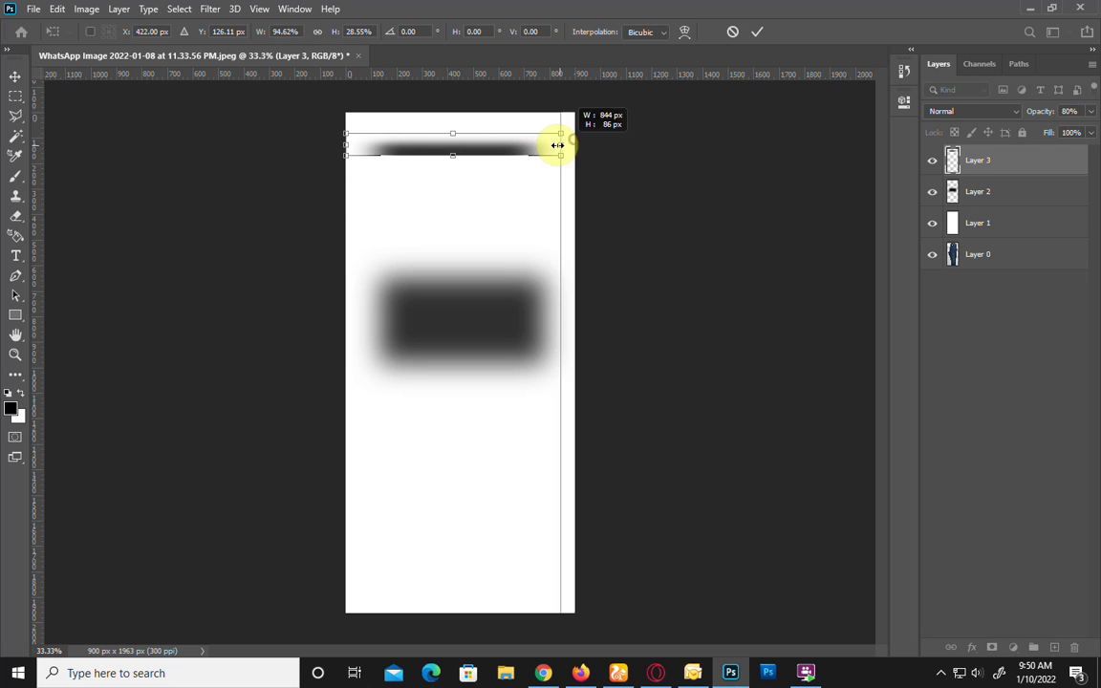
key("Return")
left_click_drag(405, 159, 449, 159)
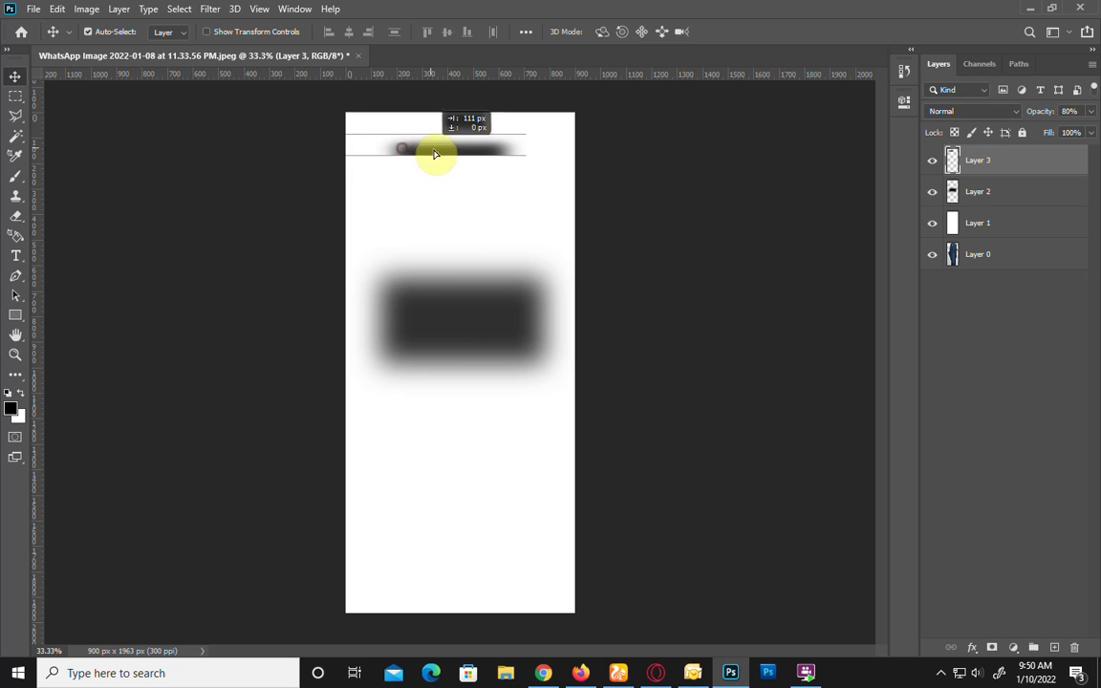
Step: Squash and narrow the Layer 2 shape into a thin strip as well
left_click(467, 339)
key("ctrl+t")
left_click_drag(465, 245, 458, 377)
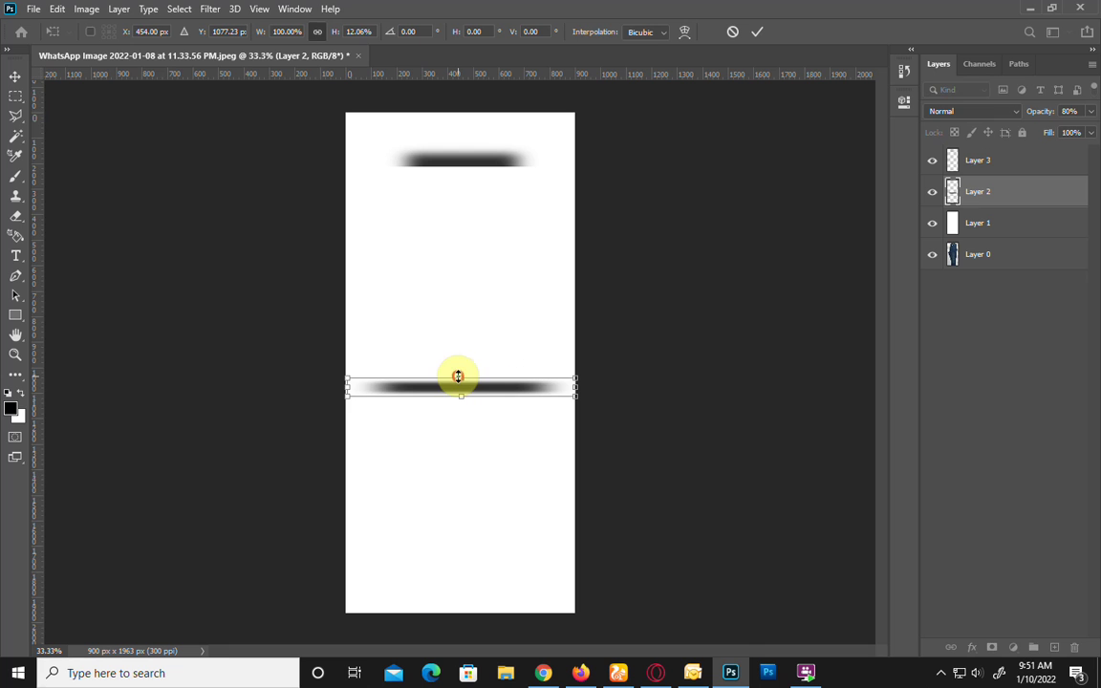
left_click_drag(349, 387, 403, 387)
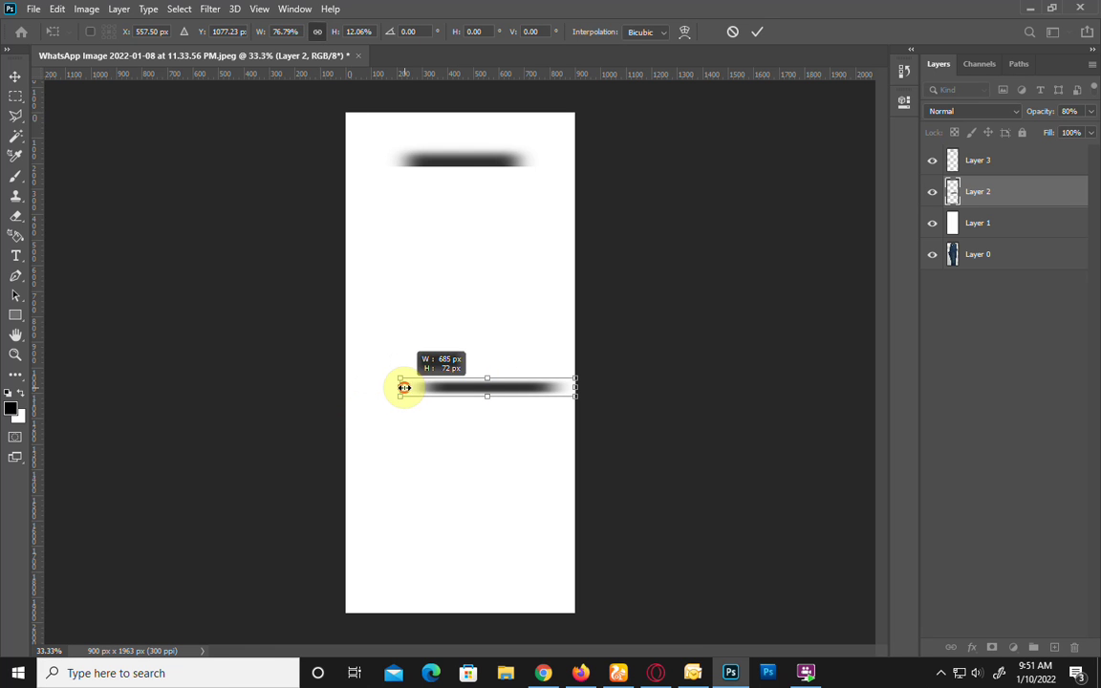
Step: Apply a Motion Blur at angle 0, distance 120 to the top strip
left_click(210, 9)
mouse_move(220, 181)
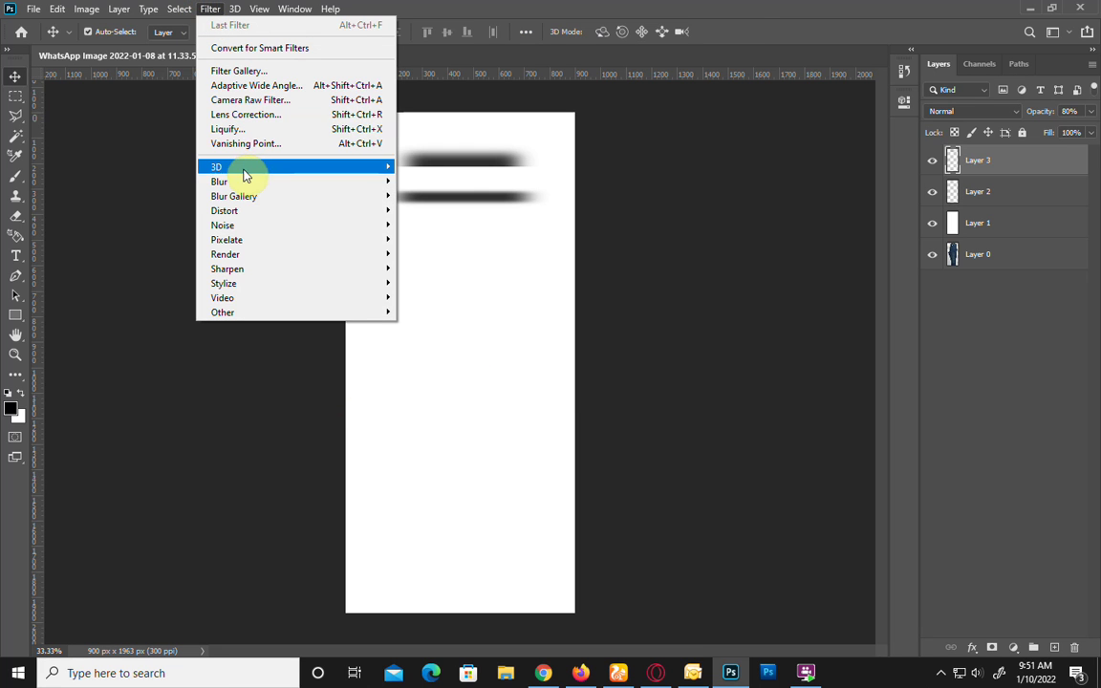
left_click(458, 268)
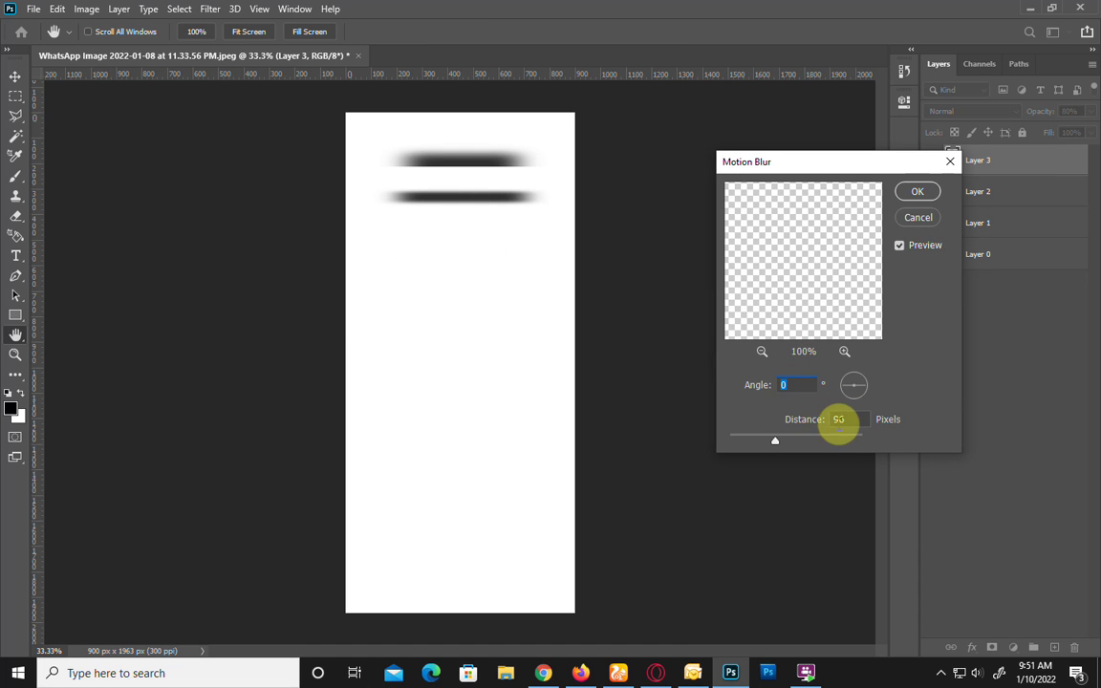
mouse_move(776, 442)
left_mouse_down()
mouse_move(822, 442)
mouse_move(812, 442)
left_mouse_up()
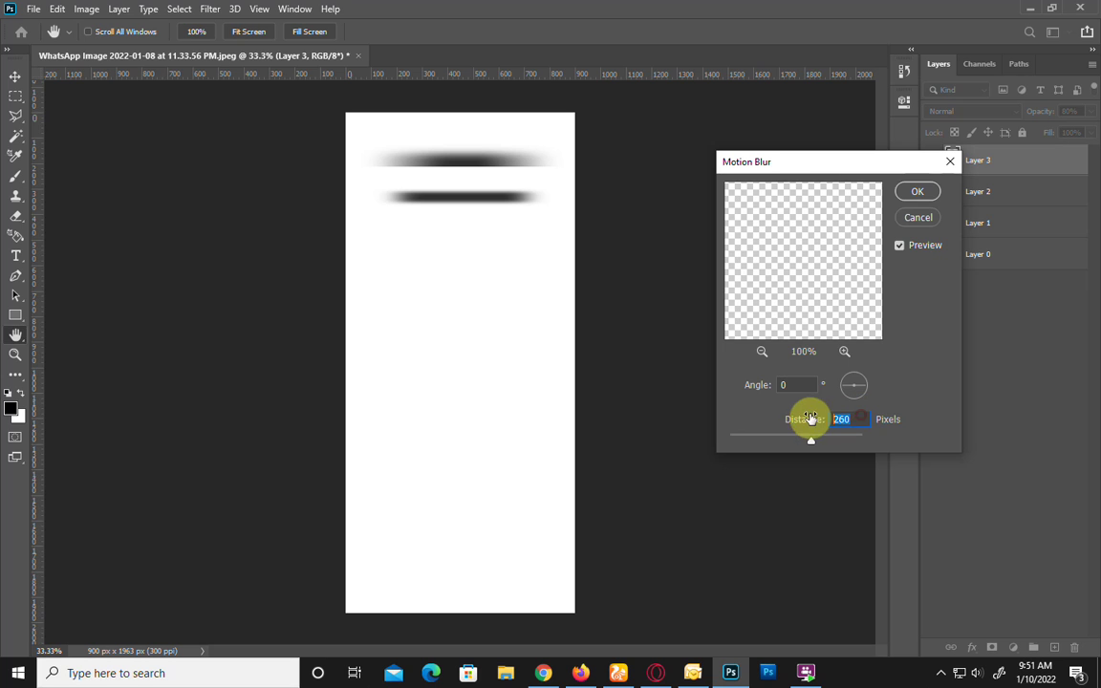
type("15")
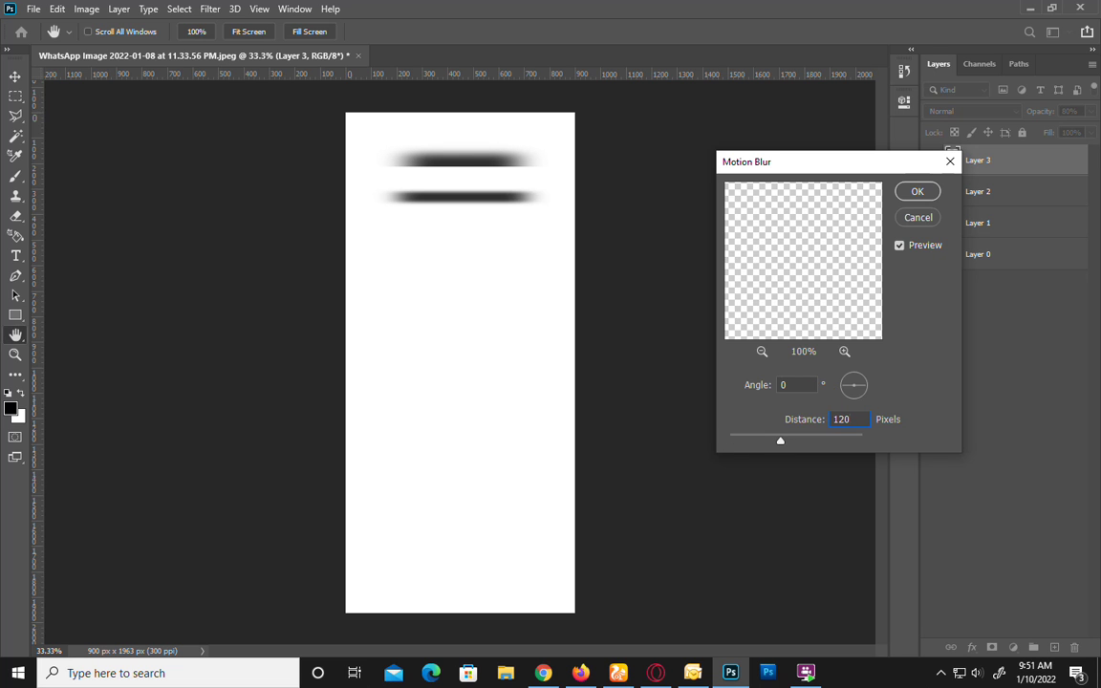
key("Return")
Step: Apply the same 120-pixel Motion Blur to the second strip's layer
key("v")
left_click(427, 205)
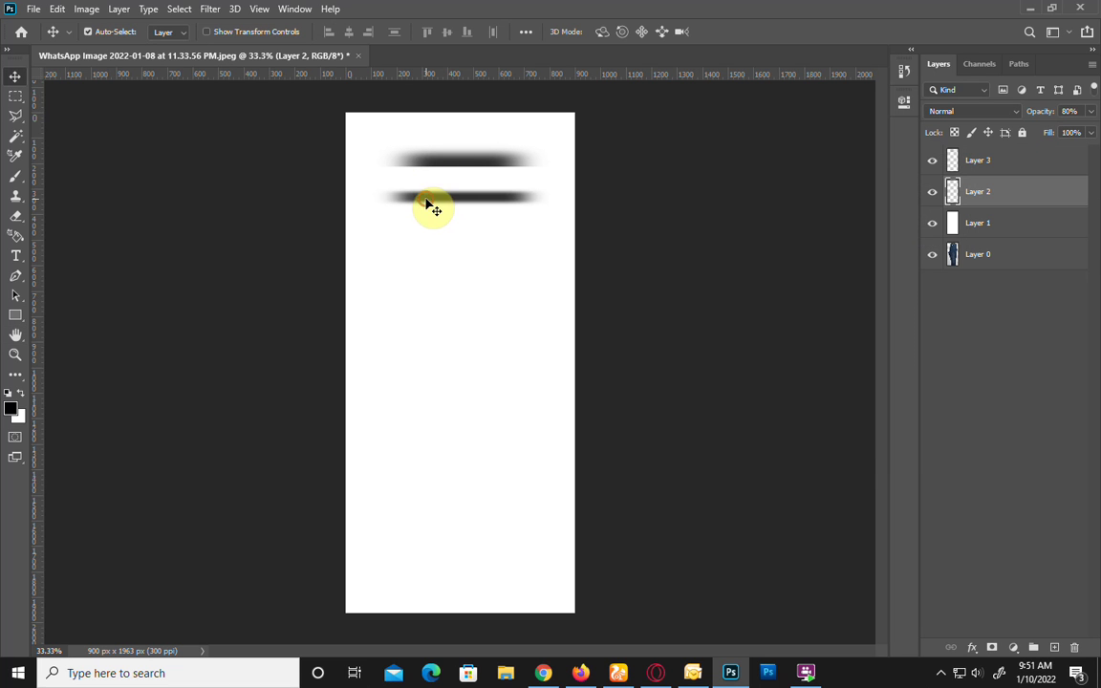
left_click(210, 9)
left_click(290, 181)
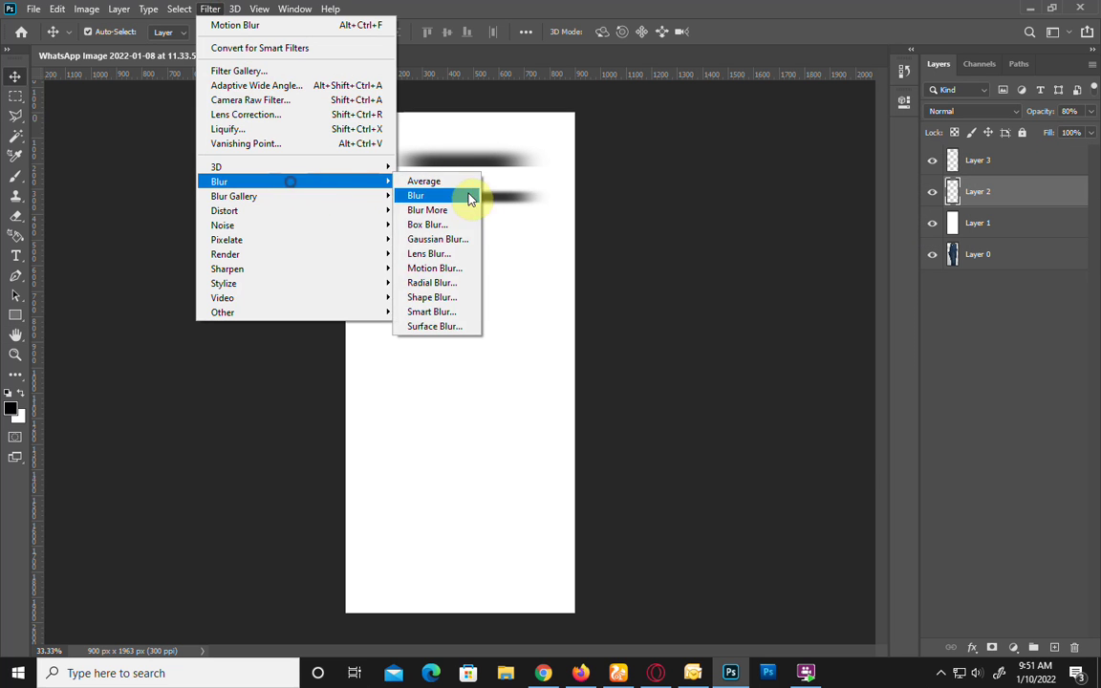
left_click(453, 270)
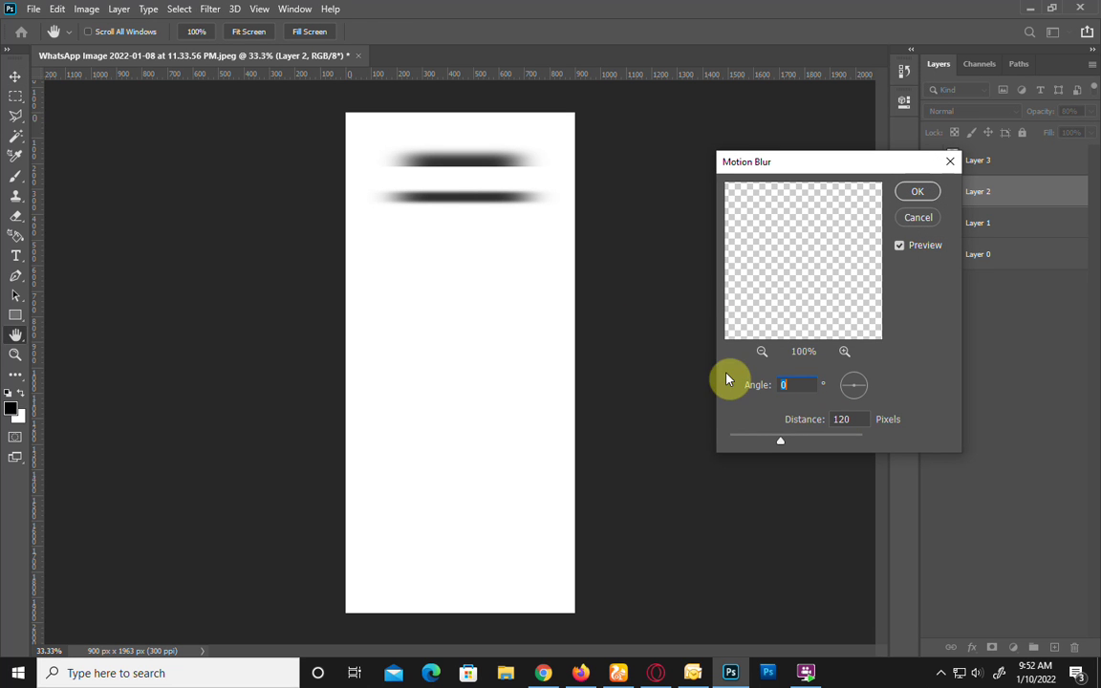
left_click(917, 191)
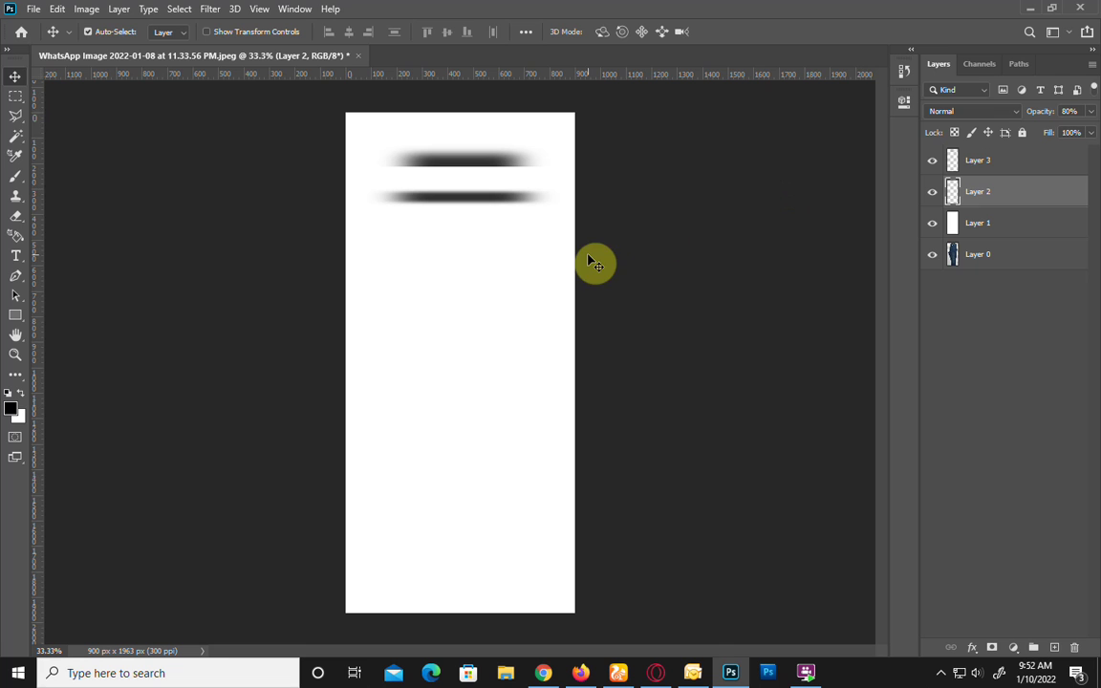
Step: Hide the white layer to reveal the jeans and move both crease strips onto the lower leg
key("ctrl")
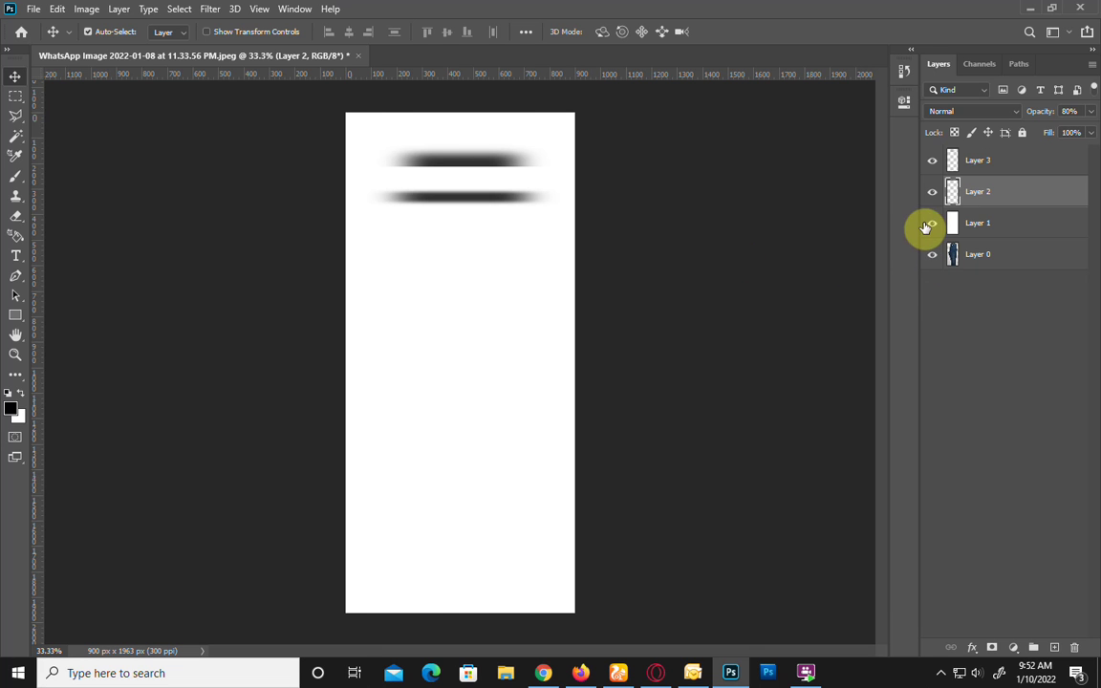
left_click(932, 223)
left_click(461, 221)
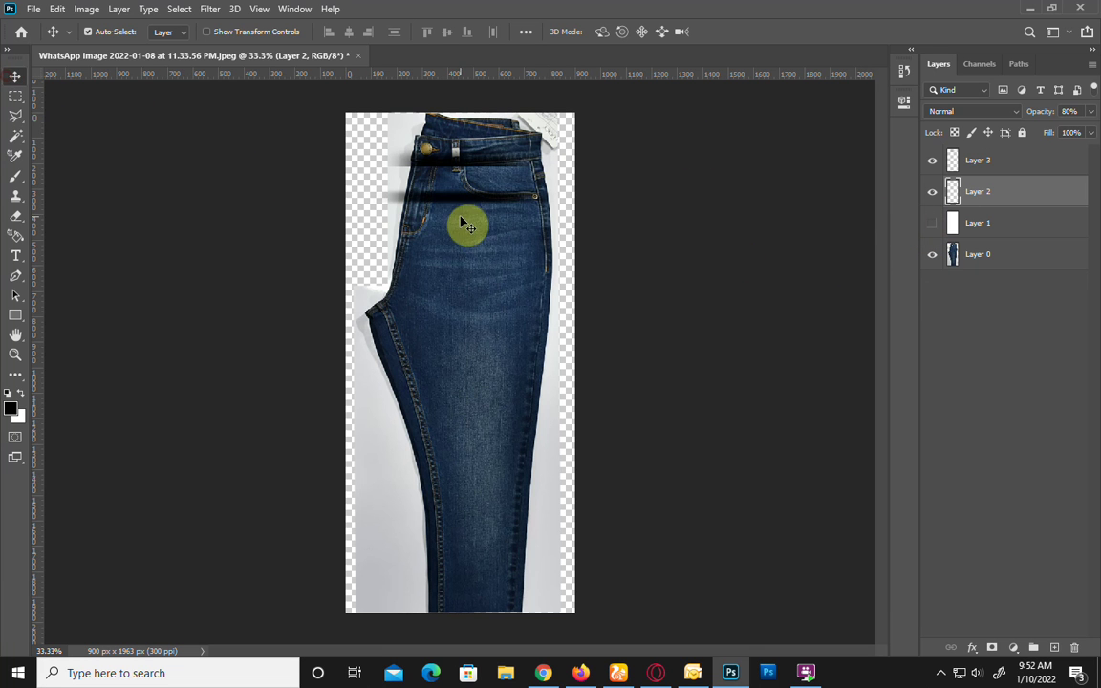
left_click_drag(475, 201, 461, 449)
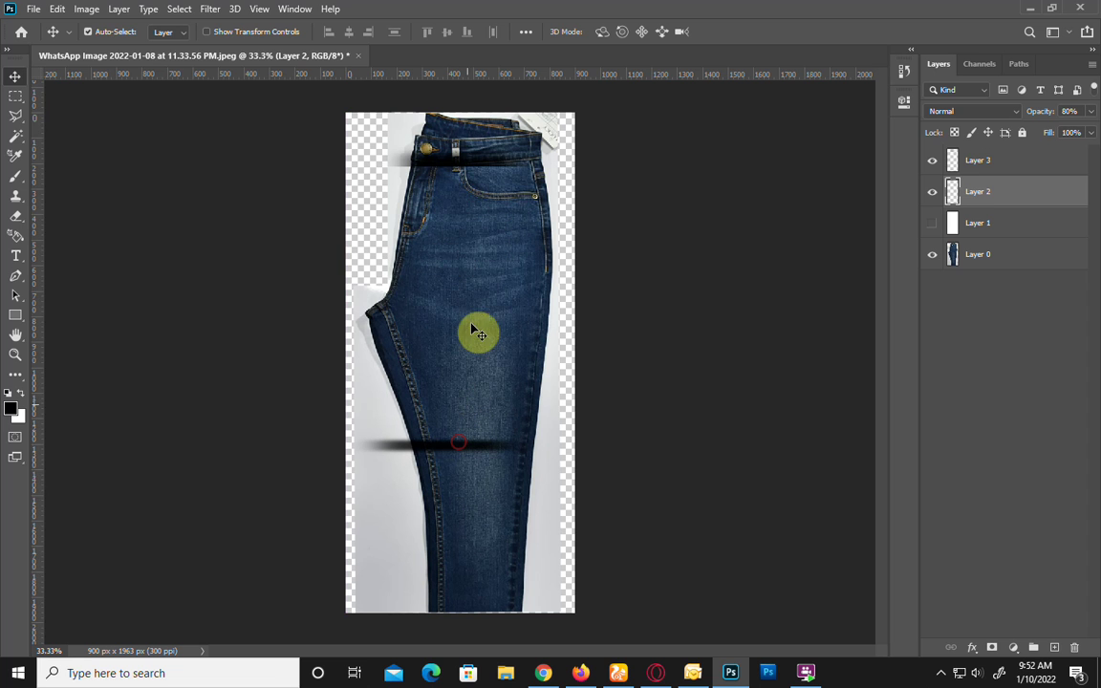
left_click_drag(487, 175, 475, 403)
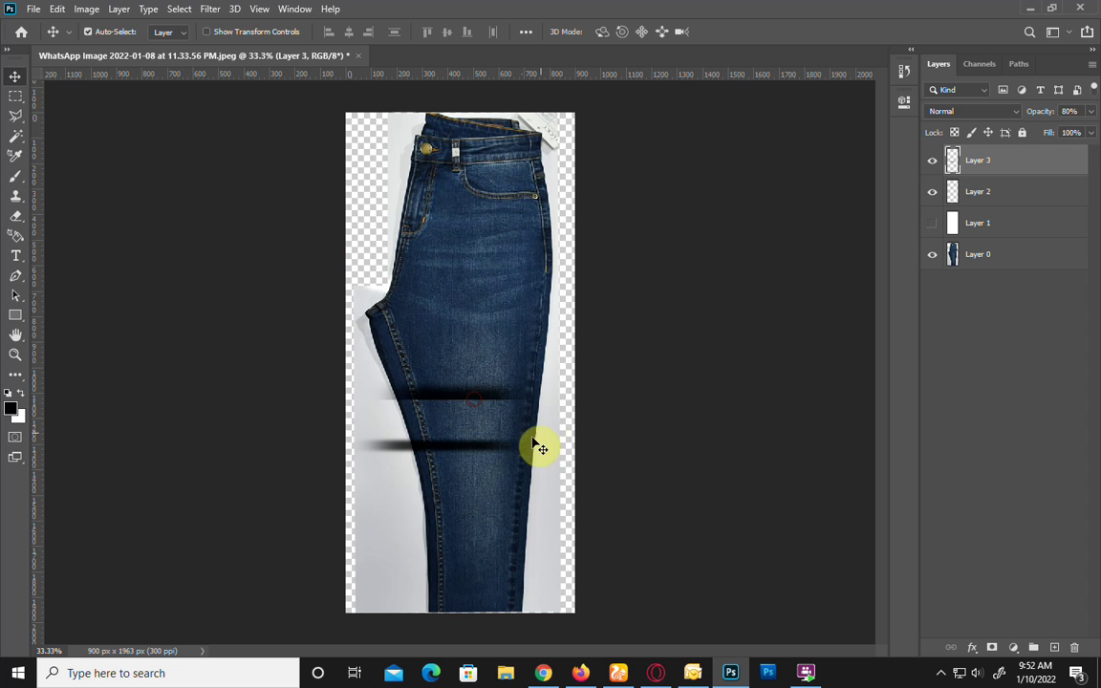
Step: Set both Layer 2 and Layer 3 opacity to 70%
left_click(1068, 111)
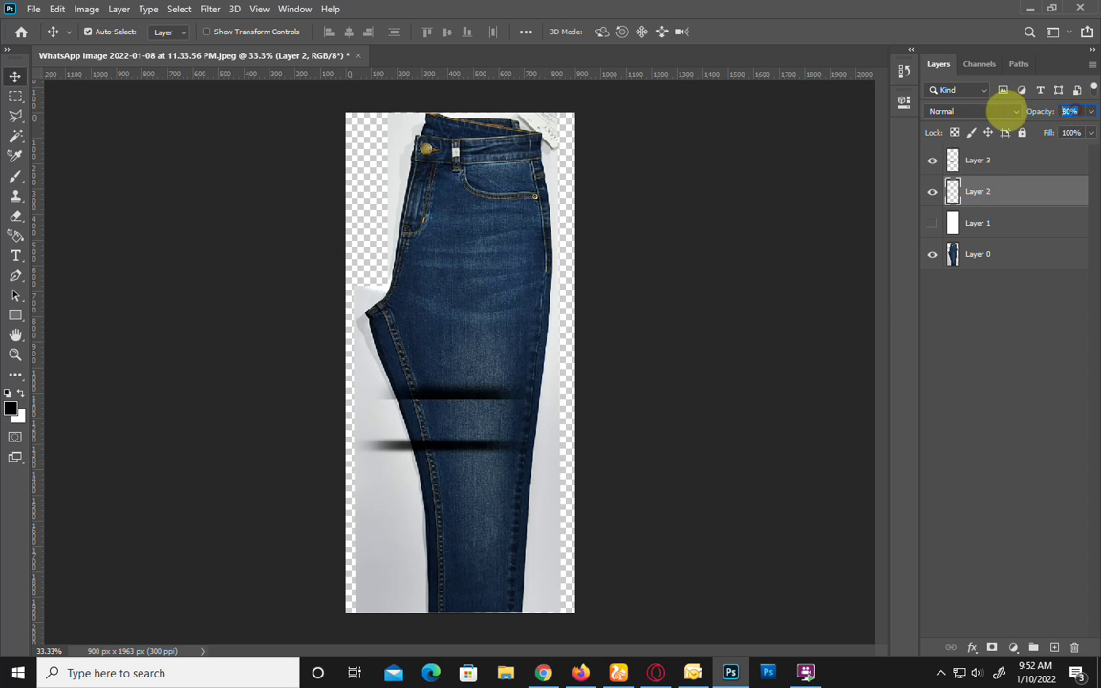
type("70")
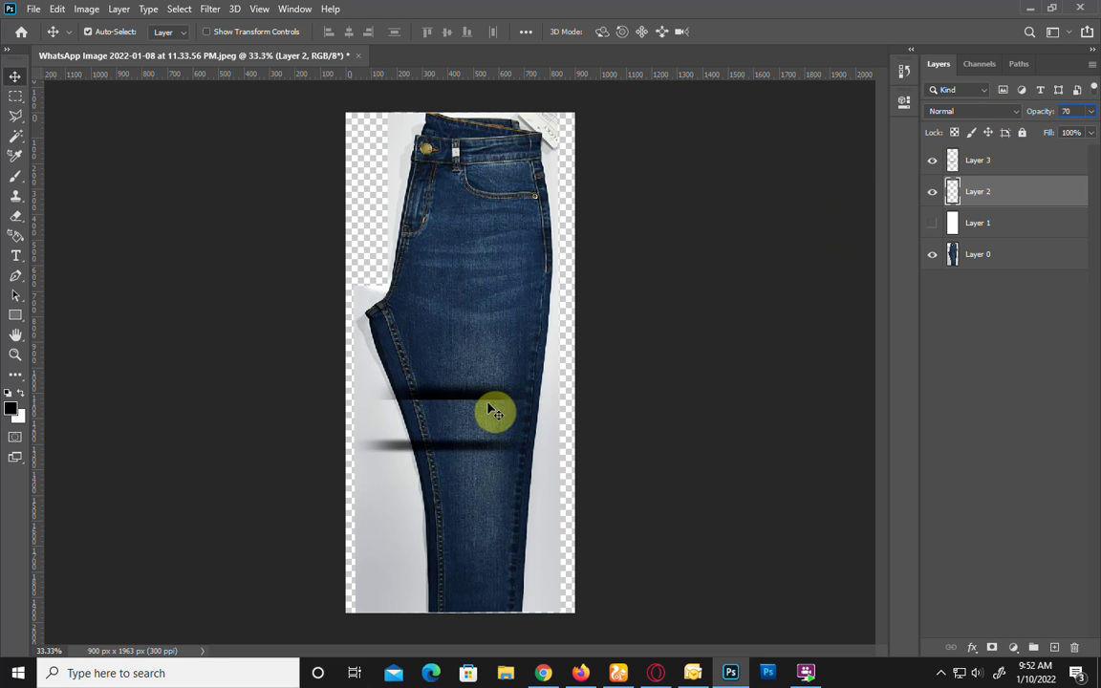
left_click(925, 163)
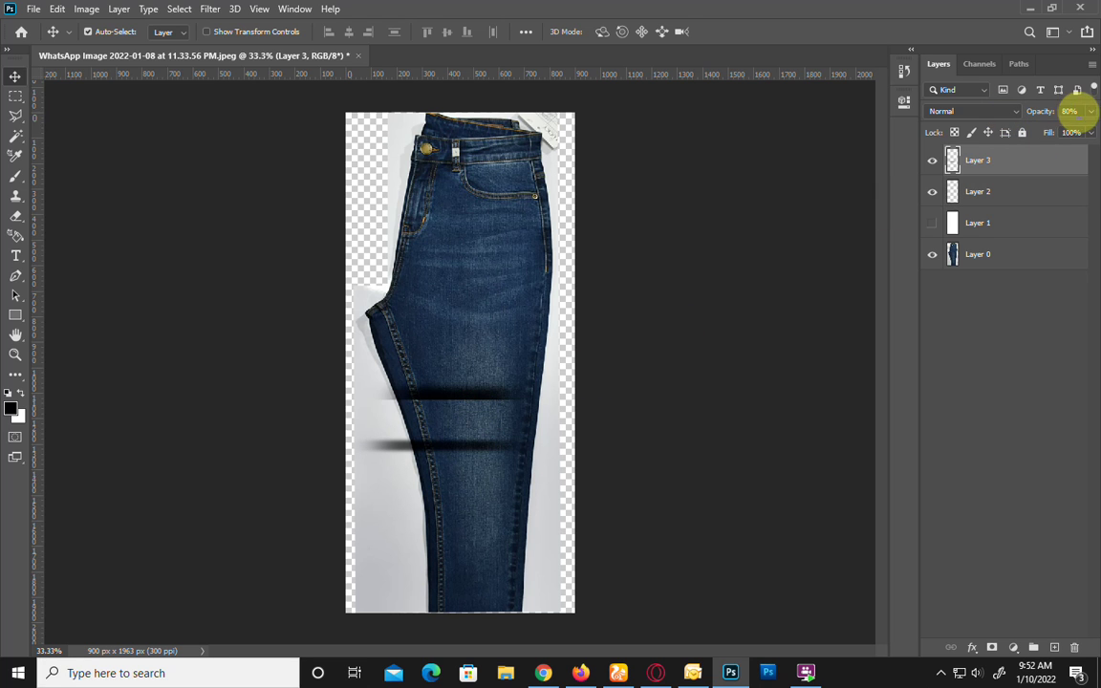
type("70")
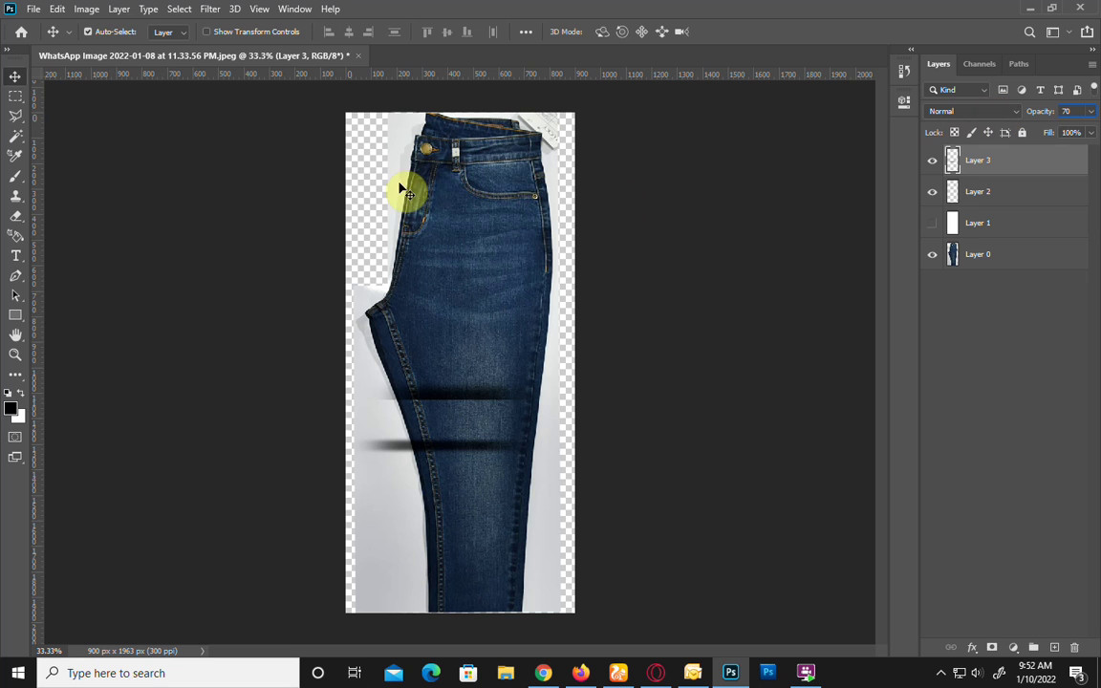
Step: Zoom in on the stripes and duplicate one stripe higher up the leg
key("ctrl+plus")
key("ctrl+plus")
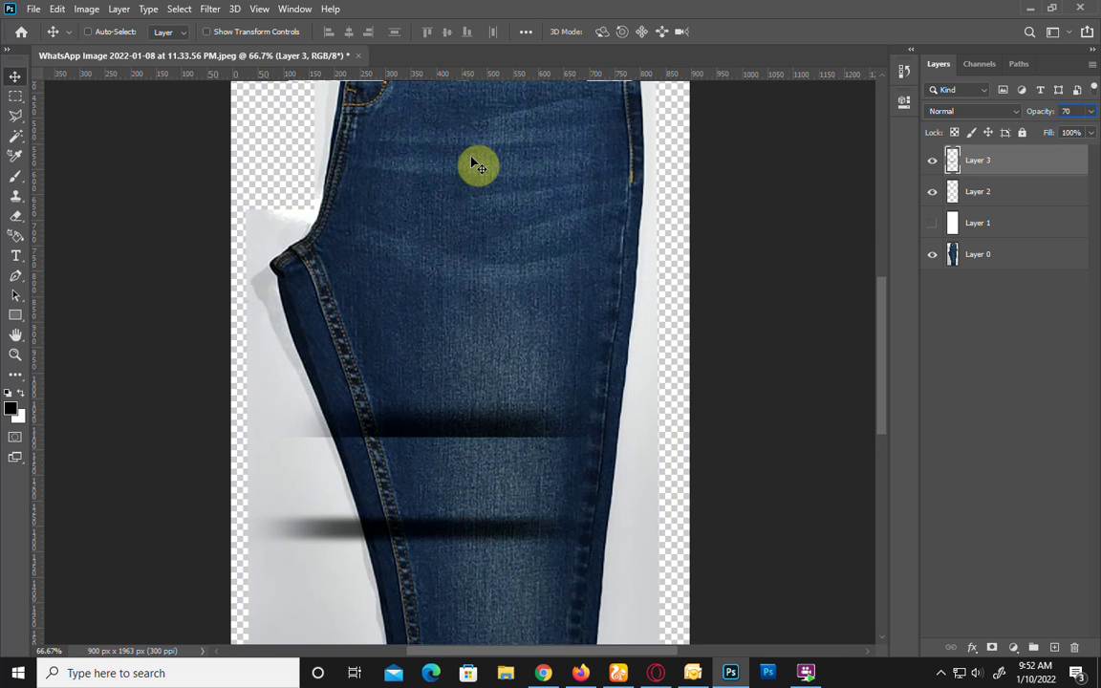
key("ctrl+plus")
scroll(420, 398, "up", 1)
scroll(426, 448, "up", 2)
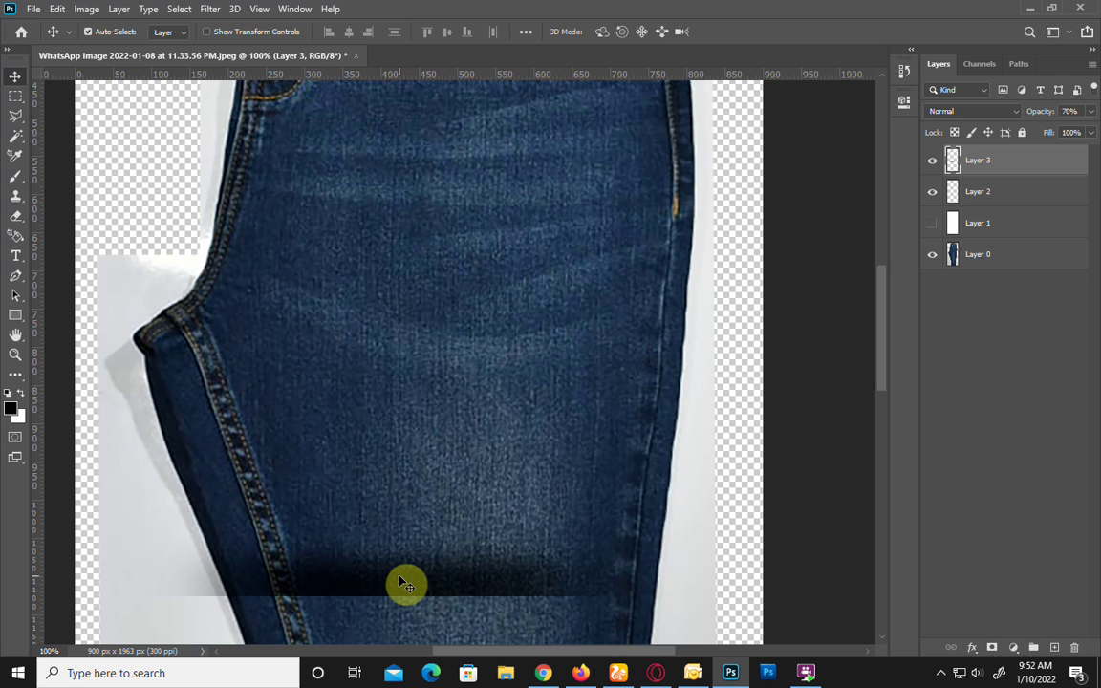
left_click_drag(407, 584, 408, 487)
Step: Flip the copied stripe vertically
left_click(325, 379)
left_click(365, 494)
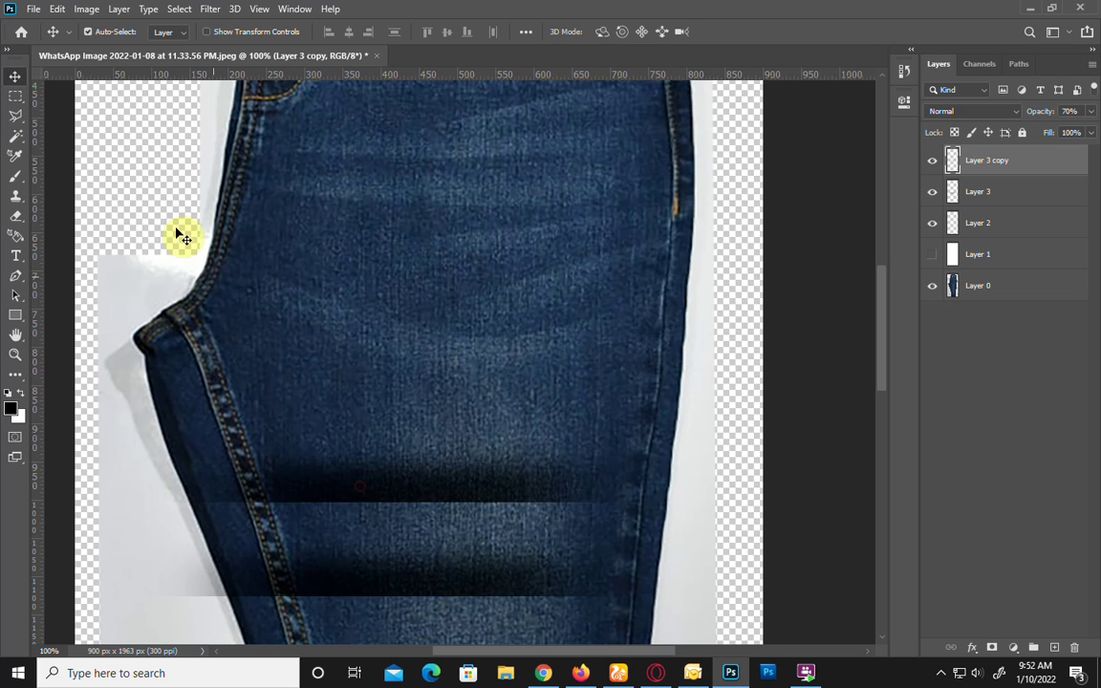
left_click(88, 8)
left_click(56, 10)
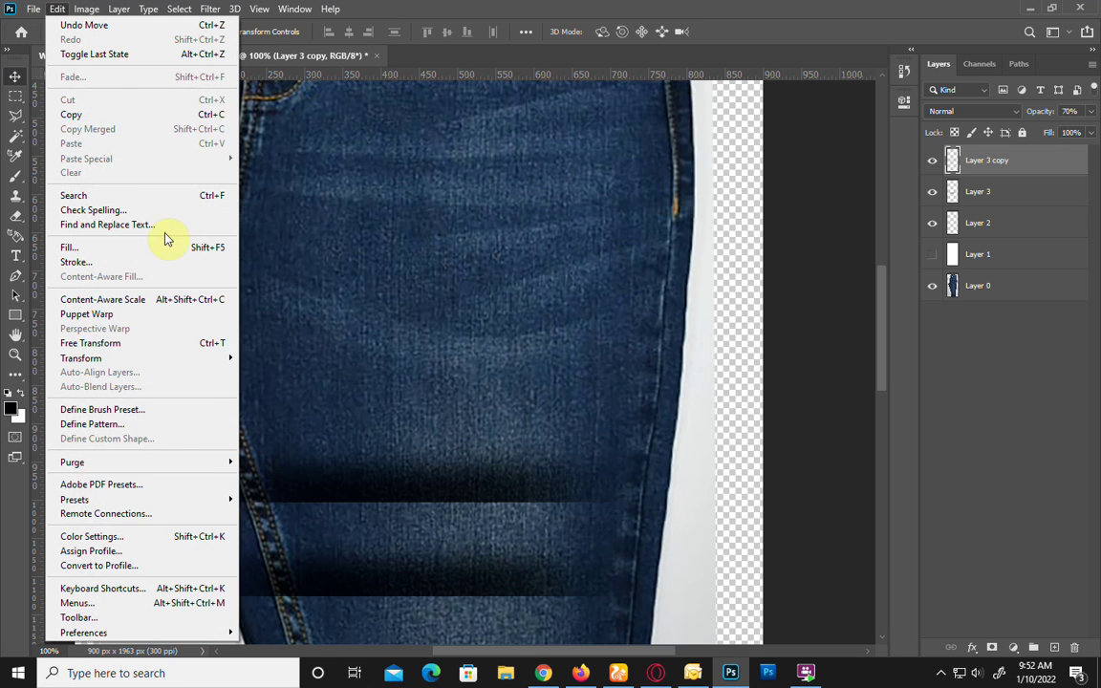
mouse_move(81, 357)
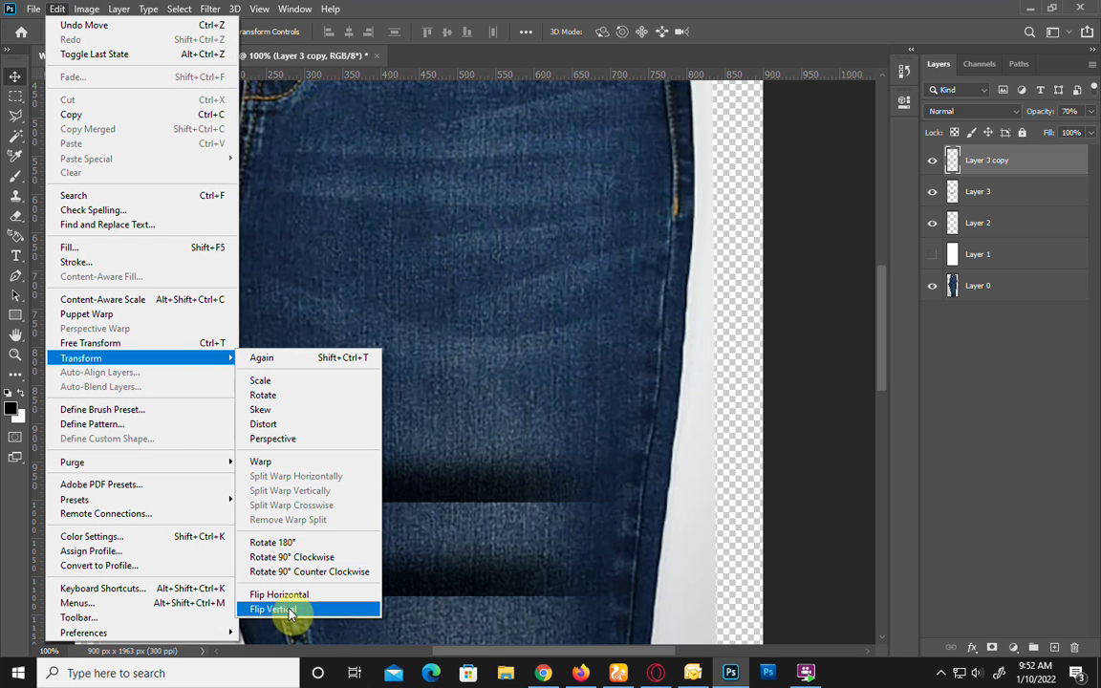
left_click(289, 609)
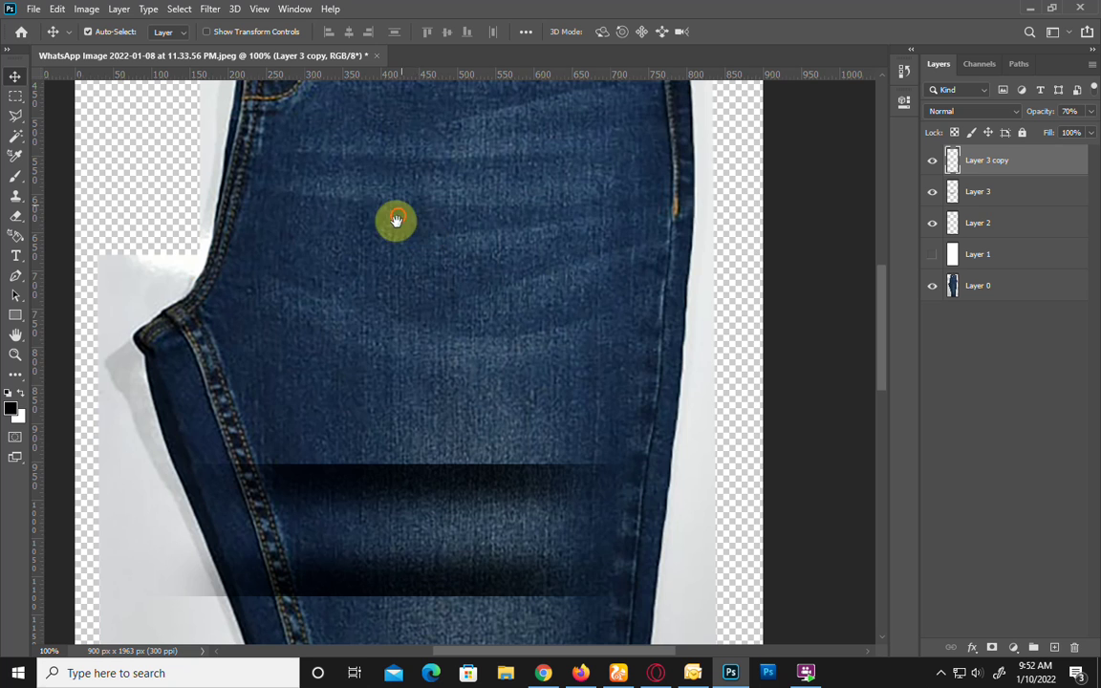
Step: Duplicate the original Layer 3 stripe again, moving the copy up the leg
left_click_drag(397, 221, 357, 172)
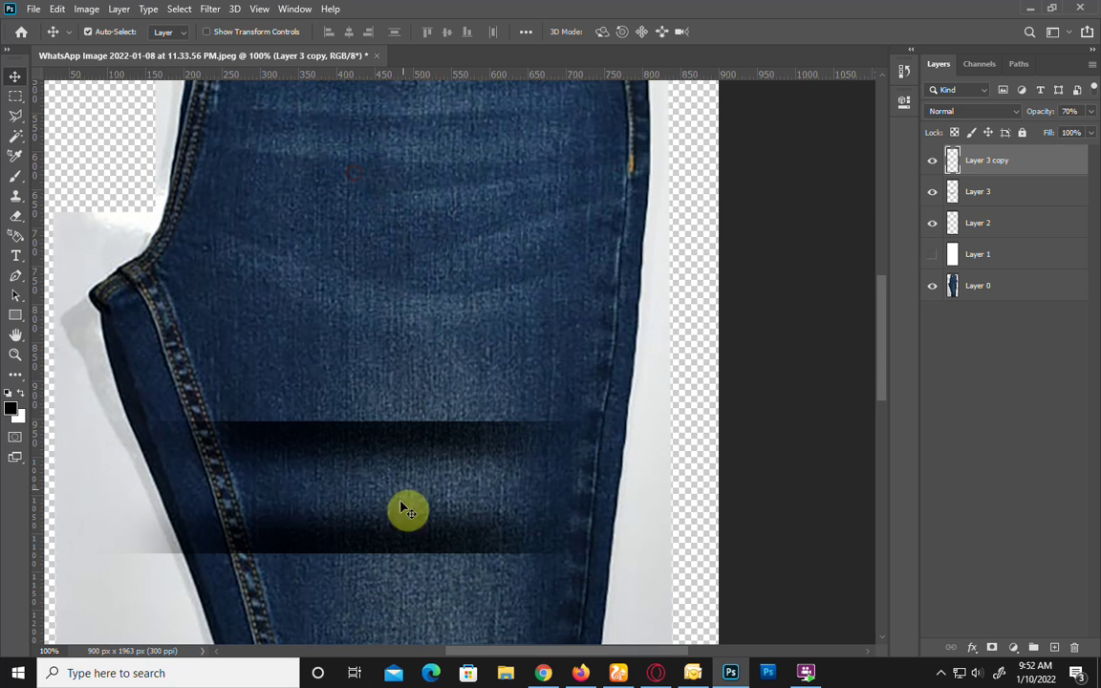
left_click(386, 551)
mouse_move(386, 551)
left_mouse_down()
mouse_move(393, 177)
mouse_move(423, 429)
left_mouse_up()
Step: Show rulers and shorten and narrow the Layer 3 copy 2 stripe
key("ctrl+r")
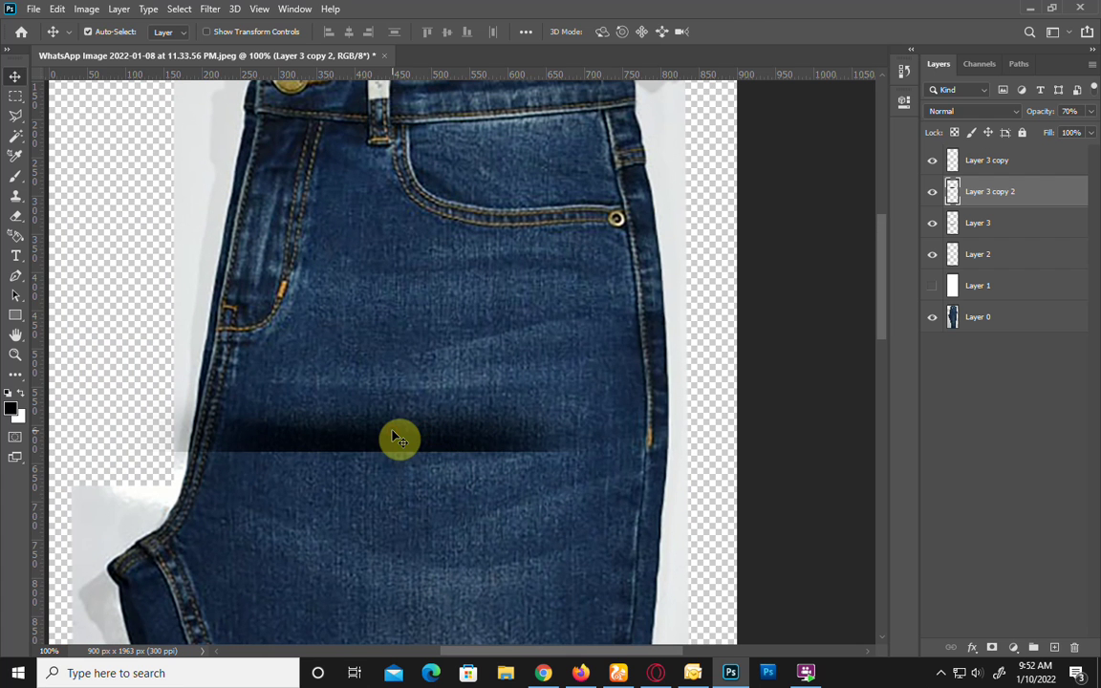
key("ctrl+t")
left_click_drag(115, 416, 264, 411)
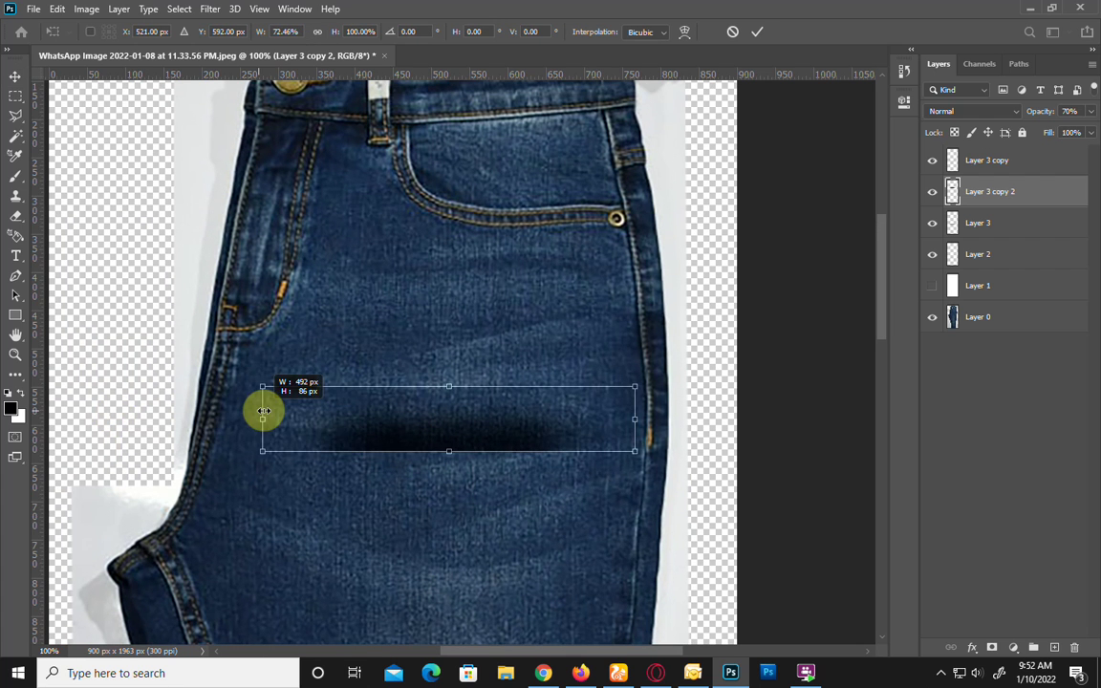
mouse_move(464, 452)
left_mouse_down()
mouse_move(463, 440)
mouse_move(400, 551)
mouse_move(445, 312)
left_mouse_up()
key("Return")
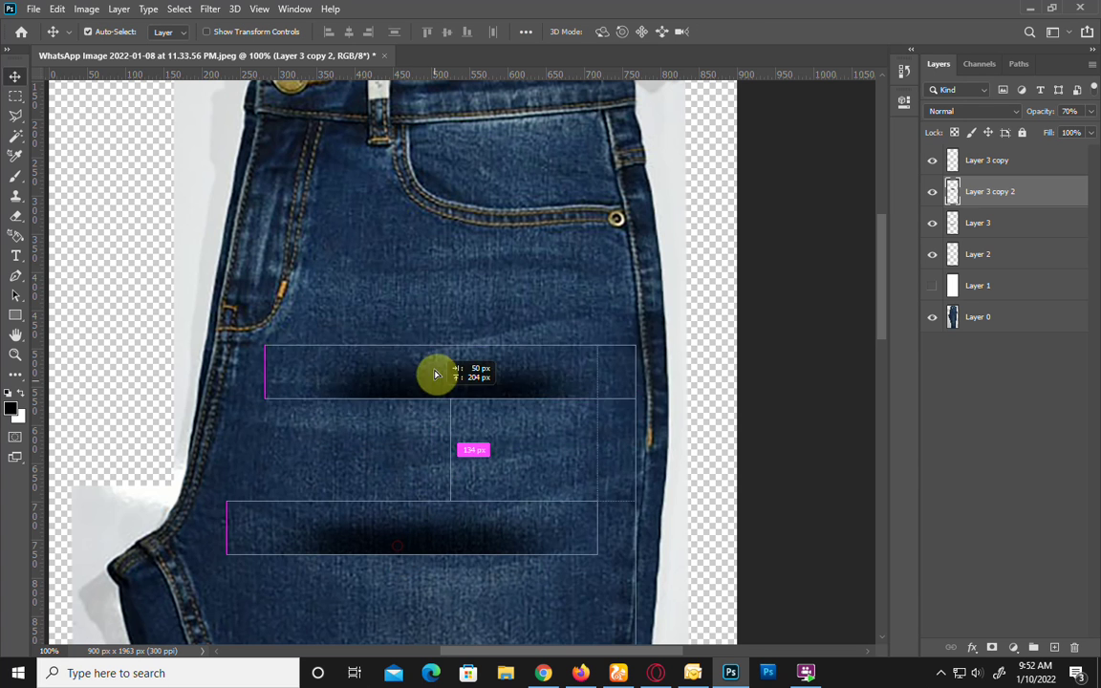
Step: Rotate the copied band and move it up toward the front pocket
key("ctrl+t")
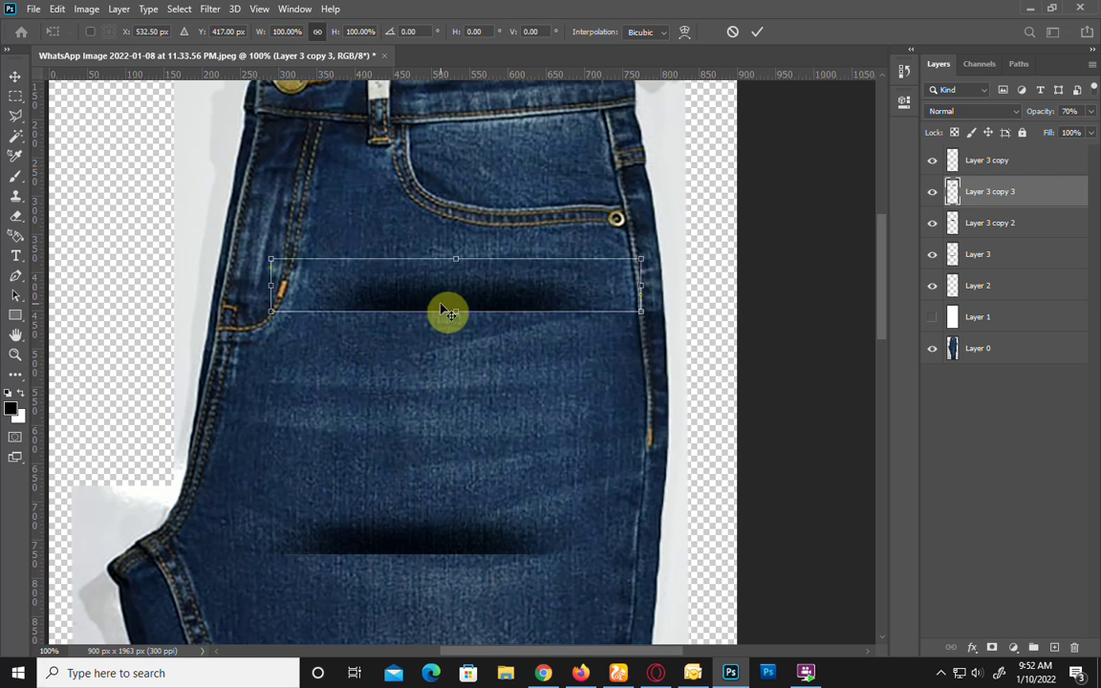
mouse_move(546, 417)
left_mouse_down()
mouse_move(614, 294)
mouse_move(622, 301)
left_mouse_up()
key("Return")
key("ctrl+t")
left_click_drag(671, 197, 728, 417)
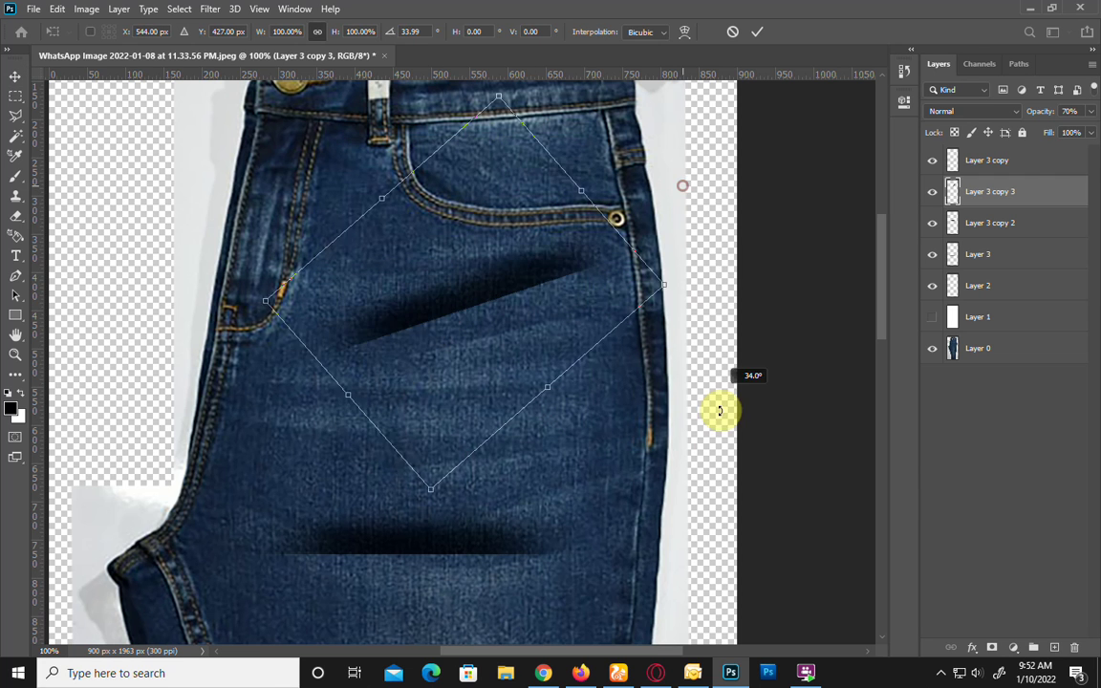
left_click_drag(399, 340, 460, 277)
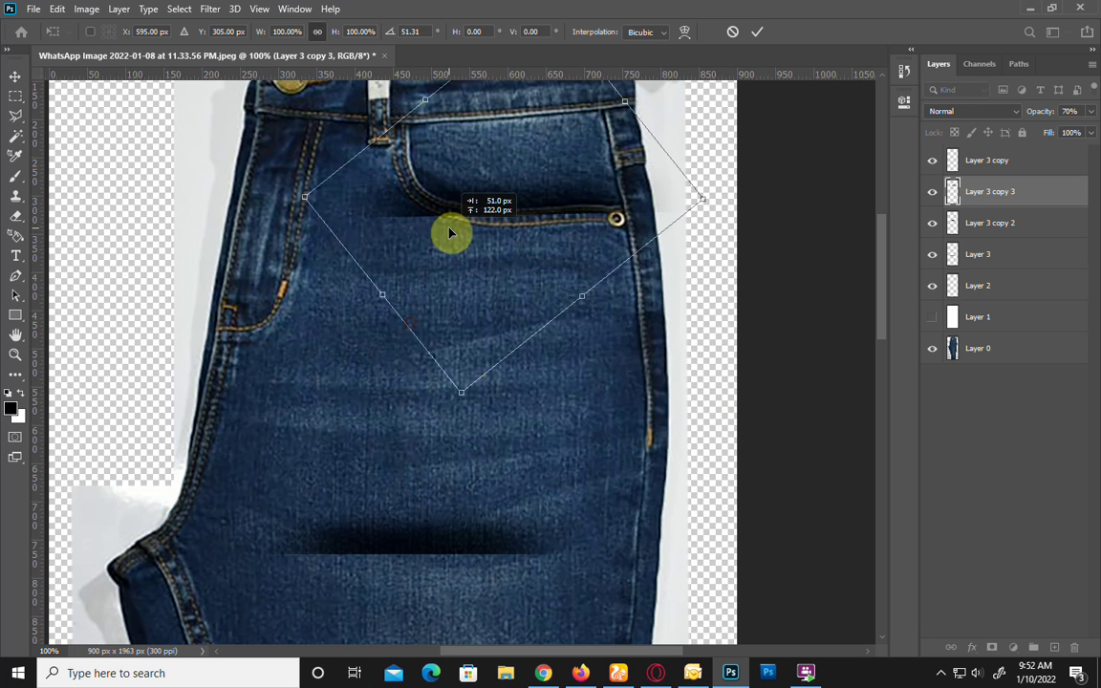
Step: Warp the band into a curve bending up toward the pocket
right_click(478, 231)
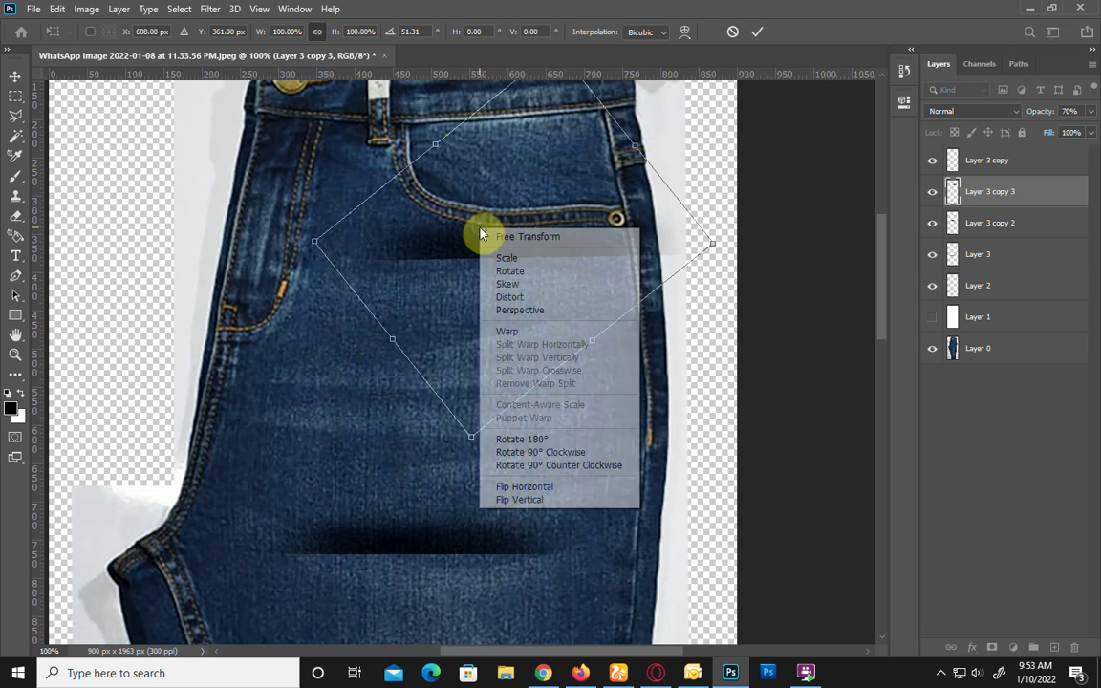
left_click(509, 329)
left_click_drag(681, 265, 680, 271)
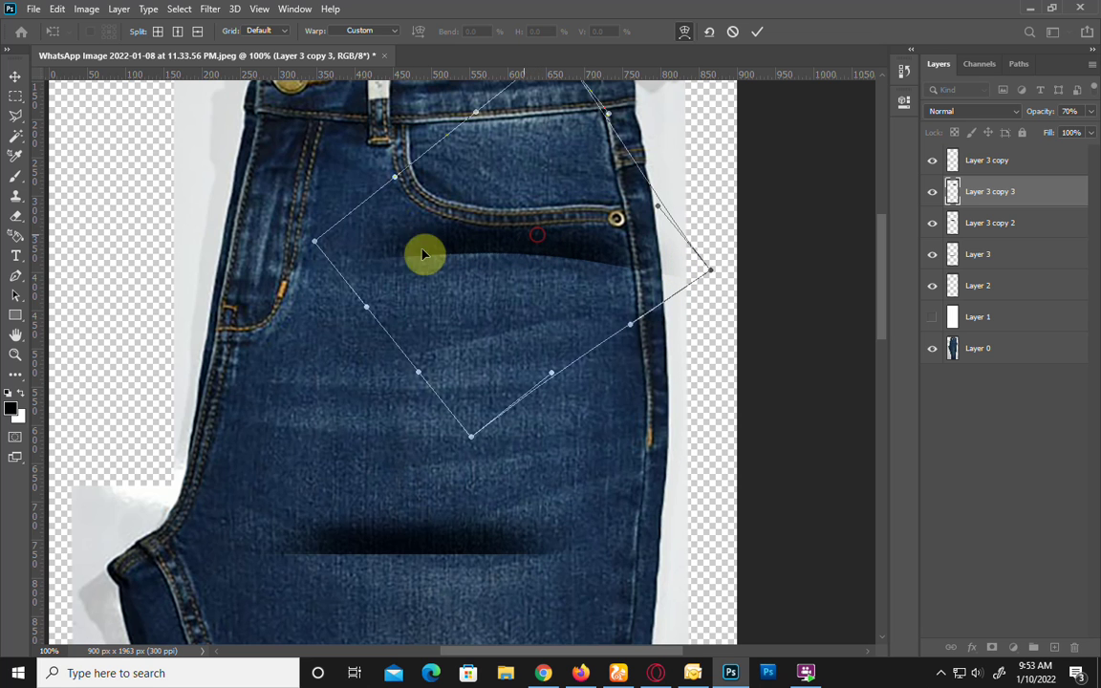
left_click_drag(350, 254, 344, 276)
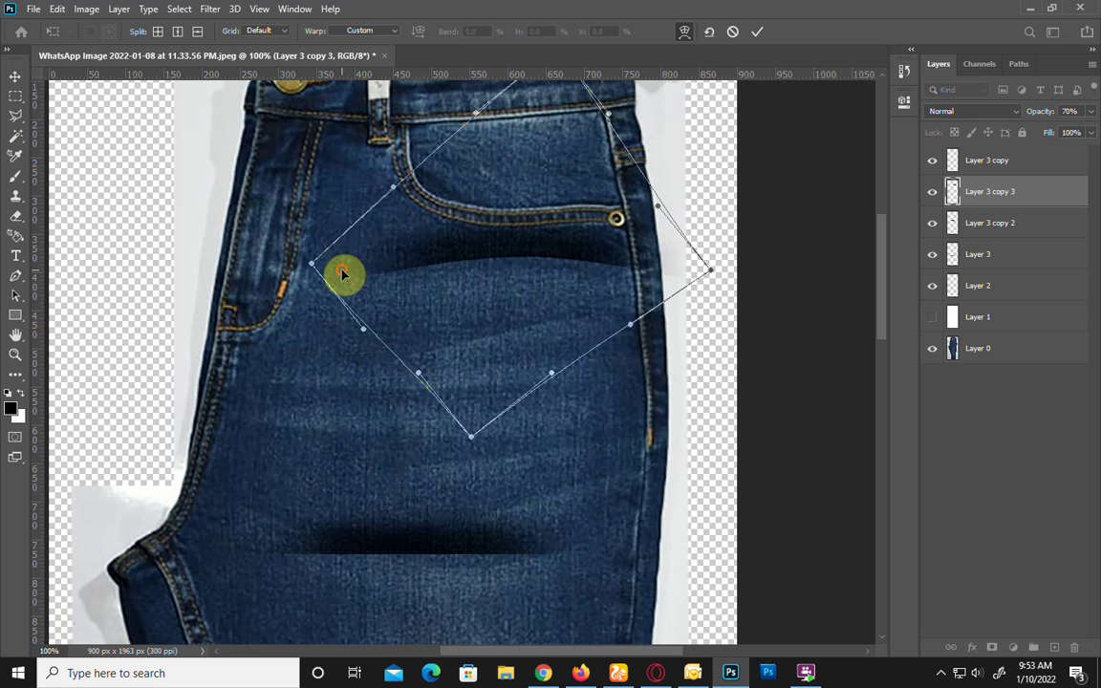
left_click_drag(506, 275, 492, 191)
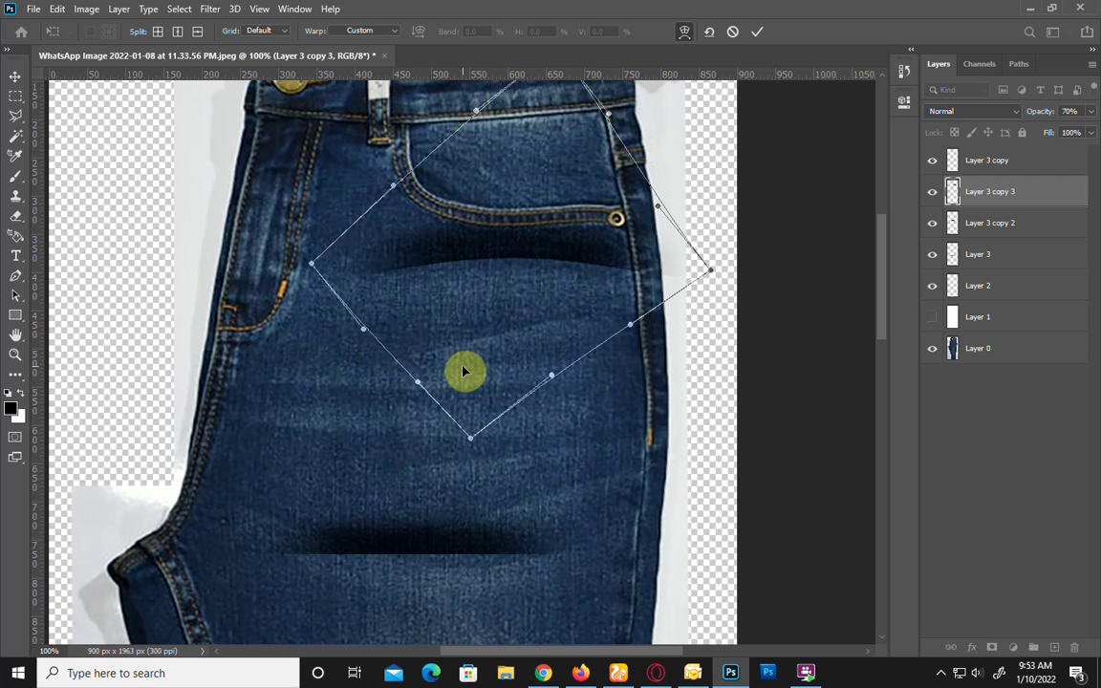
key("Return")
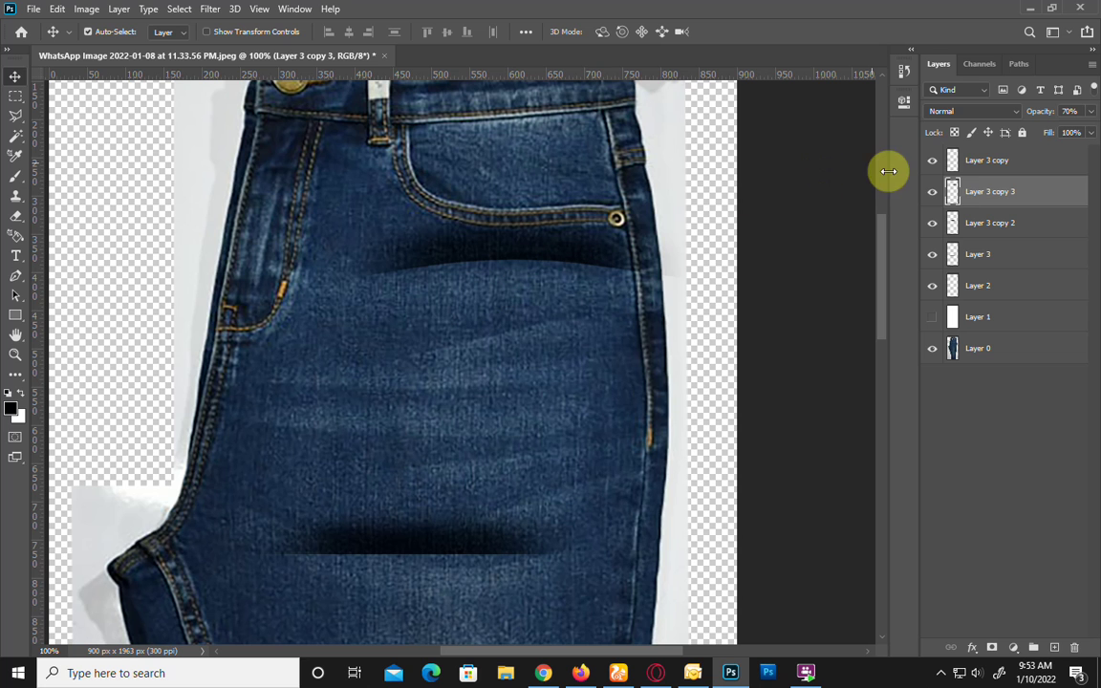
Step: Hide the curved shadow layer and select the Layer 3 copy 2 shadow
left_click(935, 193)
left_click(934, 193)
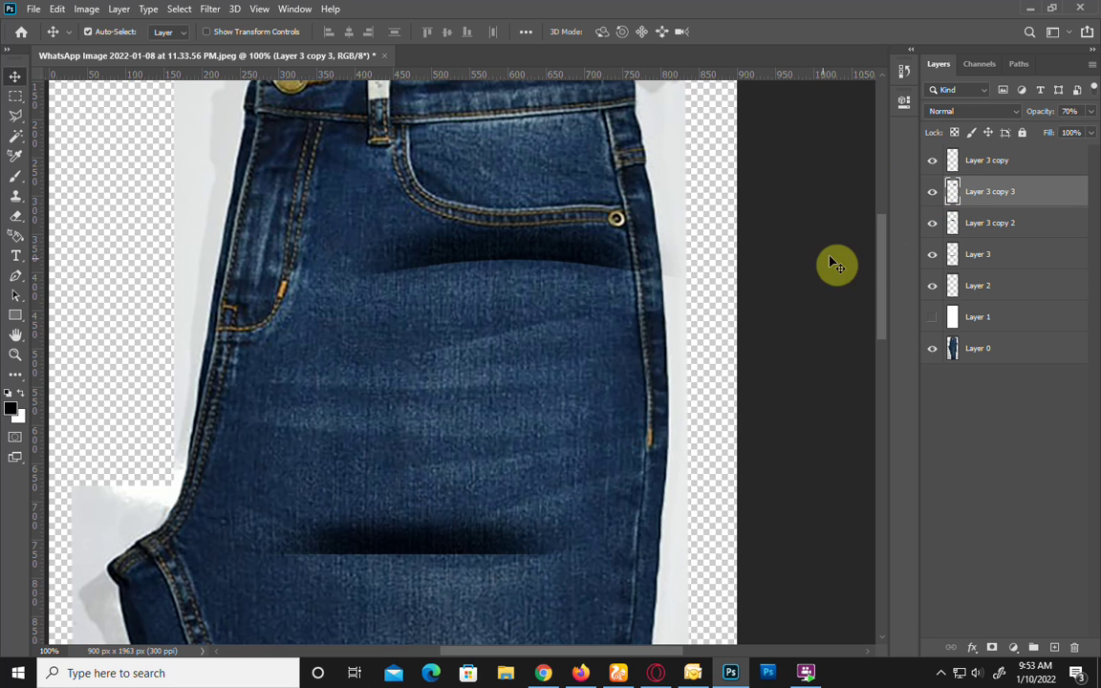
left_click(932, 192)
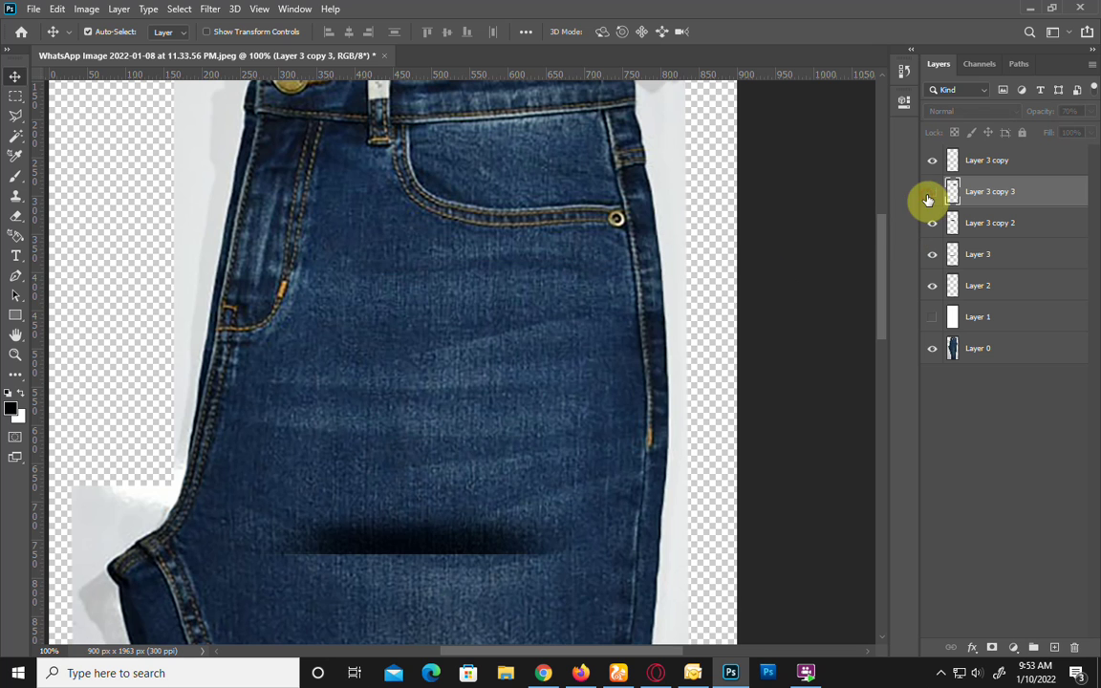
left_click(395, 550)
Step: Duplicate the shadow higher, stretch it wider and rotate it into a diagonal band
left_click_drag(395, 553, 382, 368)
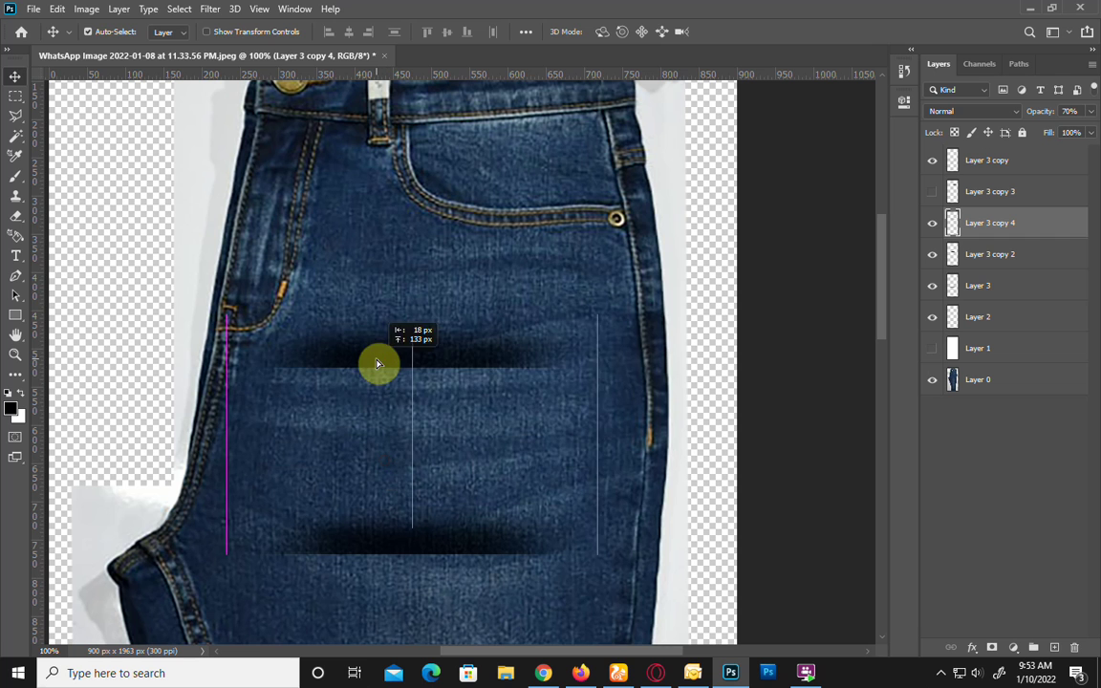
key("ctrl+t")
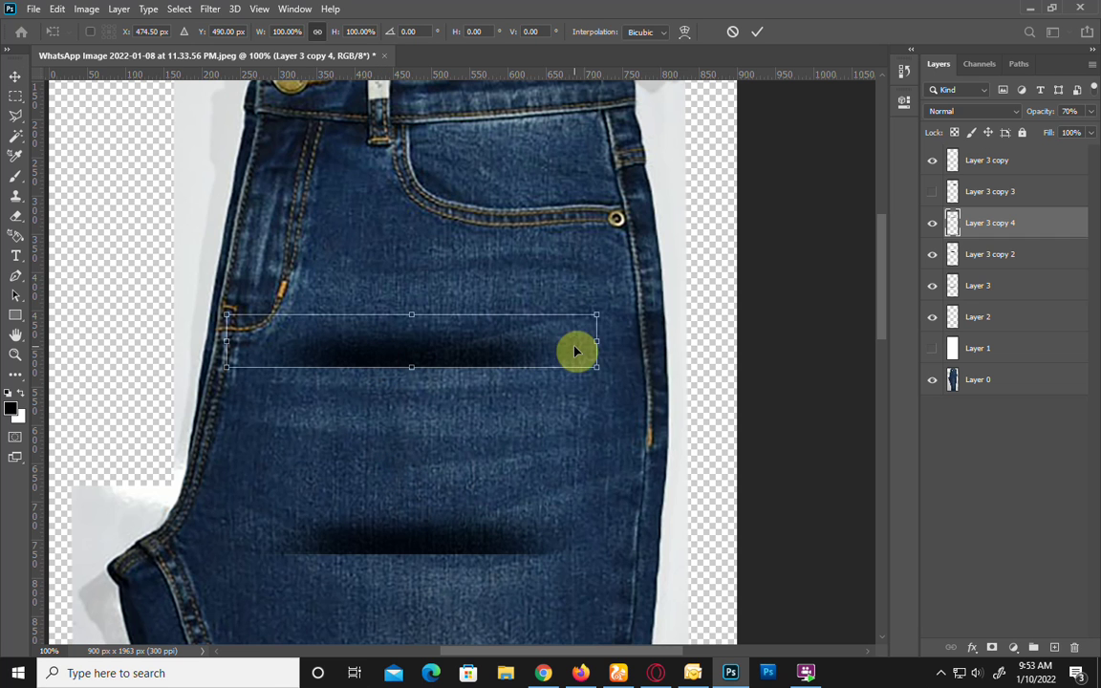
left_click_drag(601, 343, 741, 344)
mouse_move(705, 383)
left_mouse_down()
mouse_move(540, 198)
mouse_move(304, 308)
left_mouse_up()
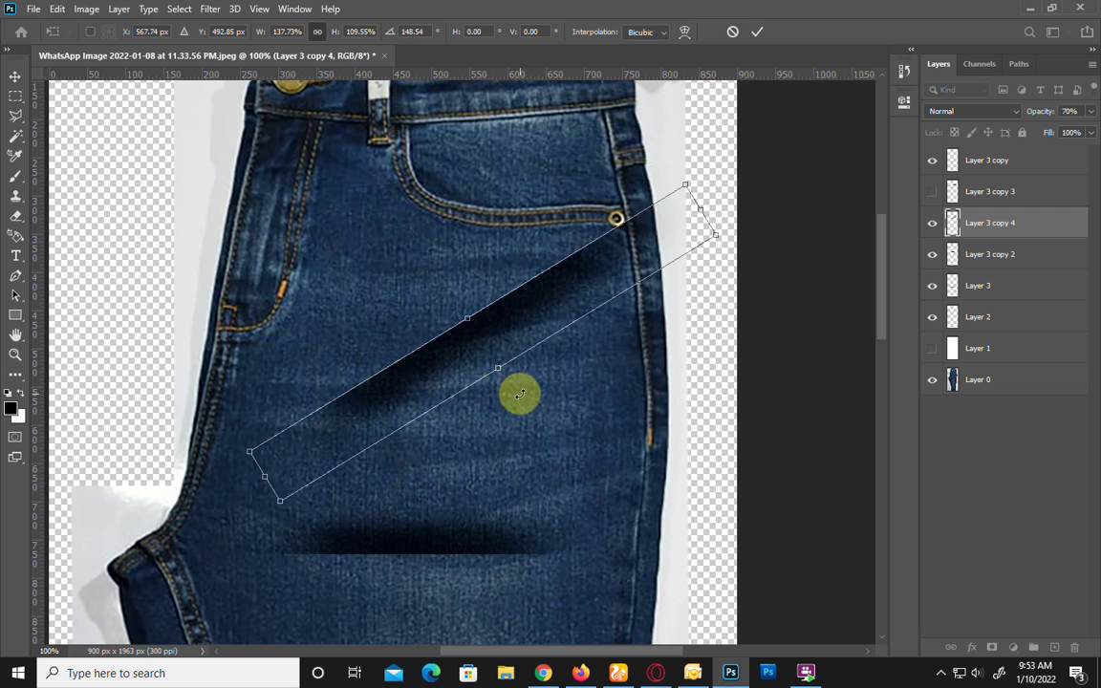
key("Return")
Step: Re-angle the band, move it up-left and start warping it into a downward curve
key("ctrl+t")
left_click_drag(816, 221, 817, 400)
left_click_drag(584, 364, 560, 323)
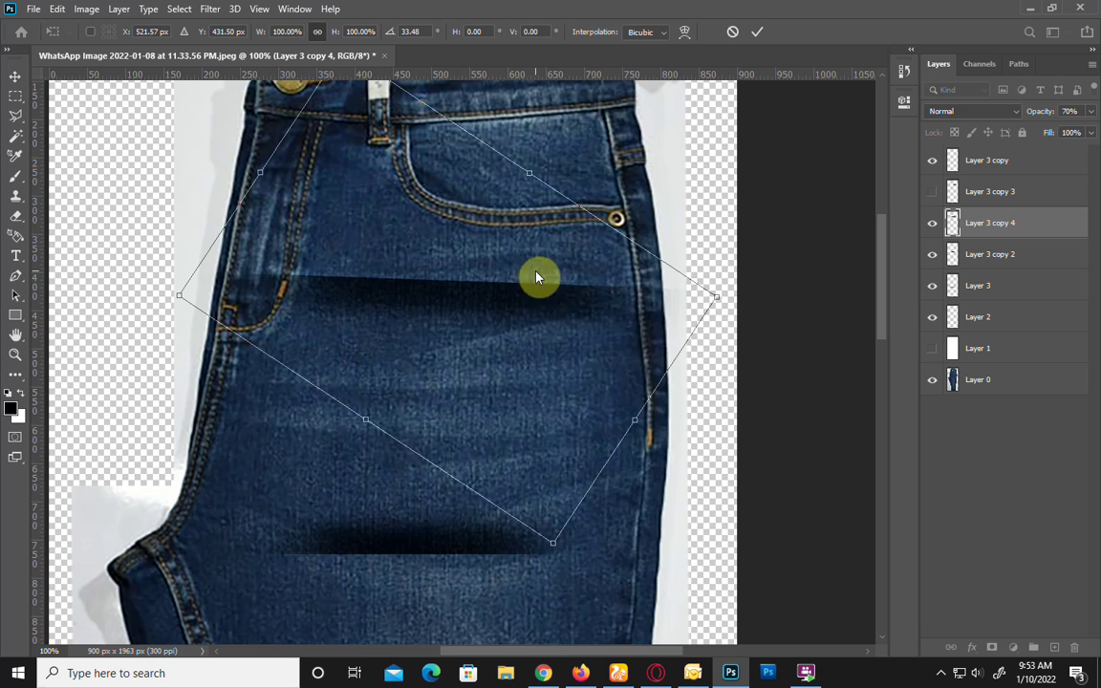
right_click(536, 276)
left_click(566, 376)
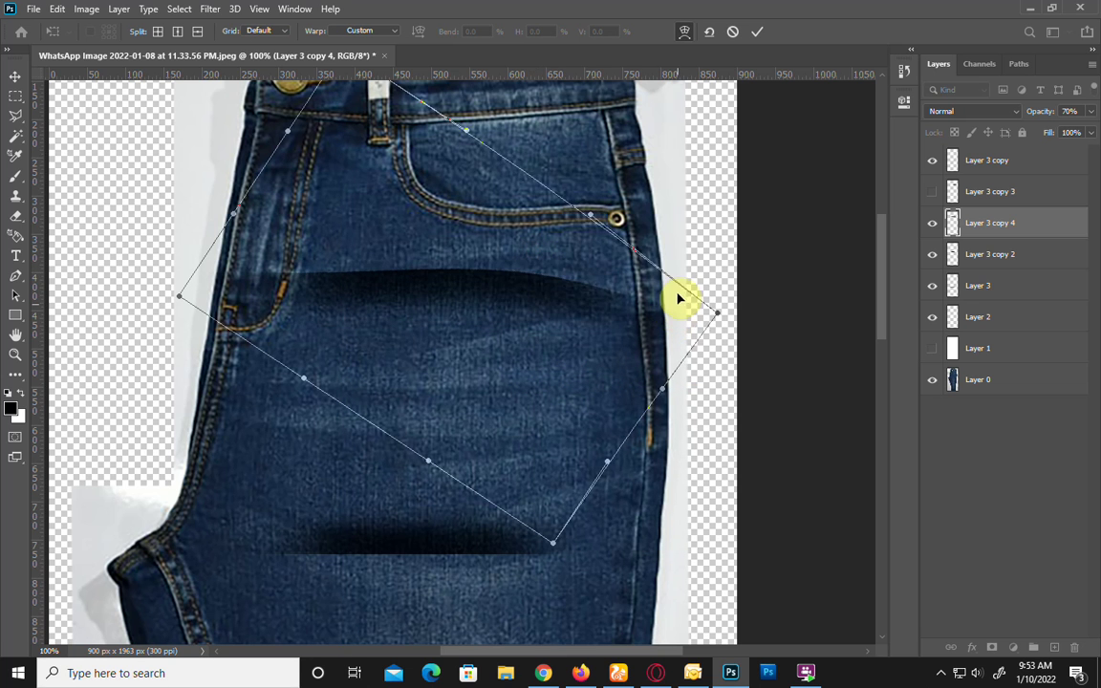
left_click_drag(679, 297, 693, 298)
mouse_move(334, 313)
left_mouse_down()
mouse_move(340, 325)
mouse_move(231, 282)
mouse_move(246, 253)
left_mouse_up()
Step: Refine the warp corners and edges into a gentle crease below the front pocket
left_click_drag(422, 374, 420, 383)
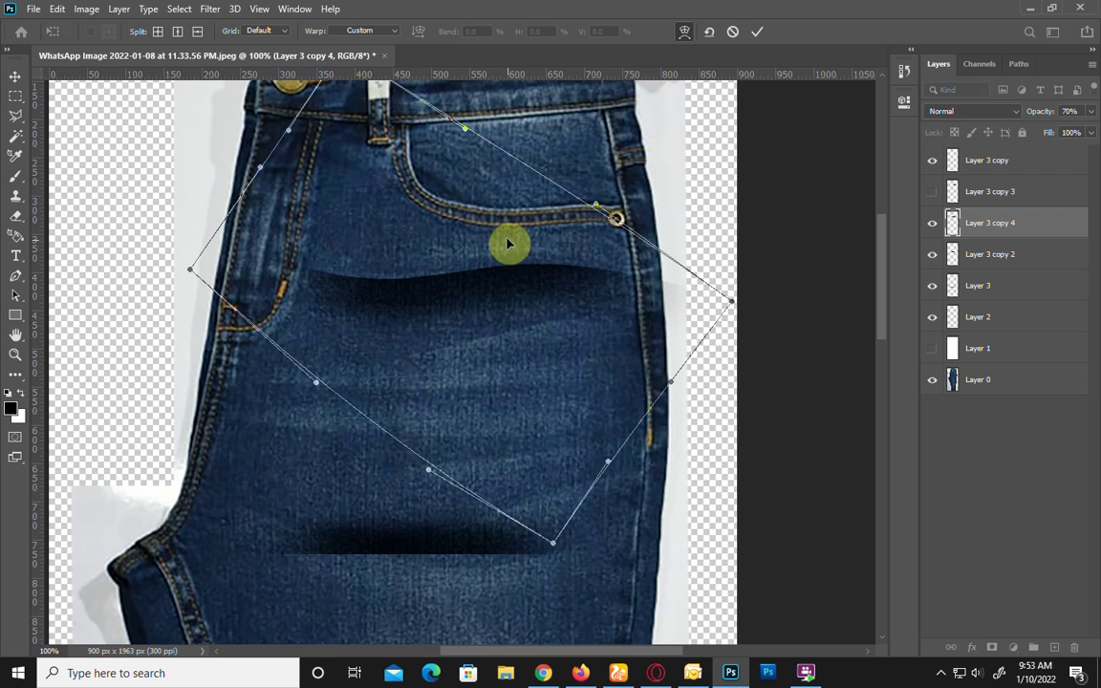
left_click_drag(358, 340, 370, 315)
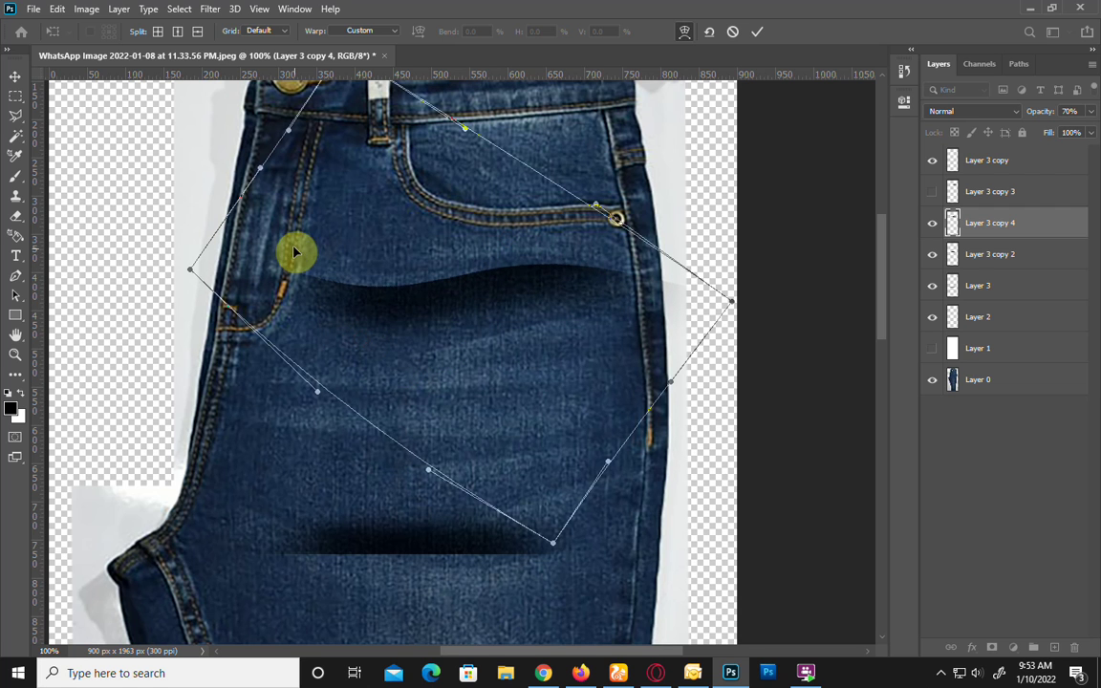
left_click_drag(294, 251, 290, 235)
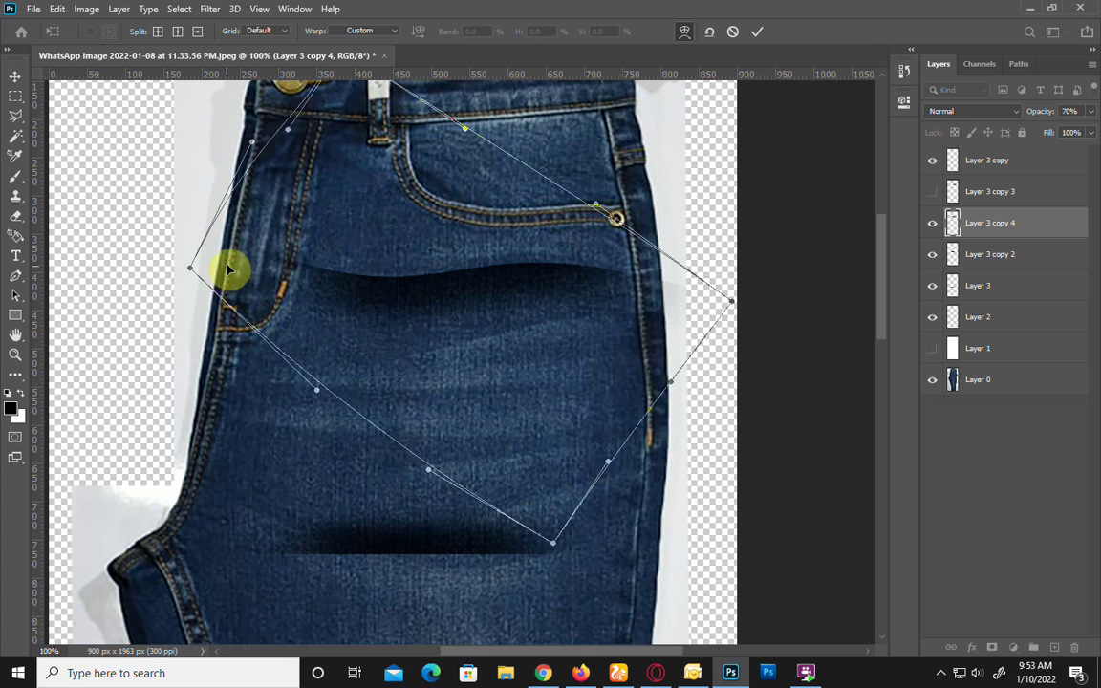
left_click_drag(230, 270, 184, 276)
left_click_drag(323, 245, 330, 276)
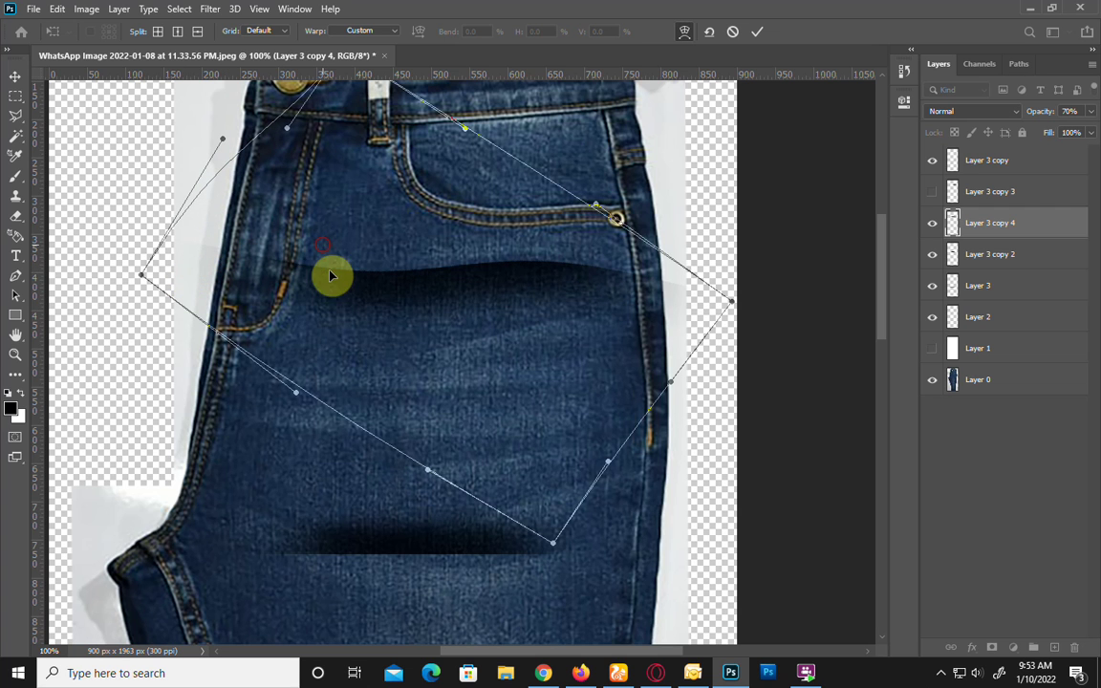
left_click_drag(358, 371, 359, 392)
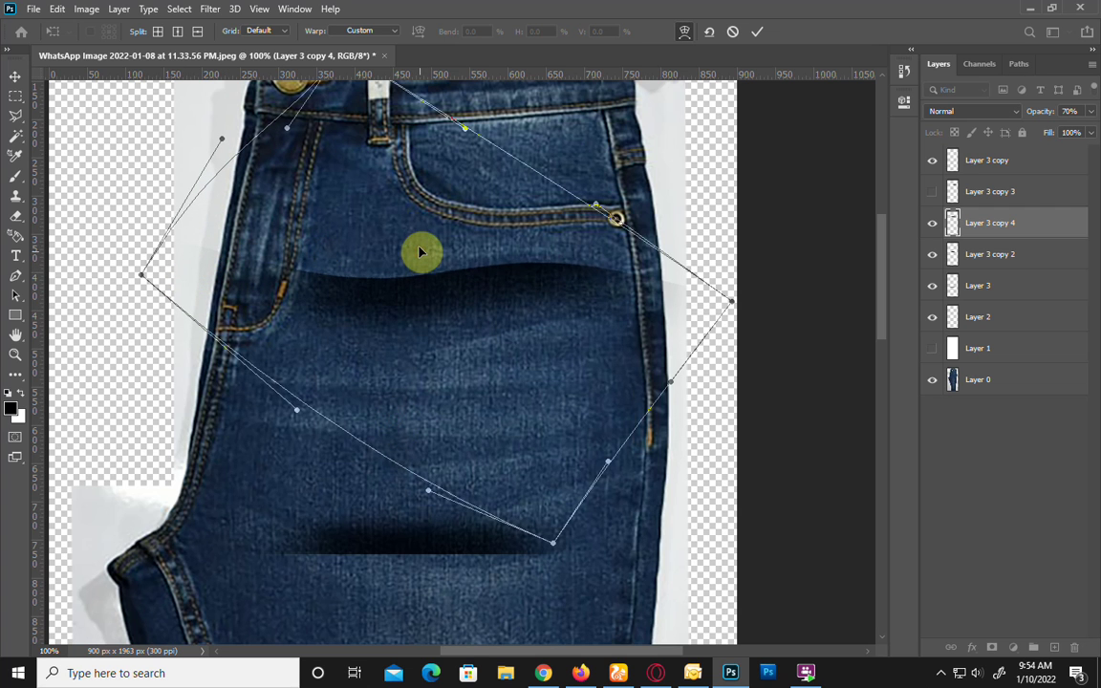
left_click_drag(692, 298, 702, 306)
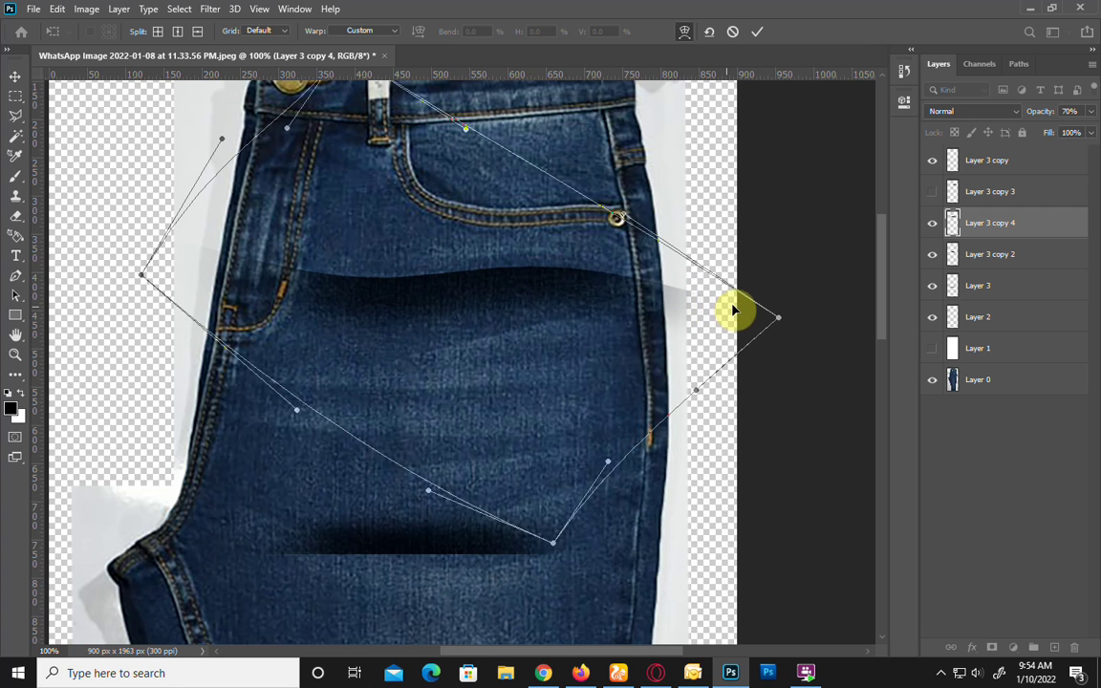
left_click_drag(732, 306, 717, 310)
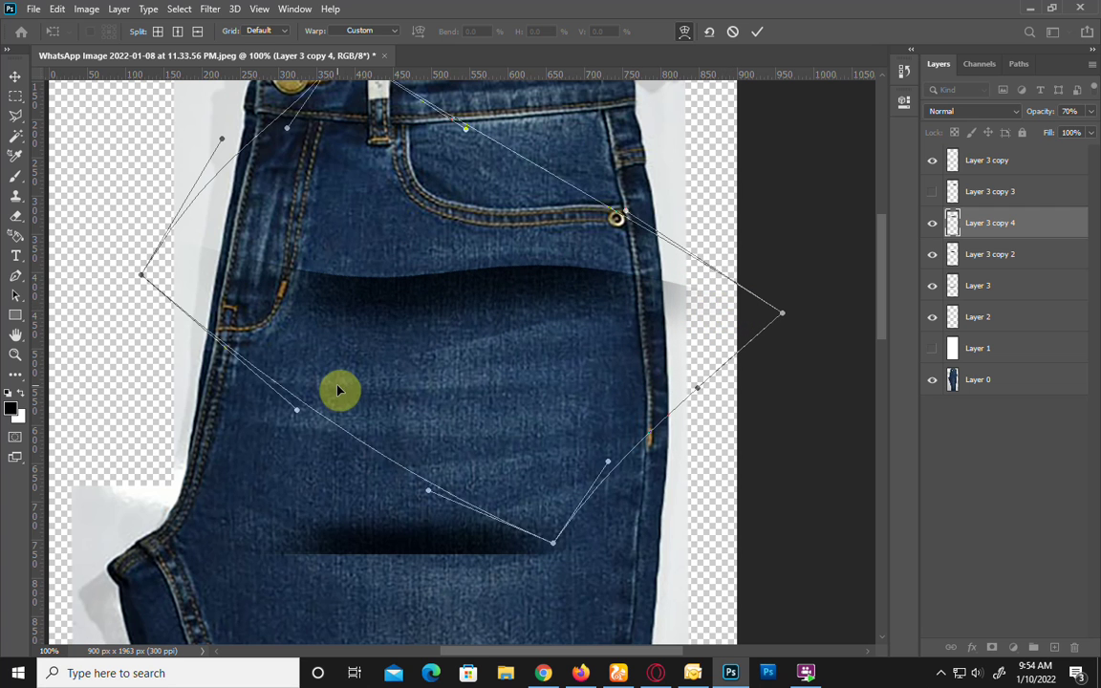
left_click_drag(347, 381, 349, 385)
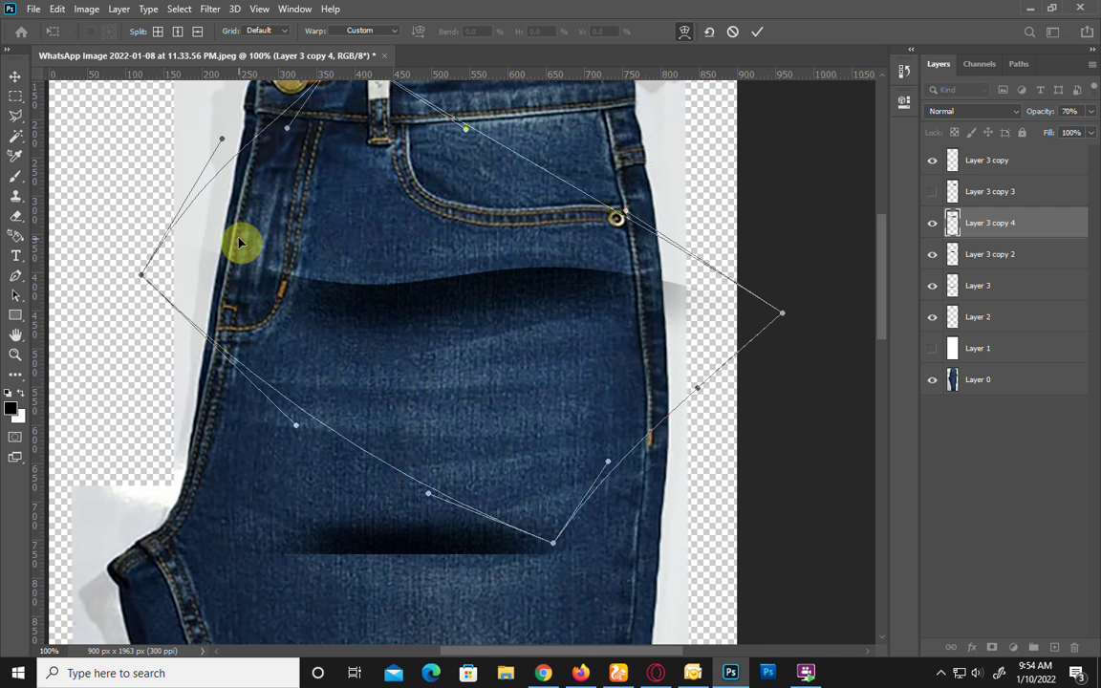
left_click_drag(239, 237, 241, 221)
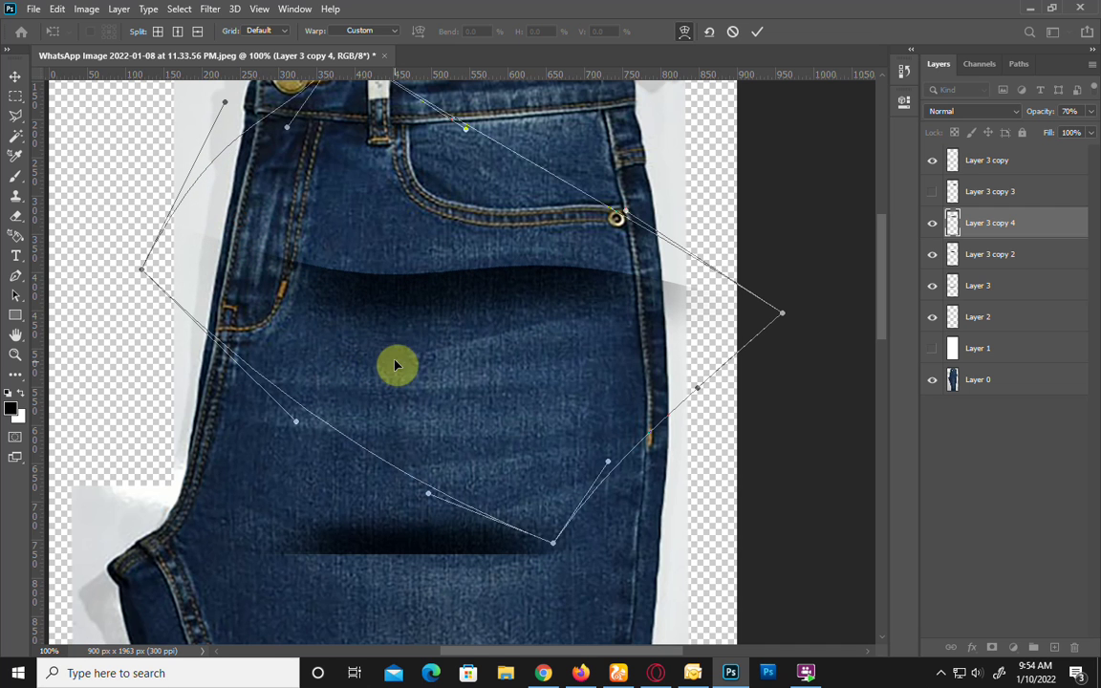
left_click_drag(389, 355, 387, 350)
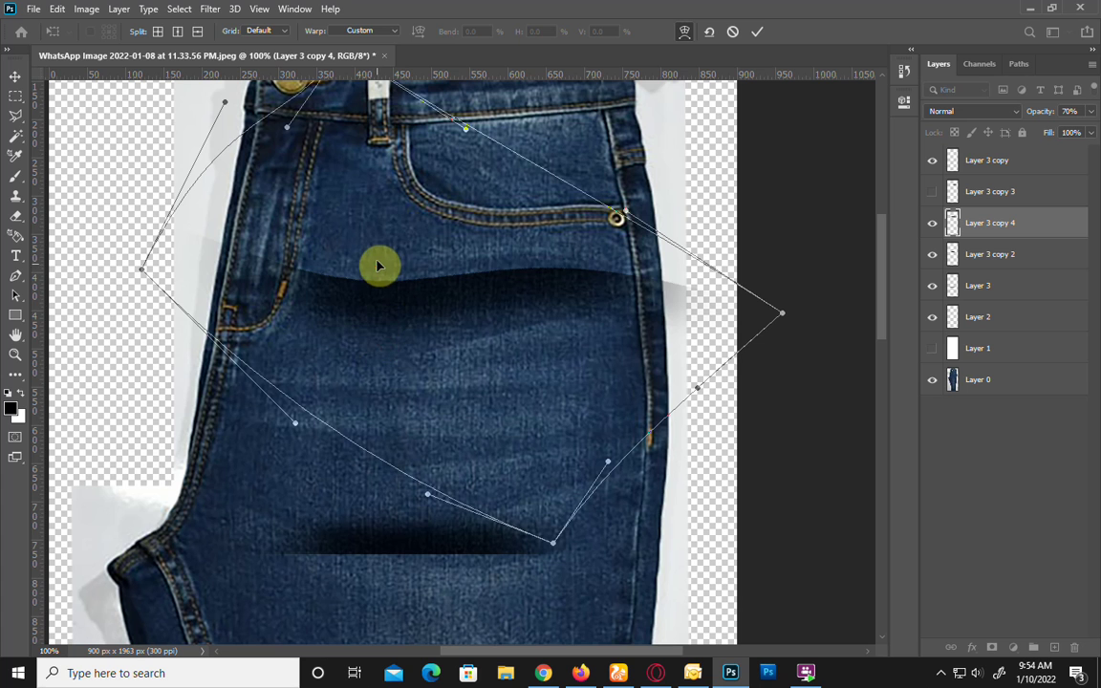
key("Return")
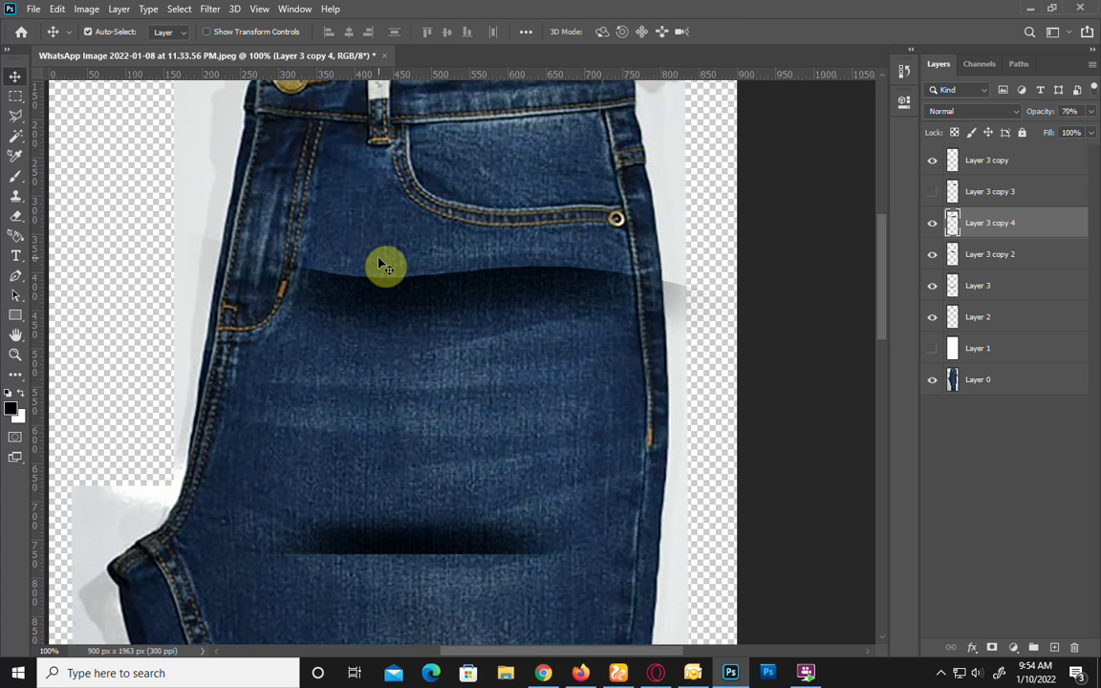
Step: Duplicate the lower shadow band upward, narrowing and rotating it into a steep diagonal
left_click(381, 554)
mouse_move(380, 554)
left_mouse_down()
mouse_move(411, 471)
mouse_move(433, 469)
left_mouse_up()
key("ctrl+t")
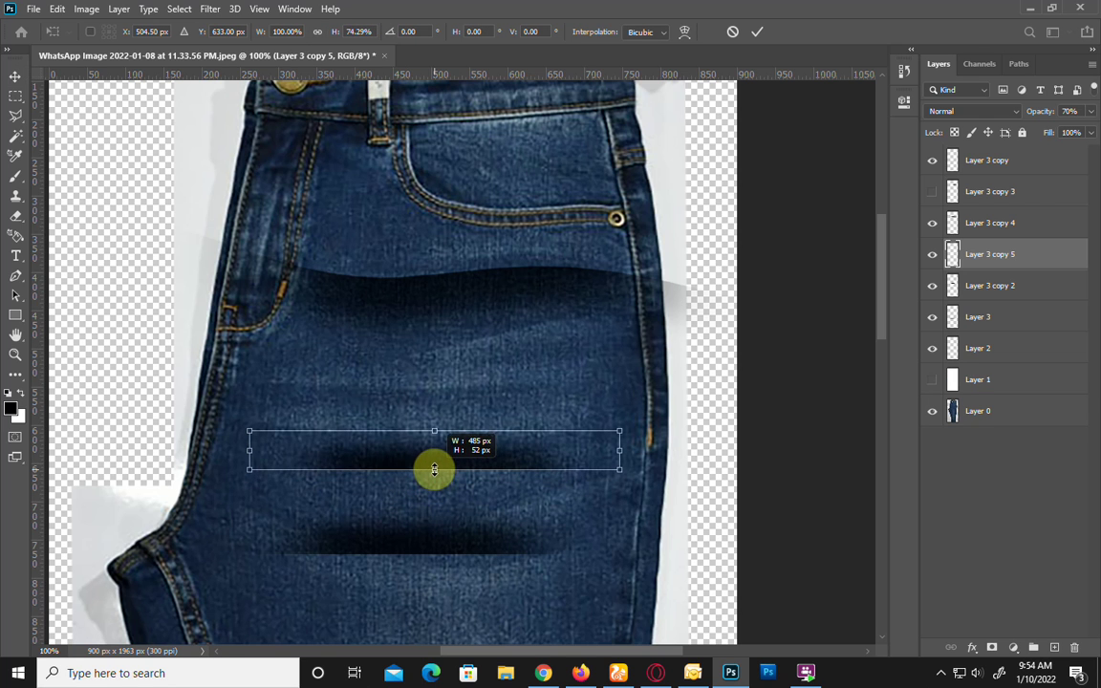
left_click_drag(249, 450, 297, 450)
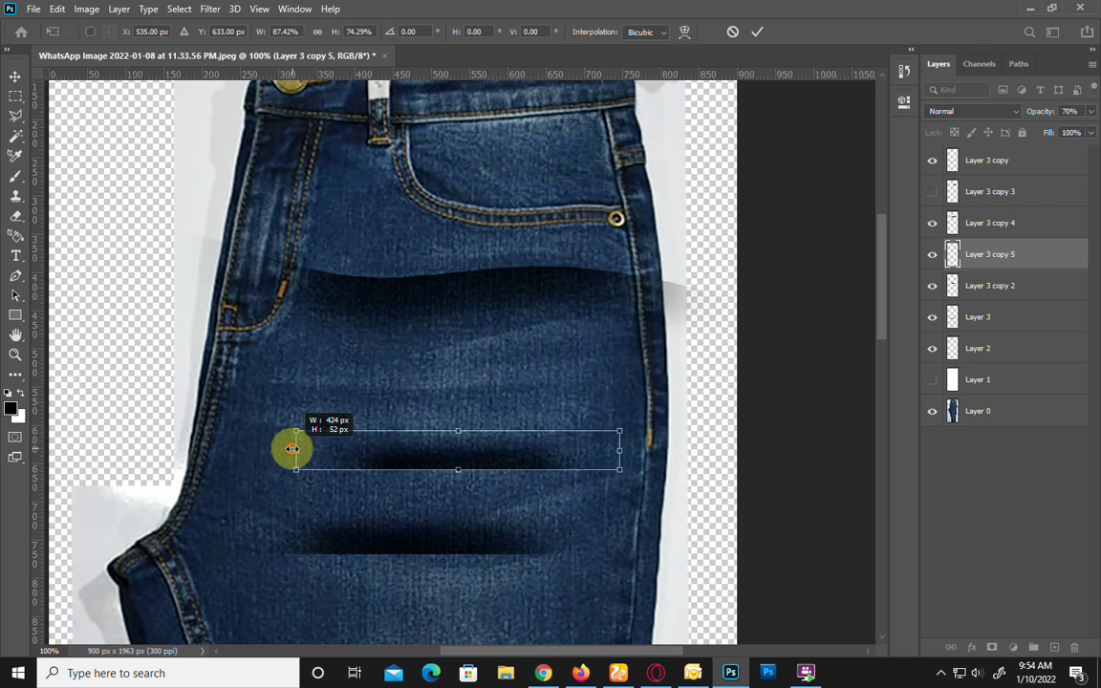
mouse_move(220, 399)
left_mouse_down()
mouse_move(580, 306)
mouse_move(666, 389)
left_mouse_up()
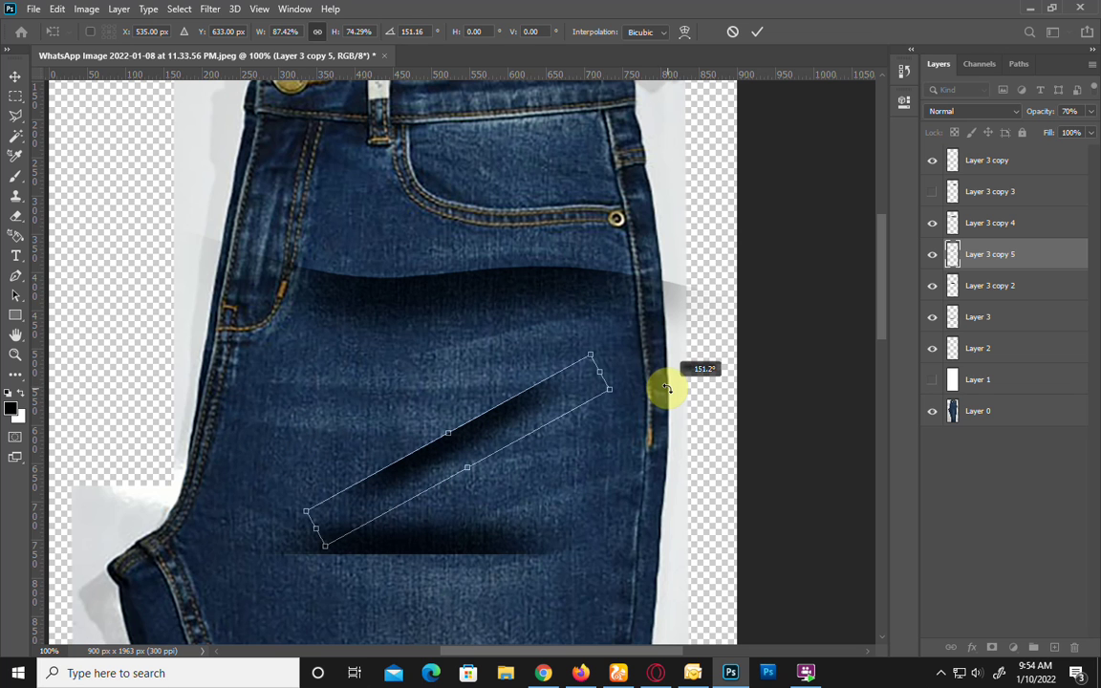
left_click_drag(598, 371, 579, 385)
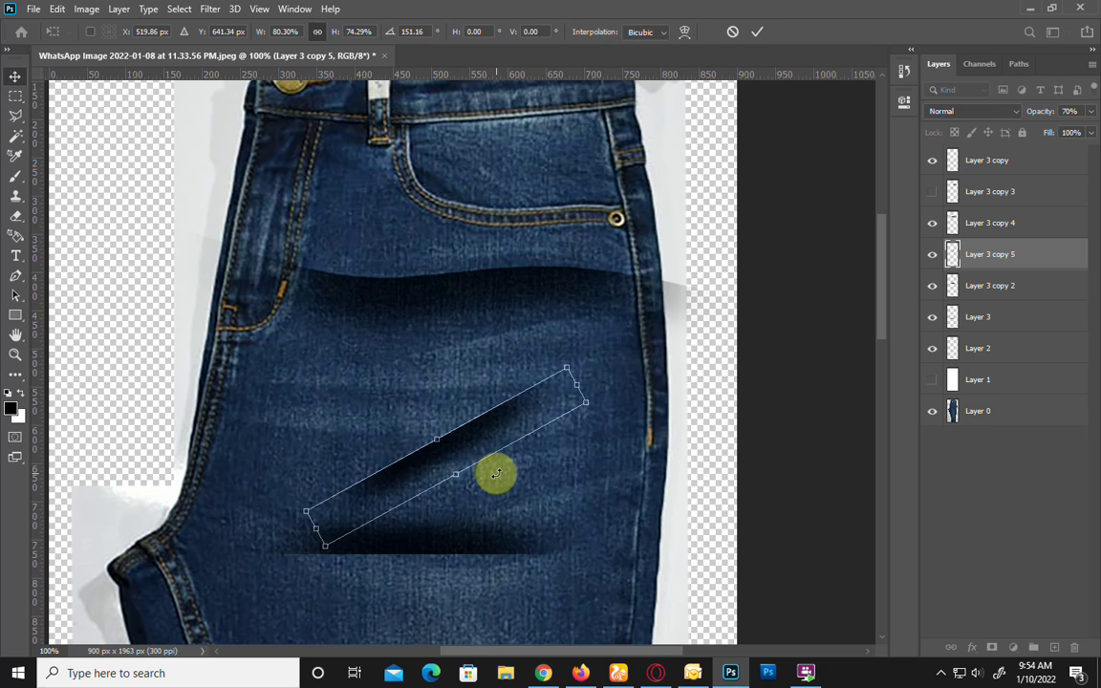
key("Return")
Step: Move the diagonal crease over the thigh, tilt it about 16° and enlarge slightly
left_click_drag(443, 455, 493, 356)
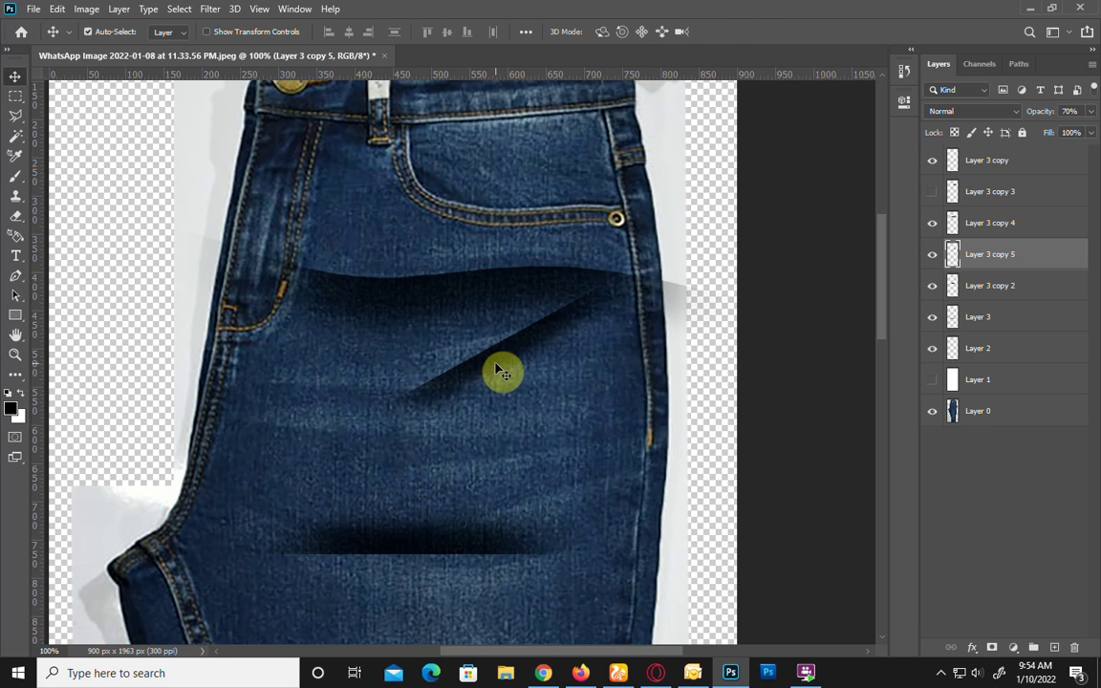
key("ctrl+t")
left_click_drag(730, 374, 729, 371)
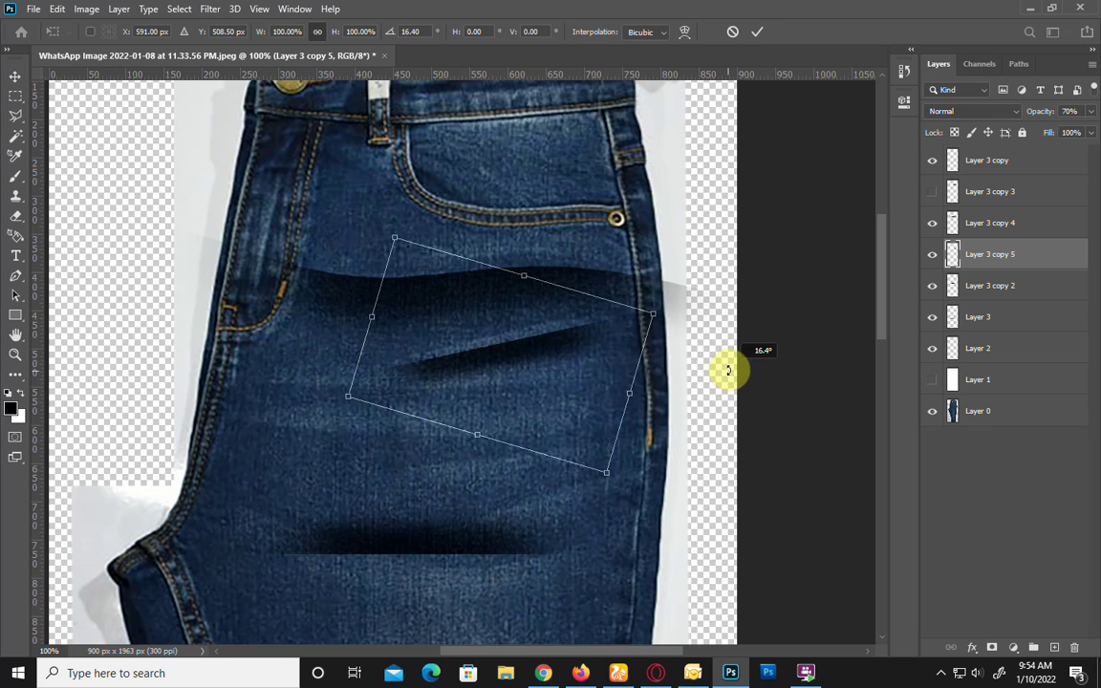
left_click_drag(521, 418, 529, 388)
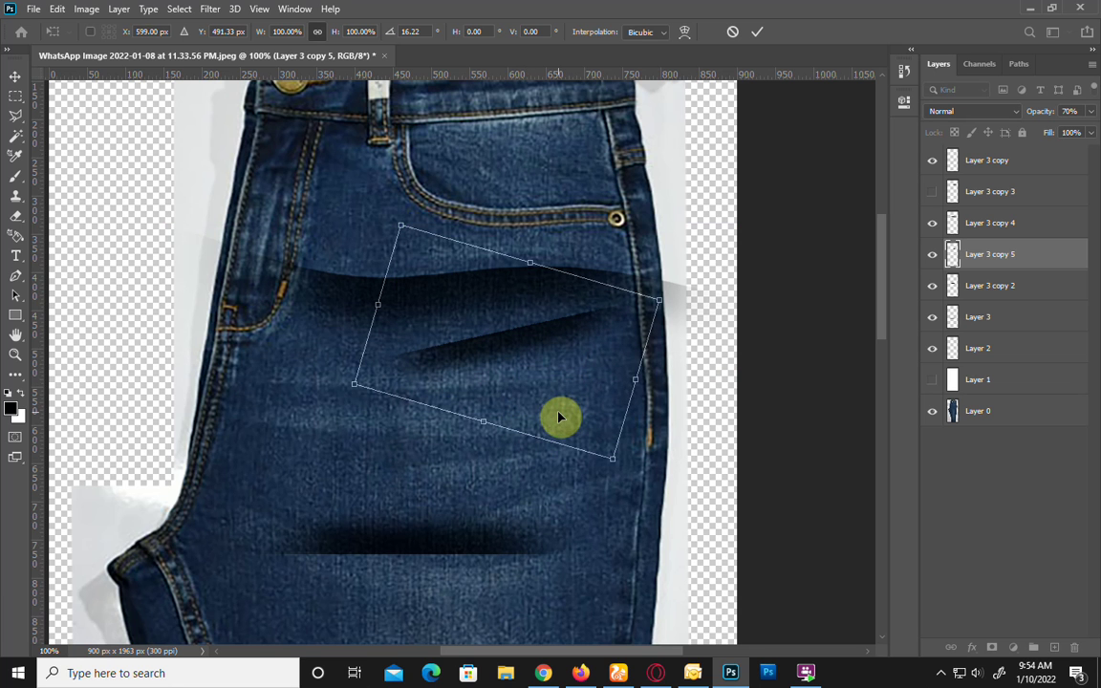
left_click_drag(610, 461, 625, 473)
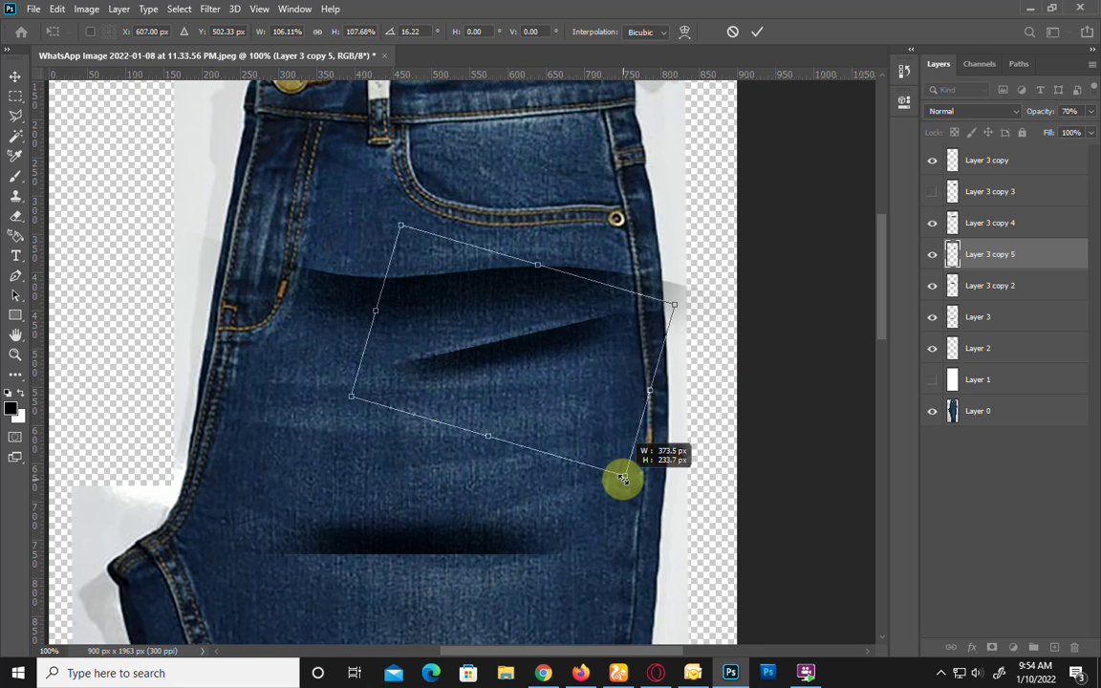
left_click_drag(528, 375, 513, 364)
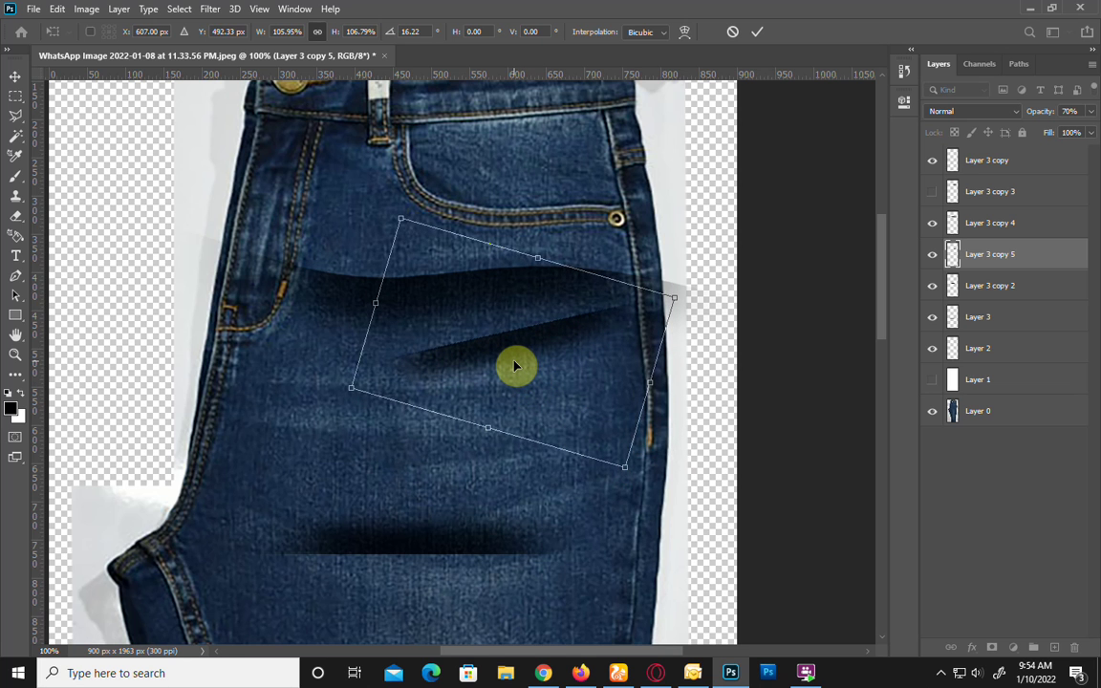
key("Return")
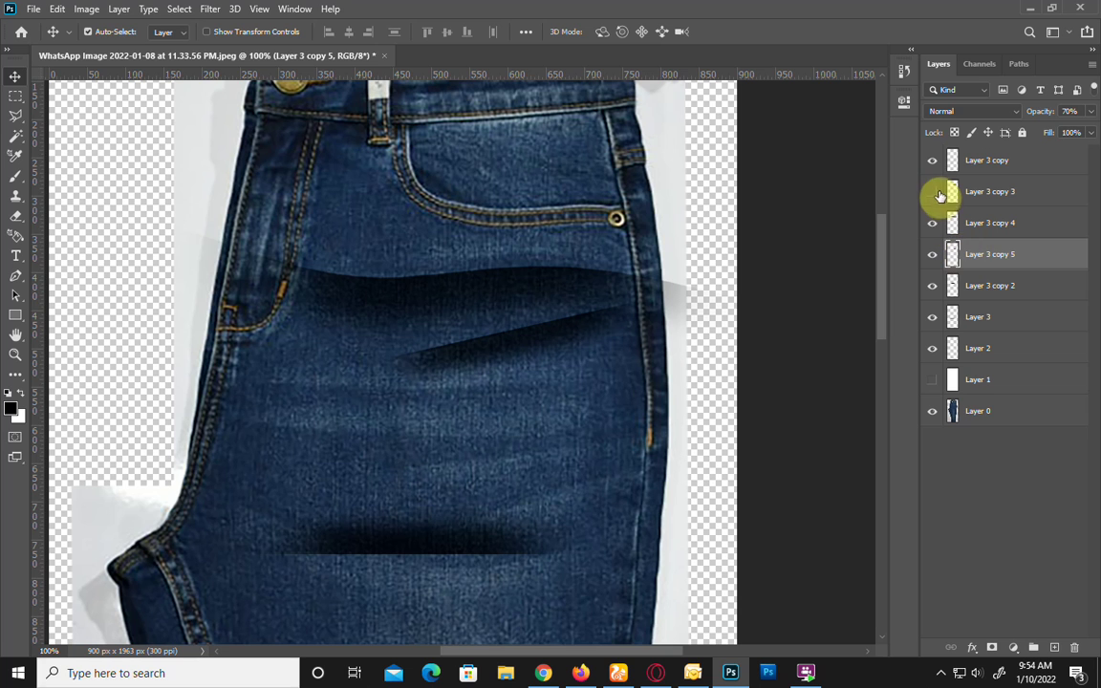
Step: Duplicate the lower shadow band onto the thigh, widening and tilting it diagonally
left_click_drag(295, 469, 293, 415)
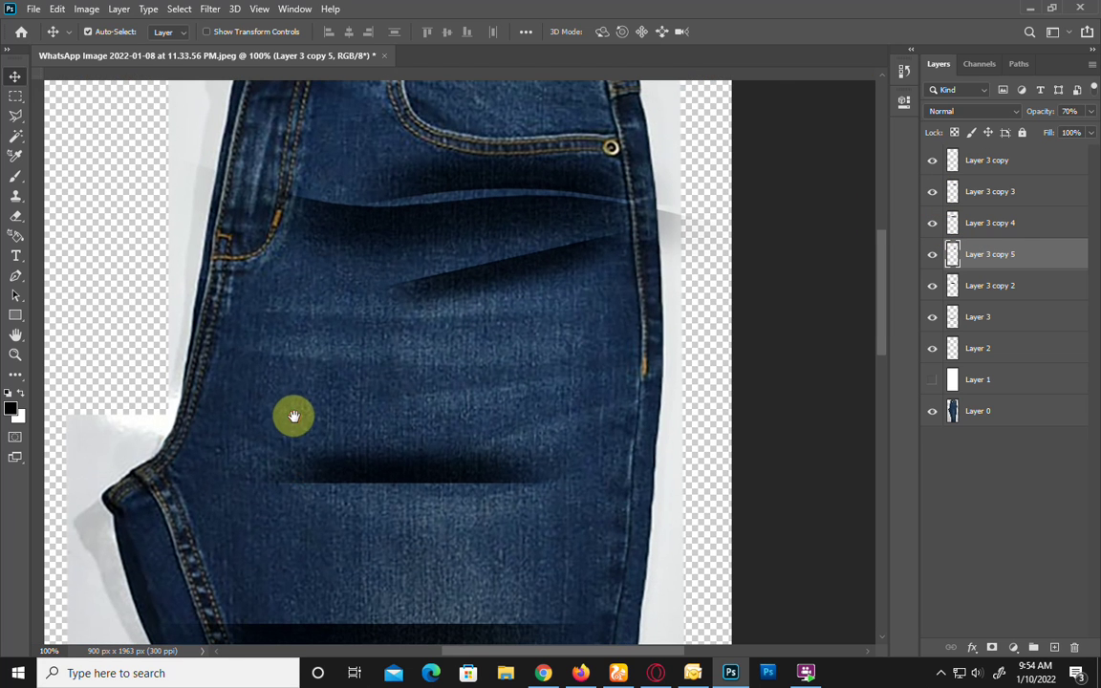
key("ctrl+r")
left_click(363, 483)
left_click_drag(362, 483, 348, 363)
key("ctrl+t")
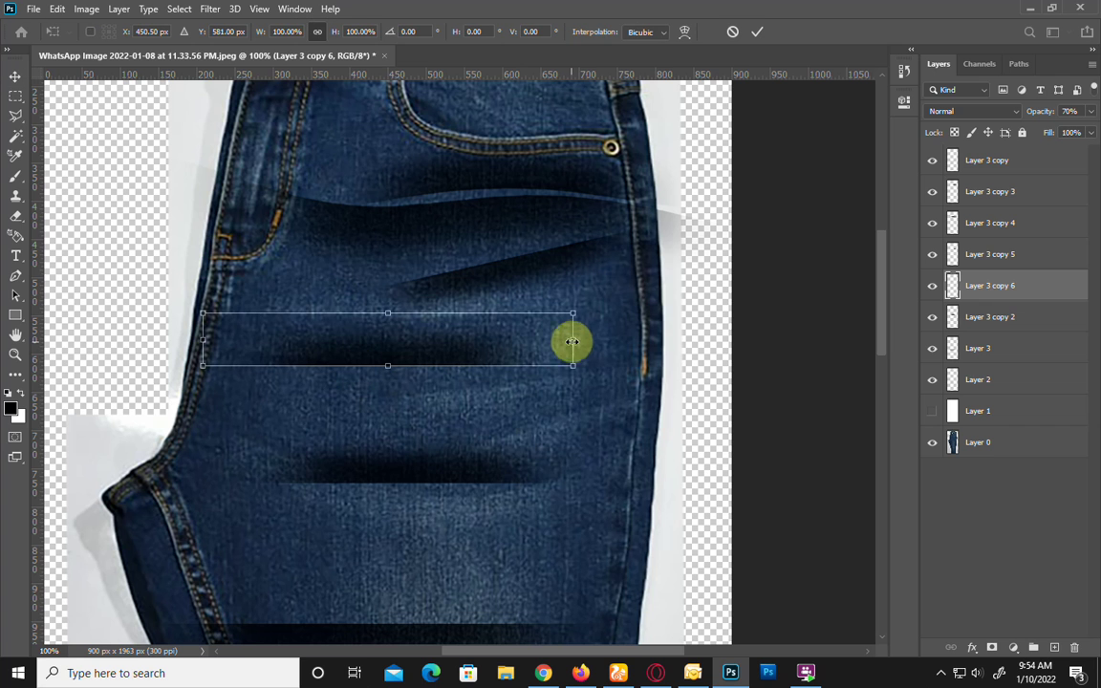
left_click_drag(577, 338, 632, 334)
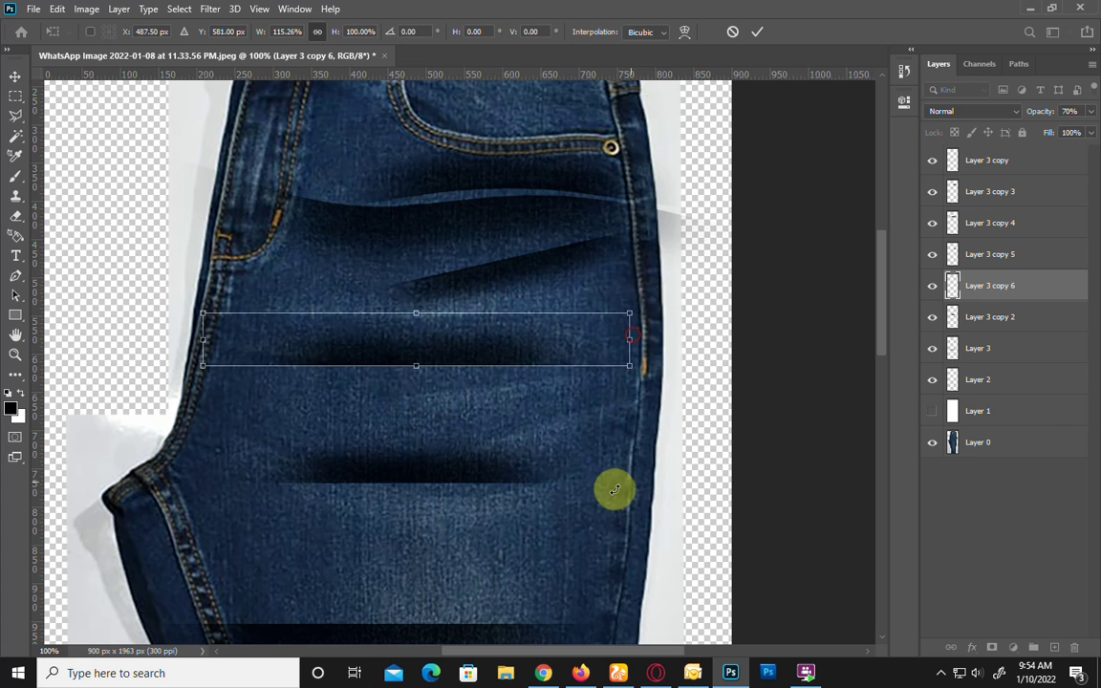
left_click_drag(610, 492, 627, 306)
key("Return")
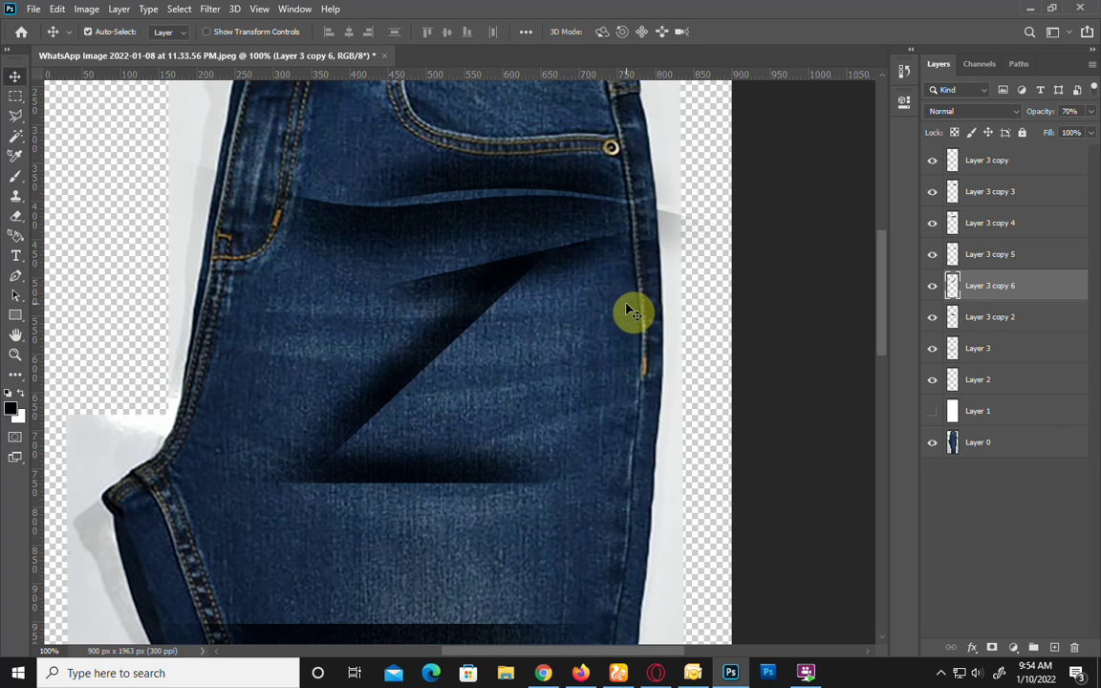
Step: Rotate the shadow copy to about 37° and move it up-right
key("ctrl+t")
left_click_drag(633, 312, 668, 457)
mouse_move(452, 447)
left_mouse_down()
mouse_move(478, 370)
mouse_move(467, 392)
left_mouse_up()
Step: Warp the shadow copy into a curved crease by lifting and stretching its ends
right_click(442, 344)
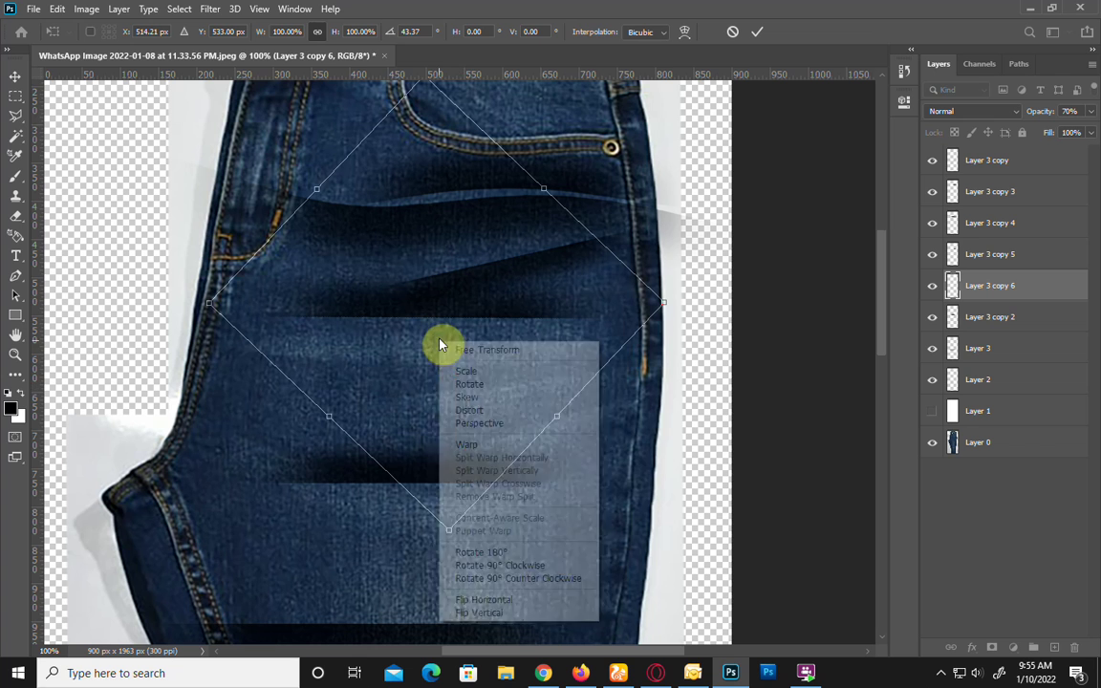
left_click(465, 445)
mouse_move(643, 315)
left_mouse_down()
mouse_move(635, 296)
mouse_move(566, 307)
left_mouse_up()
mouse_move(236, 302)
left_mouse_down()
mouse_move(226, 284)
mouse_move(219, 300)
mouse_move(181, 294)
left_mouse_up()
left_click_drag(321, 320, 321, 327)
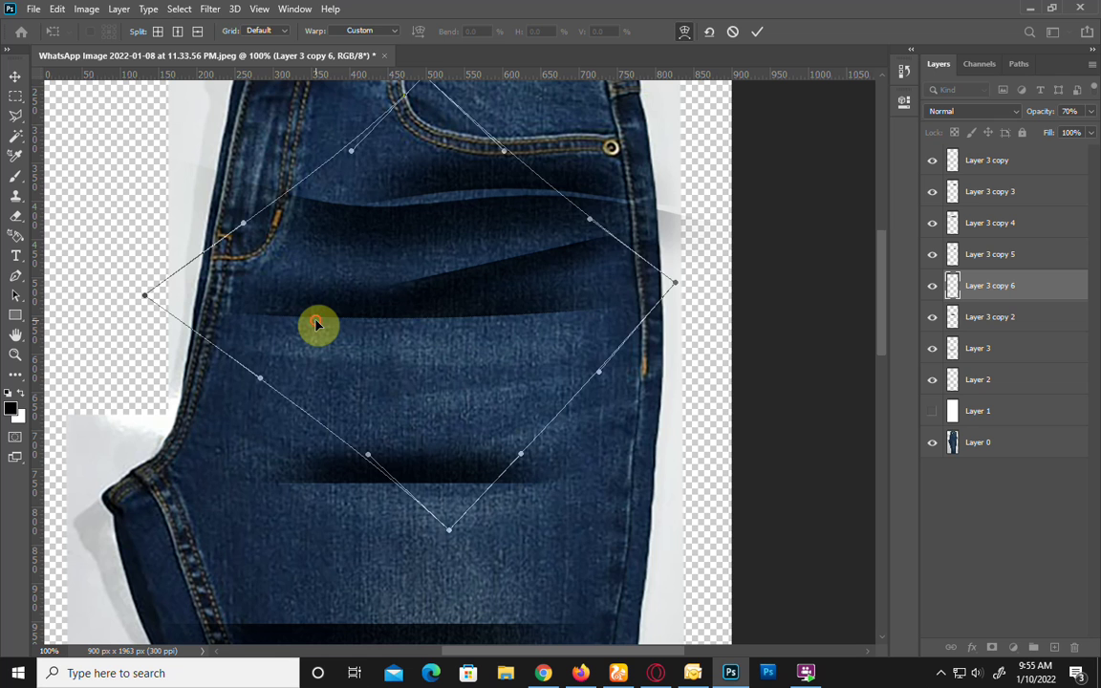
key("Return")
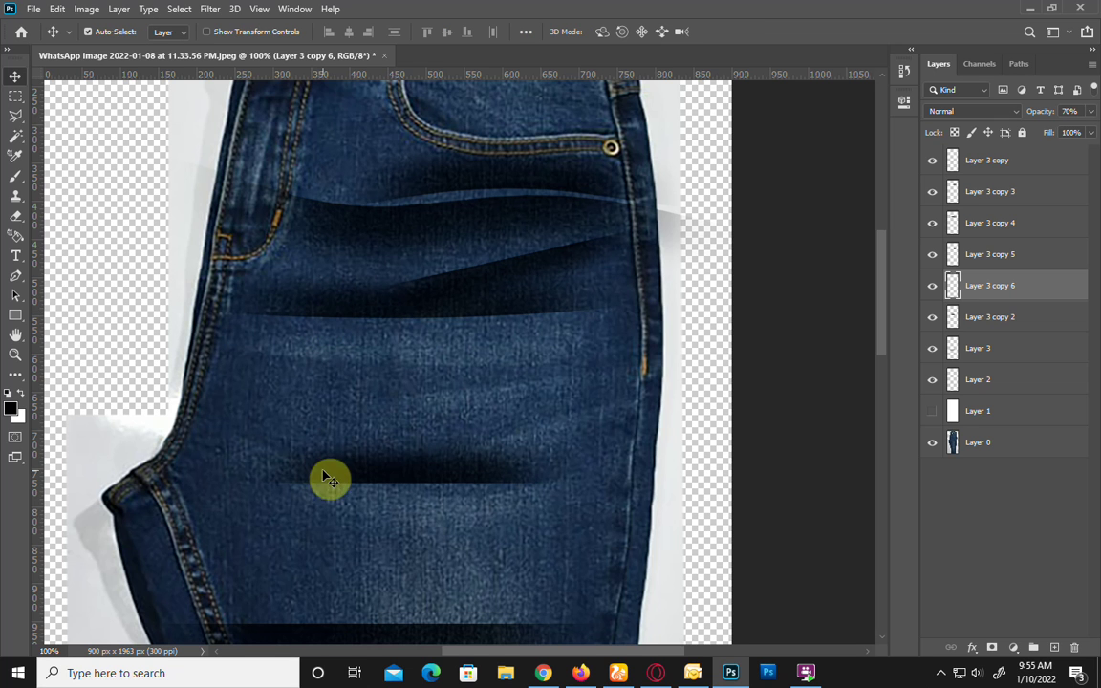
left_click_drag(255, 573, 238, 491)
Step: Lower the fold band, then widen its copy, Layer 3 copy 7, to about 126% and rotate it diagonally
mouse_move(372, 387)
left_mouse_down()
mouse_move(347, 478)
mouse_move(353, 327)
left_mouse_up()
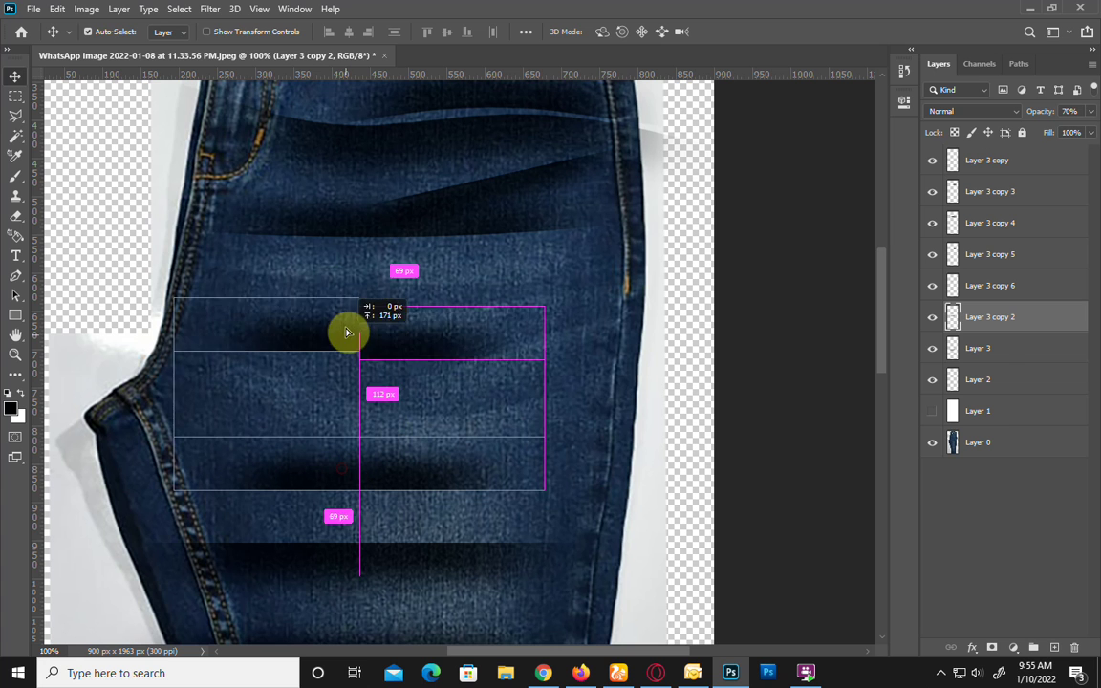
key("ctrl+t")
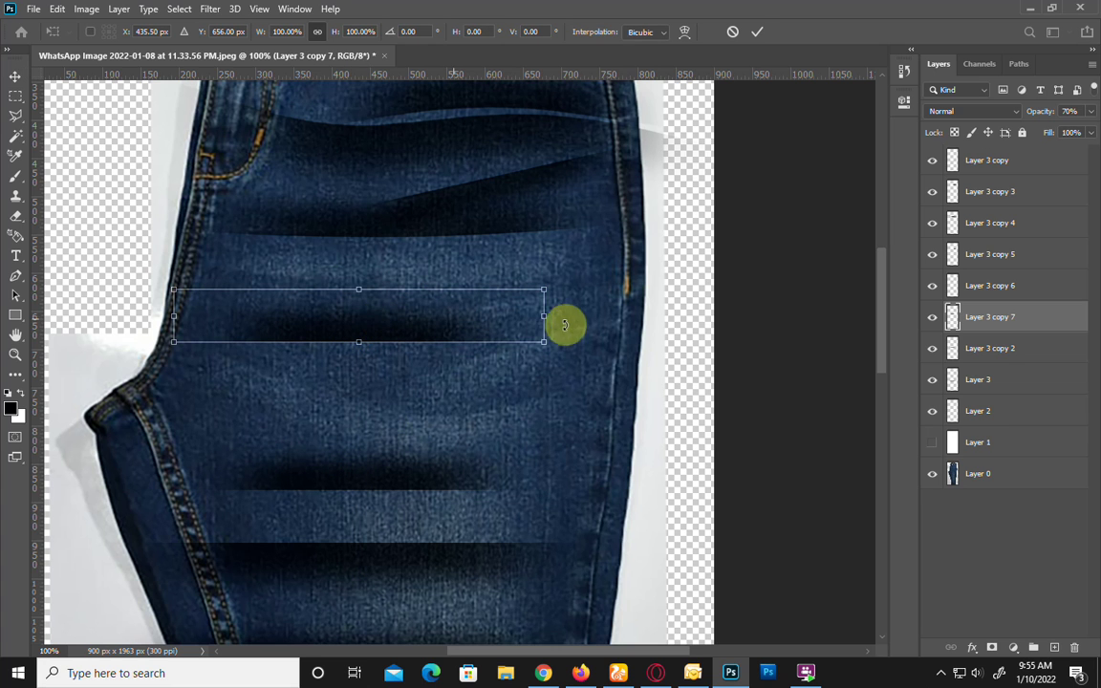
left_click_drag(543, 315, 641, 319)
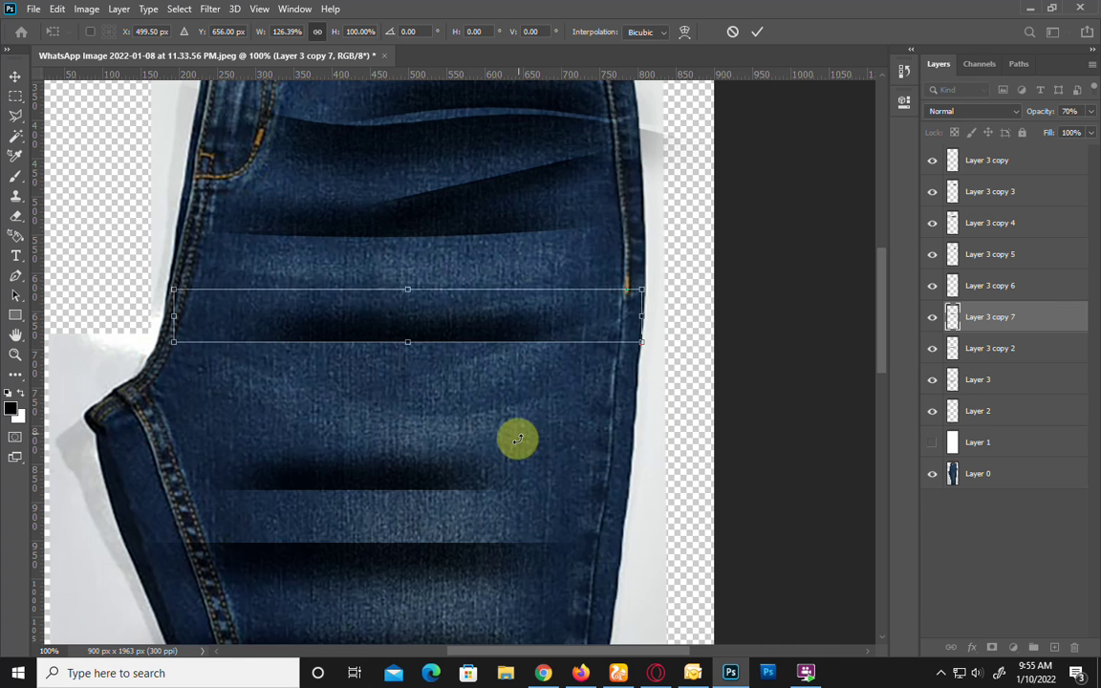
left_click_drag(526, 428, 555, 327)
key("Return")
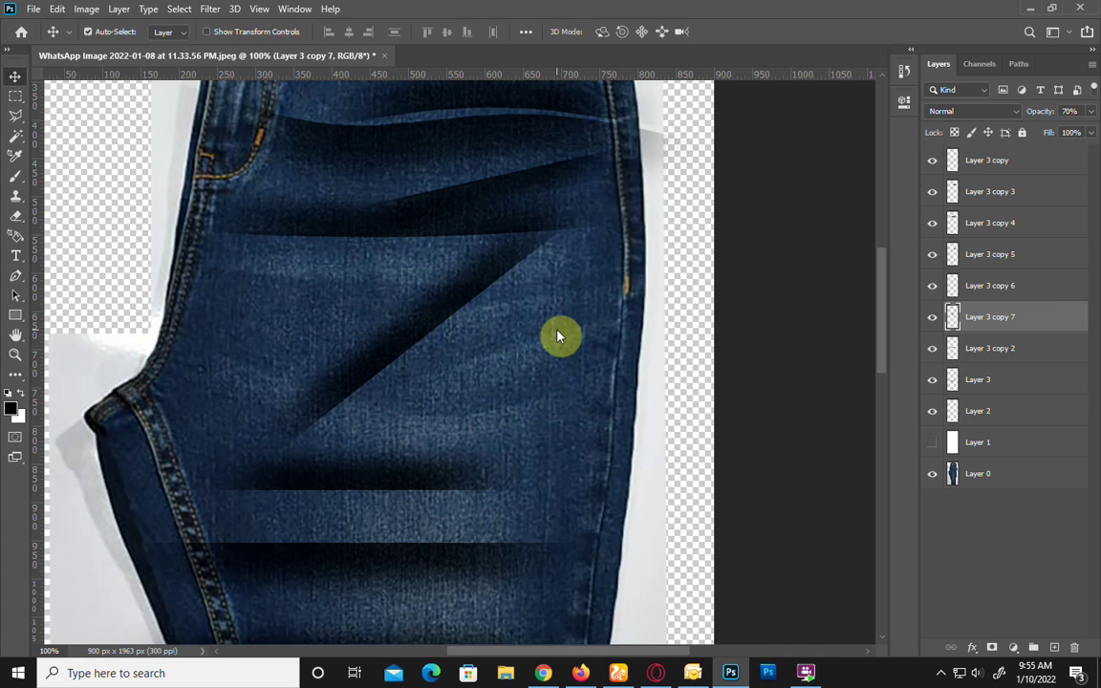
key("ctrl+t")
mouse_move(676, 233)
left_mouse_down()
mouse_move(678, 457)
mouse_move(681, 433)
left_mouse_up()
mouse_move(392, 421)
left_mouse_down()
mouse_move(376, 370)
mouse_move(376, 382)
left_mouse_up()
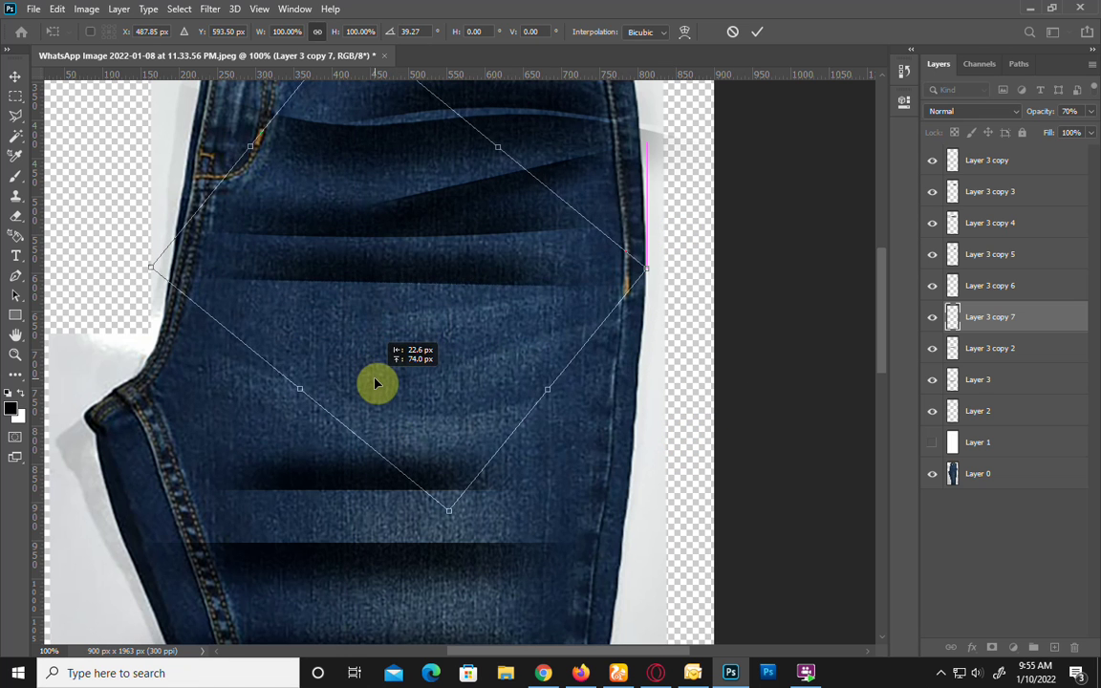
Step: Warp Layer 3 copy 7 so its right end curves up along the jeans' right edge
right_click(388, 317)
left_click(396, 422)
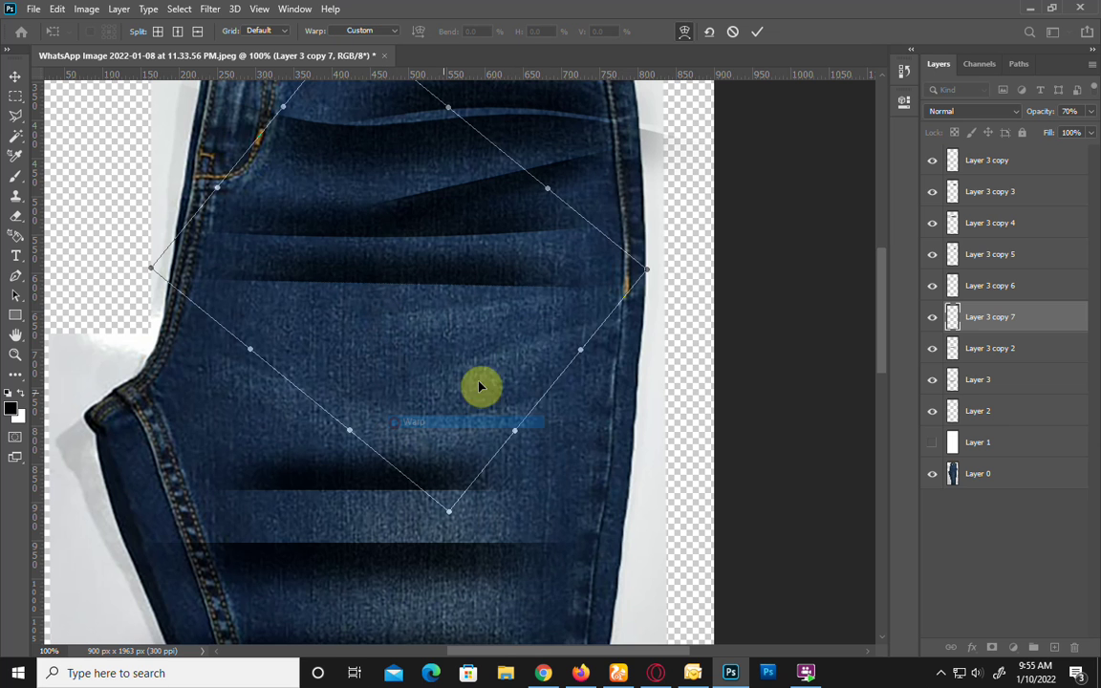
left_click_drag(631, 274, 645, 256)
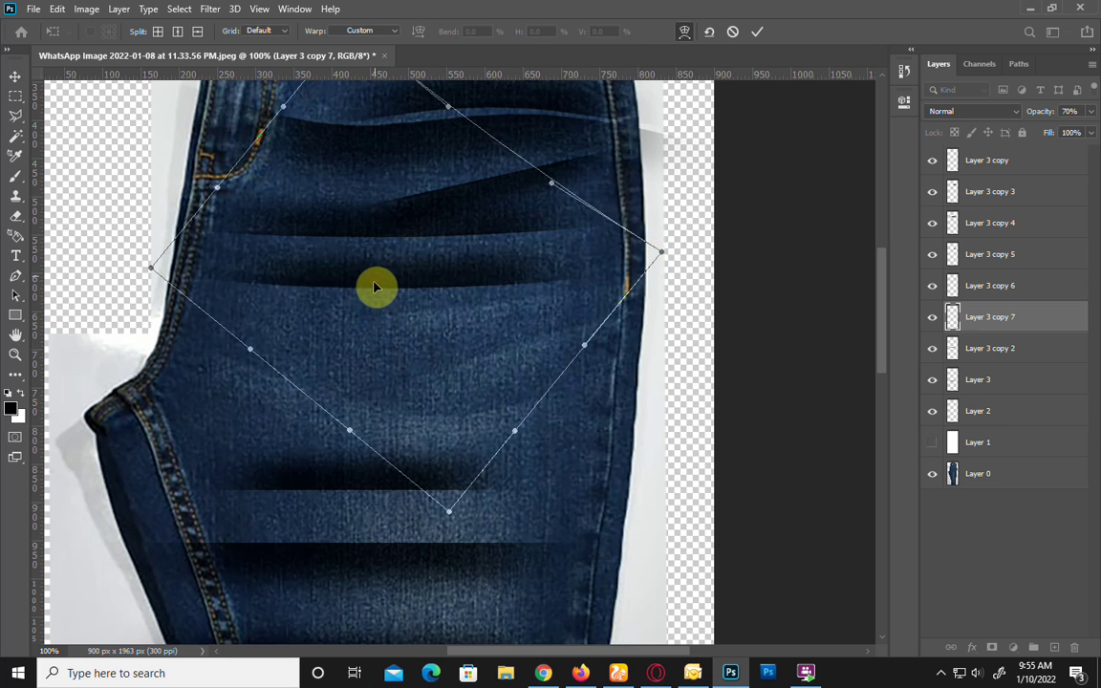
mouse_move(192, 275)
left_mouse_down()
mouse_move(180, 254)
mouse_move(183, 263)
left_mouse_up()
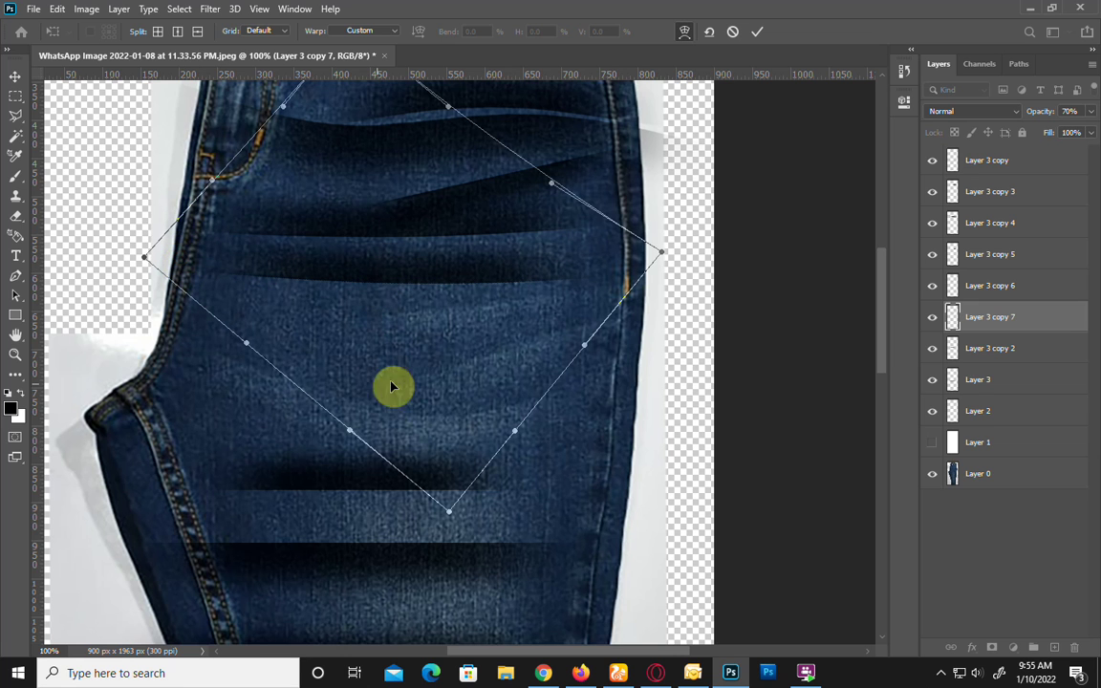
left_click_drag(536, 341, 538, 359)
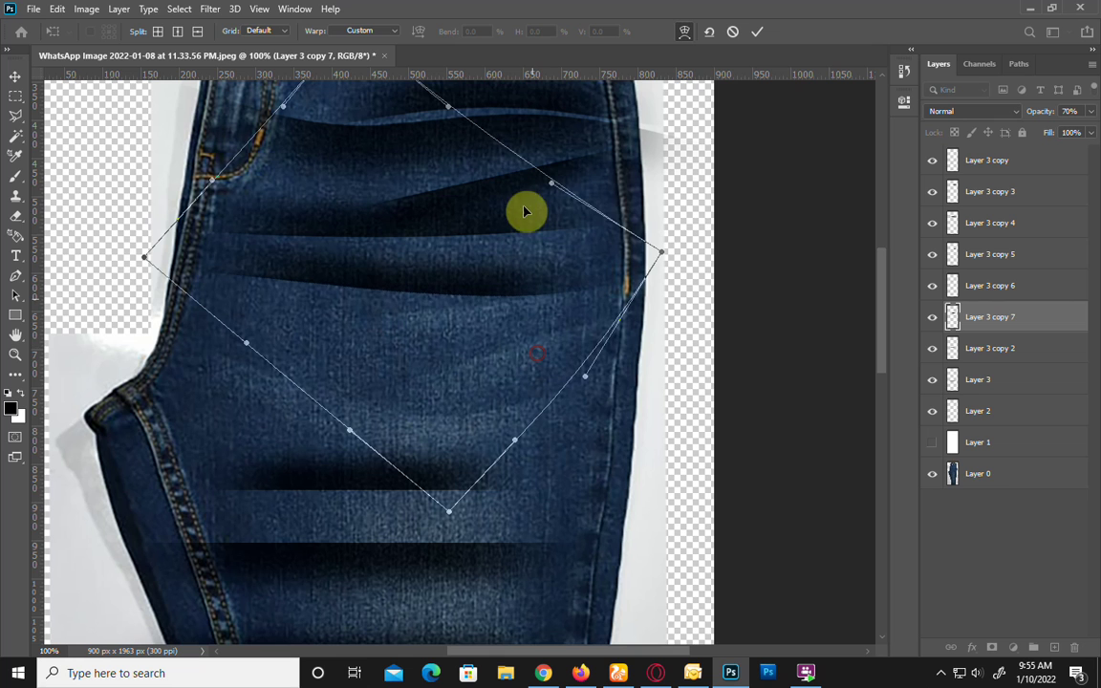
left_click_drag(524, 207, 524, 184)
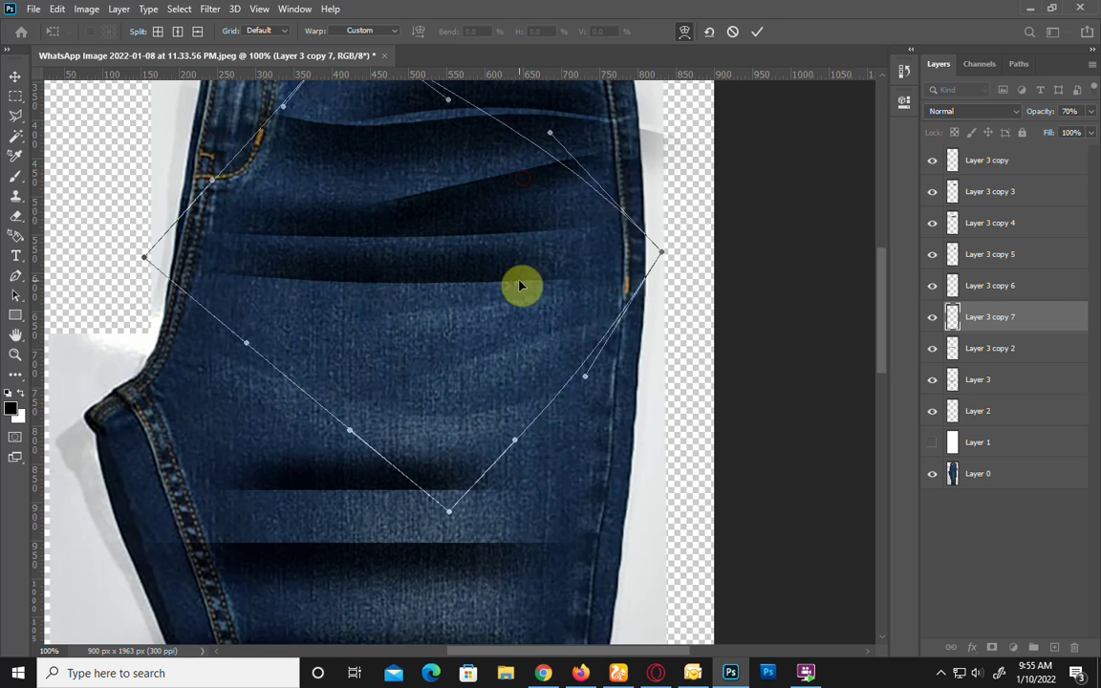
left_click_drag(533, 317, 532, 334)
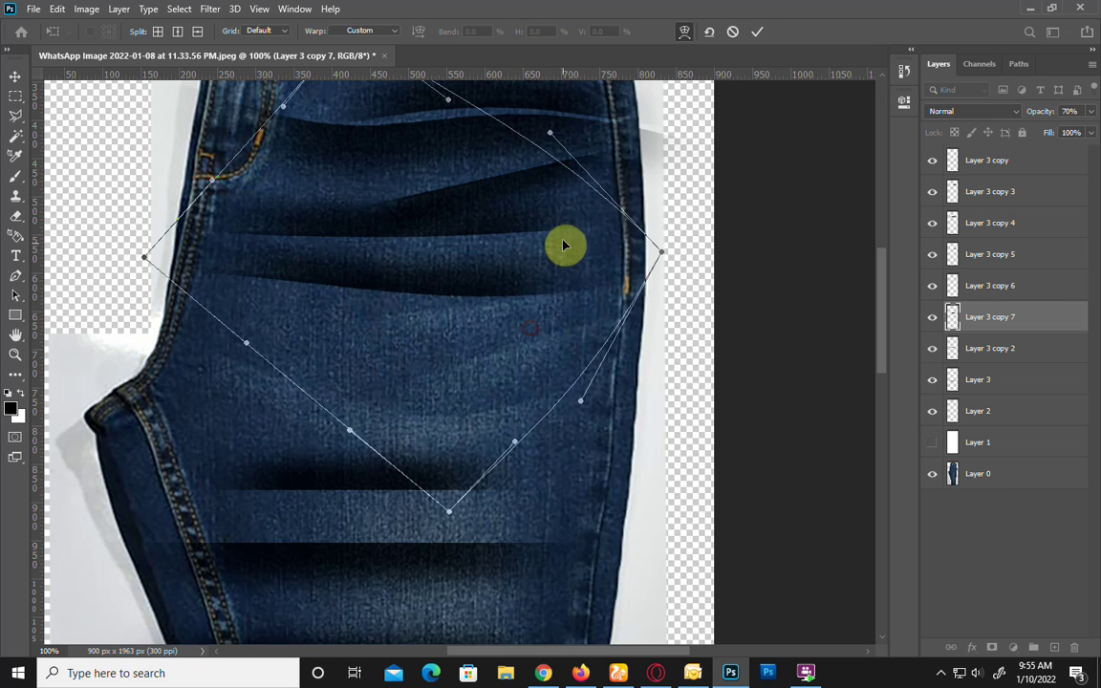
left_click_drag(563, 249, 560, 228)
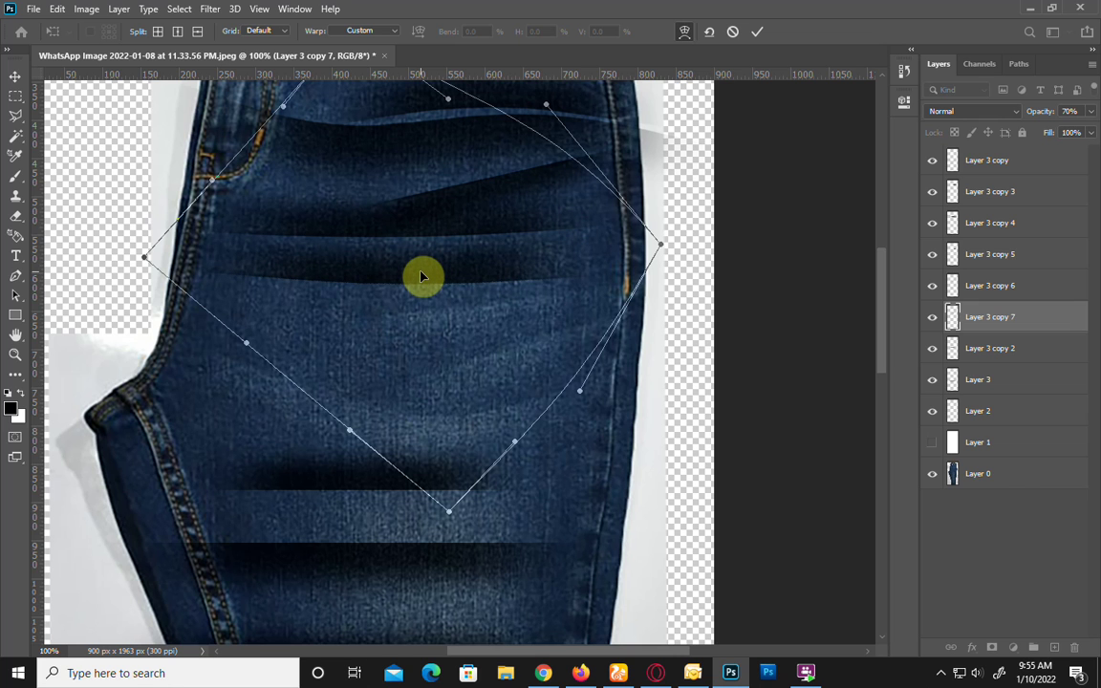
left_click_drag(612, 244, 629, 244)
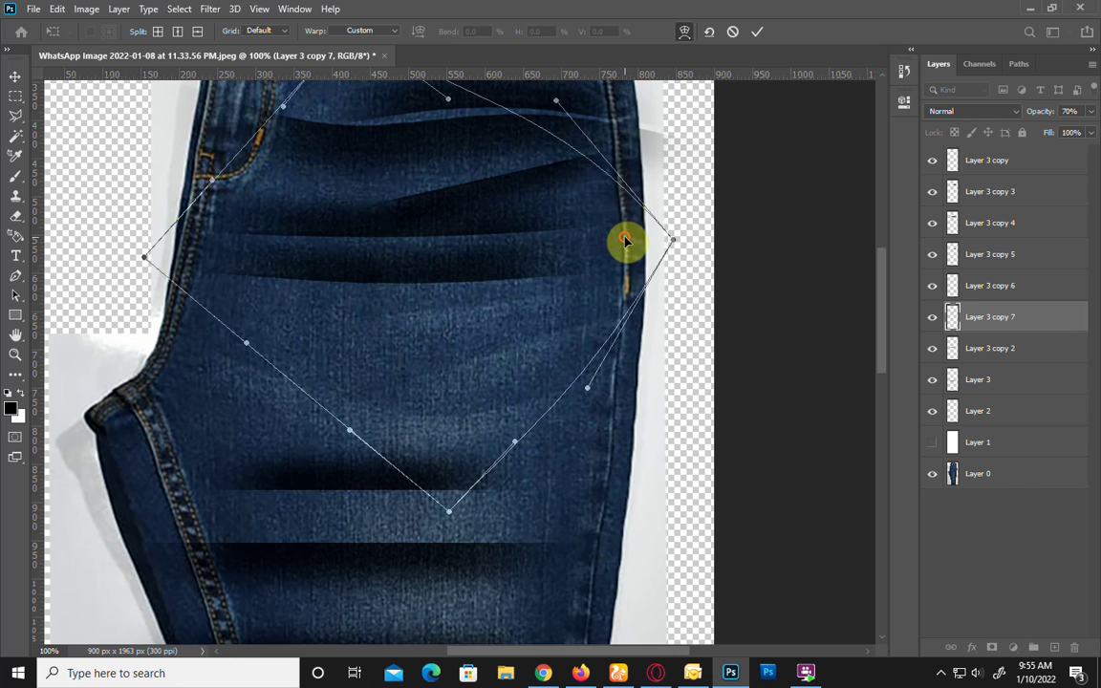
left_click_drag(549, 279, 529, 321)
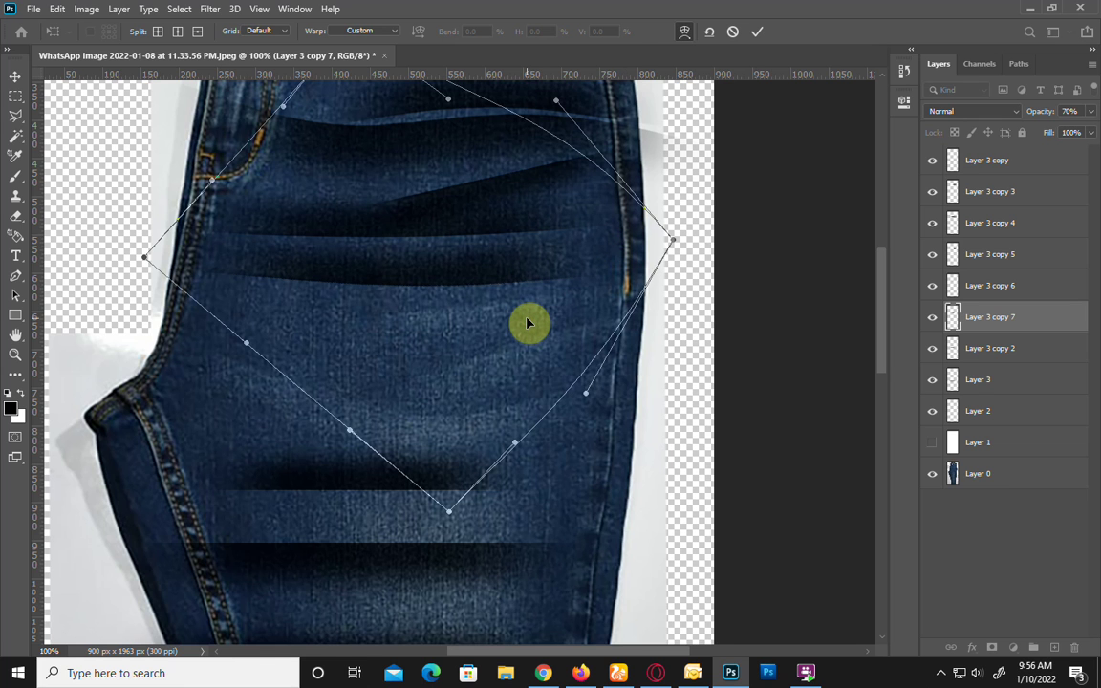
Step: Commit the warp, then duplicate Layer 3 copy 2 upward and tilt the copy diagonally
key("Return")
left_click(353, 487)
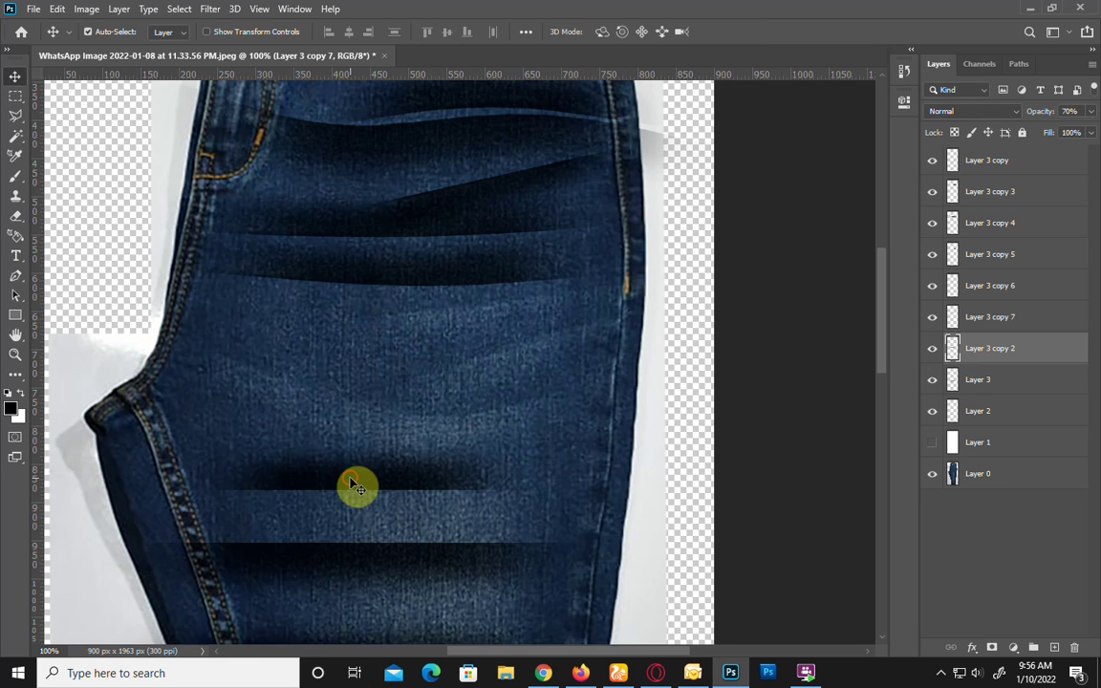
left_click_drag(354, 485, 391, 394)
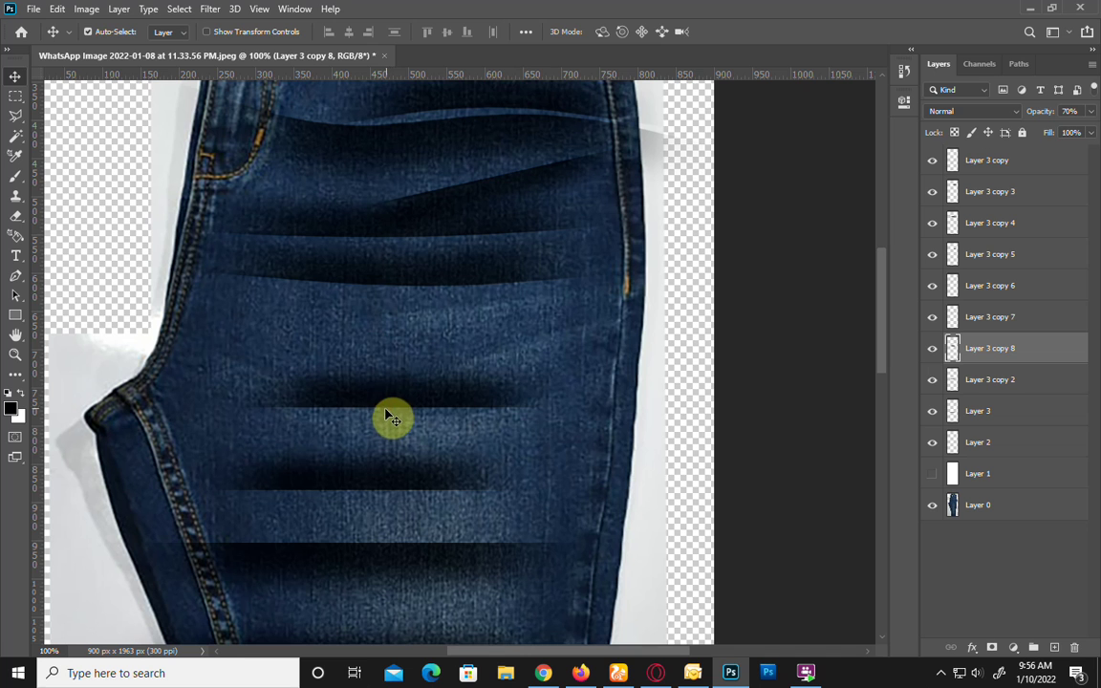
key("ctrl+t")
mouse_move(585, 383)
left_mouse_down()
mouse_move(525, 300)
mouse_move(219, 368)
left_mouse_up()
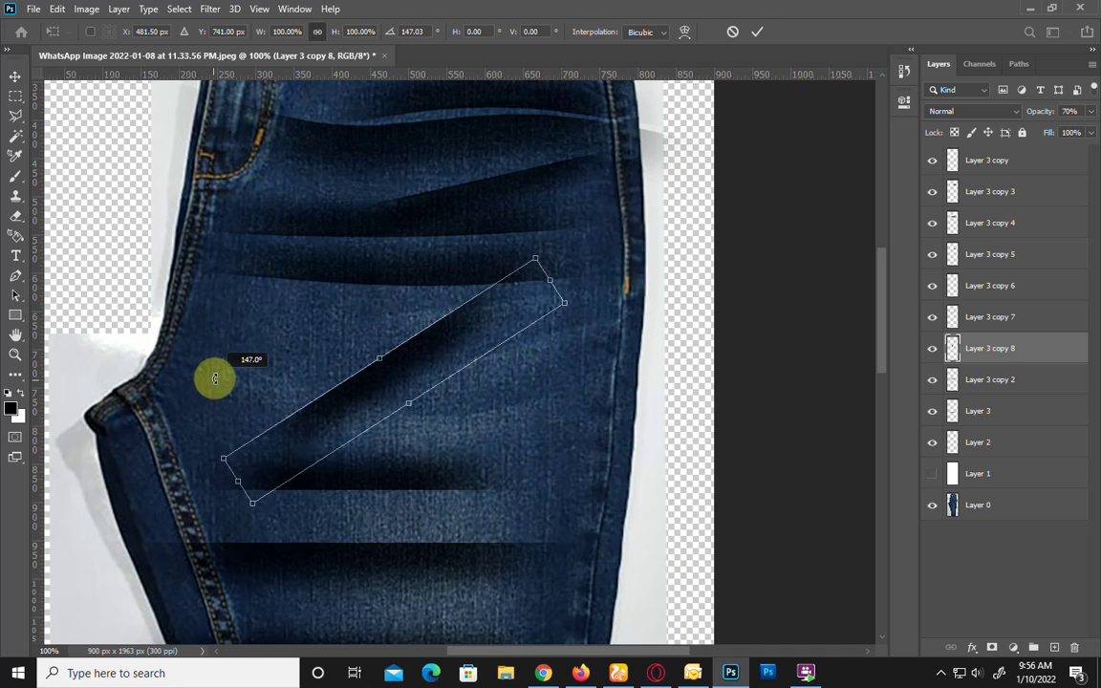
key("Return")
Step: Rotate Layer 3 copy 8 to about 21° and move it up and right across the thigh
key("ctrl+t")
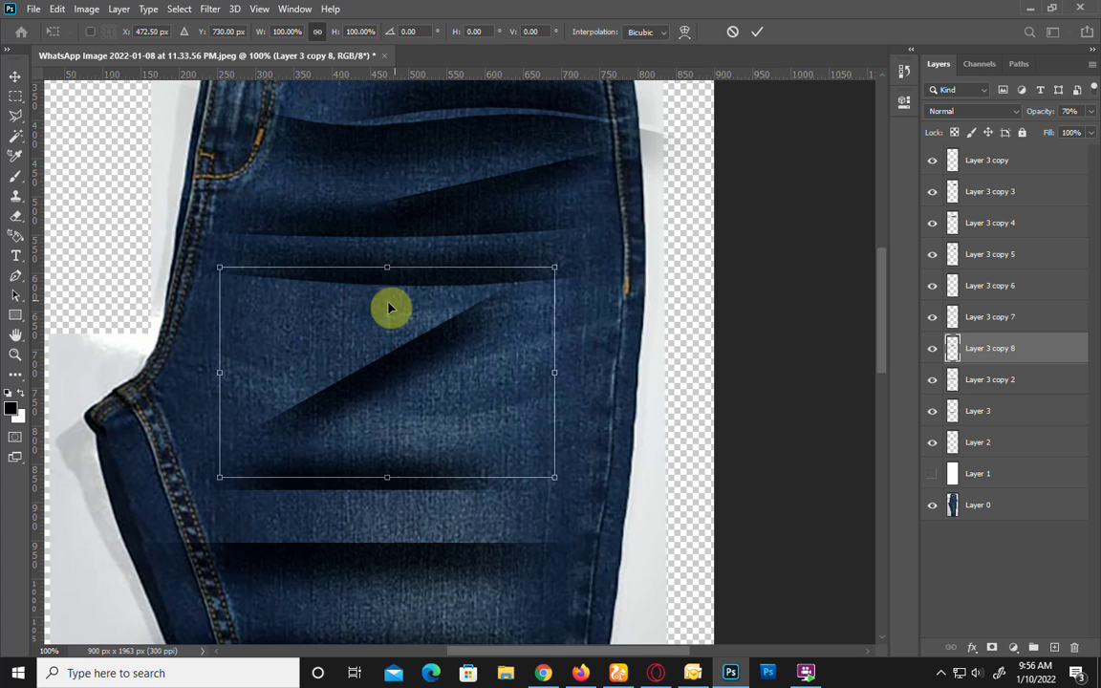
left_click_drag(599, 236, 612, 334)
left_click_drag(381, 408, 493, 347)
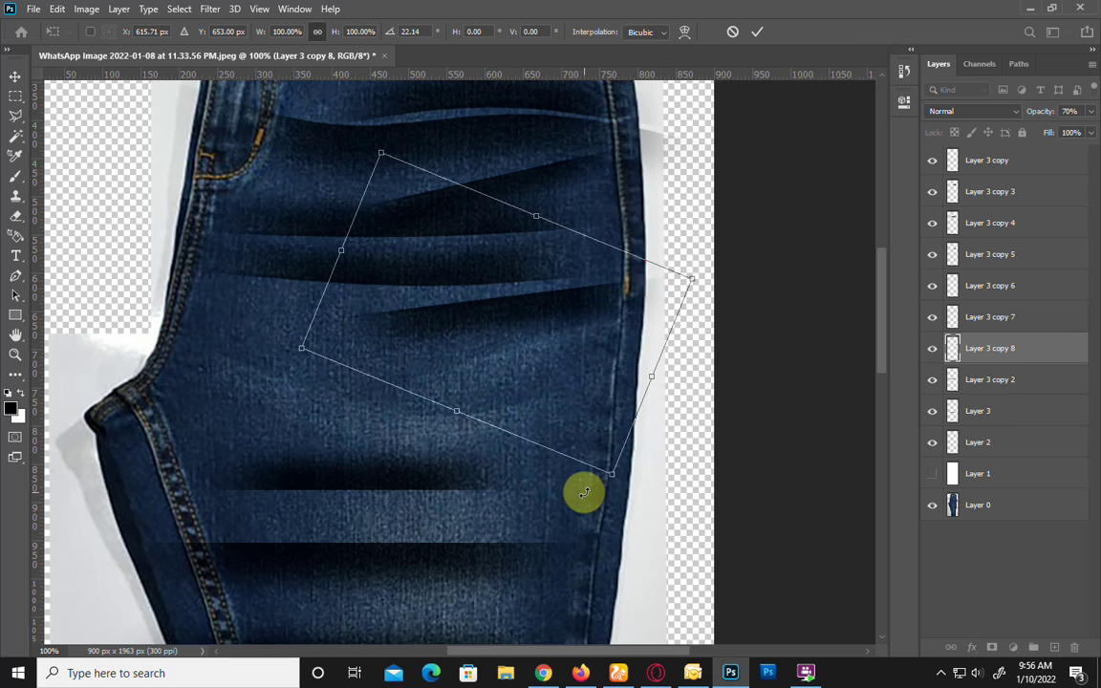
left_click_drag(558, 529, 563, 526)
left_click_drag(497, 352, 490, 339)
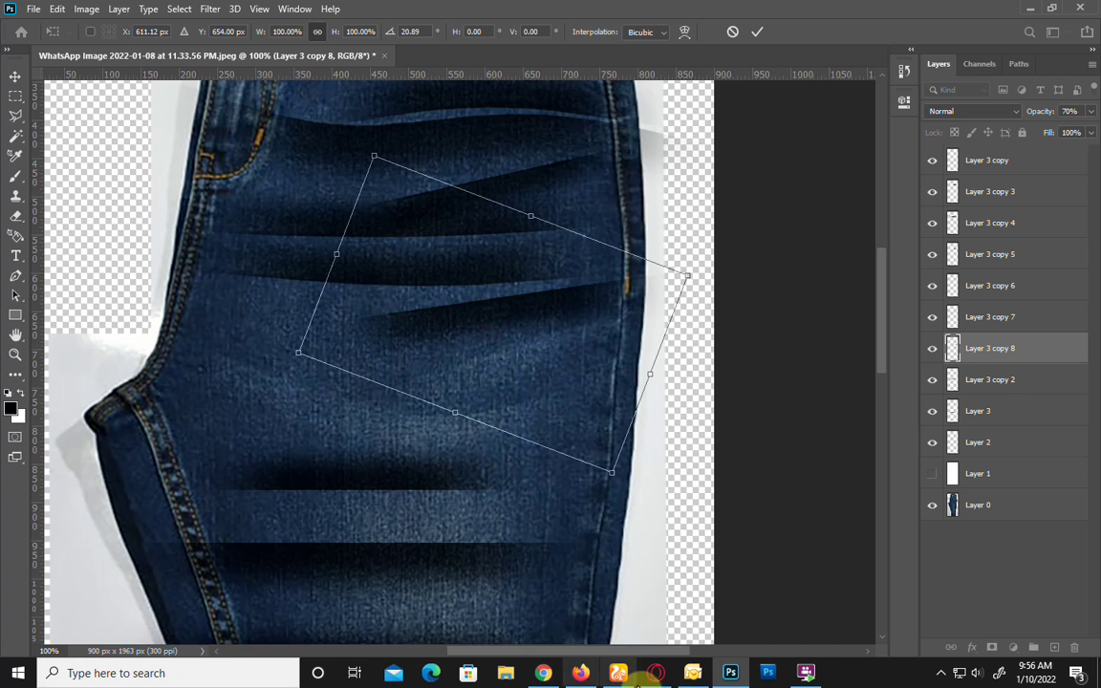
Step: Warp Layer 3 copy 8 so its right end bends inward, and apply it
right_click(560, 256)
left_click(587, 360)
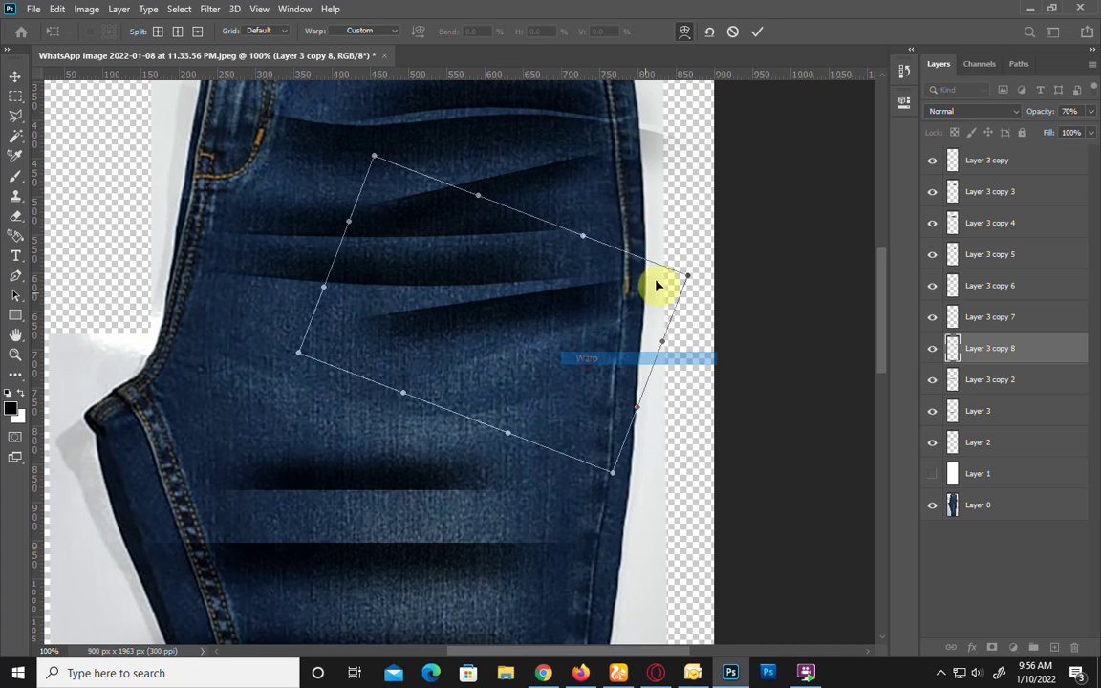
left_click_drag(662, 340, 661, 316)
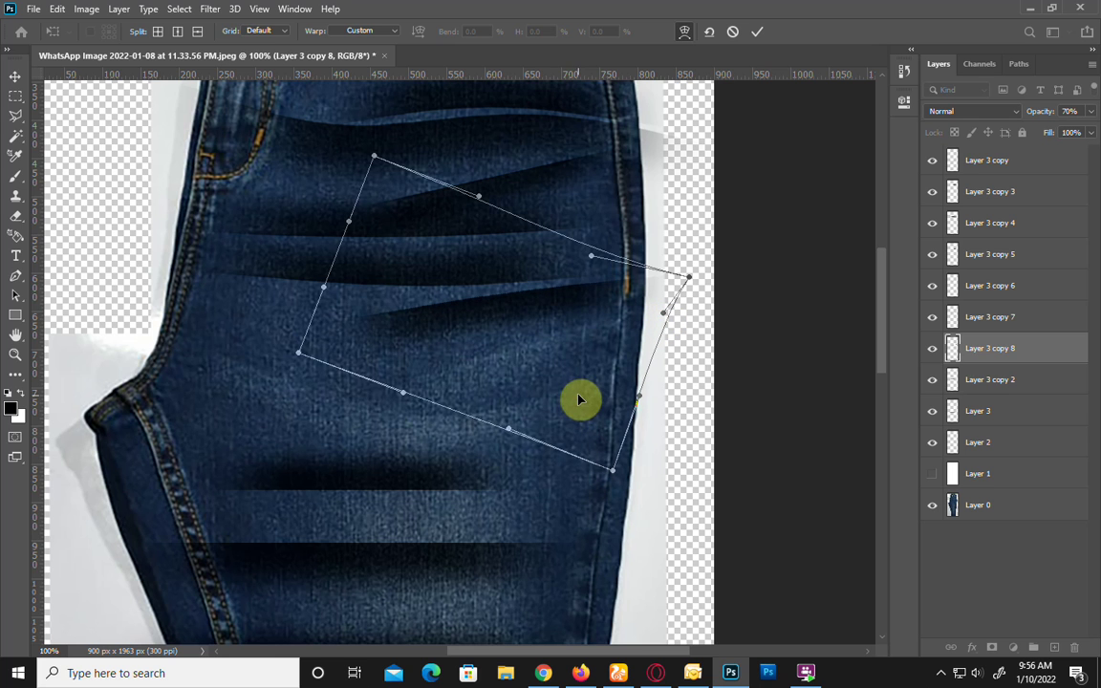
left_click_drag(576, 406, 579, 396)
left_click_drag(570, 269, 569, 283)
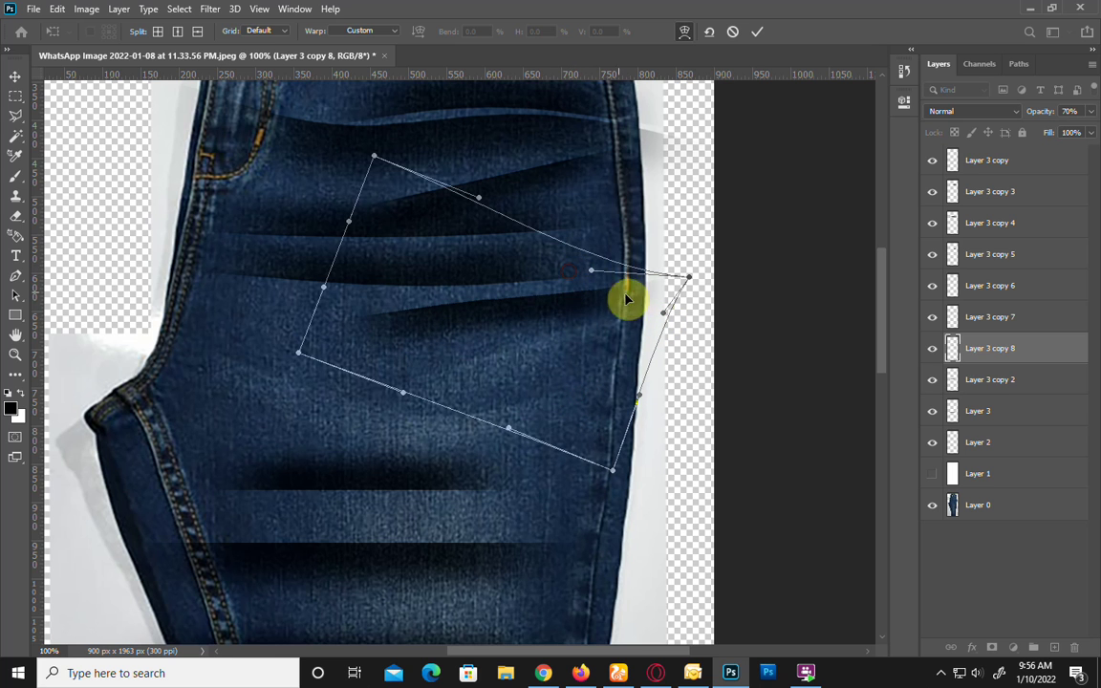
left_click_drag(662, 287, 662, 280)
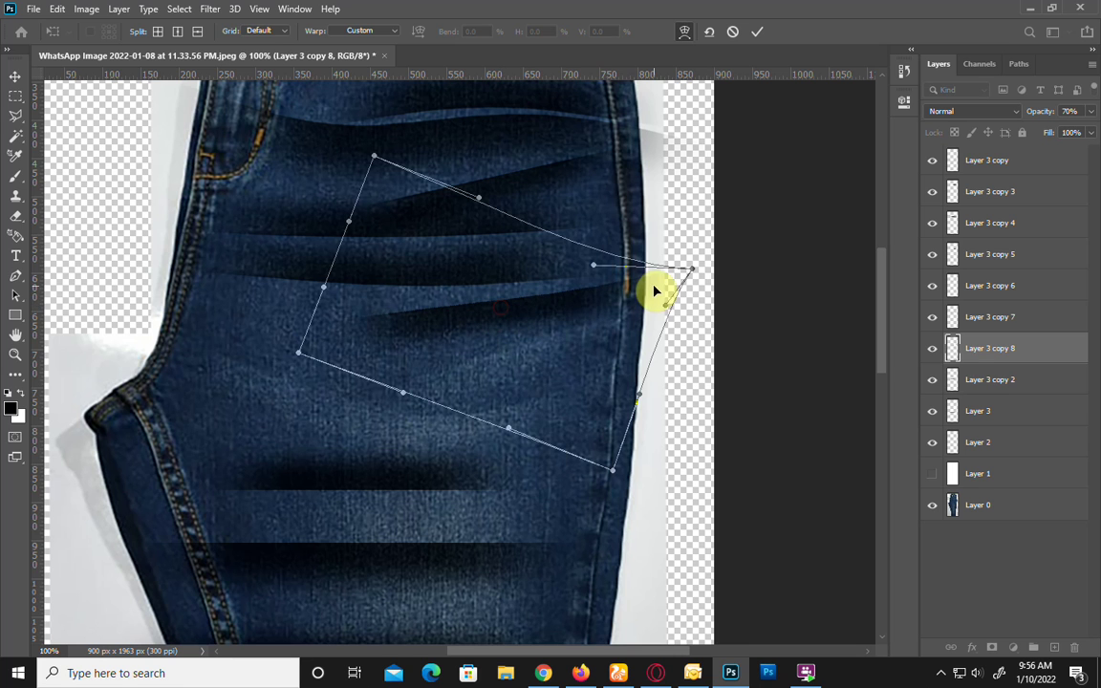
left_click_drag(655, 291, 644, 289)
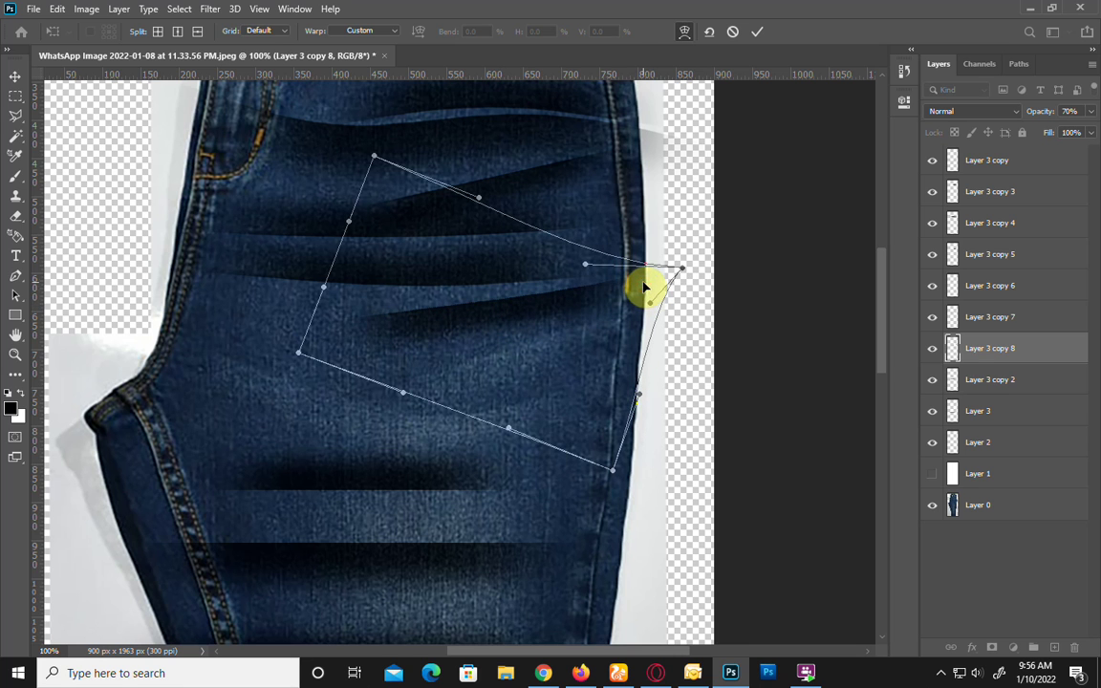
key("Return")
Step: Duplicate the lower dark strip, then narrow, tilt and move the copy up-right
left_click_drag(456, 320, 455, 322)
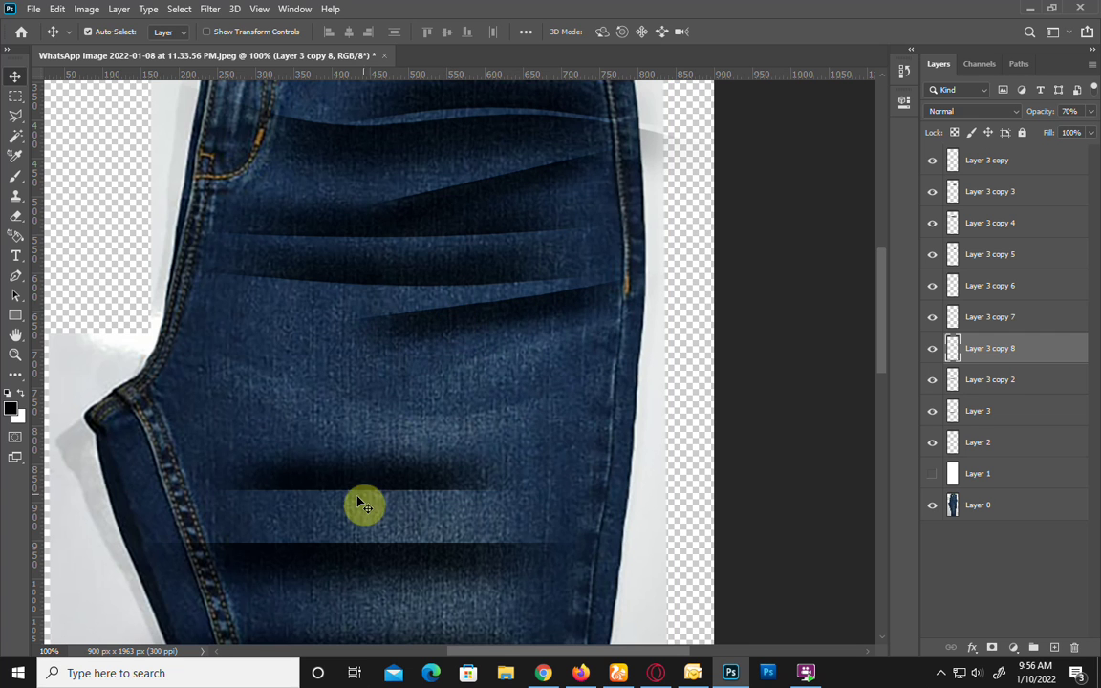
left_click_drag(355, 477, 362, 409, "alt")
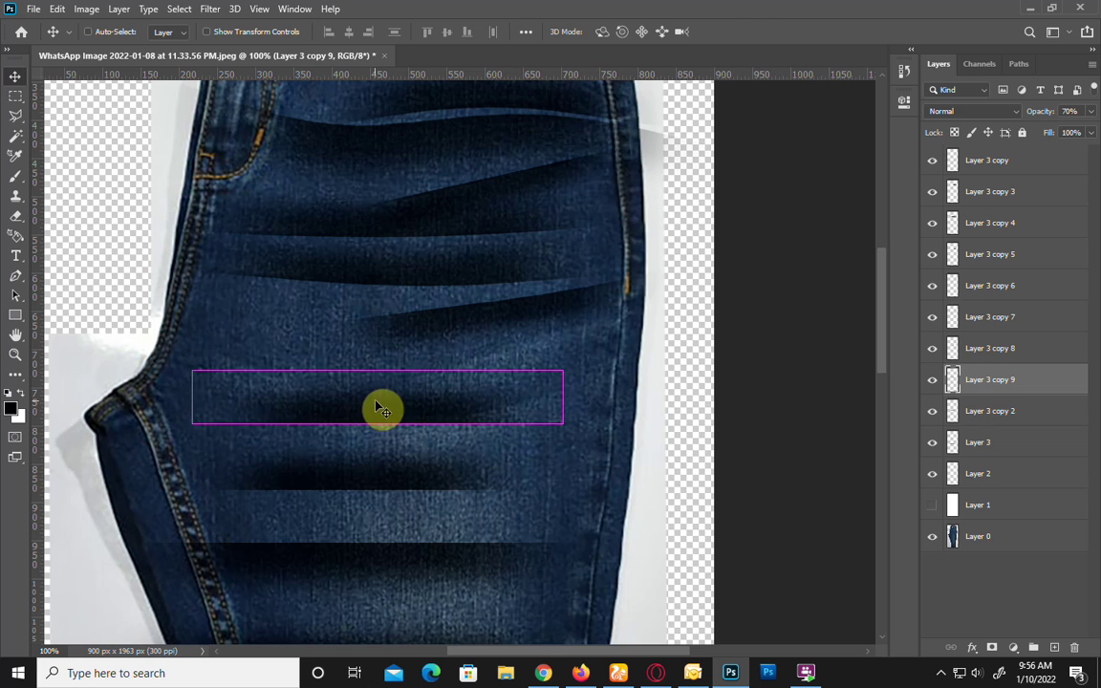
key("ctrl+t")
left_click_drag(191, 396, 237, 392)
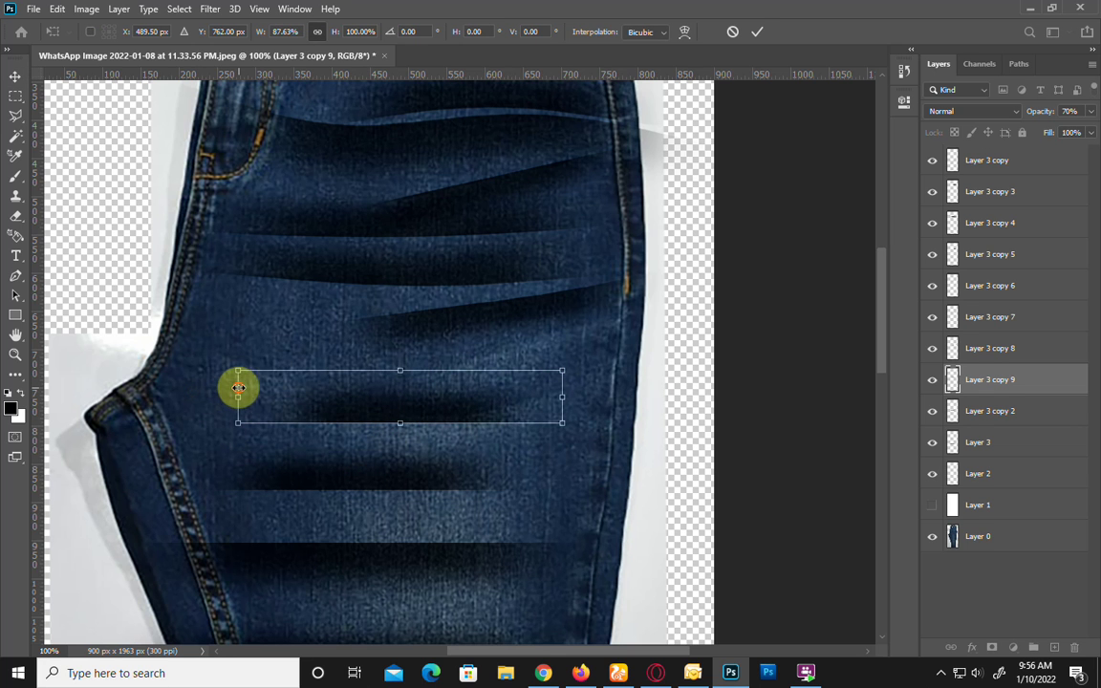
left_click_drag(499, 472, 264, 360)
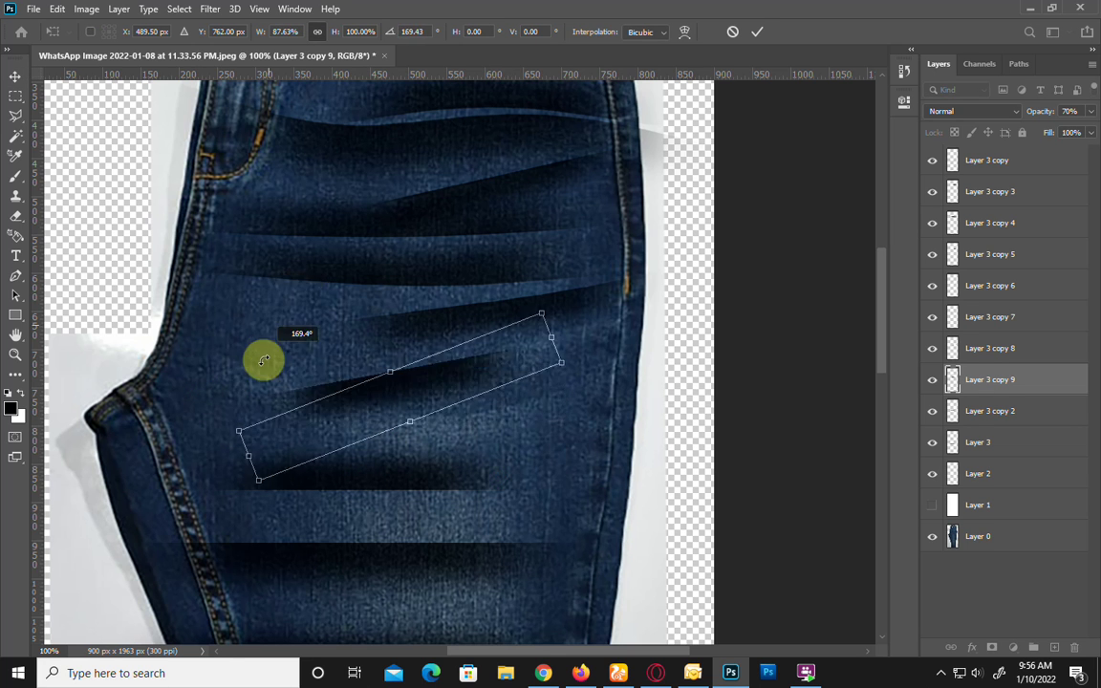
key("Return")
left_click_drag(369, 393, 490, 360)
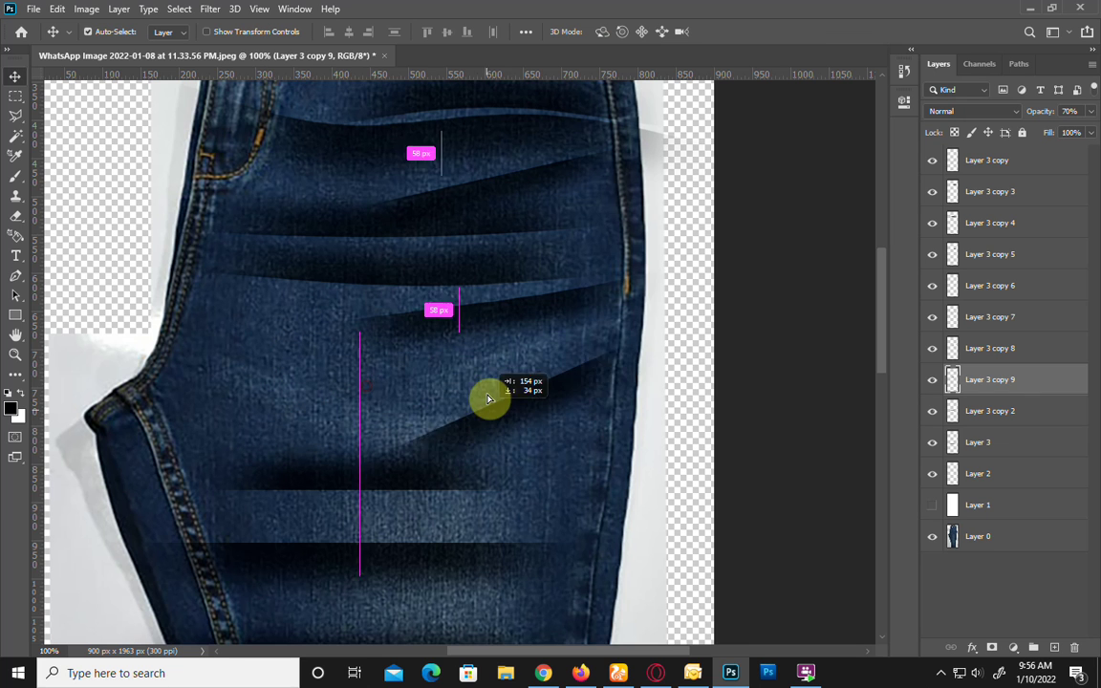
Step: Rotate the Layer 3 copy 9 strip by about 7° and nudge it into place
key("ctrl+t")
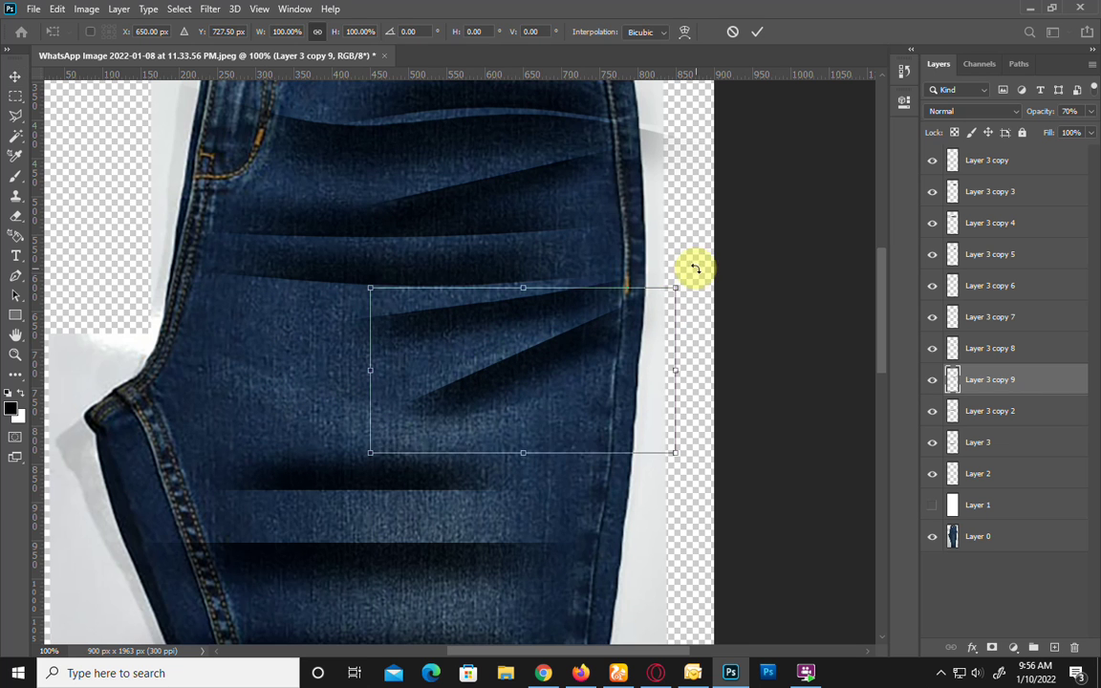
left_click_drag(728, 288, 726, 282)
left_click_drag(532, 400, 527, 390)
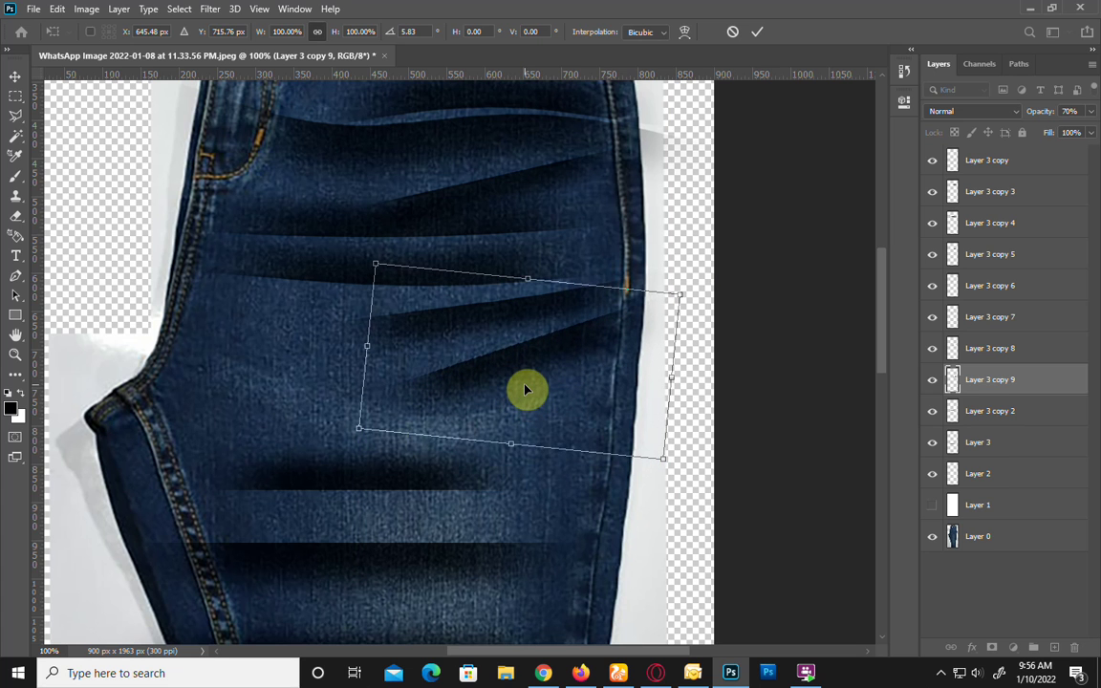
key("Return")
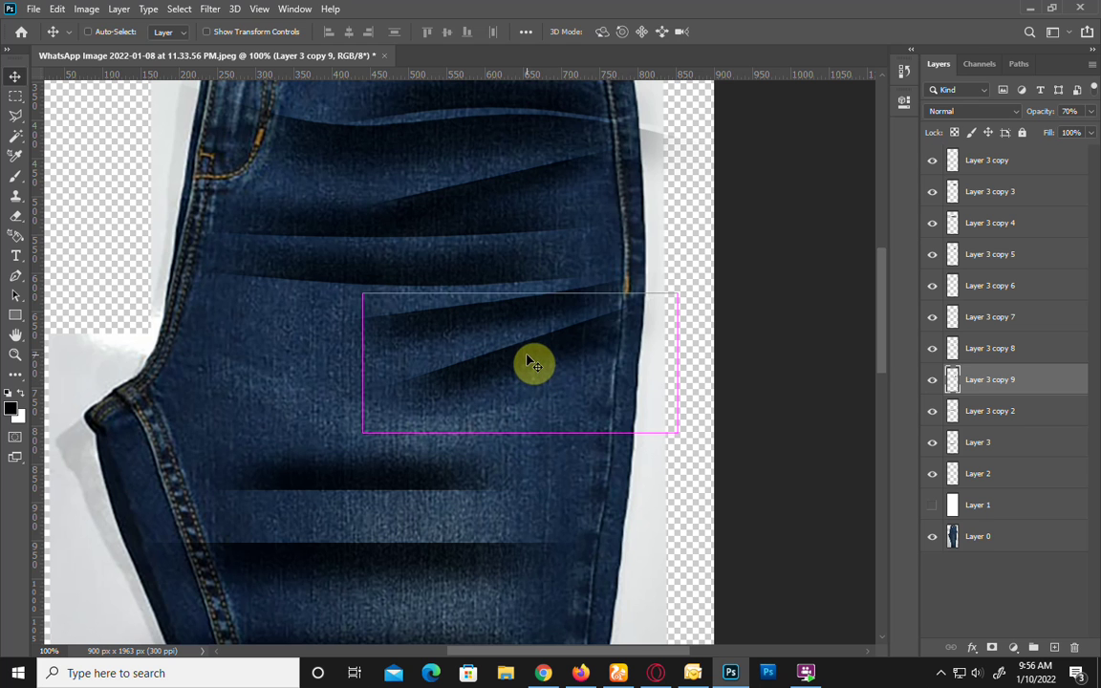
Step: Warp Layer 3 copy 9's top edge slightly right and commit the curved crease
key("ctrl+t")
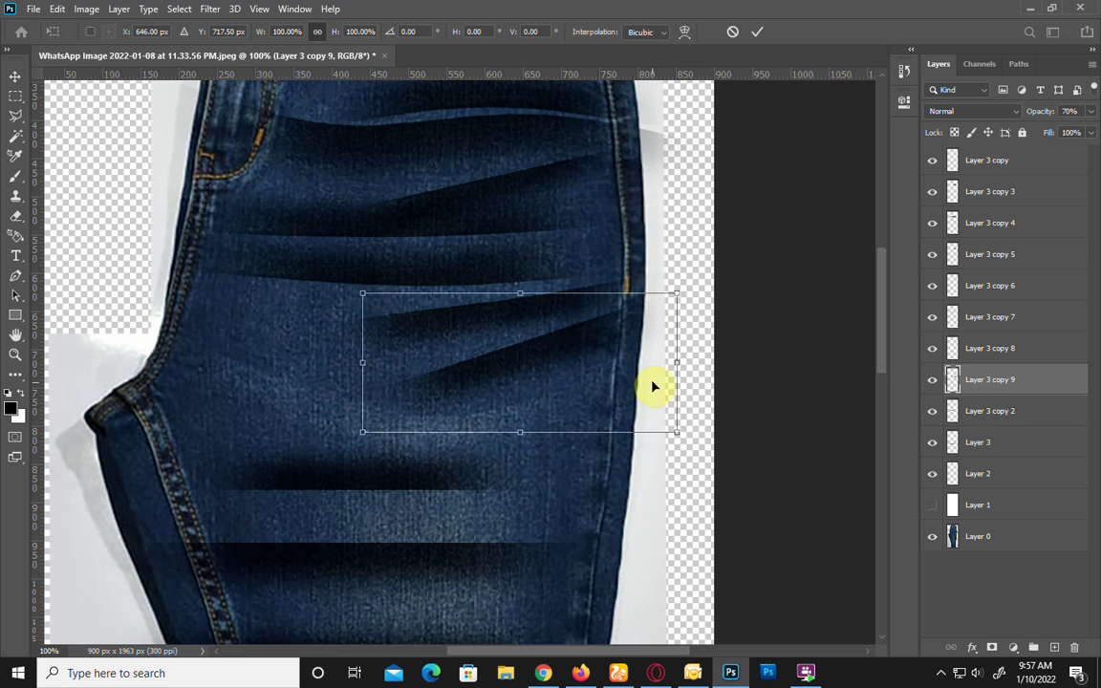
right_click(660, 352)
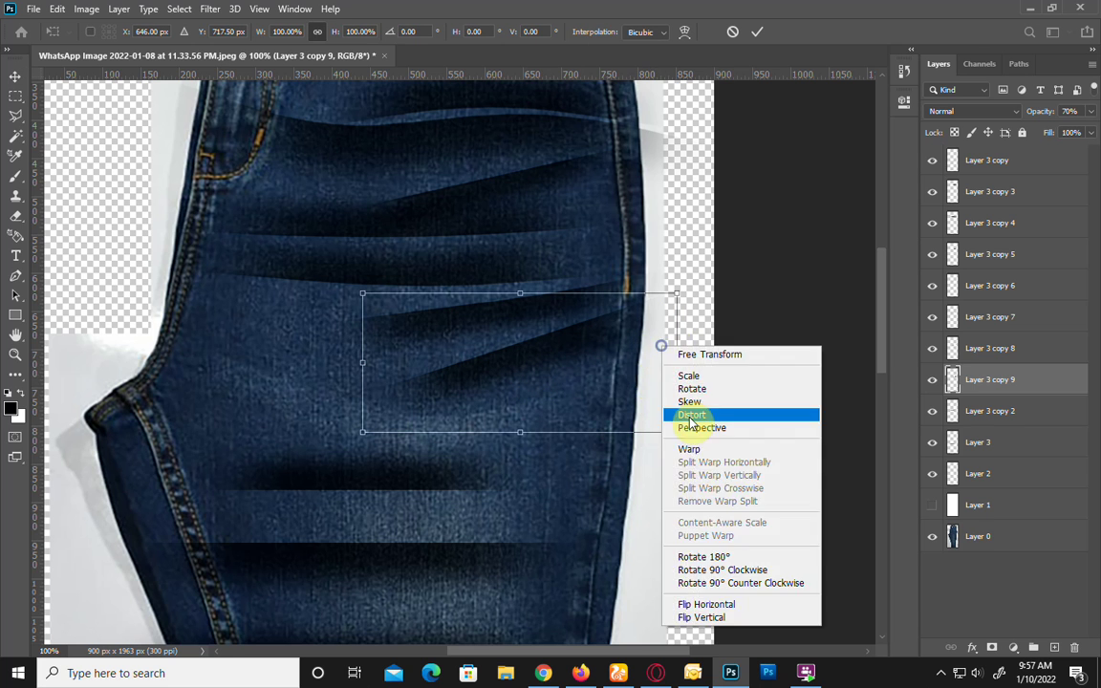
left_click(683, 448)
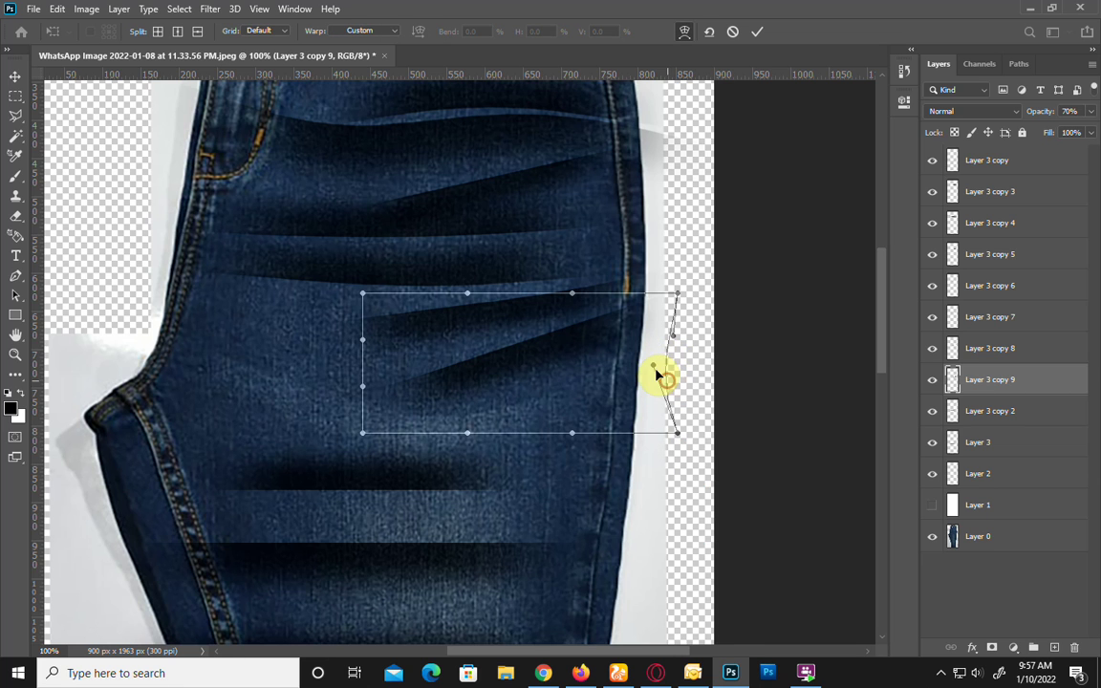
left_click_drag(595, 306, 599, 304)
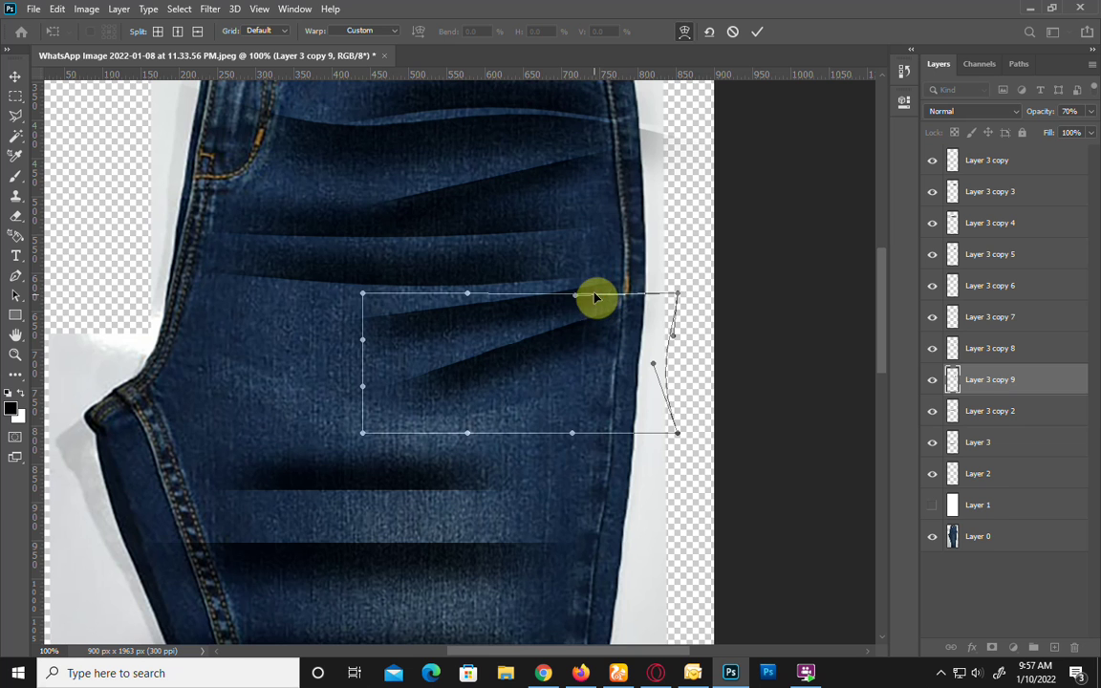
key("Return")
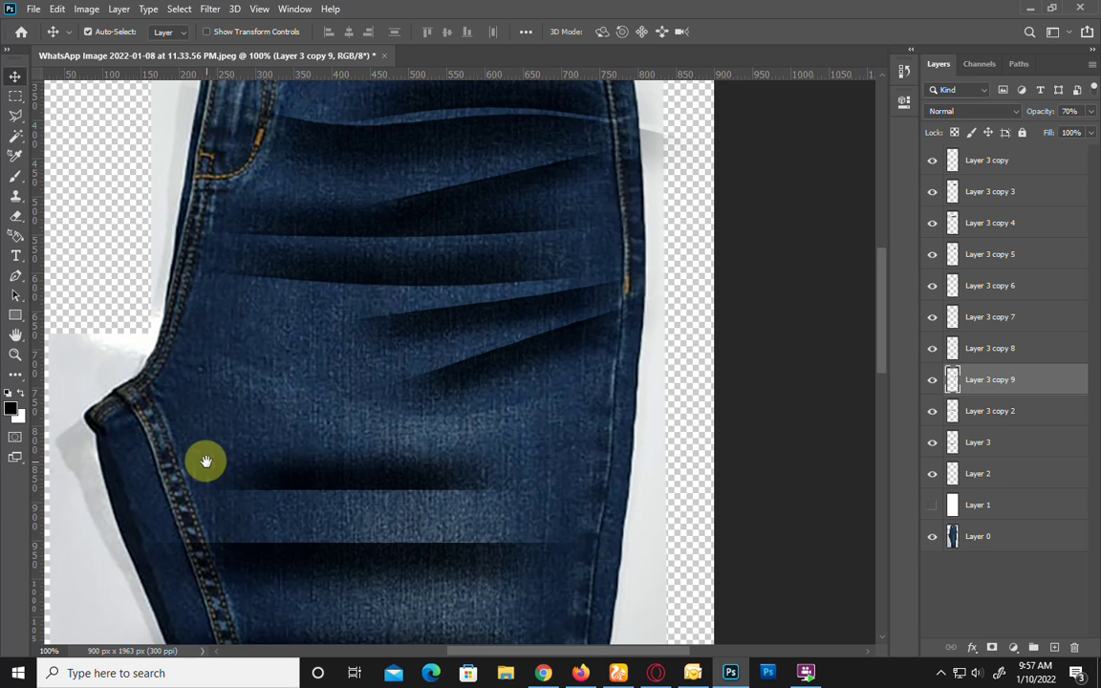
Step: Move Layer 3 copy 9 and copy 2 lower and Layer 3 copy up onto the thigh
key("ctrl+r")
scroll(188, 356, "down", 2)
left_click_drag(293, 468, 300, 528)
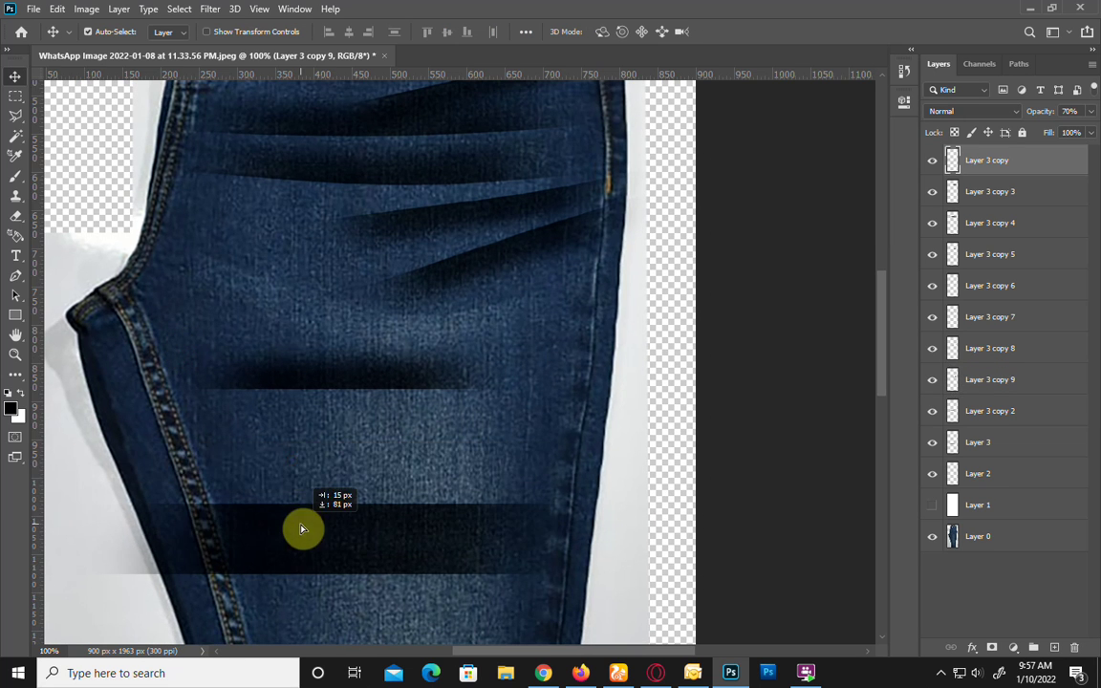
left_click_drag(324, 386, 359, 633)
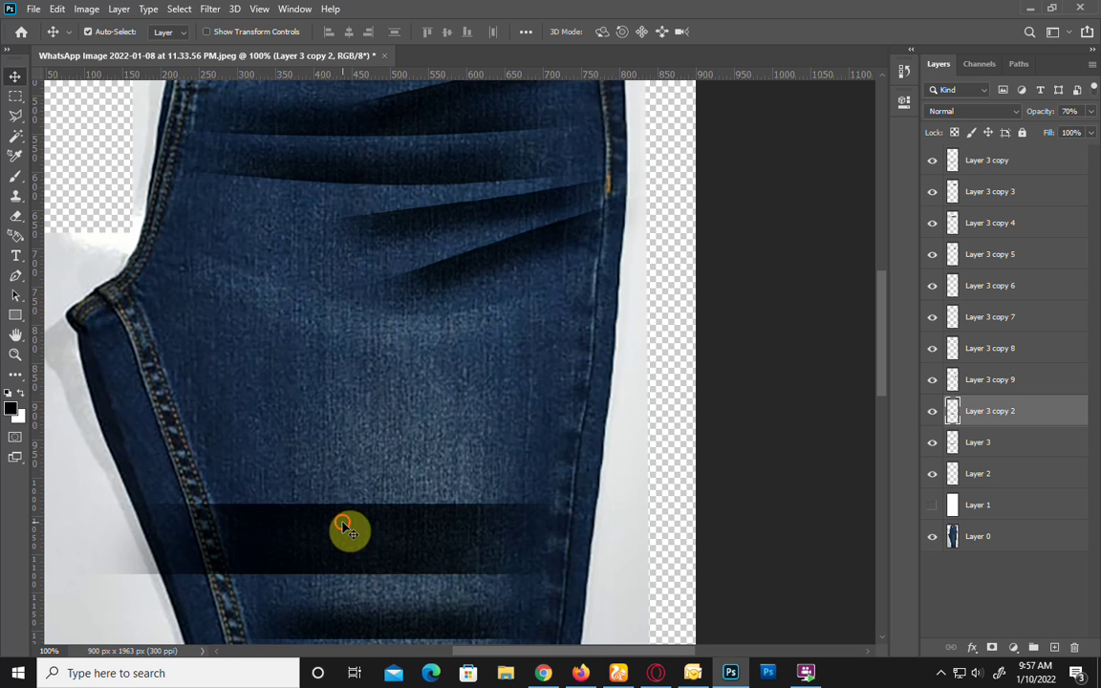
left_click_drag(349, 528, 352, 453)
Step: Make Layer 3 copy slightly taller and rotate it to about 55°, shifted up-right
key("ctrl+t")
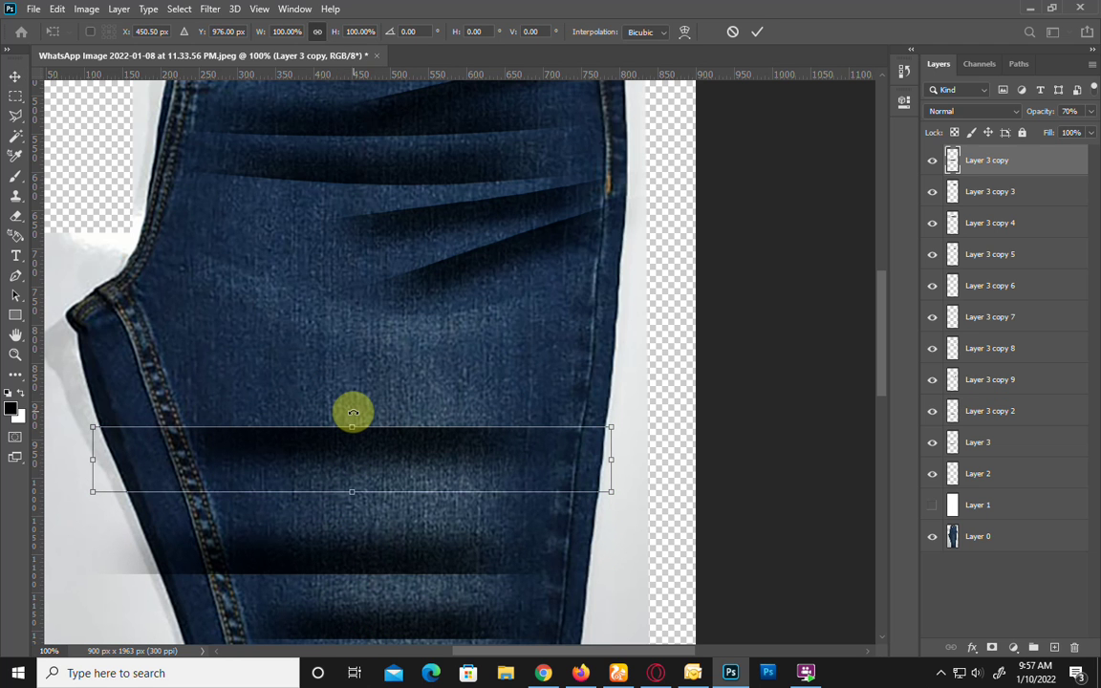
left_click_drag(351, 427, 352, 417)
left_click_drag(465, 497, 489, 455)
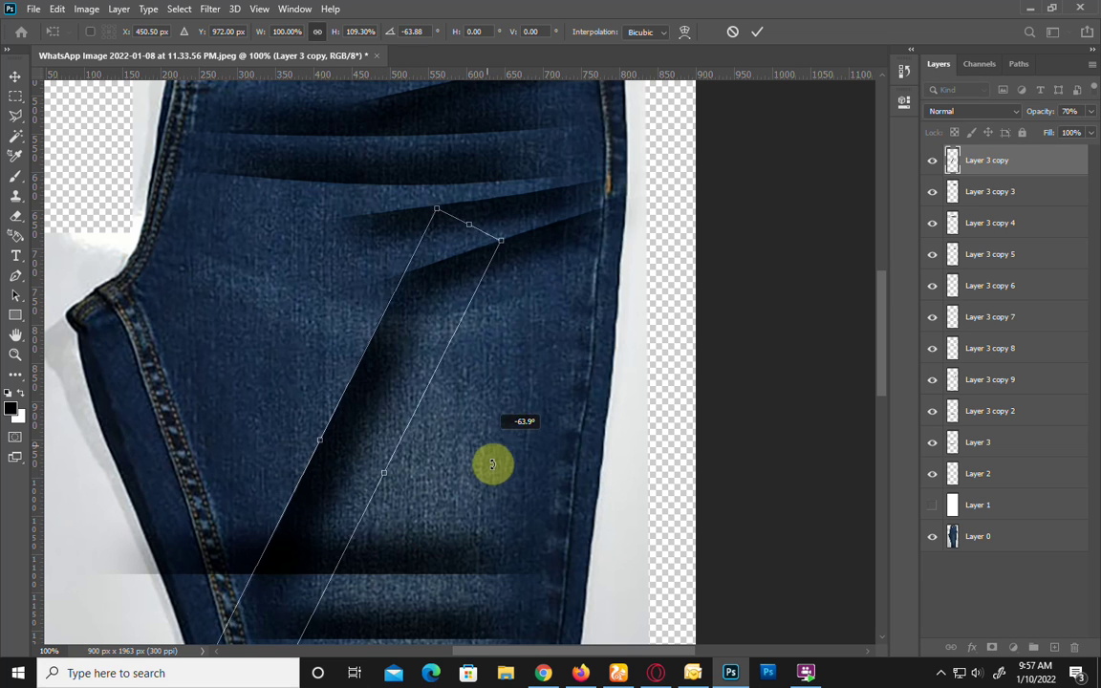
key("Return")
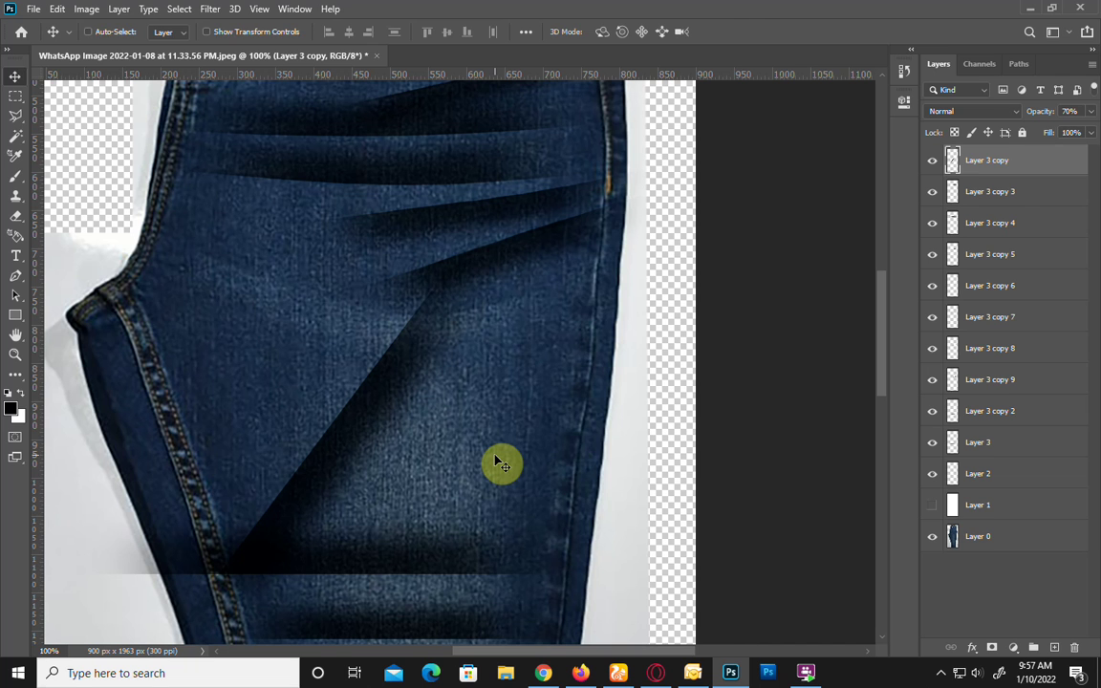
key("ctrl+t")
mouse_move(597, 312)
left_mouse_down()
mouse_move(620, 636)
mouse_move(634, 597)
left_mouse_up()
left_click_drag(248, 472, 295, 363)
Step: Warp Layer 3 copy, lifting its left end toward the waist and curving its right end to the edge
right_click(264, 330)
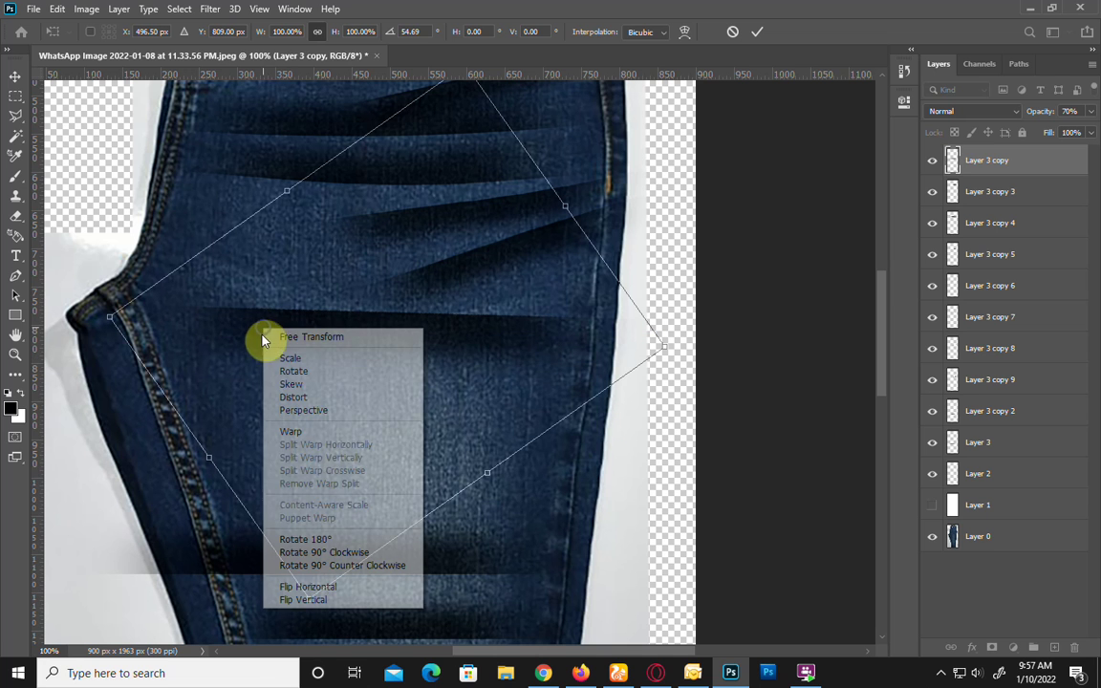
left_click(285, 435)
mouse_move(145, 327)
left_mouse_down()
mouse_move(112, 253)
mouse_move(147, 245)
left_mouse_up()
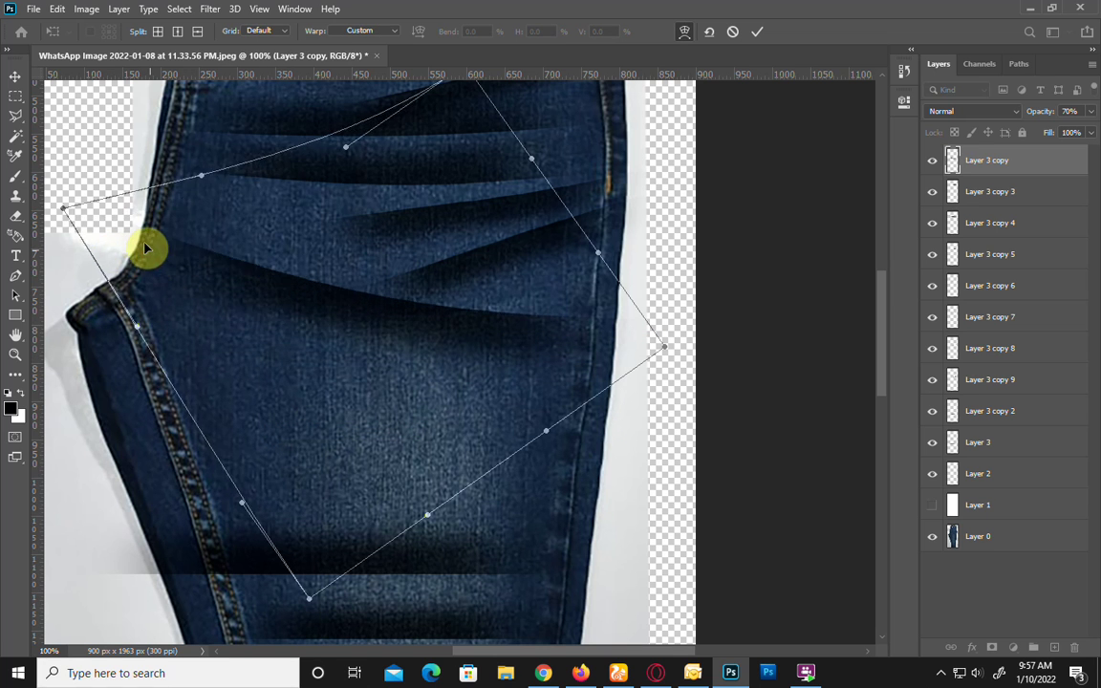
left_click_drag(225, 289, 229, 284)
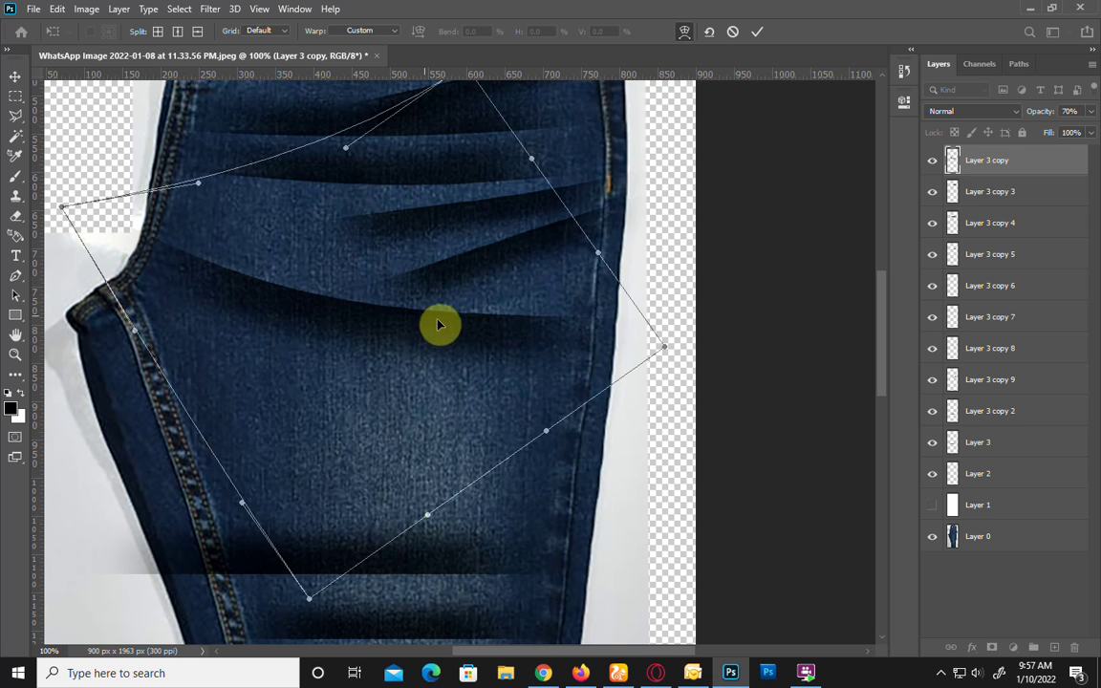
left_click_drag(577, 363, 629, 270)
mouse_move(496, 255)
left_mouse_down()
mouse_move(499, 314)
mouse_move(497, 306)
left_mouse_up()
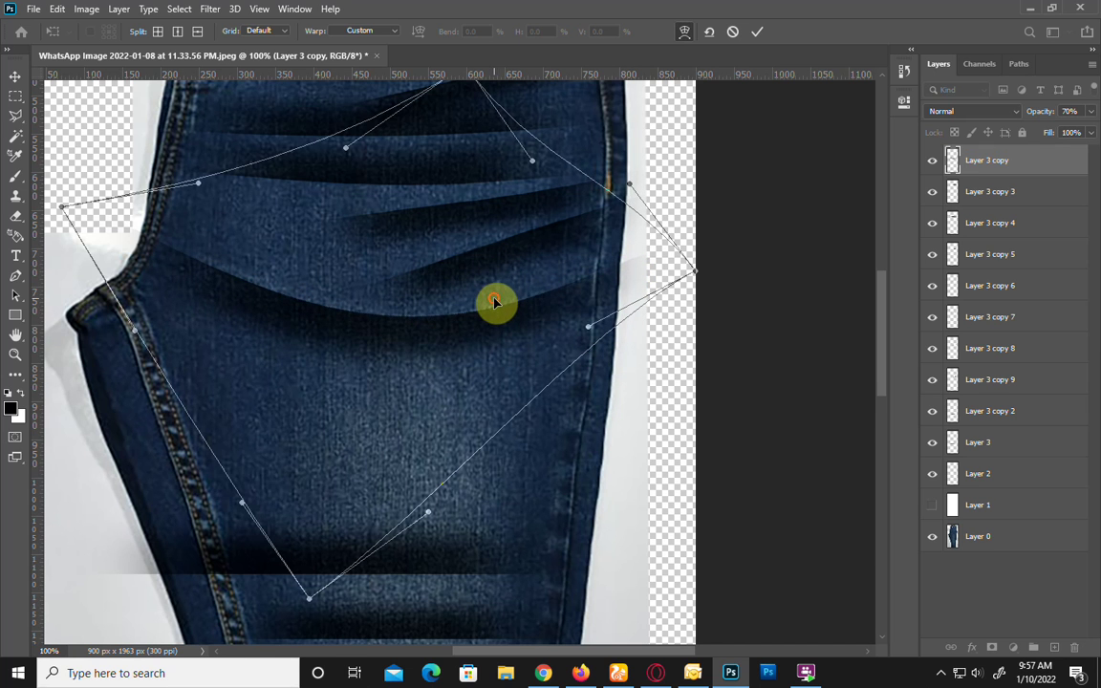
left_click_drag(642, 260, 626, 270)
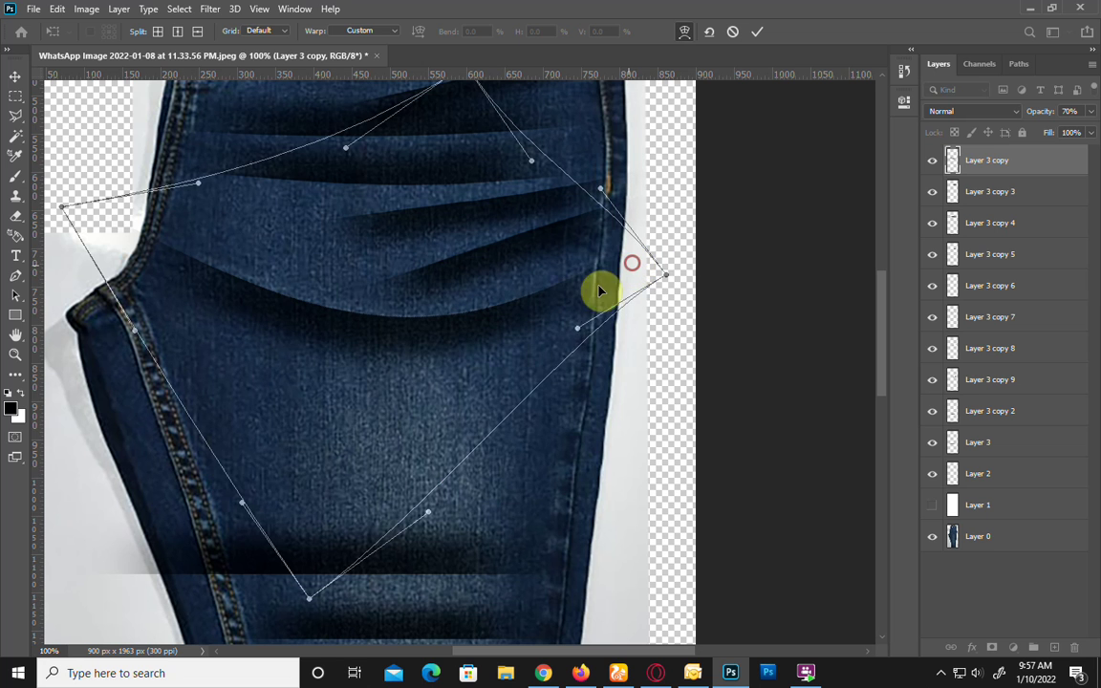
left_click_drag(570, 350, 581, 387)
left_click_drag(556, 283, 551, 293)
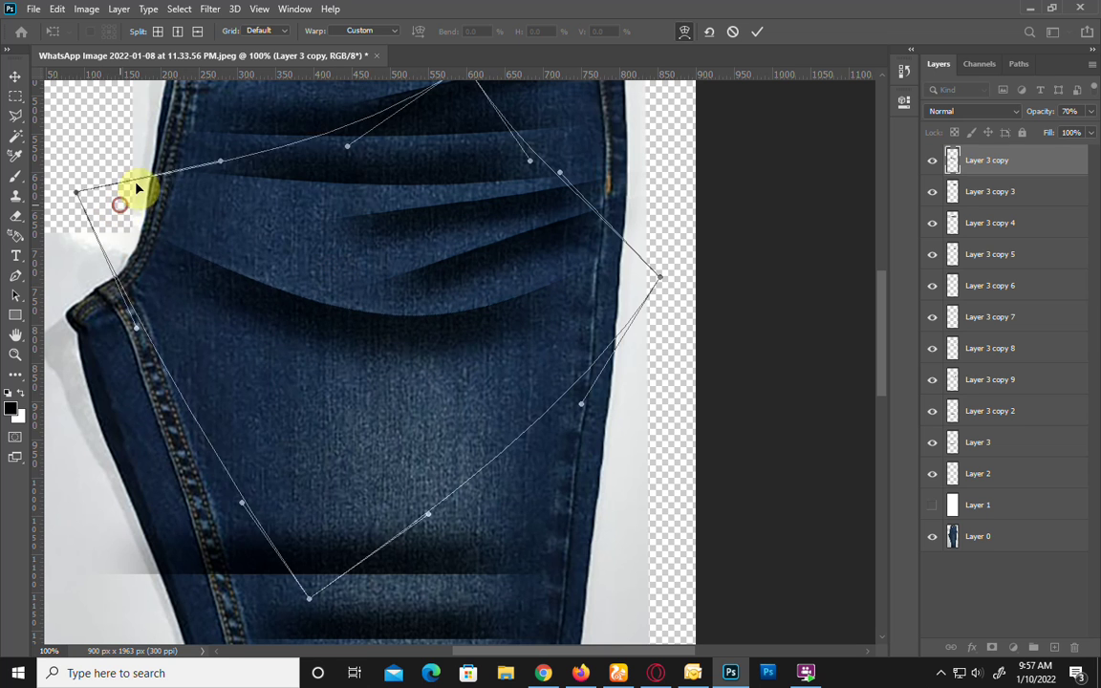
mouse_move(134, 198)
left_mouse_down()
mouse_move(176, 248)
mouse_move(183, 232)
left_mouse_up()
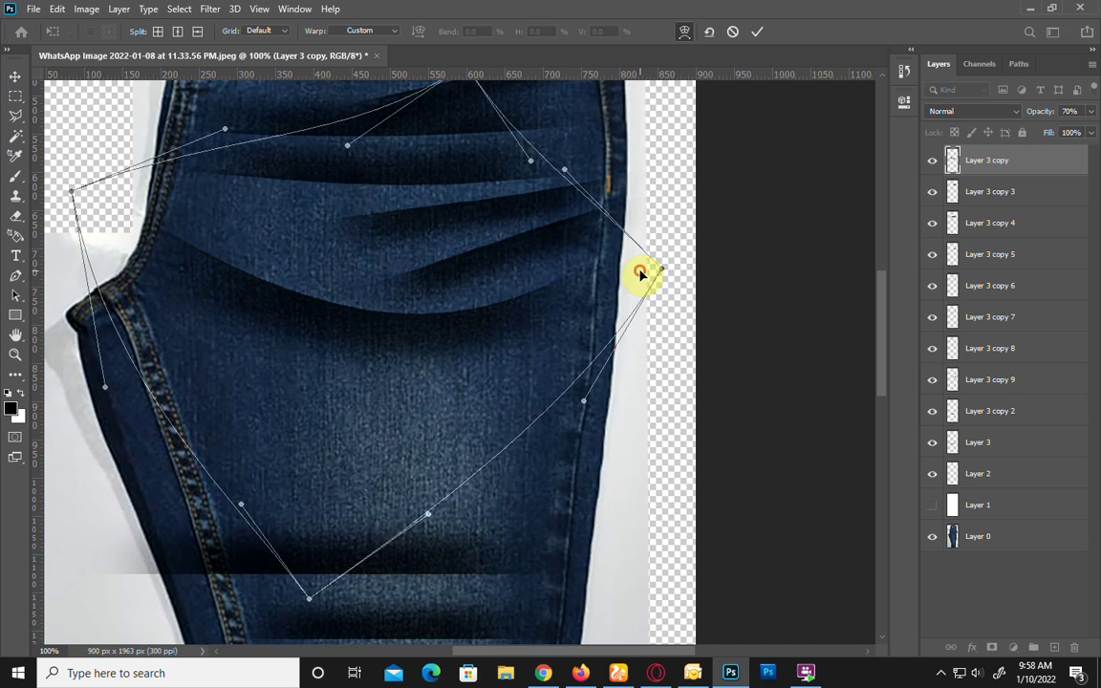
key("Return")
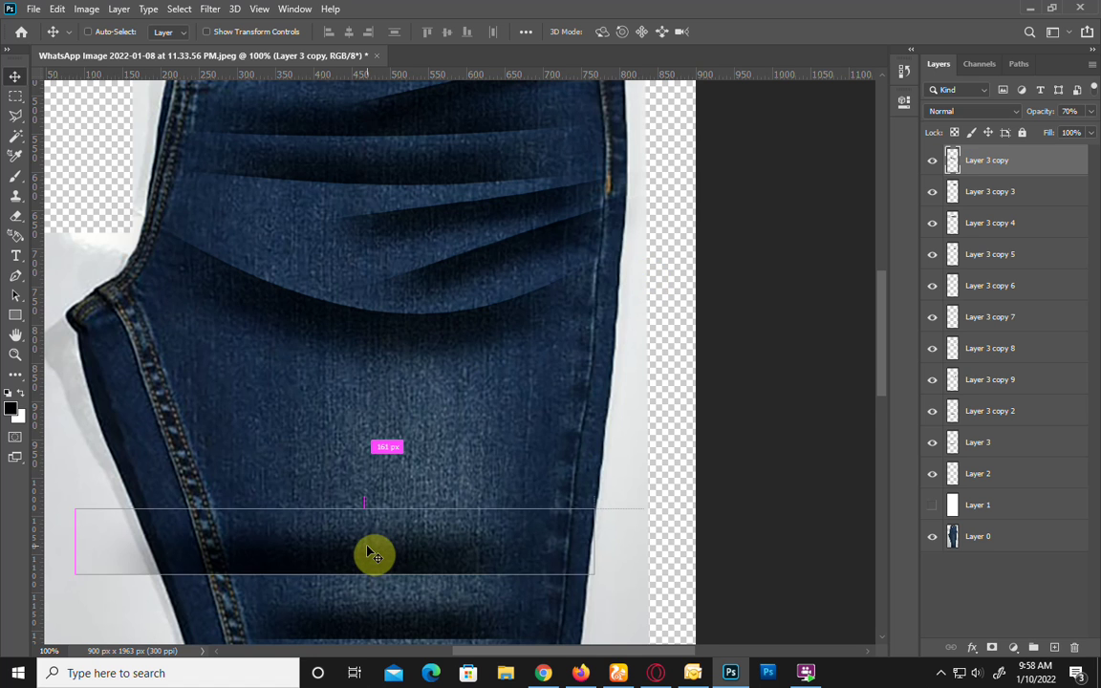
key("ctrl+minus")
key("ctrl+minus")
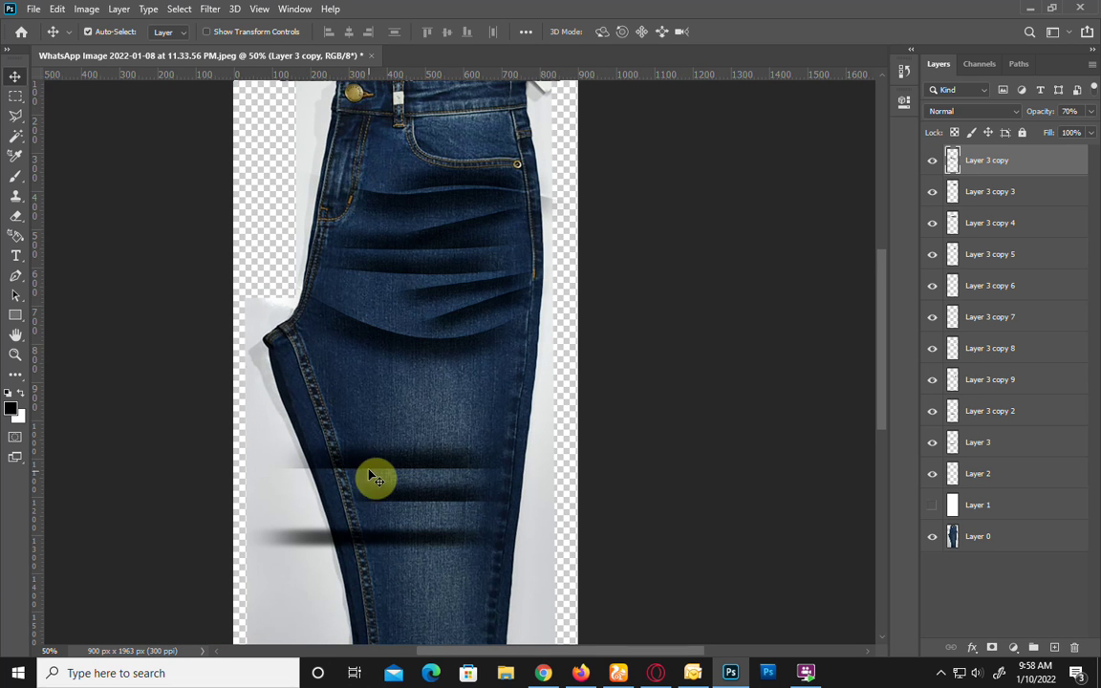
Step: Hide Layer 3 copy 2, delete Layer 3, and move the Layer 2 shadow strip slightly lower
left_click(400, 505)
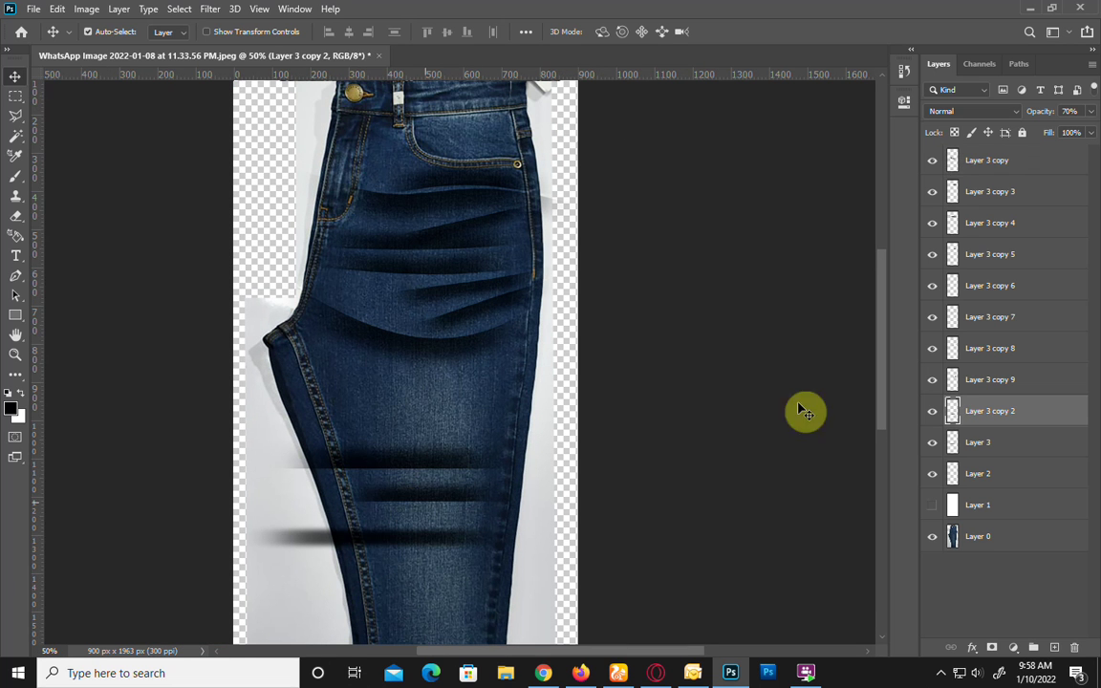
left_click(930, 413)
left_click(450, 462)
key("Delete")
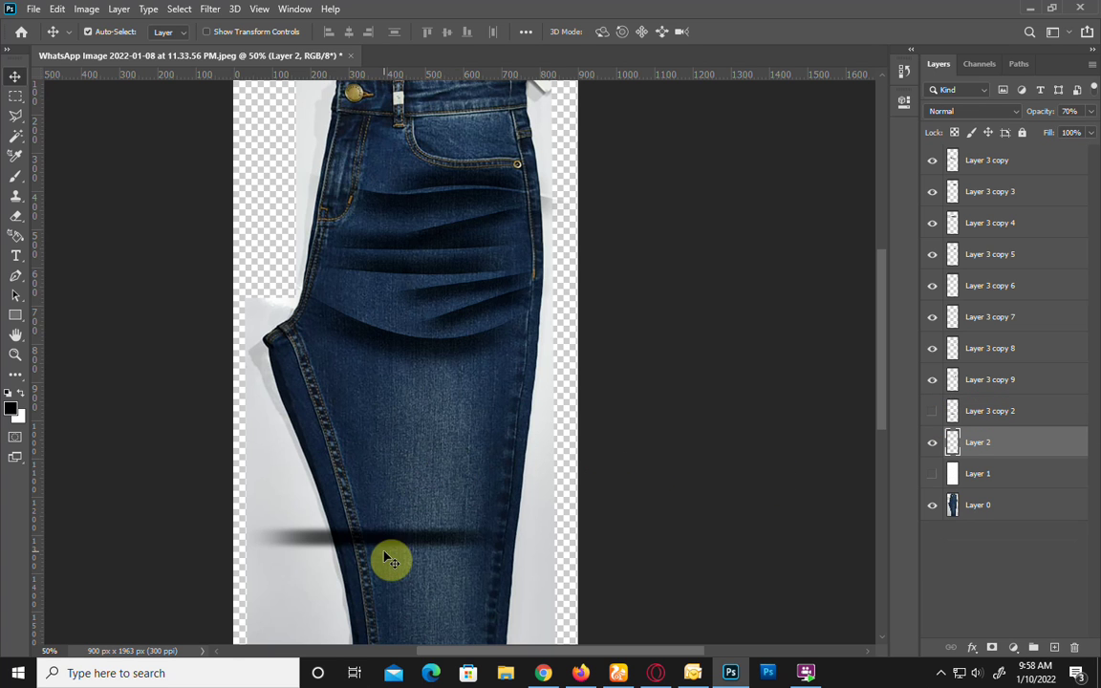
left_click_drag(387, 547, 413, 575)
Step: Zoom back in on the waistband and toggle Layer 3 copy 3's visibility to compare
key("ctrl+plus")
key("ctrl+plus")
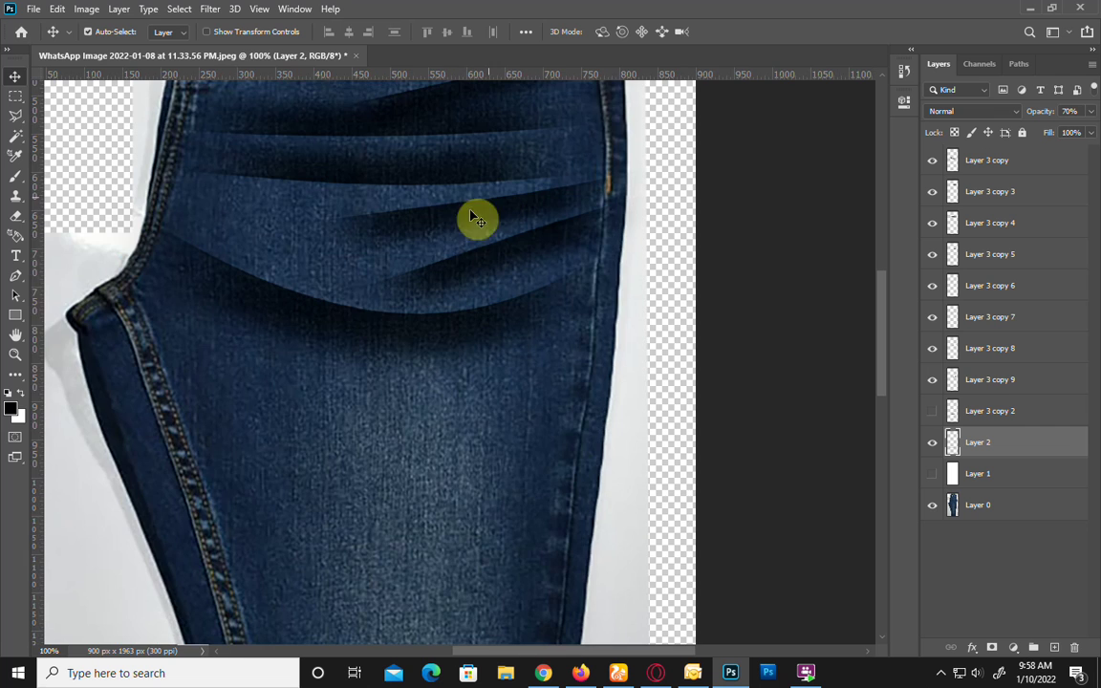
left_click_drag(316, 274, 254, 516)
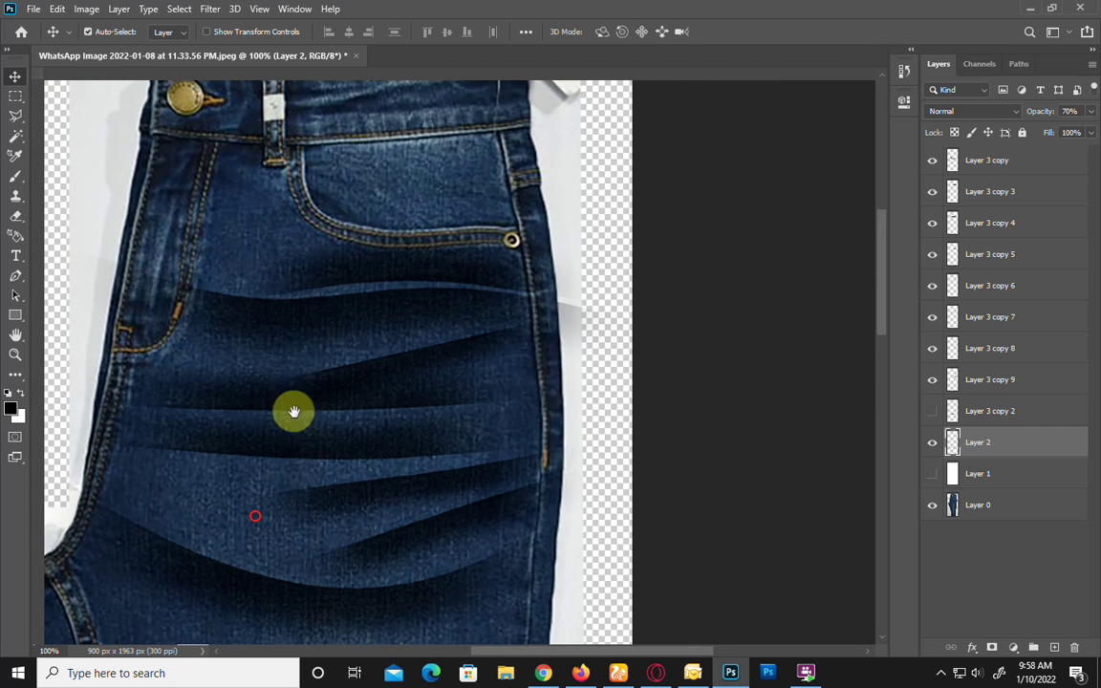
left_click(363, 268)
left_click(932, 191)
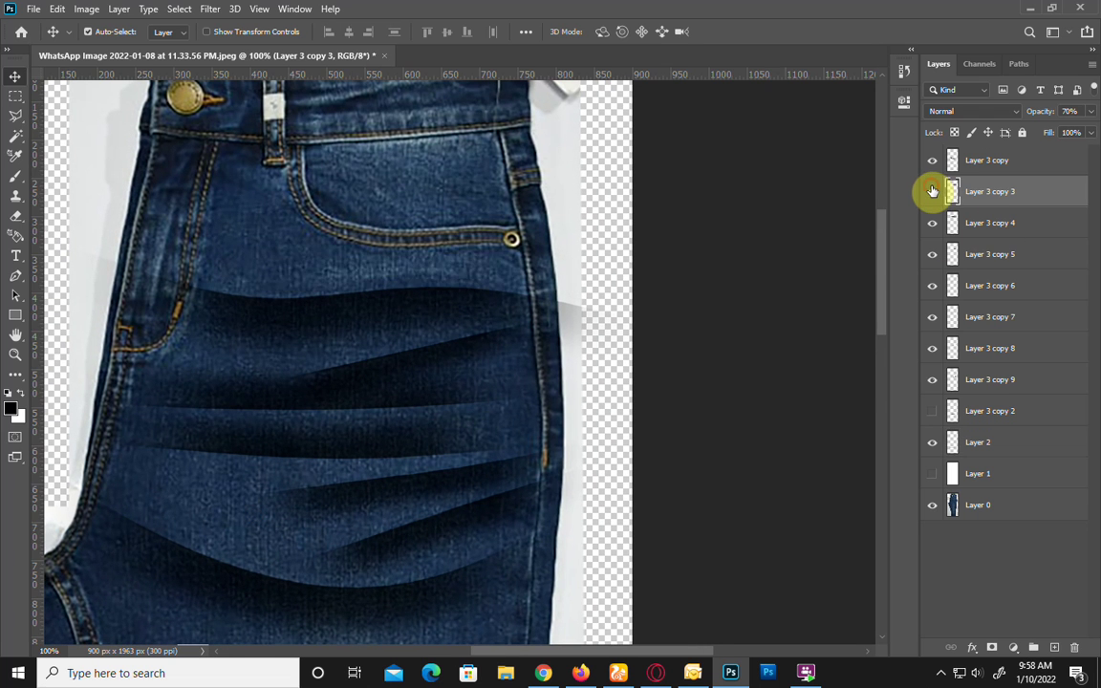
left_click(932, 191)
Step: Apply a 2-pixel Gaussian Blur to Layer 3 copy 3 and Layer 3 copy 4
left_click(209, 8)
mouse_move(219, 181)
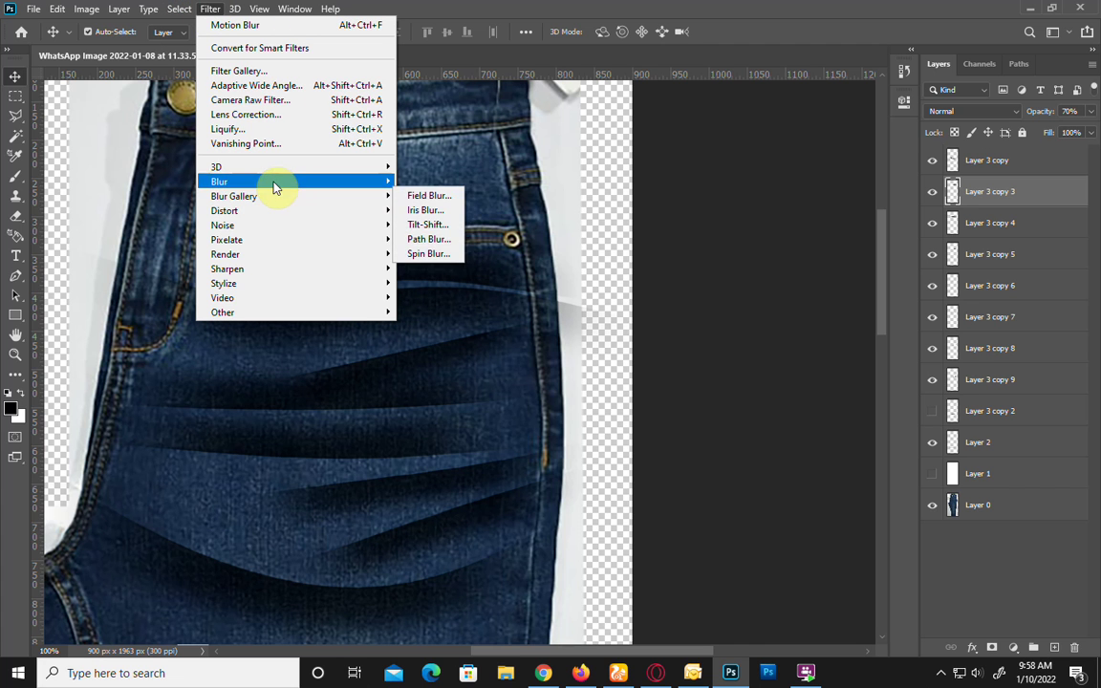
left_click(458, 236)
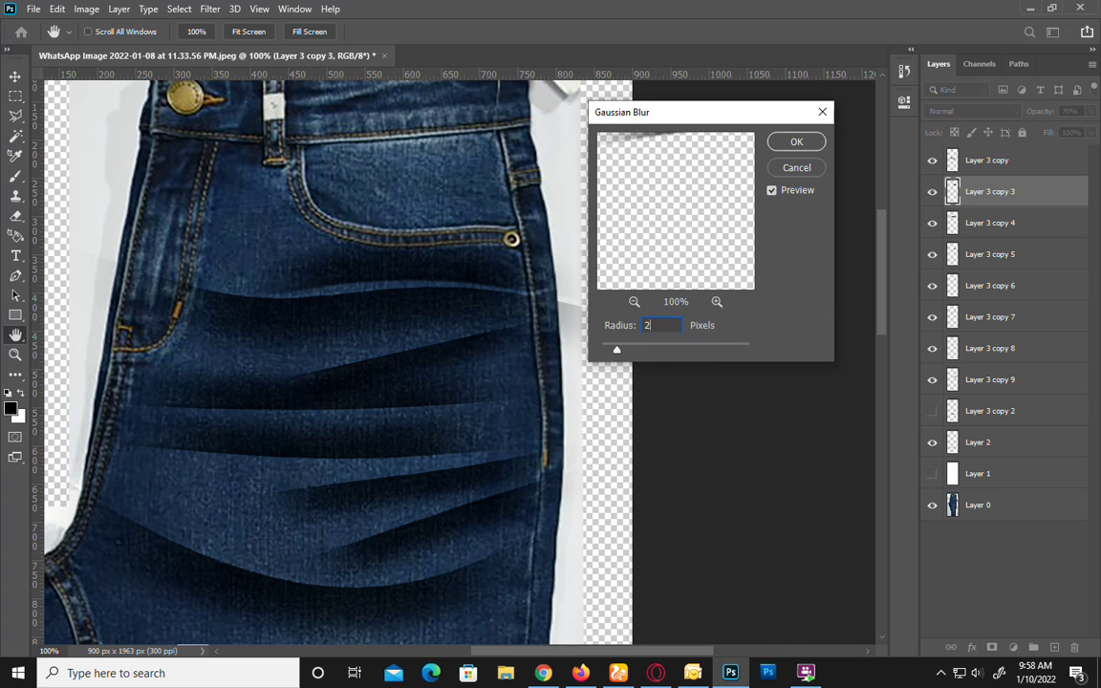
key("Return")
key("alt+bracketleft")
left_click(209, 9)
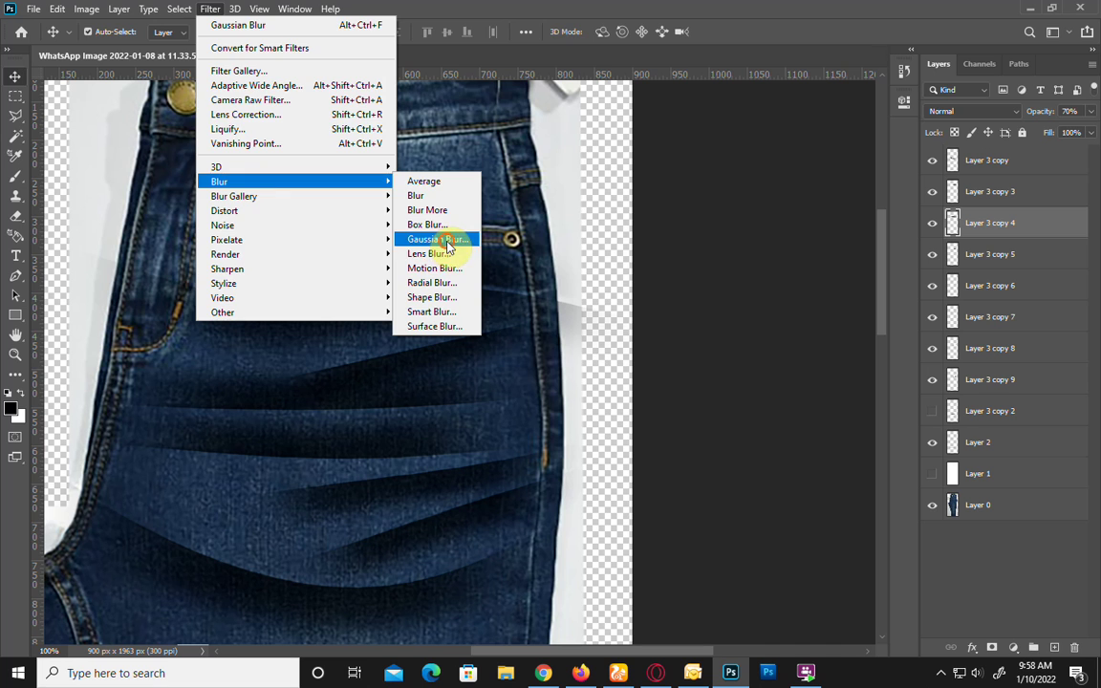
mouse_move(219, 182)
left_click(449, 238)
key("Return")
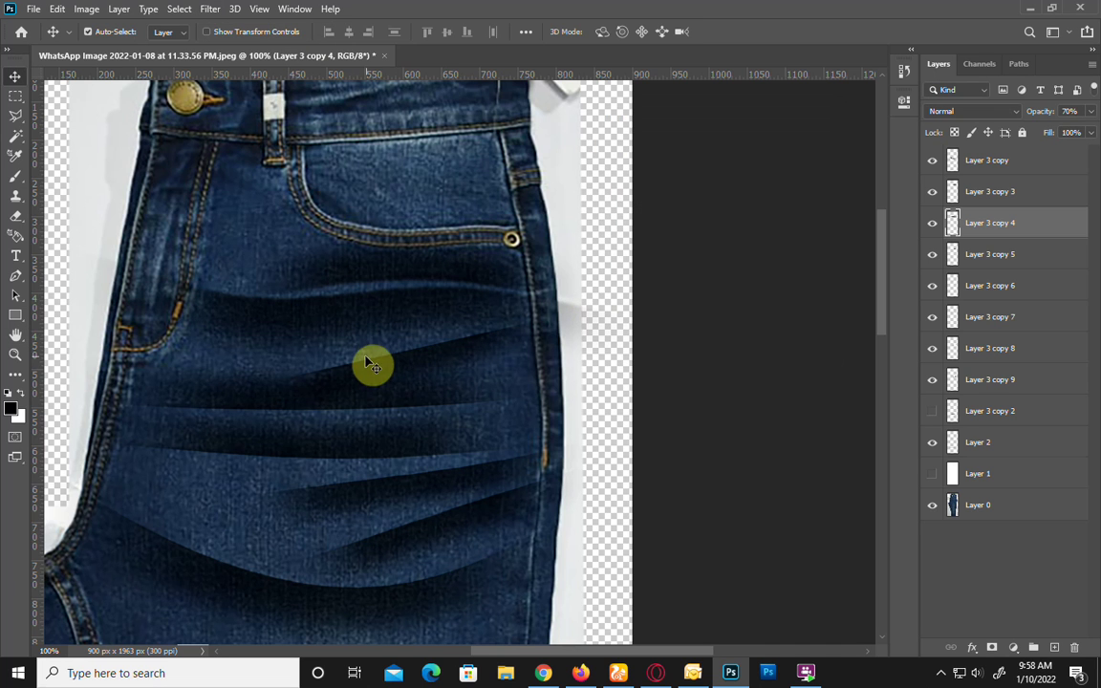
Step: Apply the same 2-pixel Gaussian Blur to Layer 3 copy 5 and copy 6
key("alt+bracketleft")
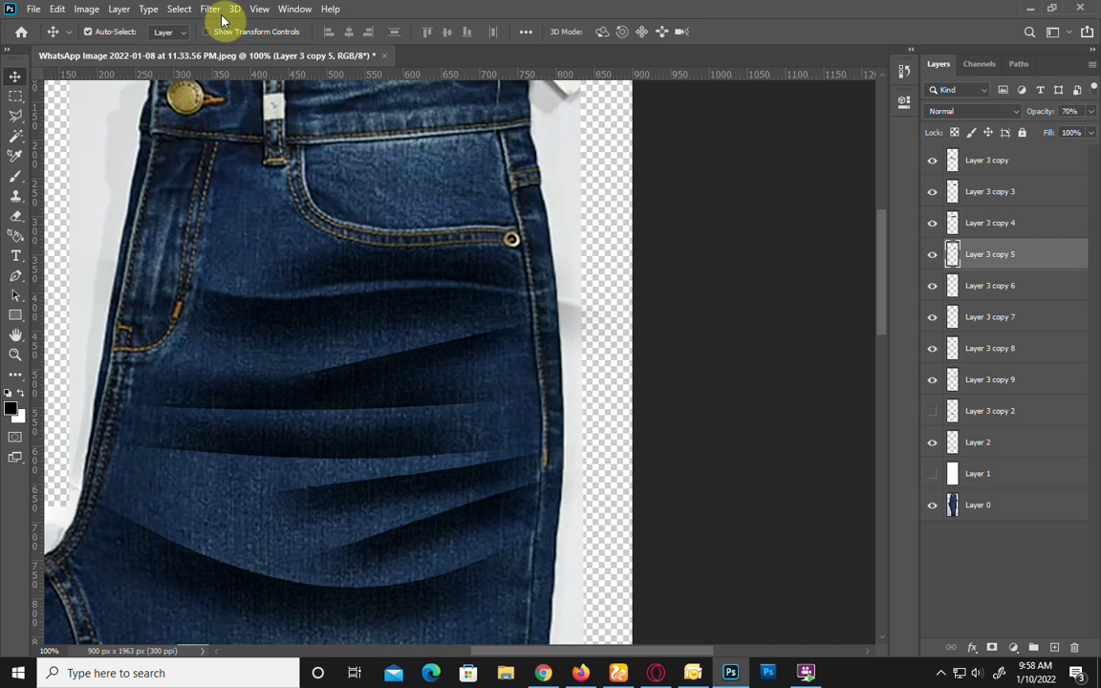
left_click(214, 11)
left_click(467, 239)
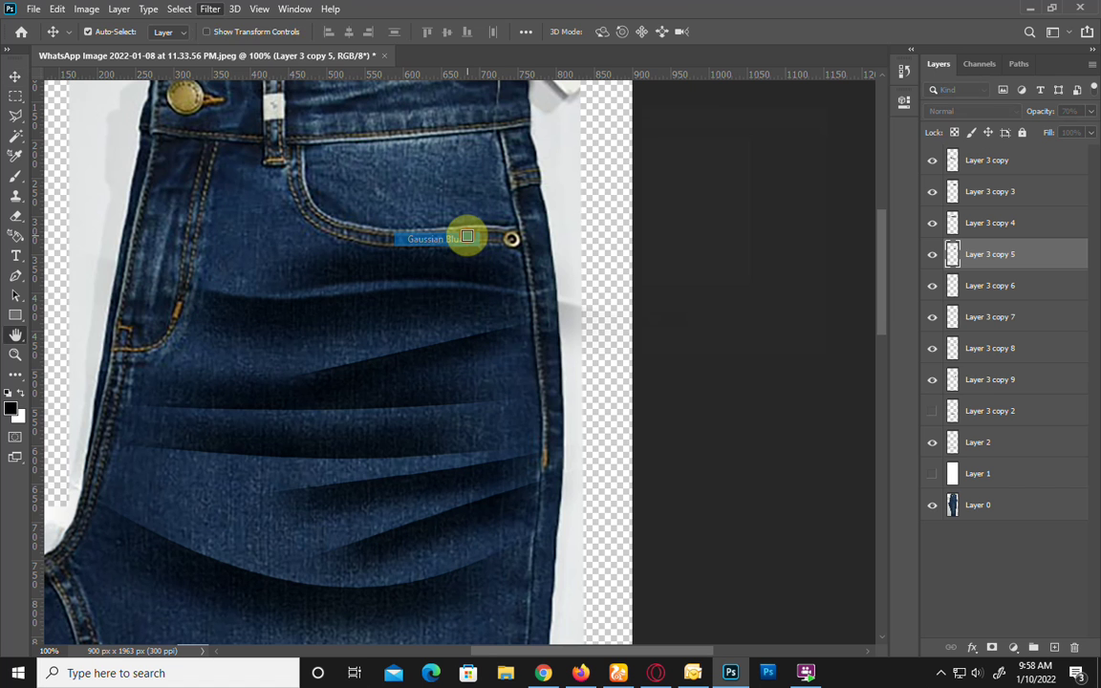
key("Return")
key("alt+bracketleft")
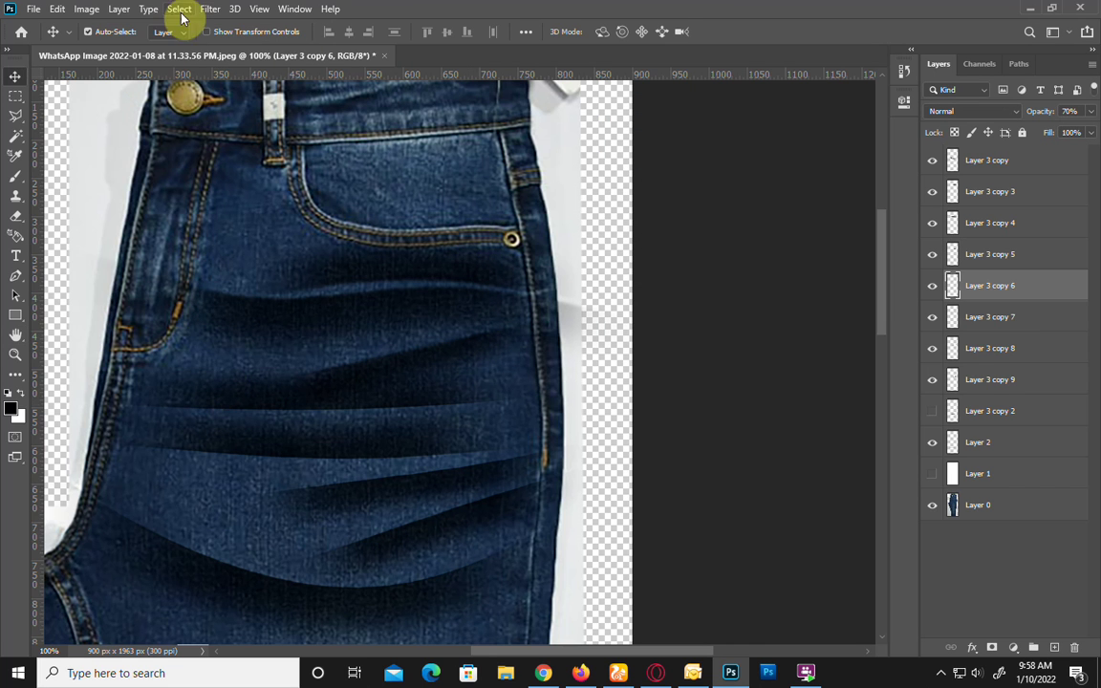
left_click(212, 10)
left_click(268, 175)
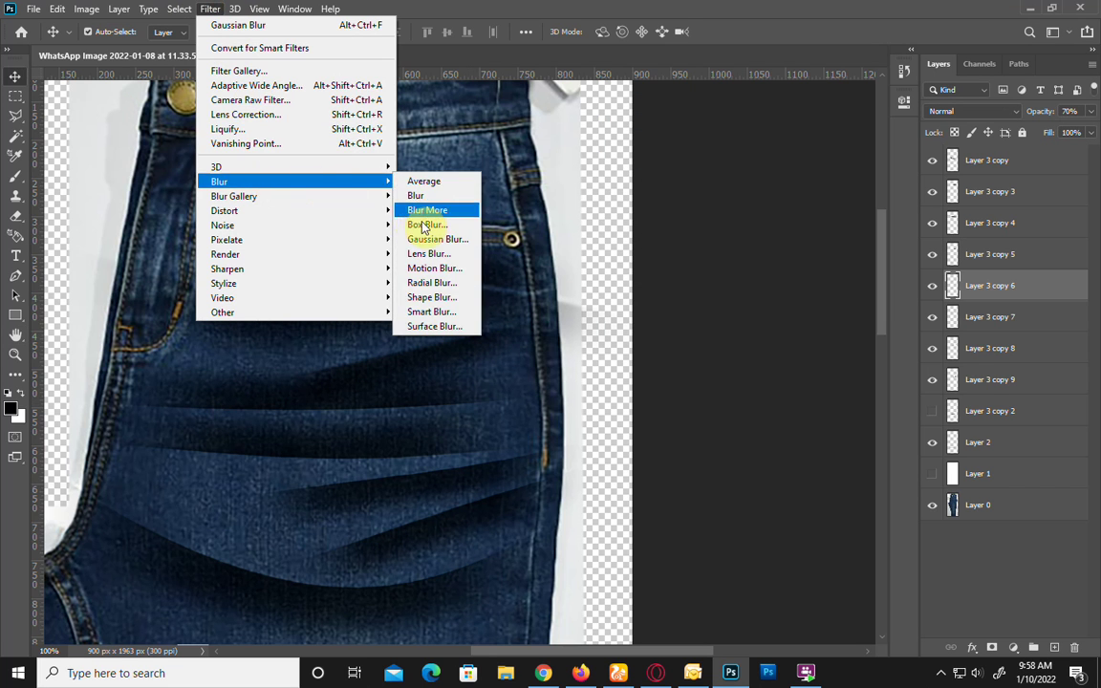
left_click(432, 239)
key("Return")
Step: Blur Layer 3 copy 7, copy 8 and copy 9 with the 2-pixel Gaussian Blur
key("alt+bracketleft")
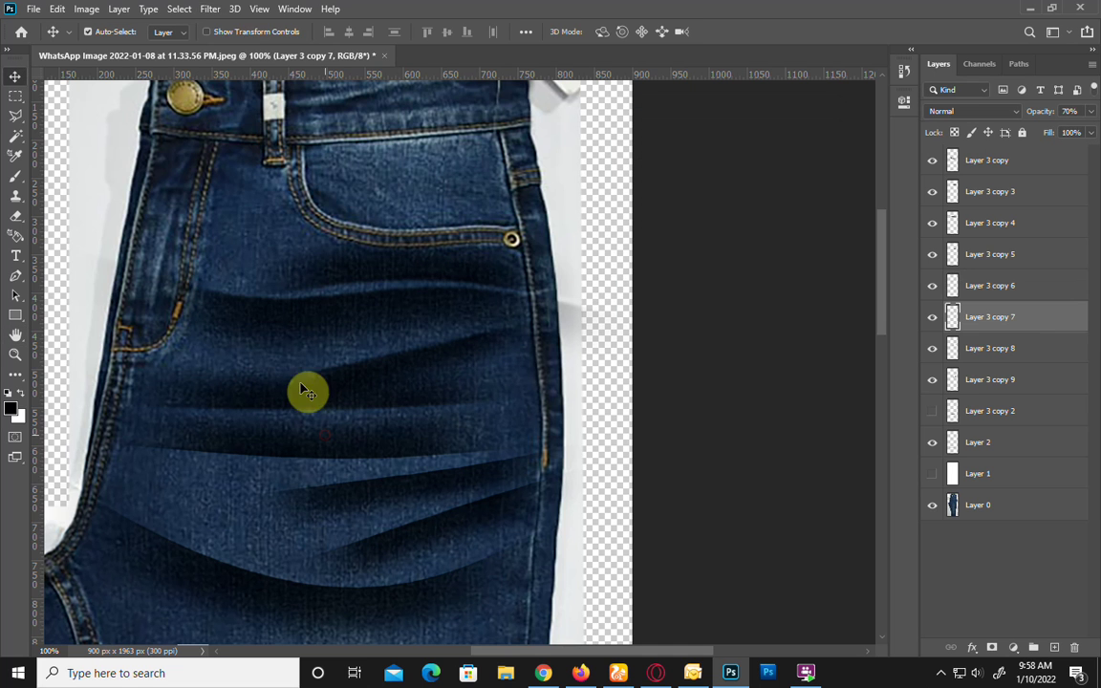
left_click(212, 9)
mouse_move(218, 182)
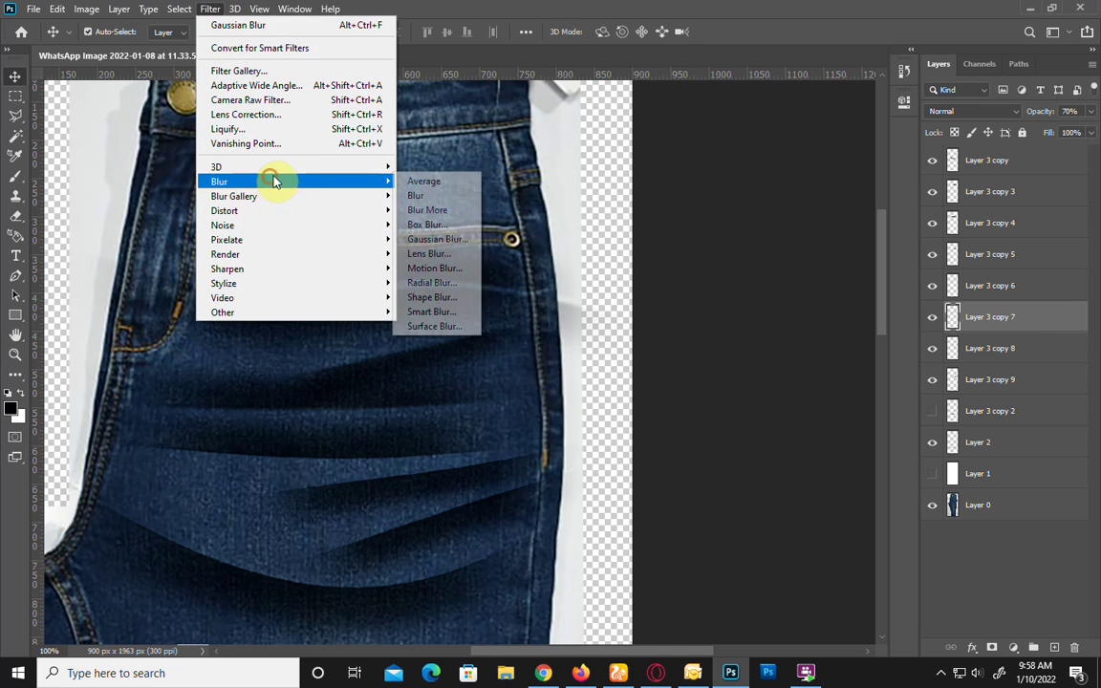
left_click(435, 239)
key("Return")
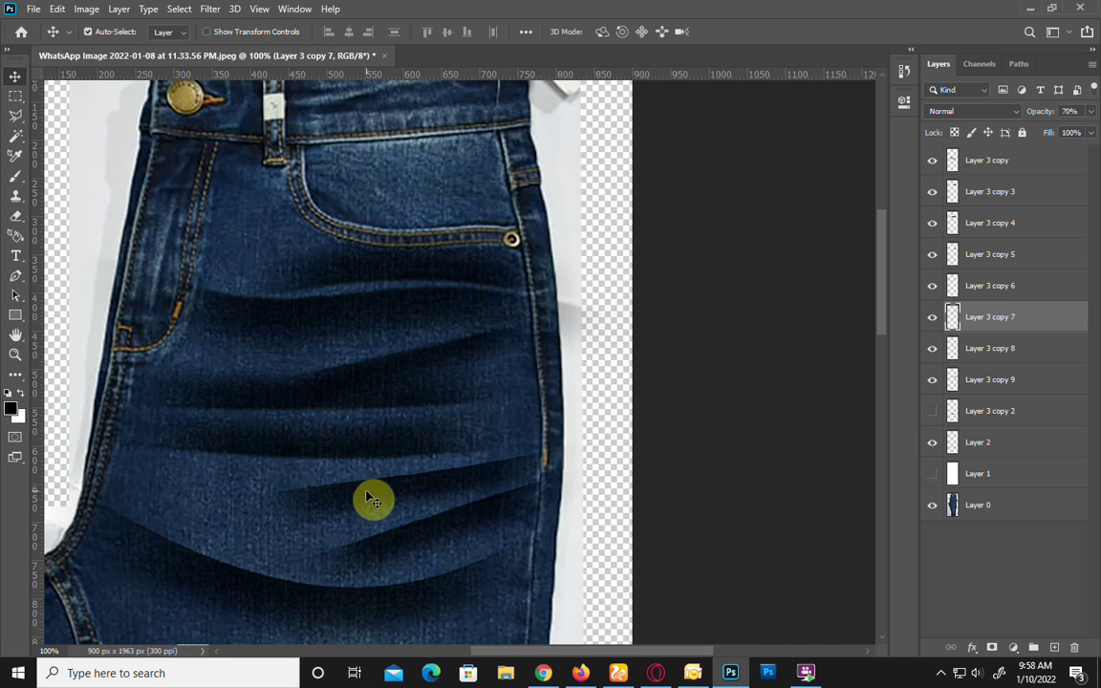
key("alt+bracketleft")
left_click(219, 11)
mouse_move(219, 181)
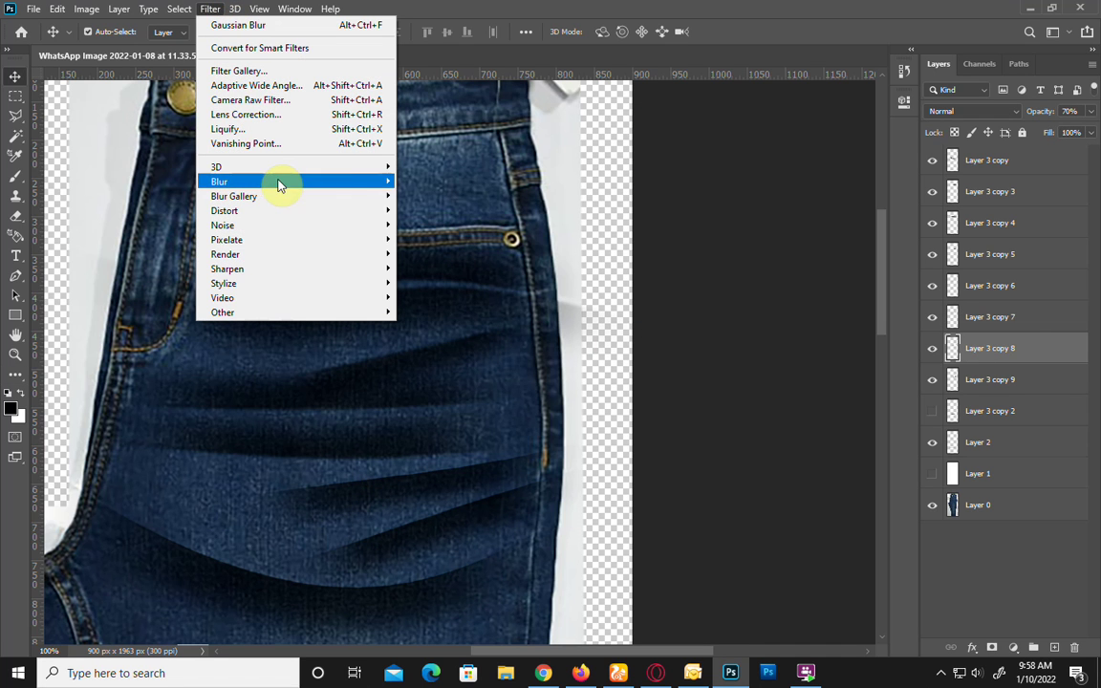
left_click(427, 241)
key("Return")
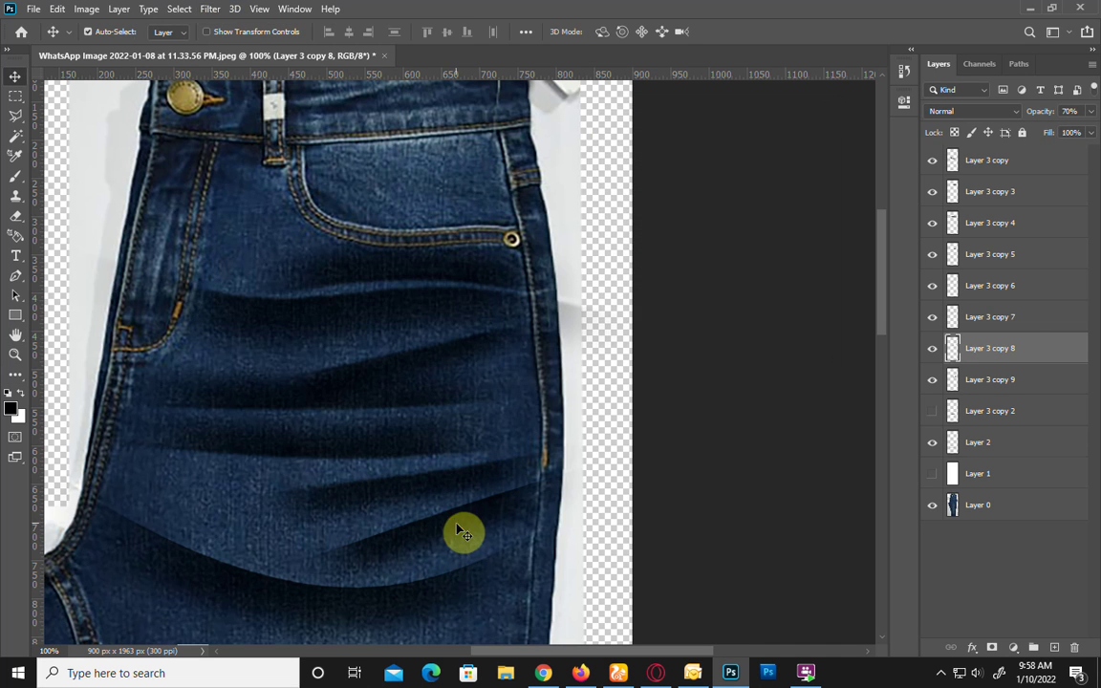
key("alt+bracketleft")
left_click(207, 11)
mouse_move(219, 181)
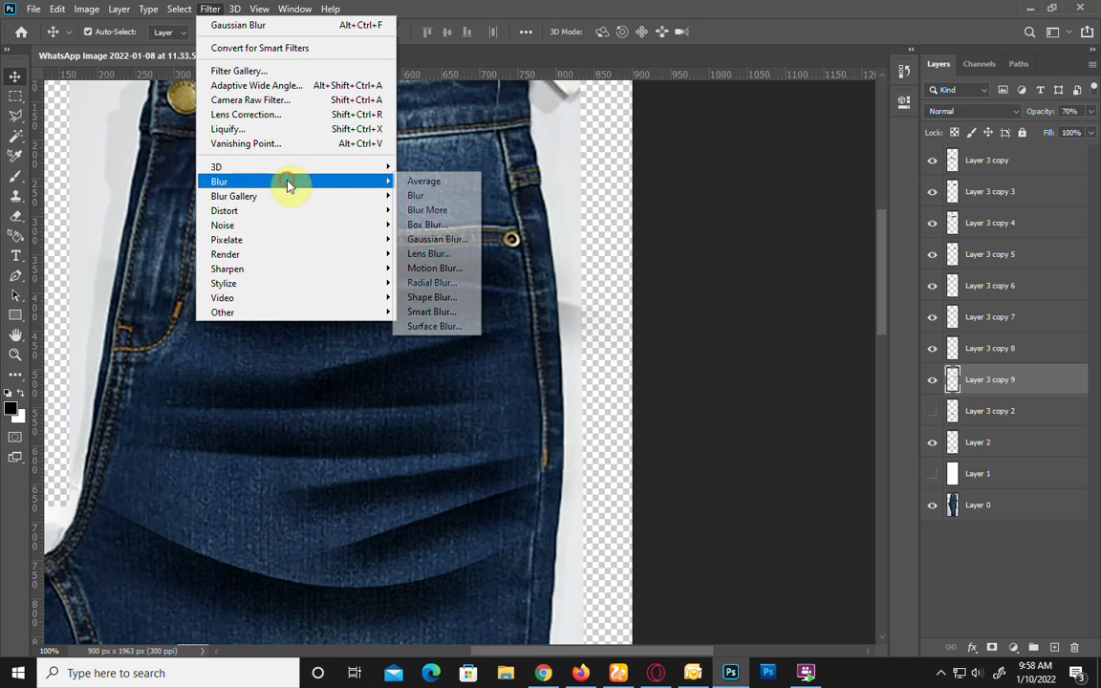
left_click(426, 241)
key("Return")
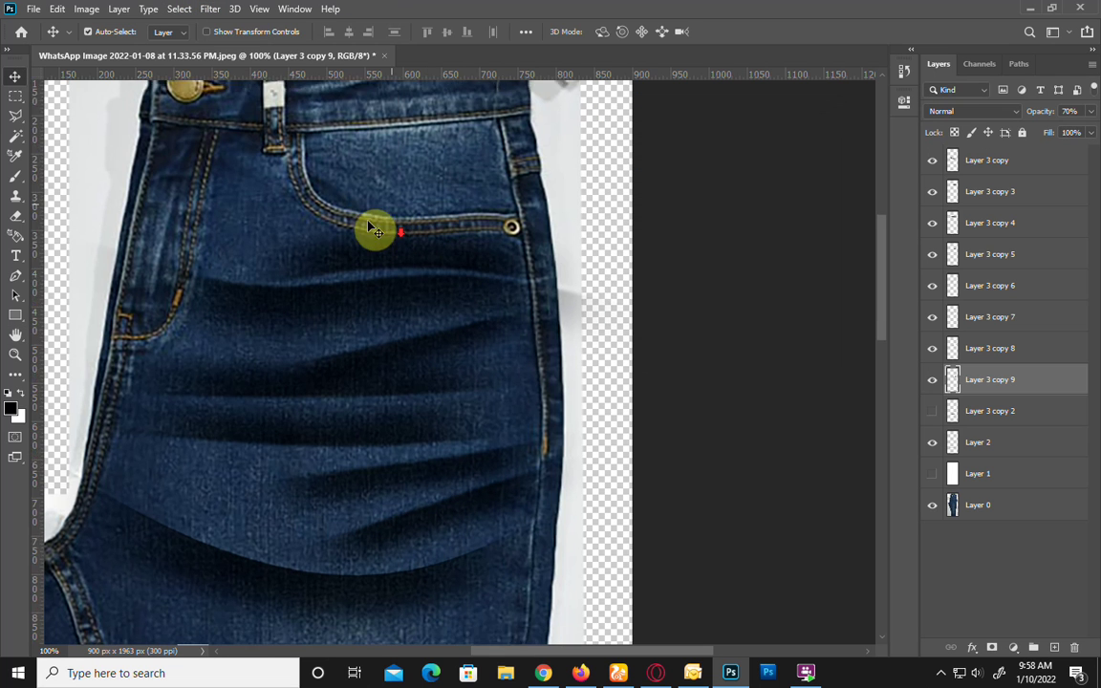
Step: Apply the 2-pixel Gaussian Blur to the top crease layer, Layer 3 copy
scroll(393, 230, "down", 2)
key("alt+period")
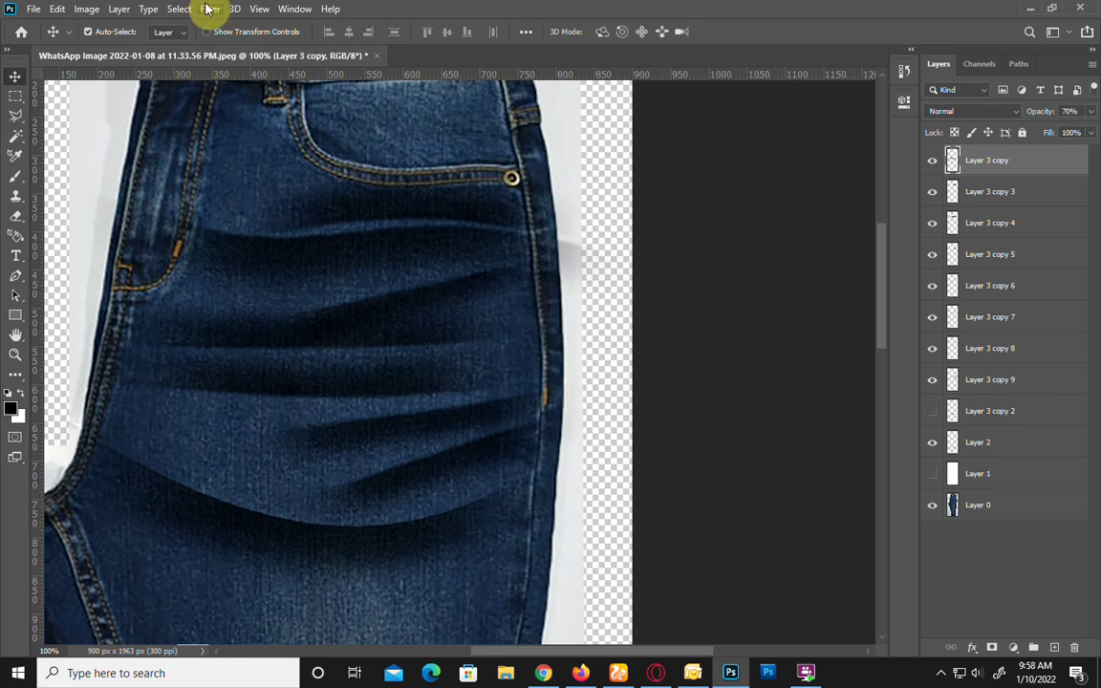
left_click(207, 9)
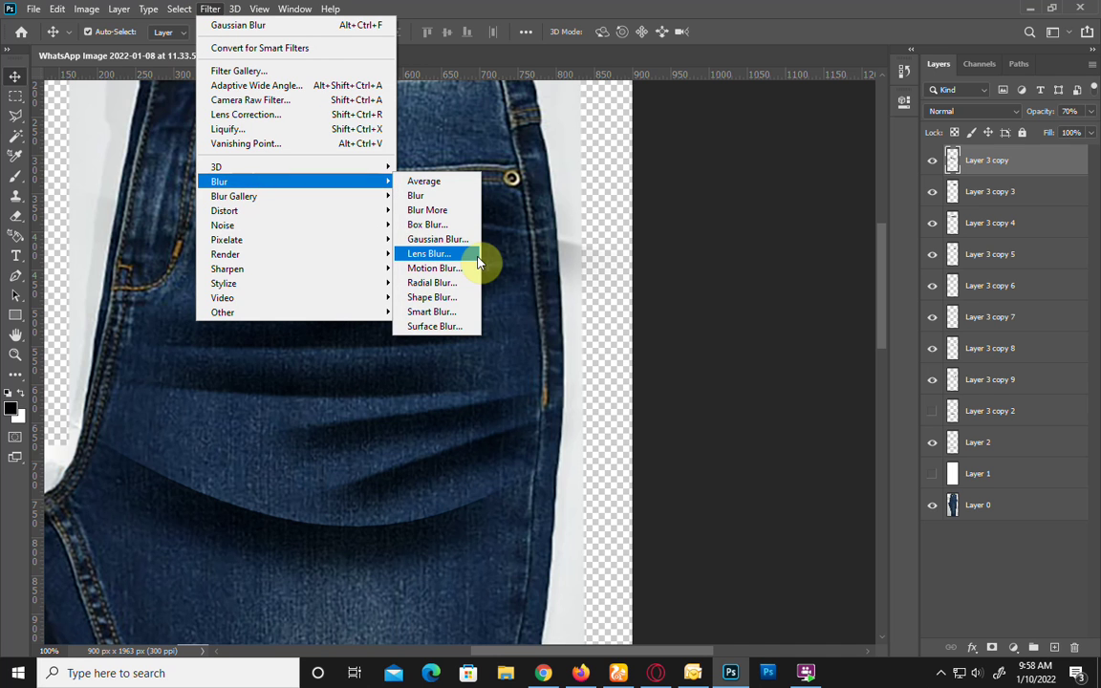
left_click(466, 240)
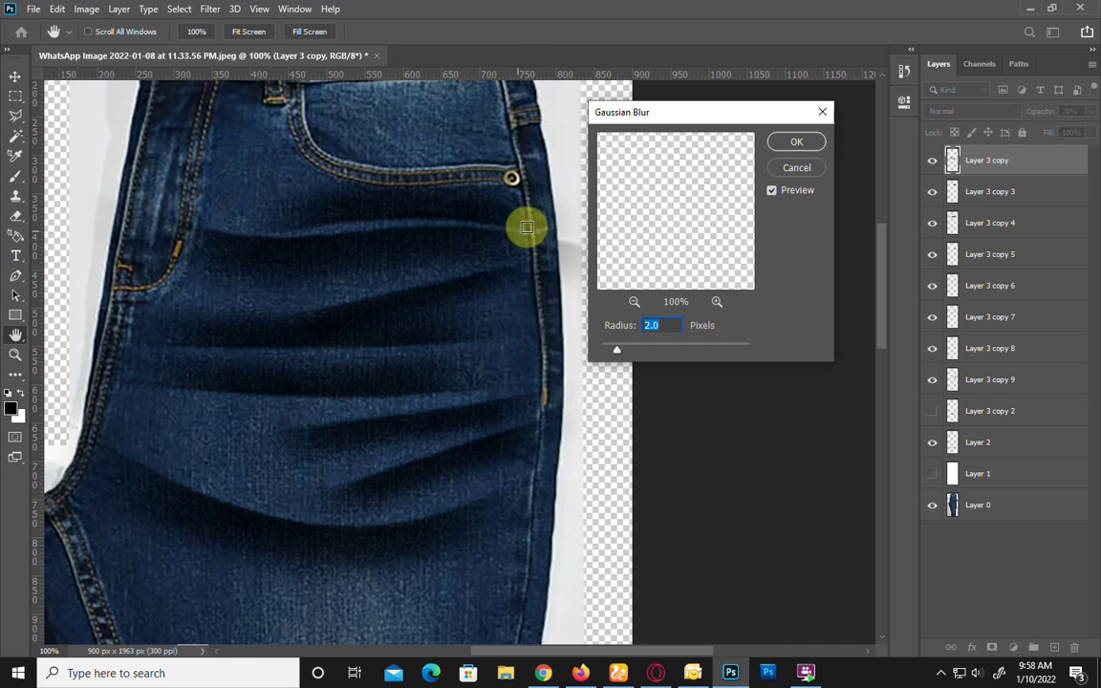
key("Return")
Step: Review Layer 3 copy 3 and copy 4, toggling copy 4's visibility to compare
left_click(342, 224)
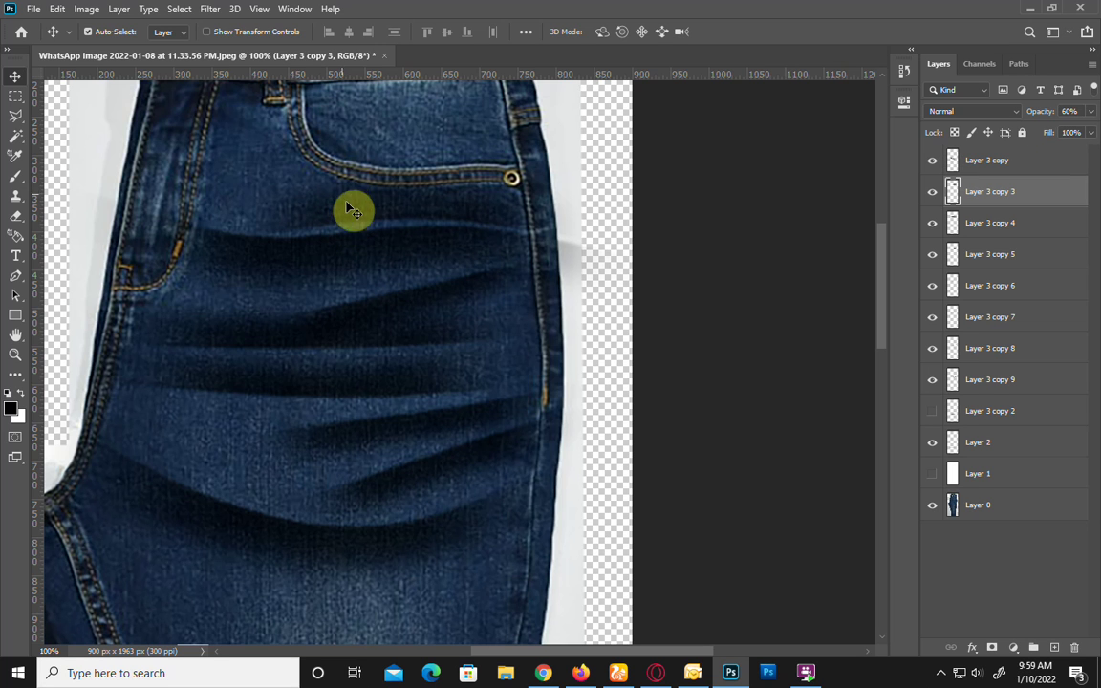
left_click(600, 330)
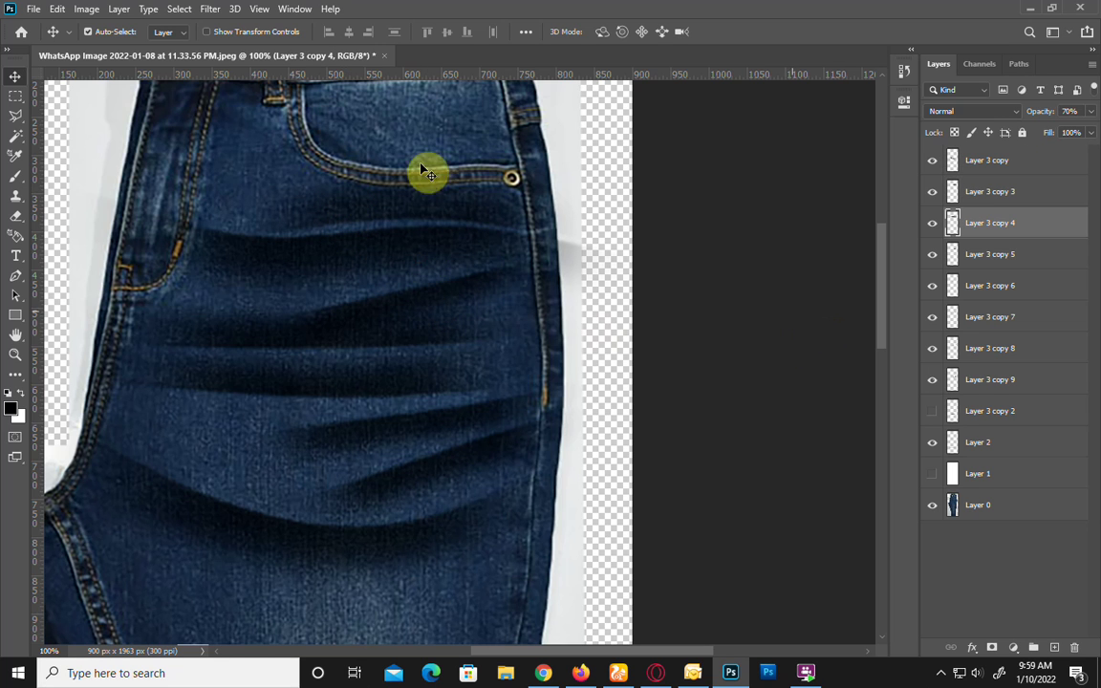
left_click(934, 225)
left_click(934, 225)
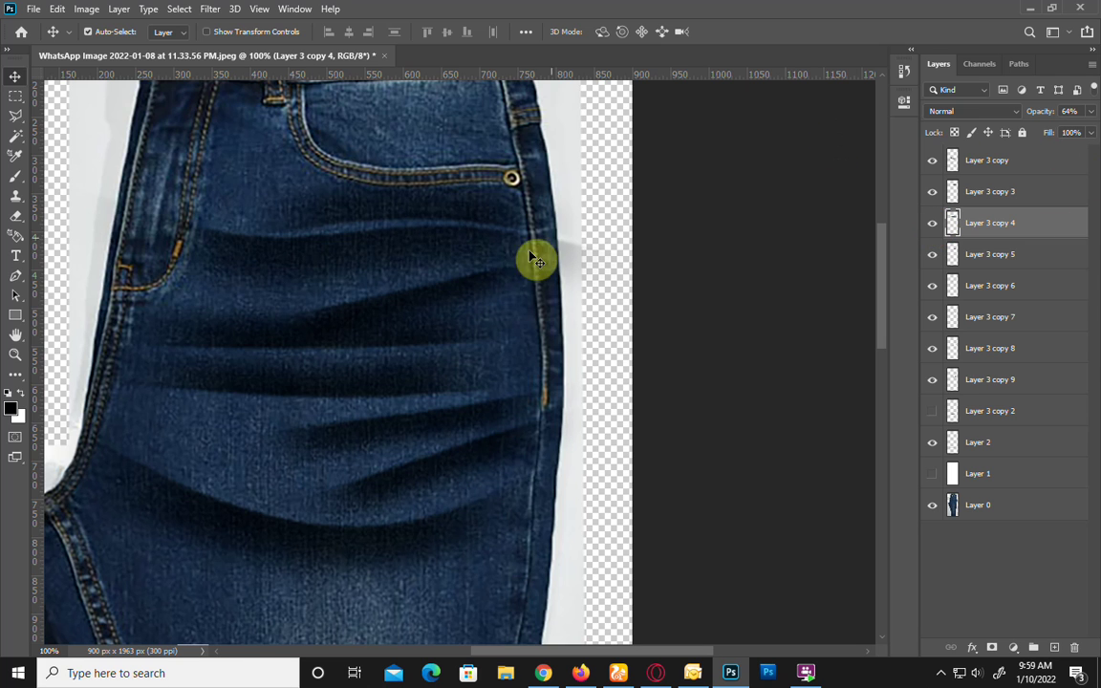
Step: Compare Layer 3 copy 6 on and off, then set its opacity to 67%
key("alt+bracketleft")
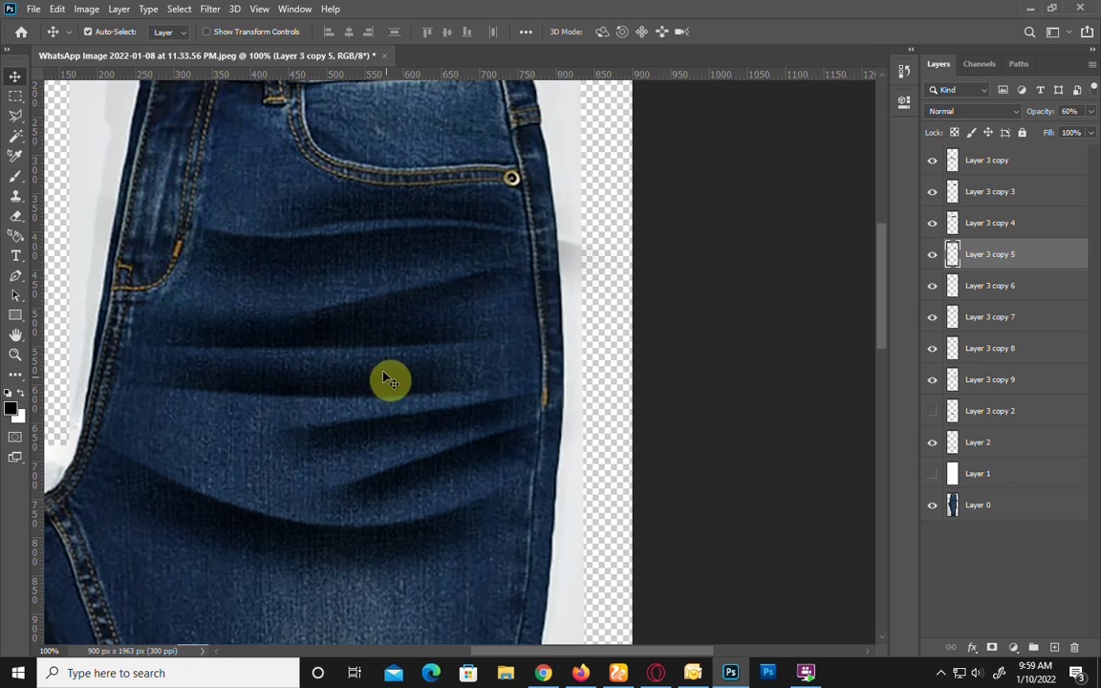
key("alt+bracketleft")
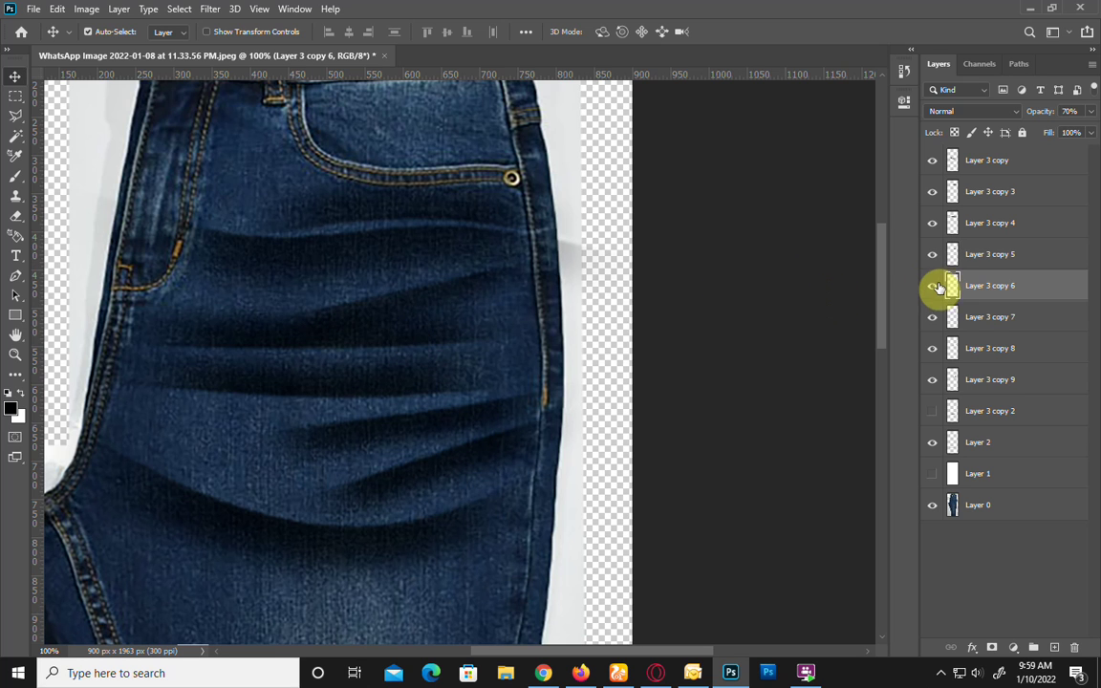
left_click(933, 287)
left_click(934, 286)
key("6")
key("7")
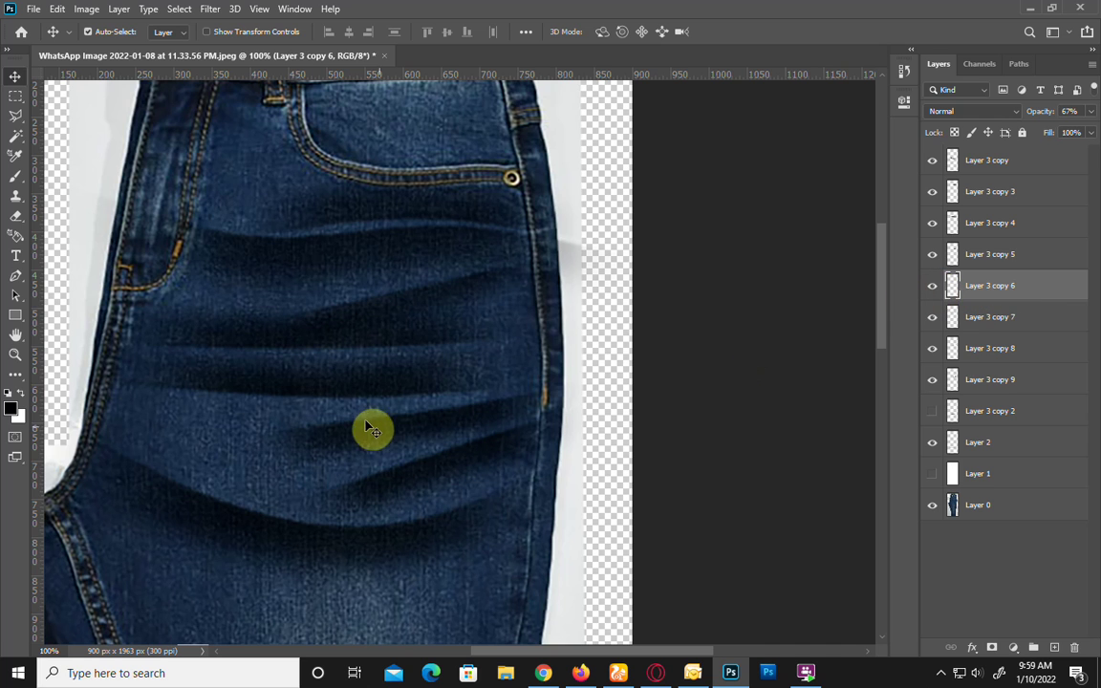
Step: Review Layer 3 copy 7, 8, 9 and Layer 3 copy, leaving Layer 3 copy hidden
left_click(355, 395)
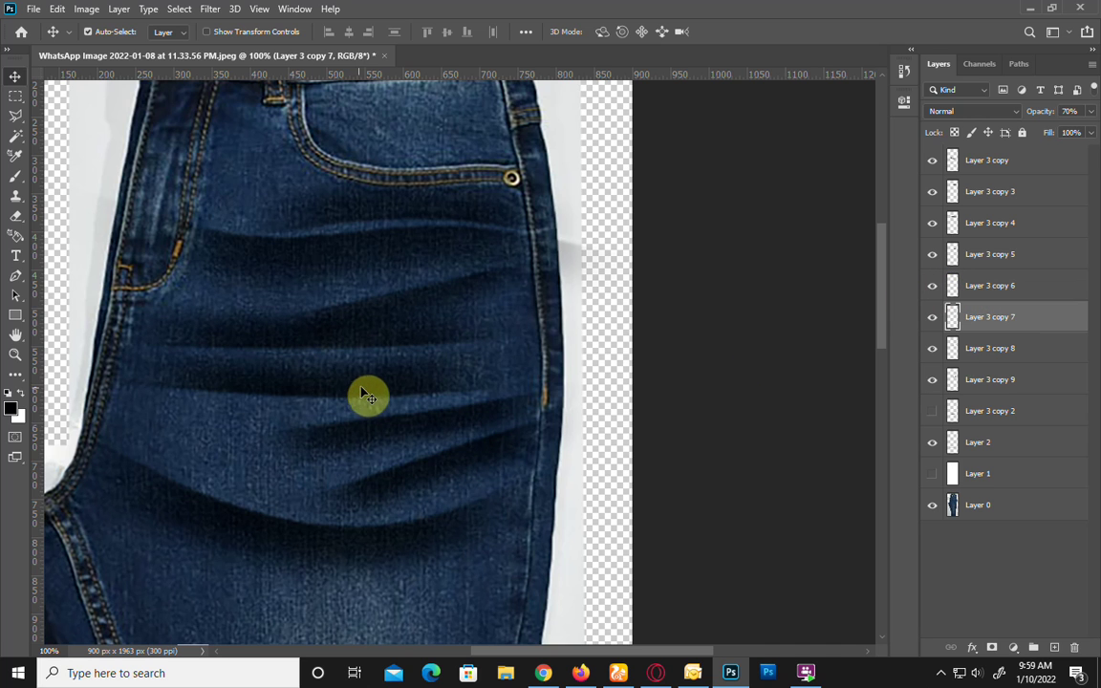
left_click(444, 429)
left_click(932, 351)
left_click(932, 352)
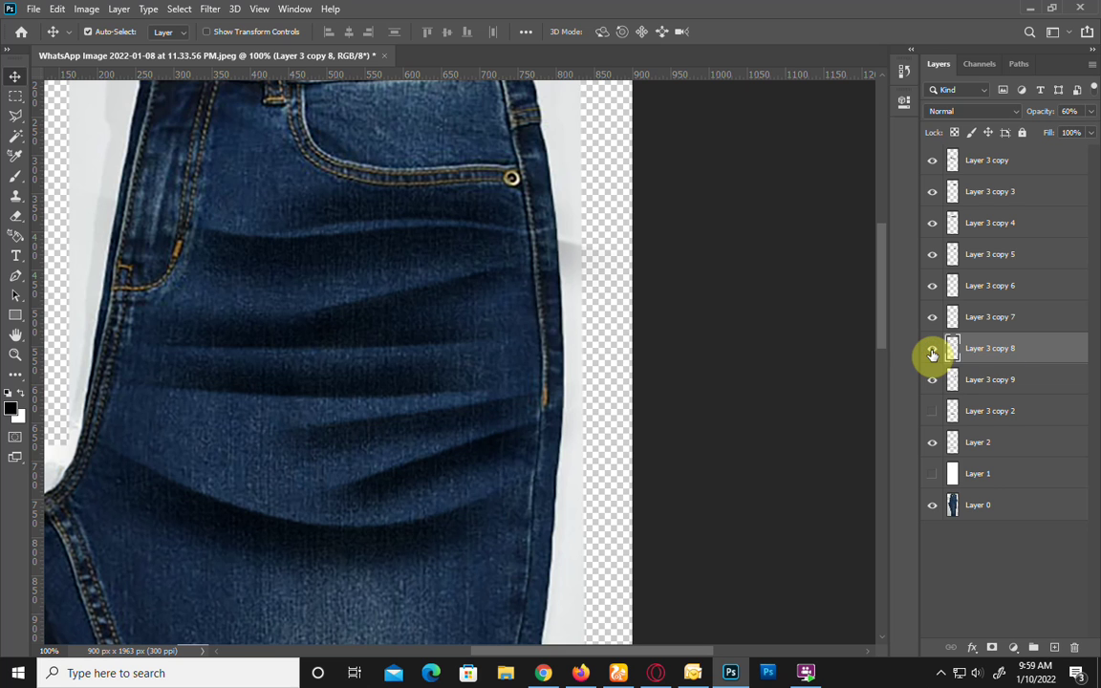
left_click(411, 488)
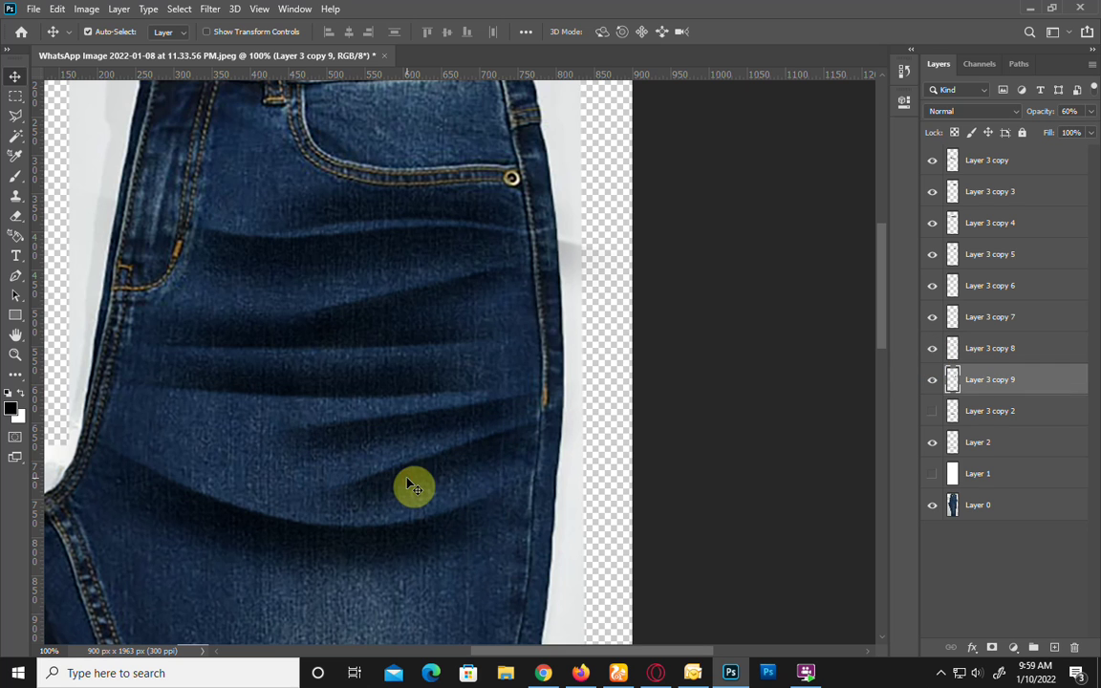
type("63")
left_click(398, 553)
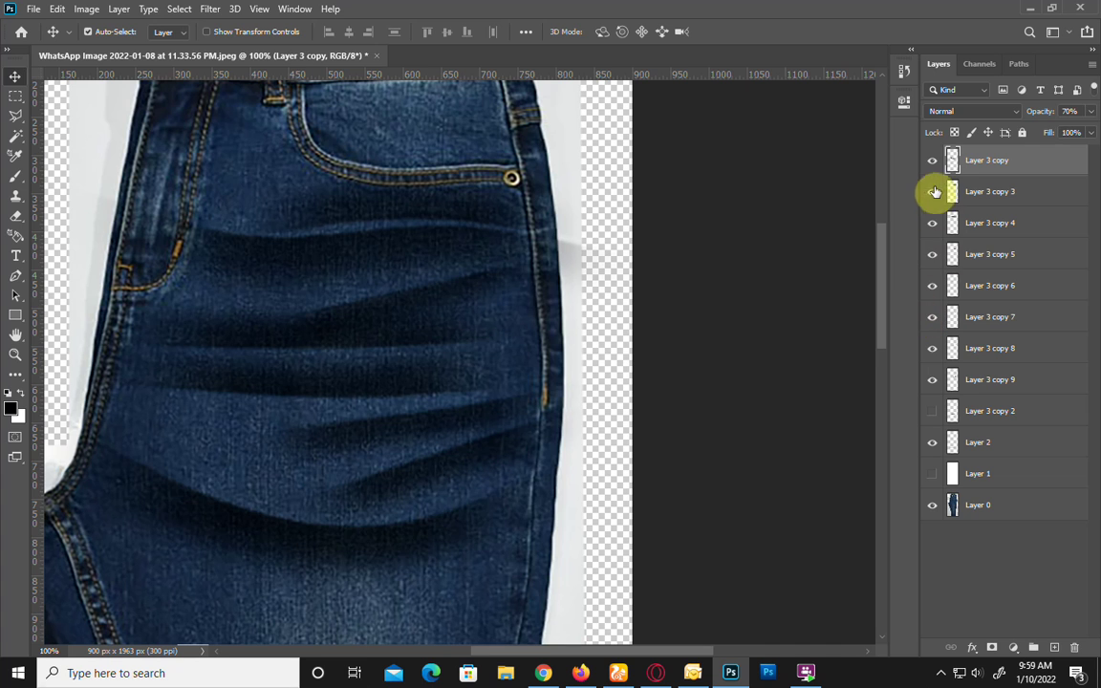
left_click(932, 164)
left_click(932, 165)
left_click(932, 167)
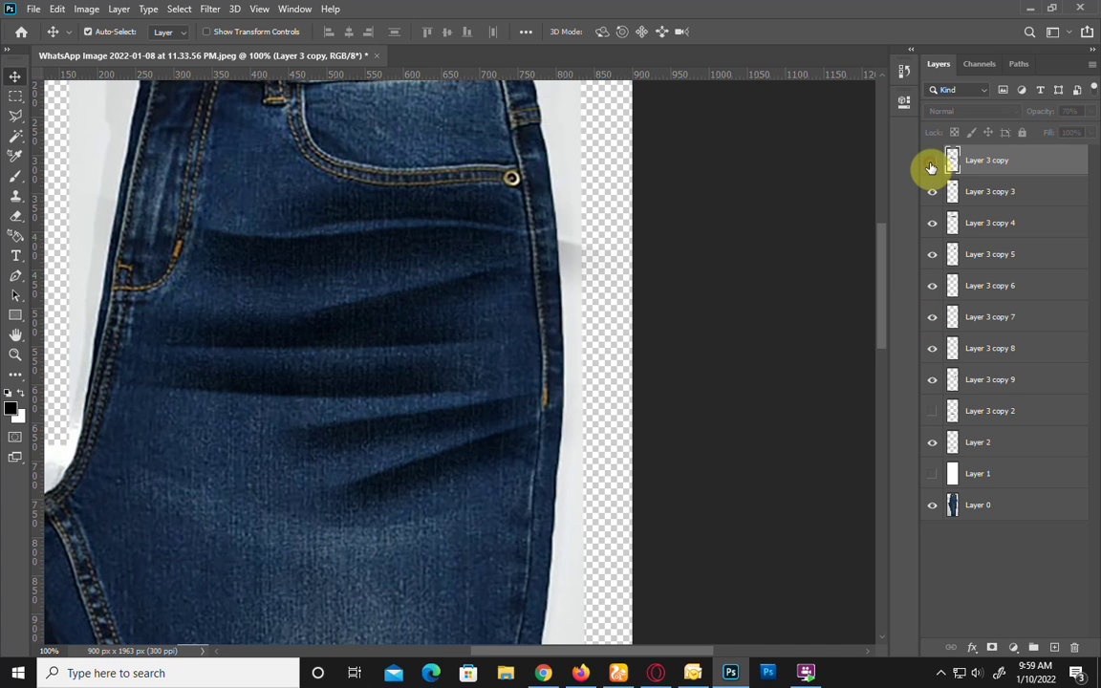
Step: Show Layer 3 copy and move its crease lower on the leg, slightly smaller and tilted -1.6°
left_click(932, 167)
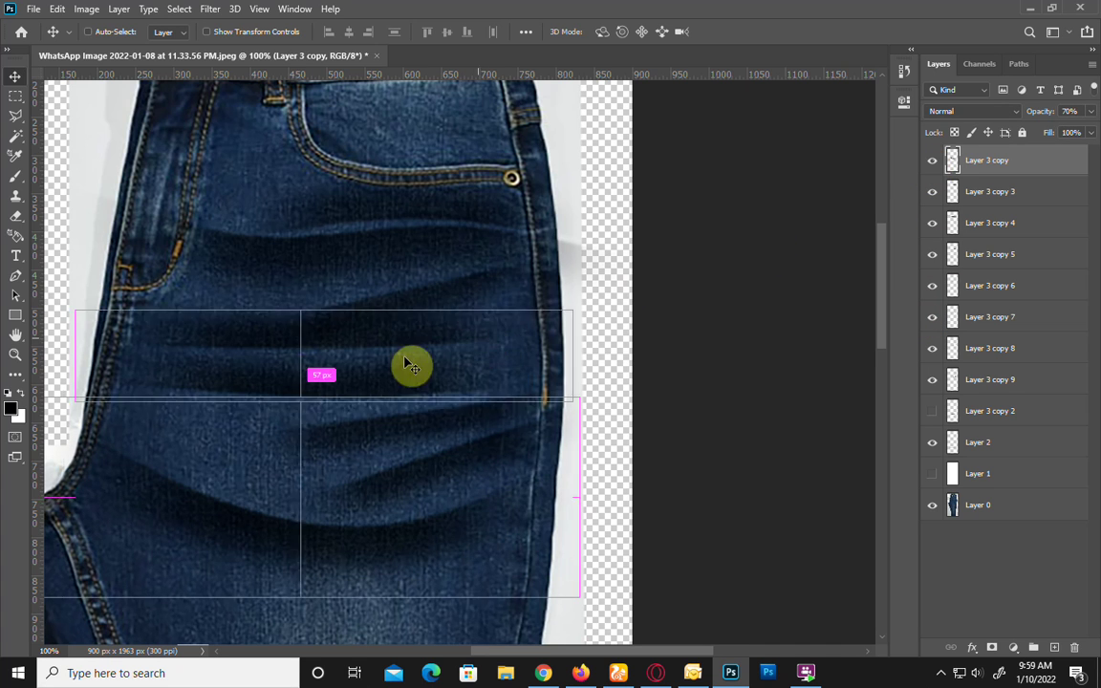
left_click_drag(629, 291, 324, 449)
key("ctrl+t")
left_click_drag(295, 402, 295, 418)
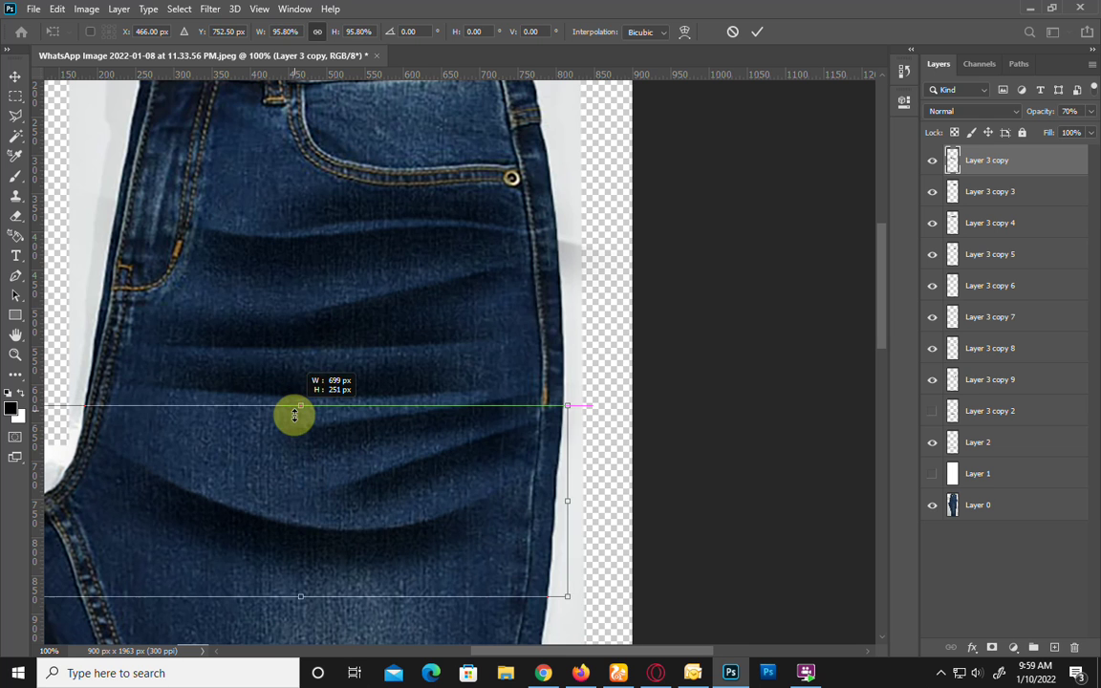
key("Return")
left_click_drag(296, 511, 304, 545)
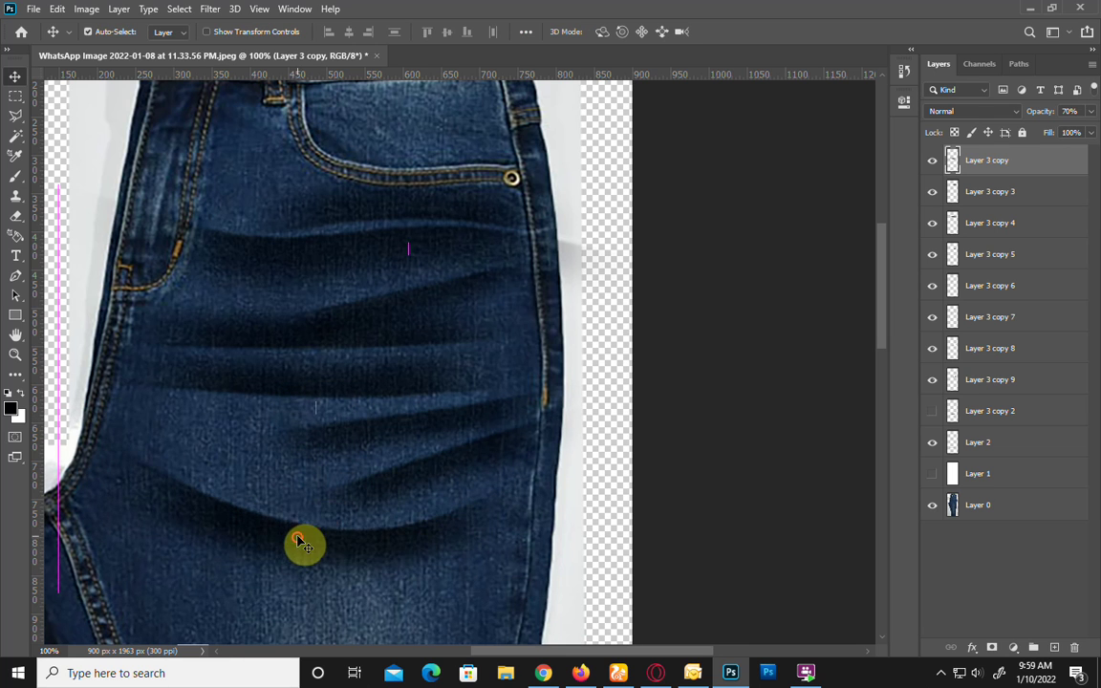
key("ctrl+t")
left_click_drag(699, 597, 697, 586)
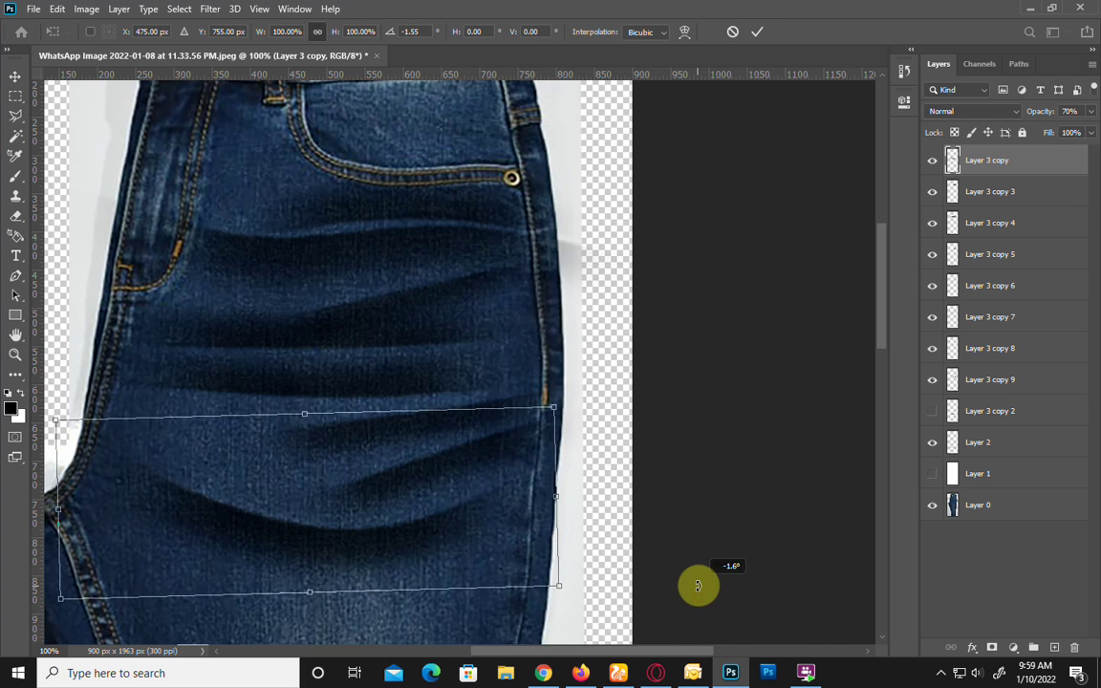
key("Return")
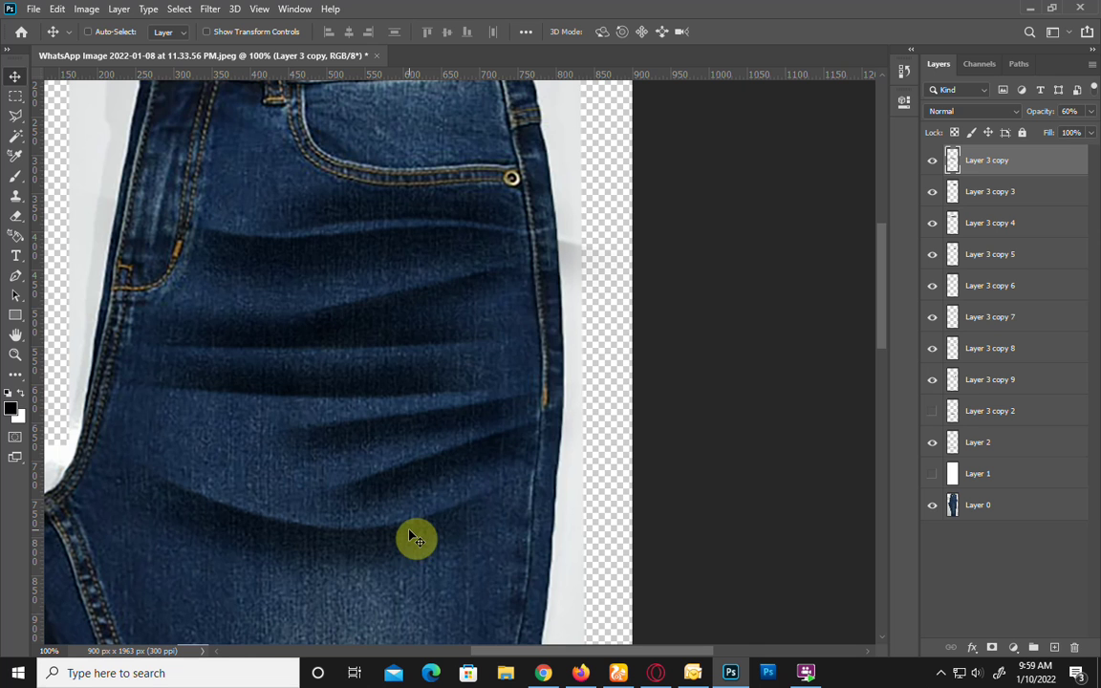
Step: Save the jeans design to the Desktop as the layered PSD 'WhatsApp Image 2022-01-08 at 11.33.56 PM.psd'
key("ctrl+s")
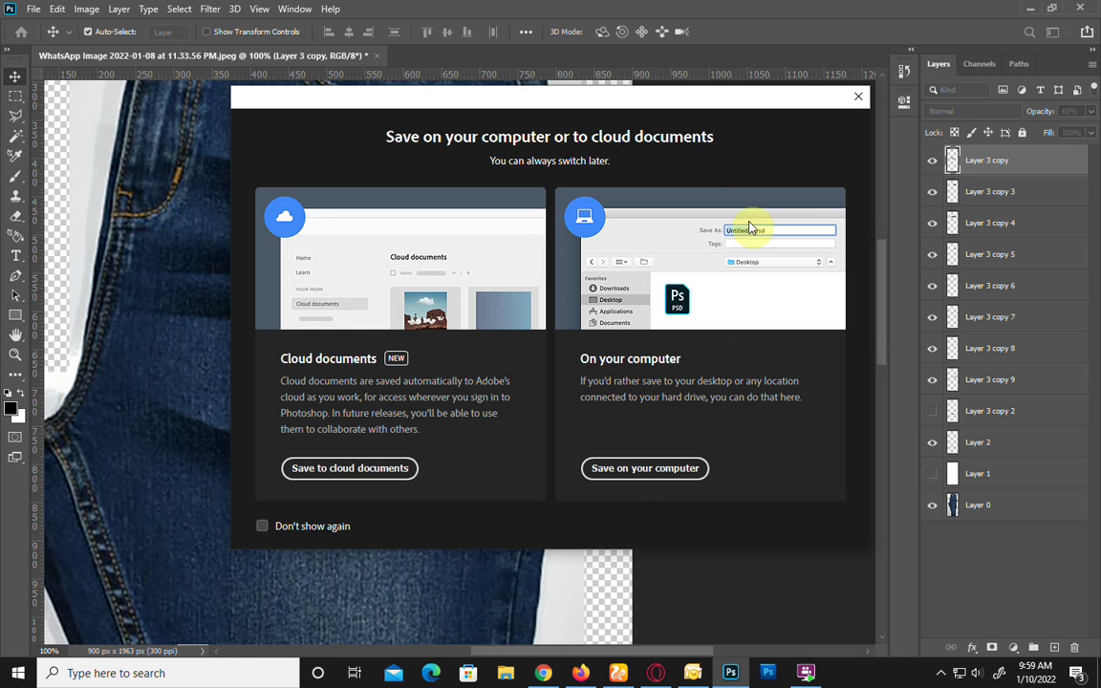
left_click(630, 471)
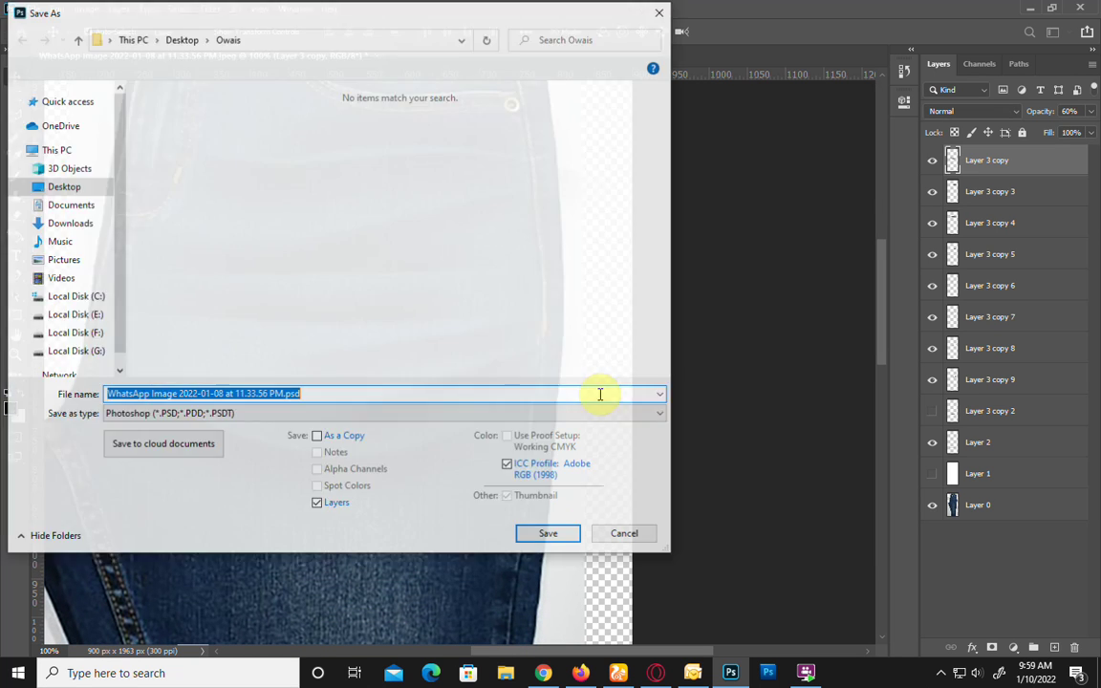
scroll(86, 147, "up", 2)
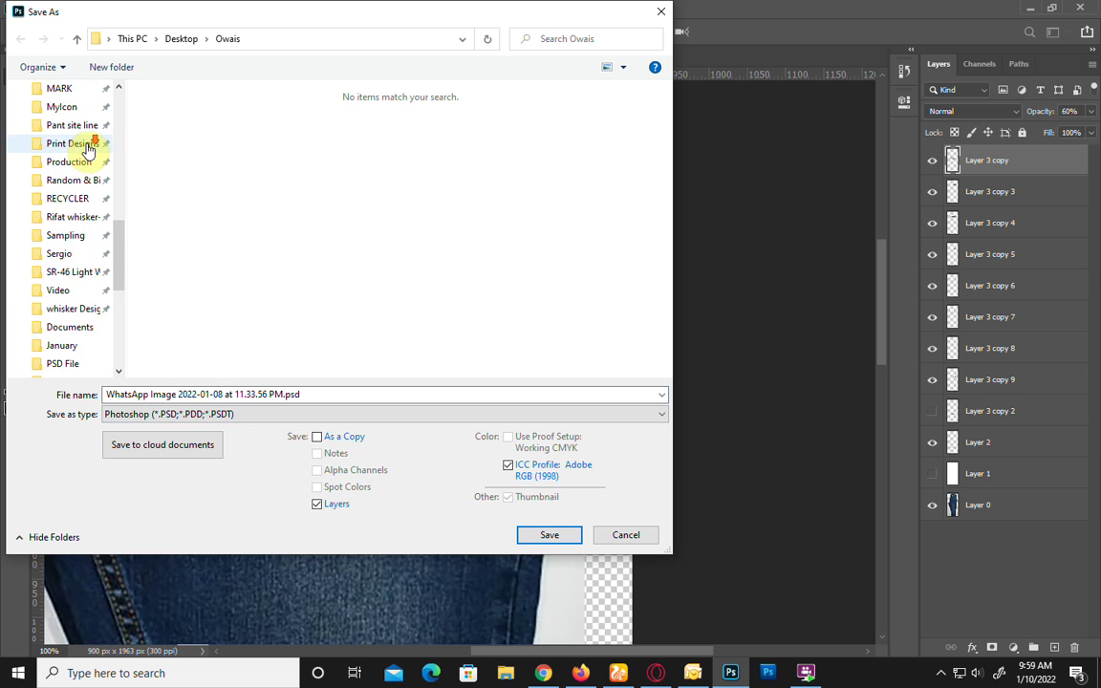
scroll(91, 143, "up", 3)
scroll(93, 148, "up", 2)
scroll(91, 145, "up", 3)
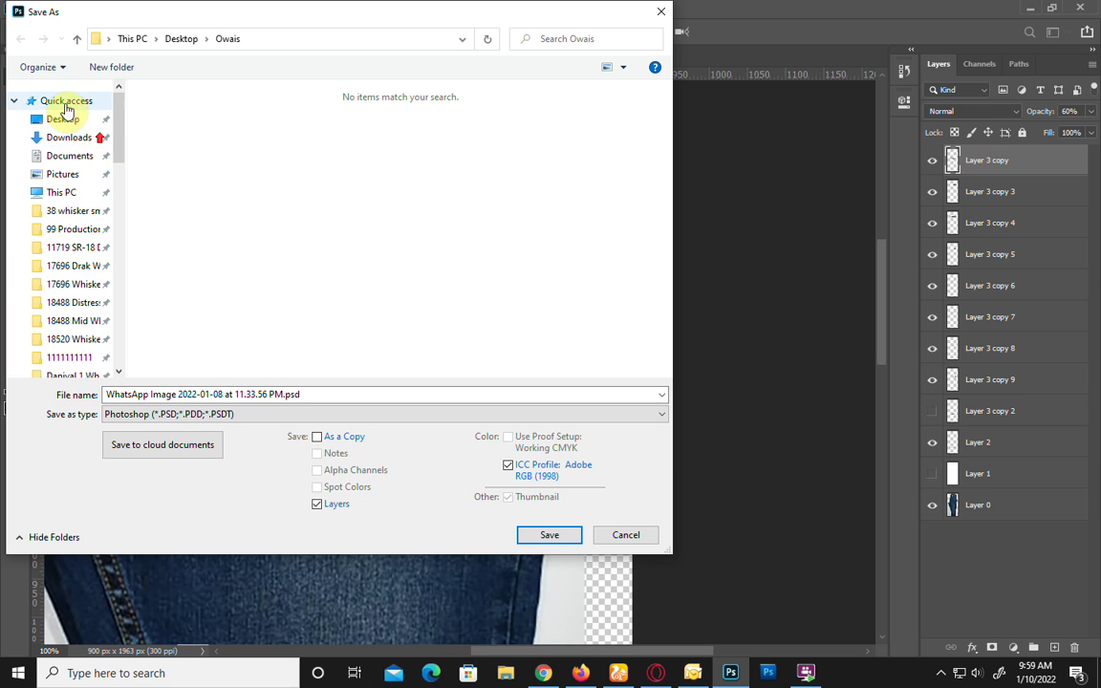
left_click(67, 118)
left_click(550, 536)
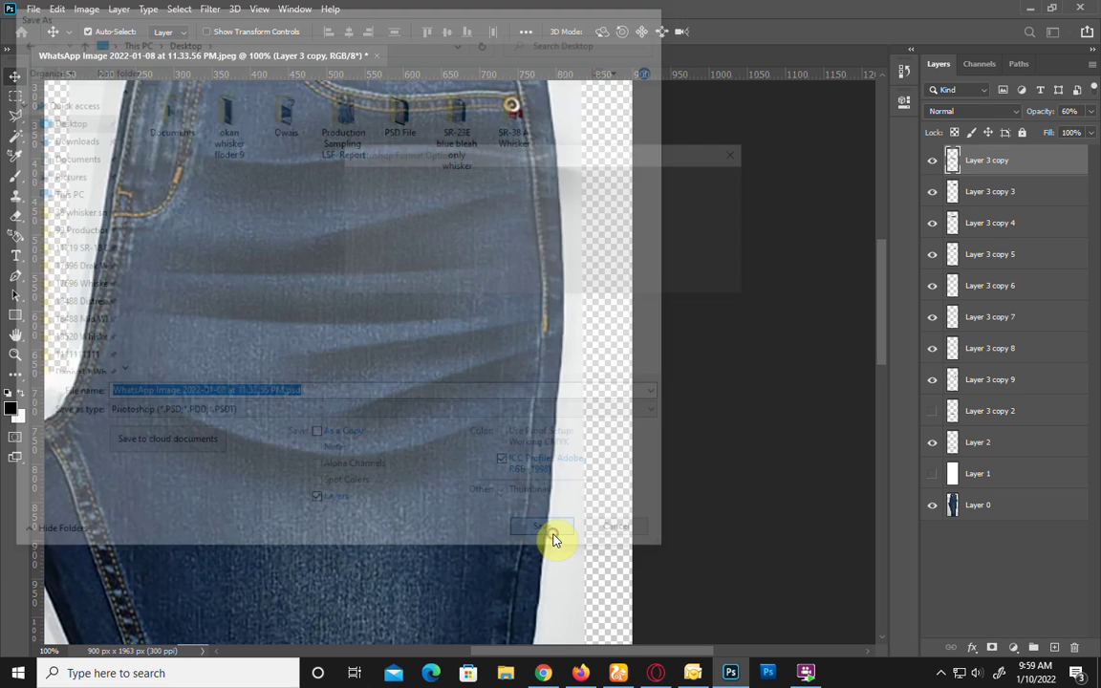
left_click(717, 185)
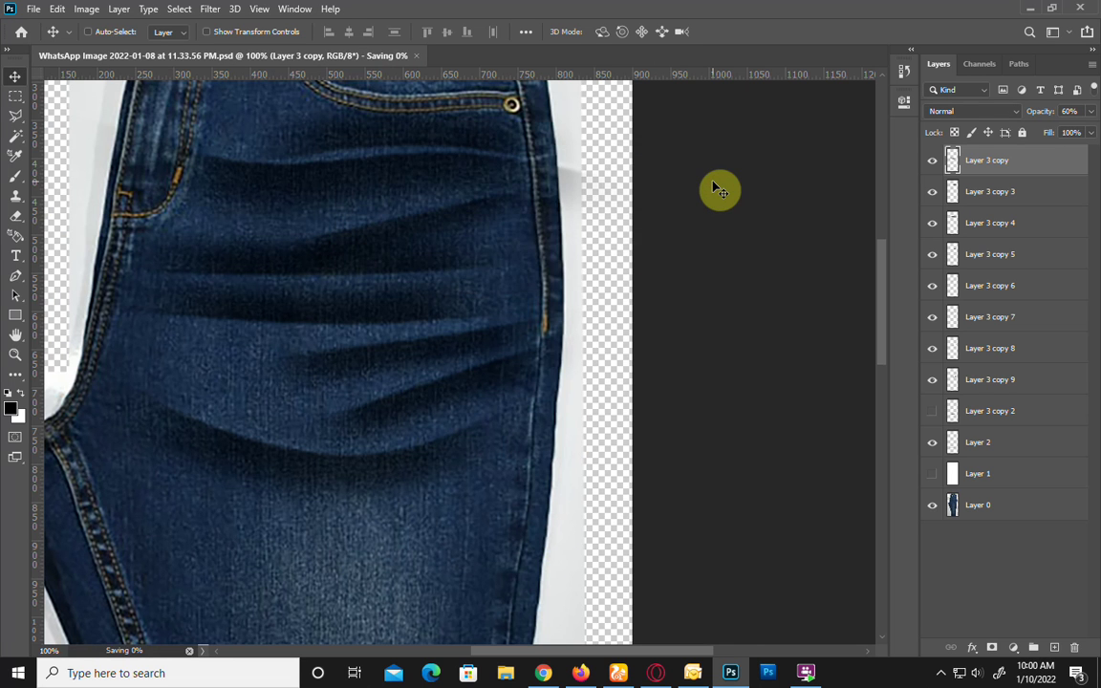
Step: Rotate Layer 2's dark line to vertical and move it onto the centre of the leg
key("ctrl+minus")
key("ctrl+minus")
key("ctrl+minus")
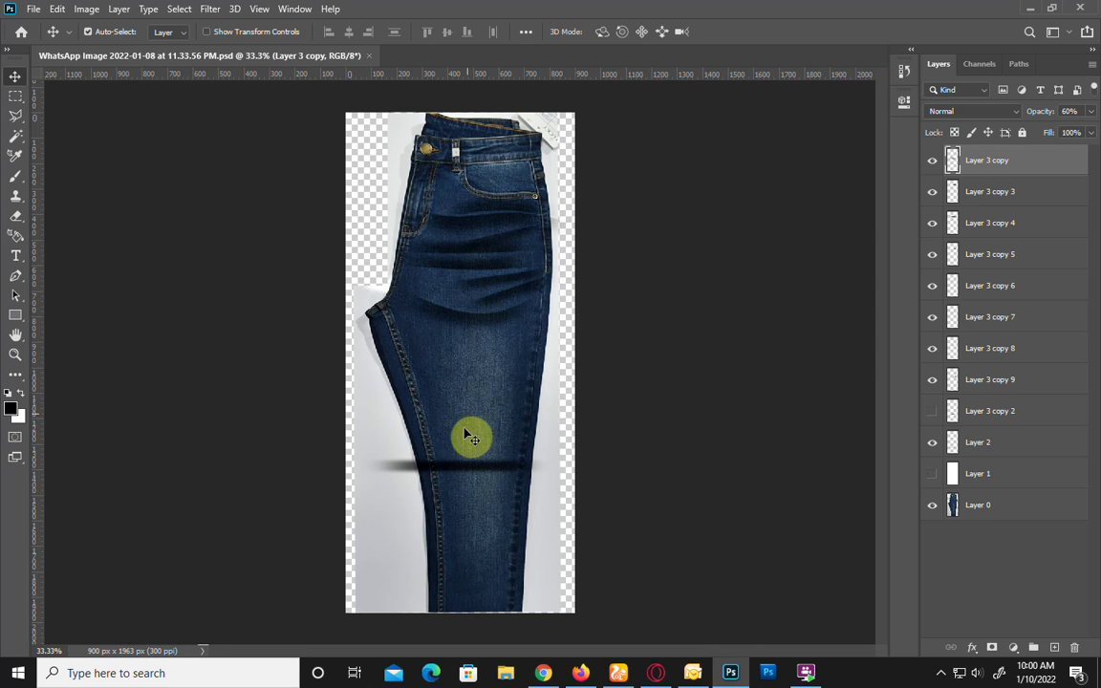
left_click(444, 471, "ctrl")
key("ctrl+t")
left_click_drag(485, 421, 563, 570)
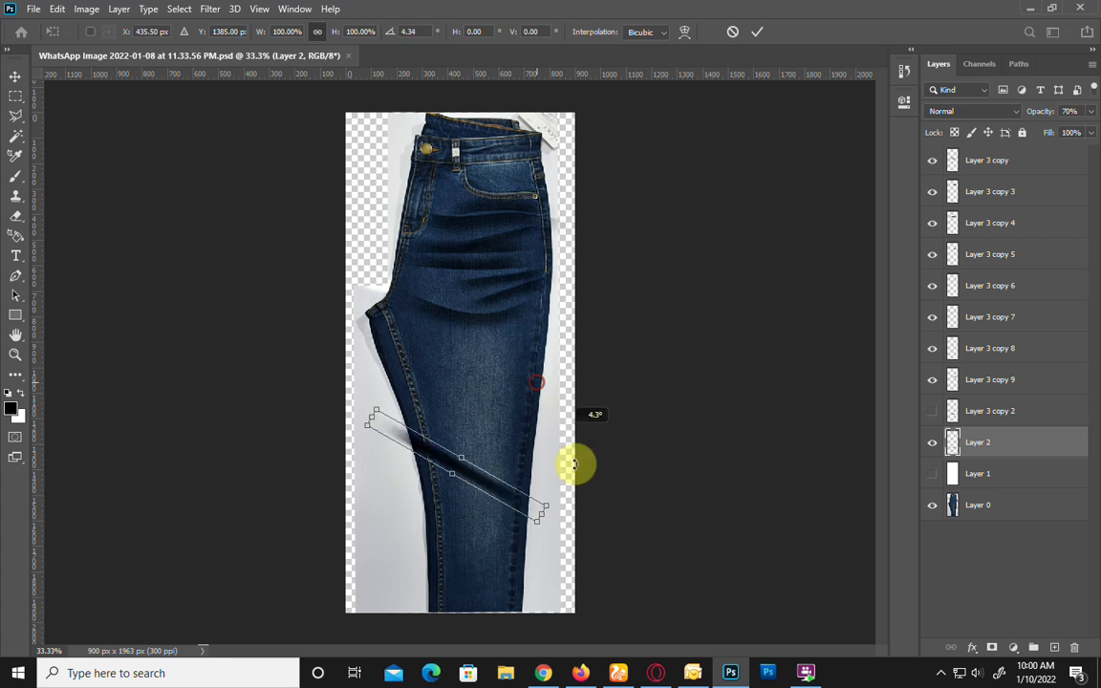
key("Return")
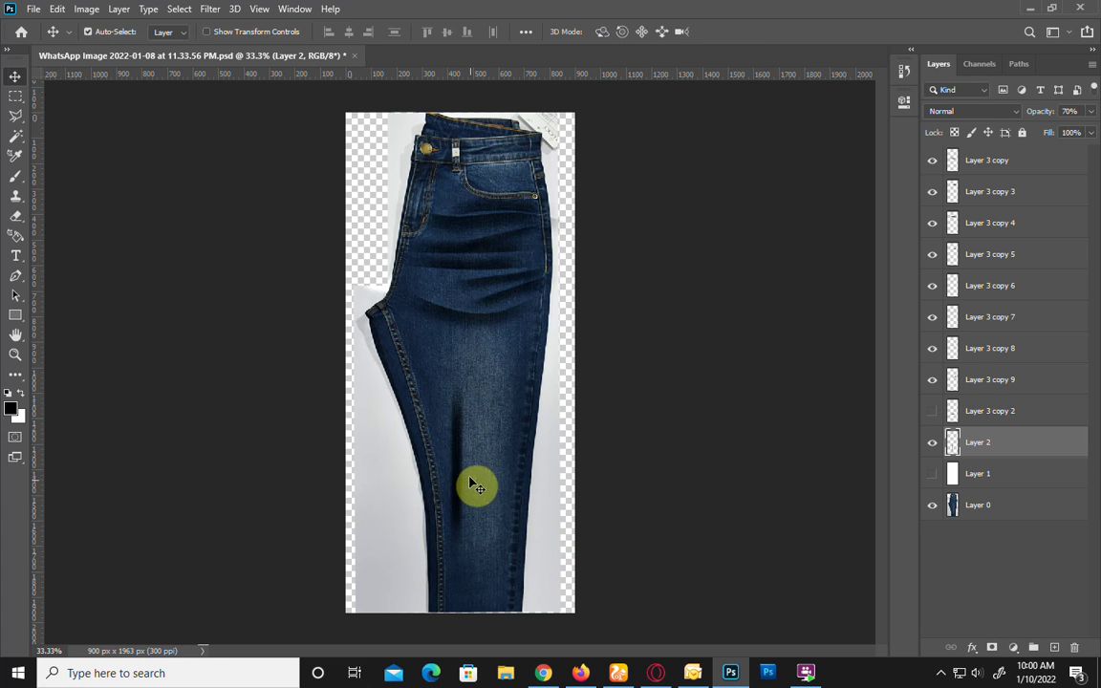
mouse_move(466, 470)
left_mouse_down()
mouse_move(490, 459)
mouse_move(431, 455)
mouse_move(528, 455)
left_mouse_up()
Step: Stretch the Layer 2 streak to about 183% height and 552% width over the leg
key("ctrl+t")
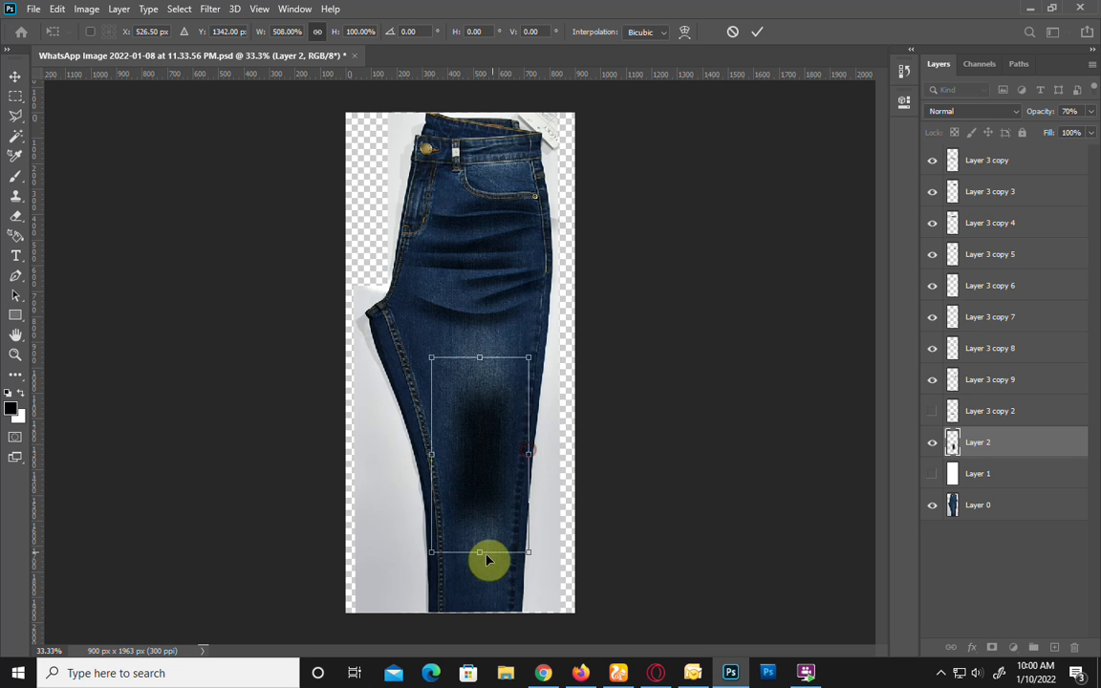
left_click_drag(479, 553, 479, 597)
left_click_drag(481, 359, 485, 239)
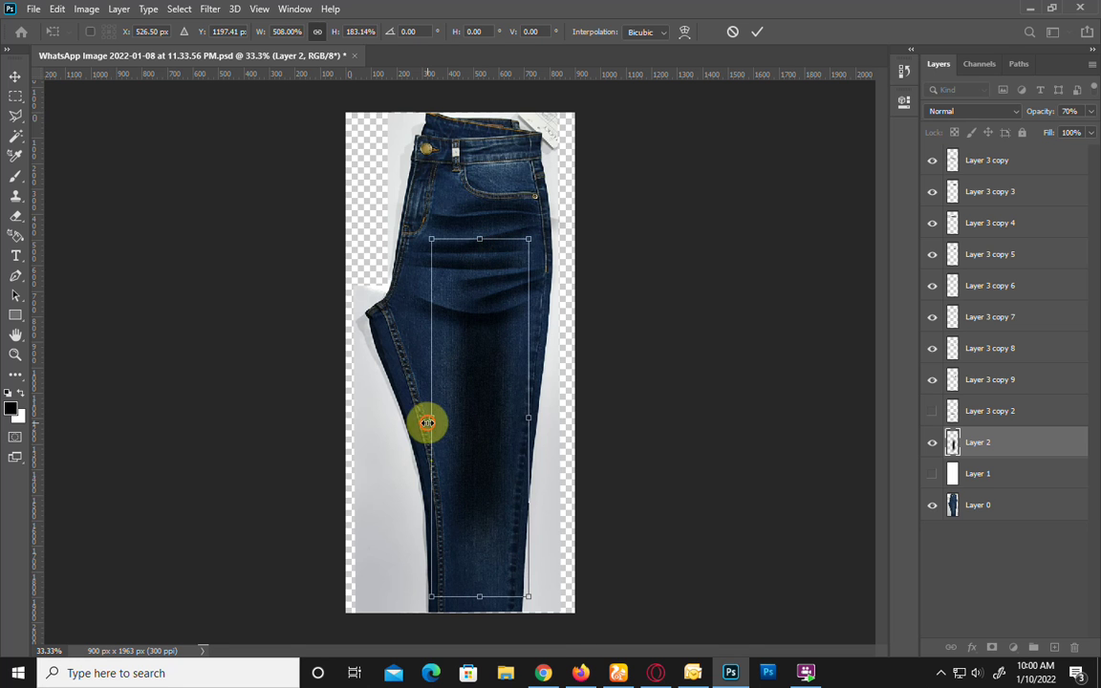
left_click_drag(427, 423, 422, 423)
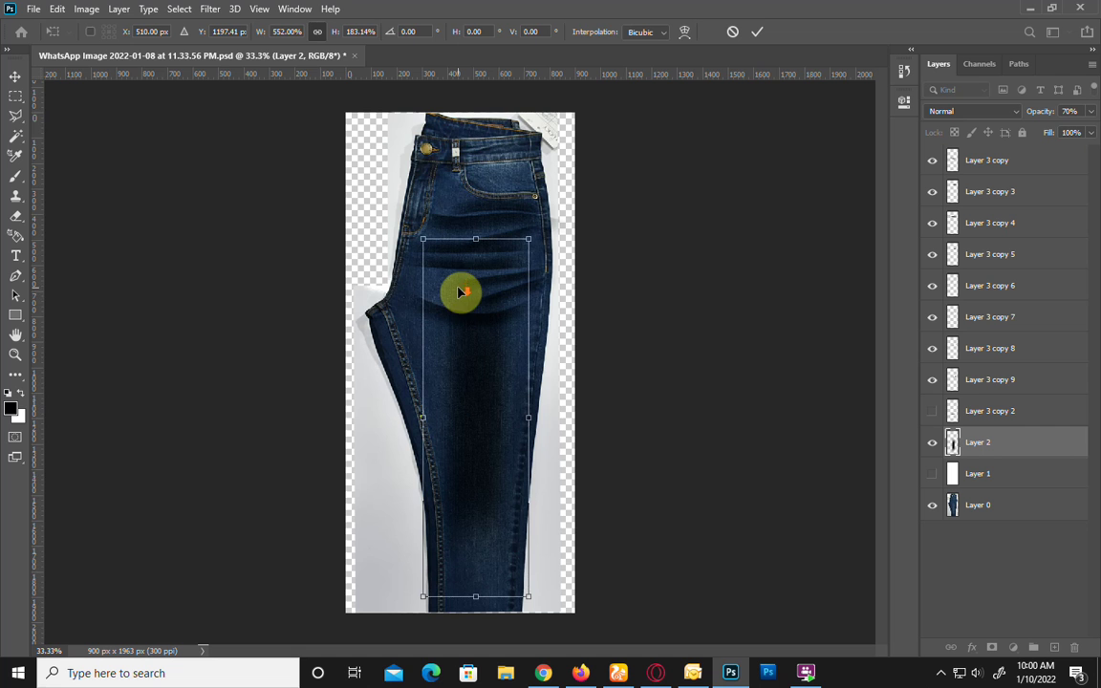
key("ctrl+plus")
key("ctrl+plus")
Step: Warp the Layer 2 streak, pulling its upper edges outward and extending and tapering its bottom
right_click(487, 227)
left_click(497, 327)
left_click_drag(430, 172, 346, 160)
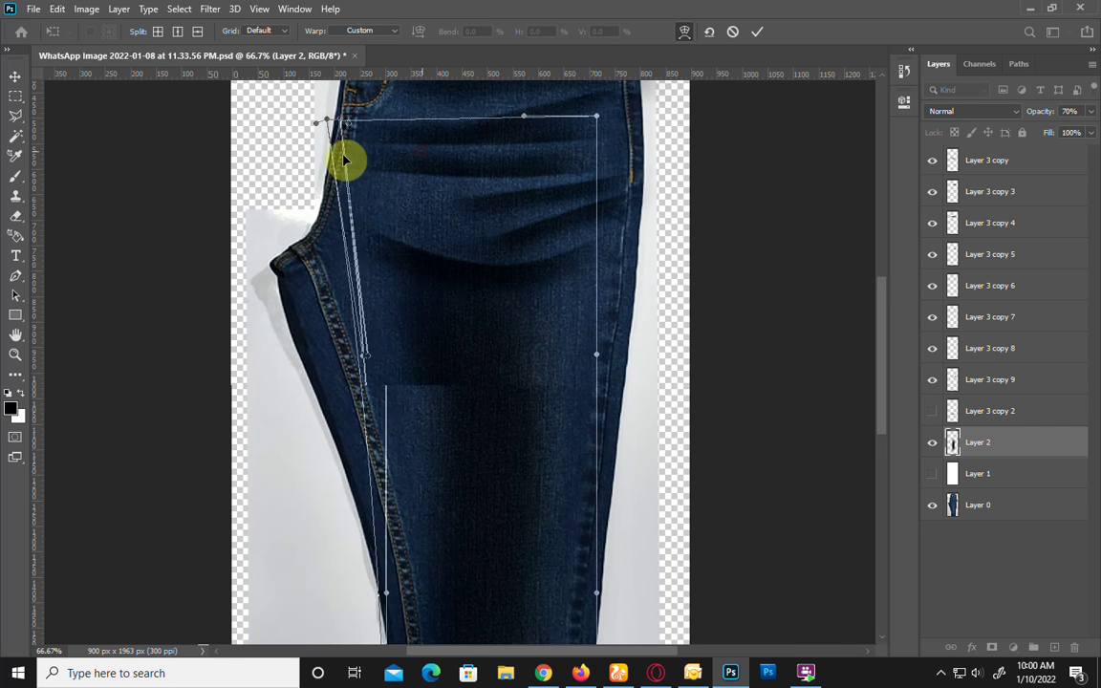
mouse_move(585, 196)
left_mouse_down()
mouse_move(598, 180)
mouse_move(612, 184)
left_mouse_up()
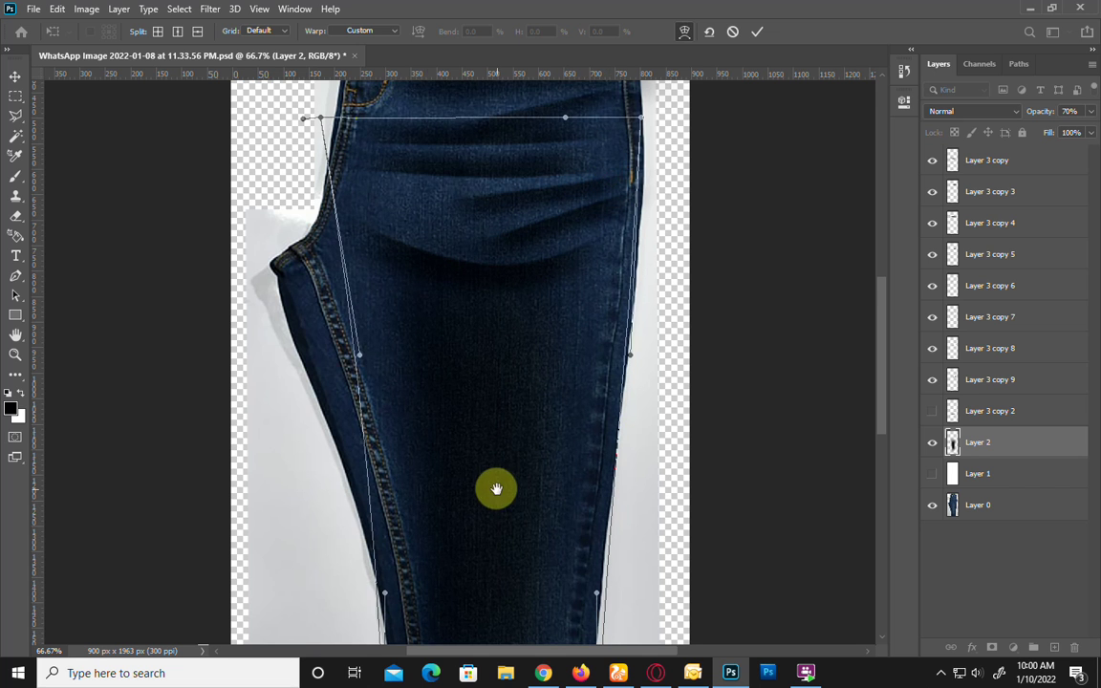
left_click_drag(497, 489, 474, 280)
left_click_drag(441, 464, 503, 647)
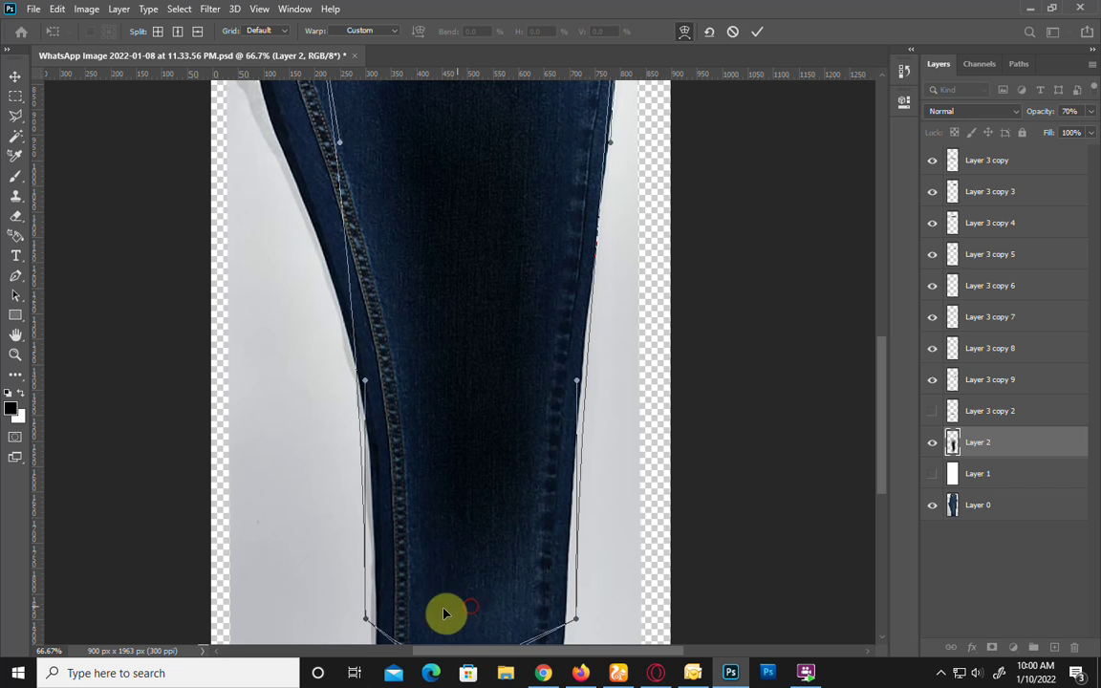
left_click_drag(368, 617, 383, 614)
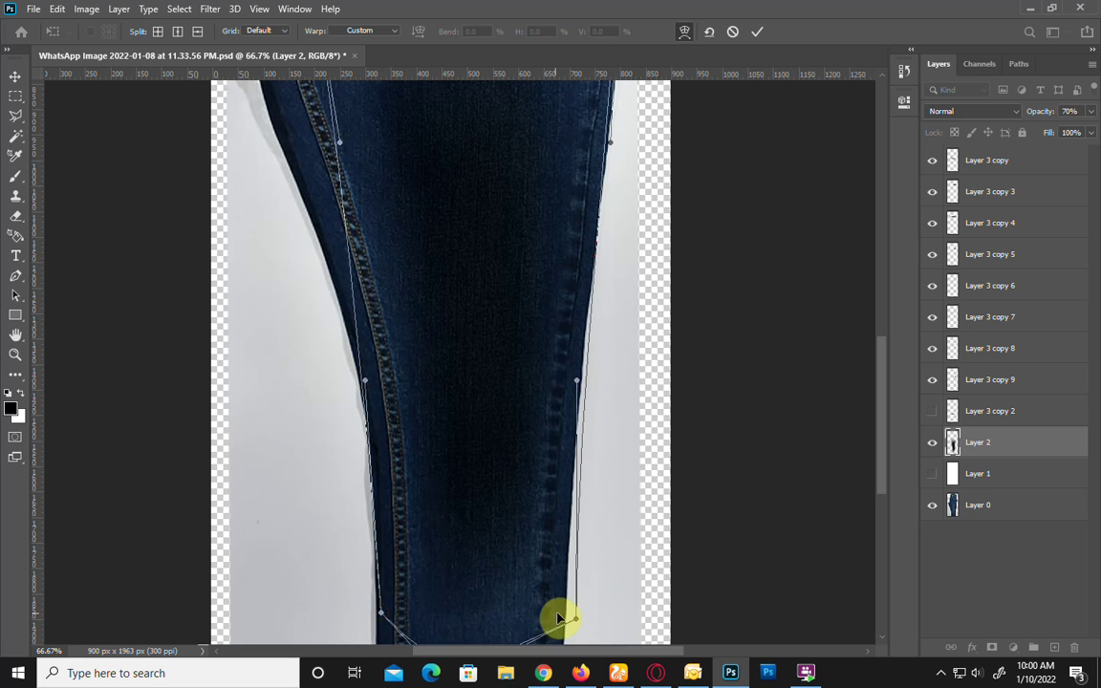
left_click_drag(582, 626, 563, 621)
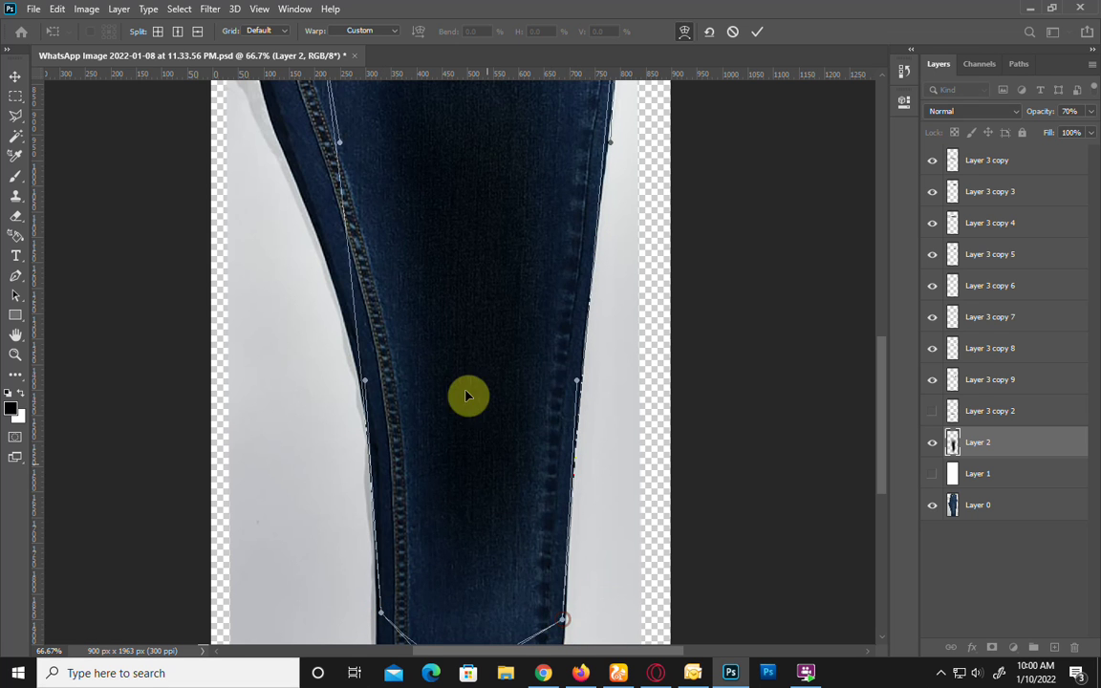
Step: Spread the streak's top corners outward, narrow its lower sides to the leg, and commit the warp
left_click_drag(428, 389, 405, 516)
left_click_drag(302, 211, 264, 163)
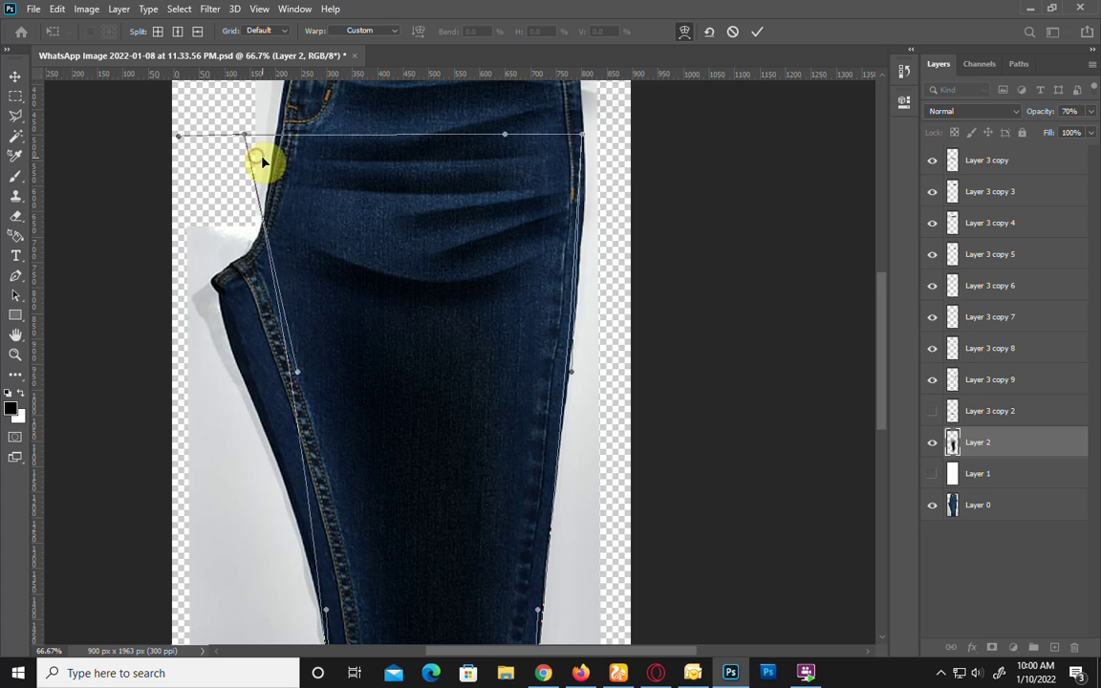
left_click_drag(552, 158, 575, 160)
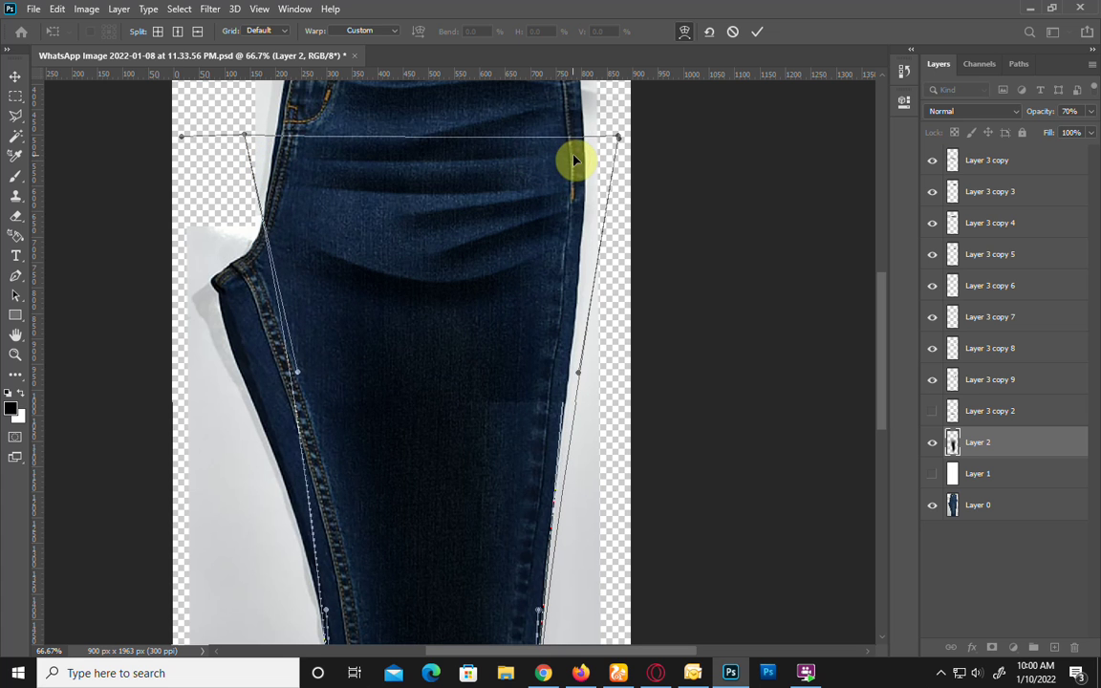
left_click_drag(318, 542, 327, 536)
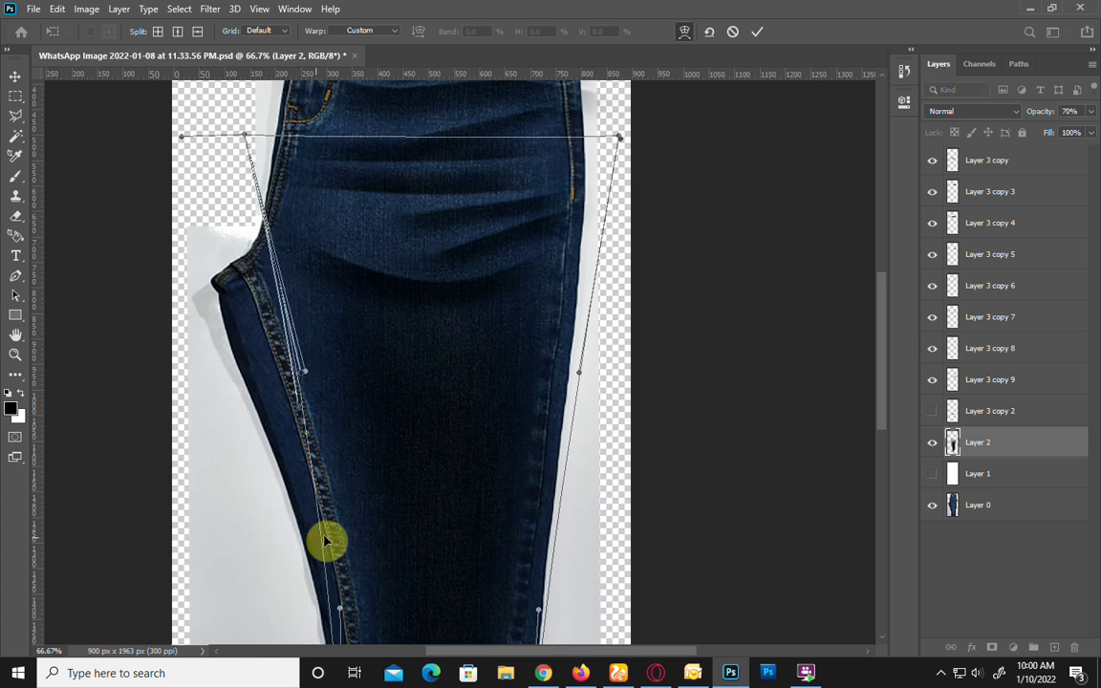
left_click_drag(536, 560, 534, 562)
key("Return")
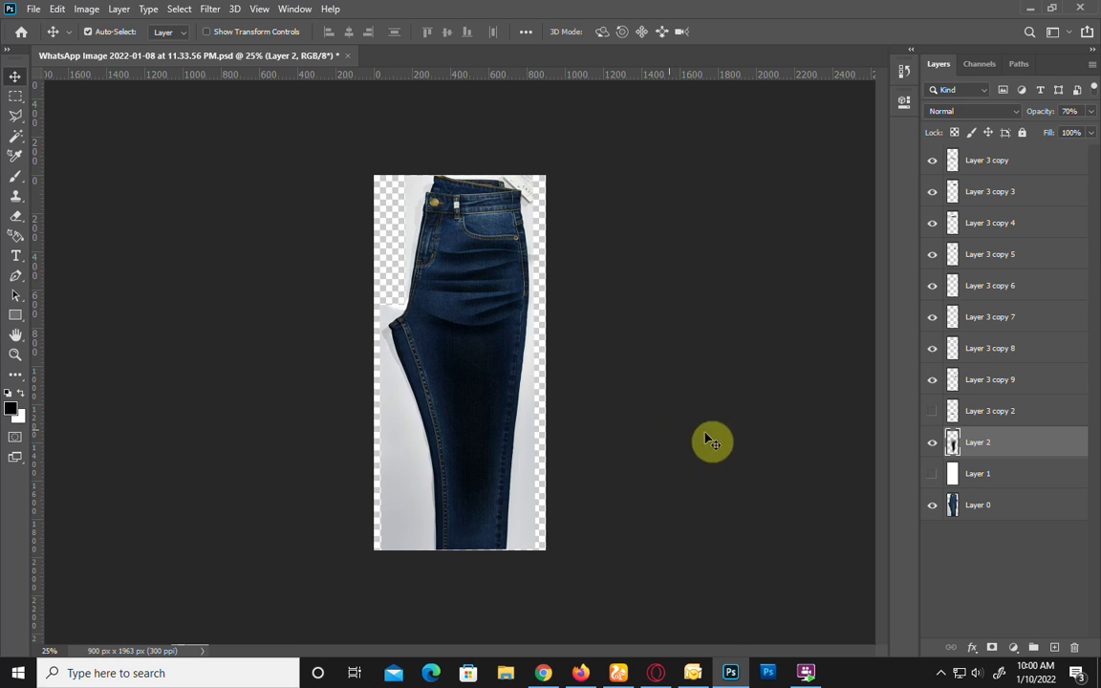
Step: Show the white Layer 1 background and apply a 10 px Gaussian Blur to the Layer 2 shadow
left_click(931, 475)
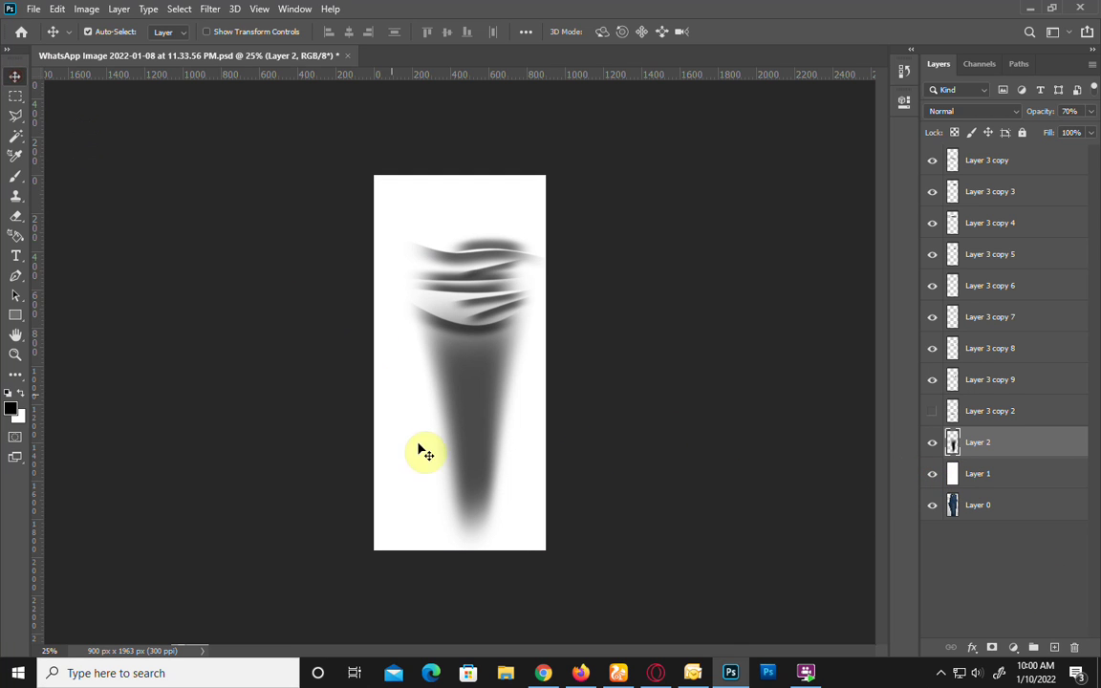
left_click(210, 9)
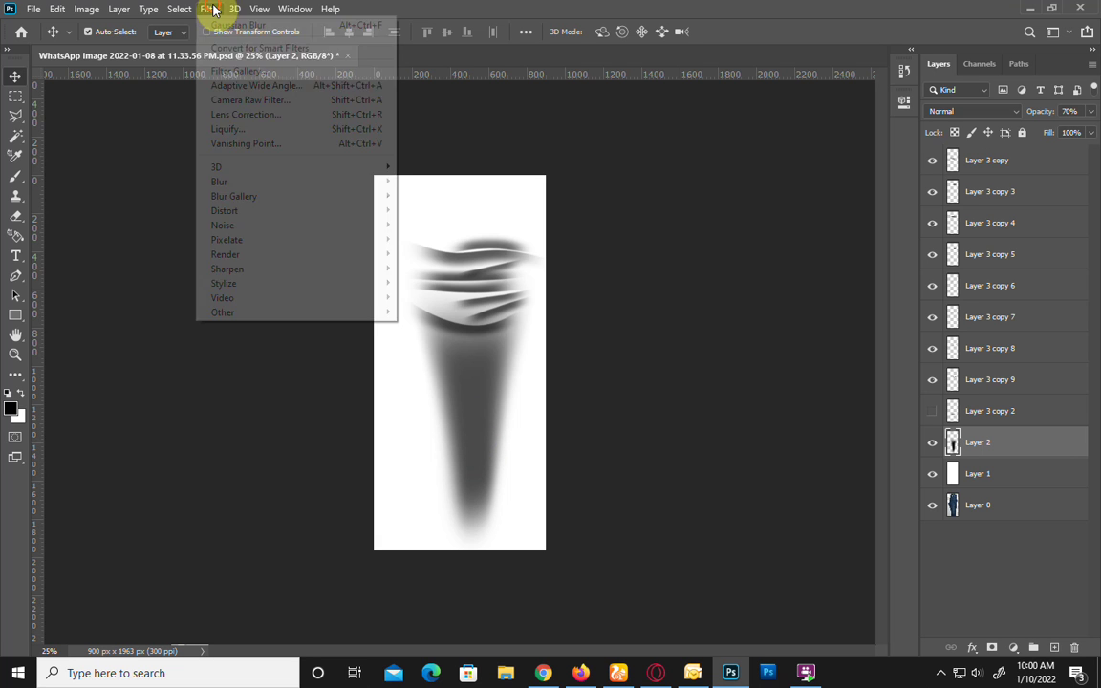
mouse_move(219, 181)
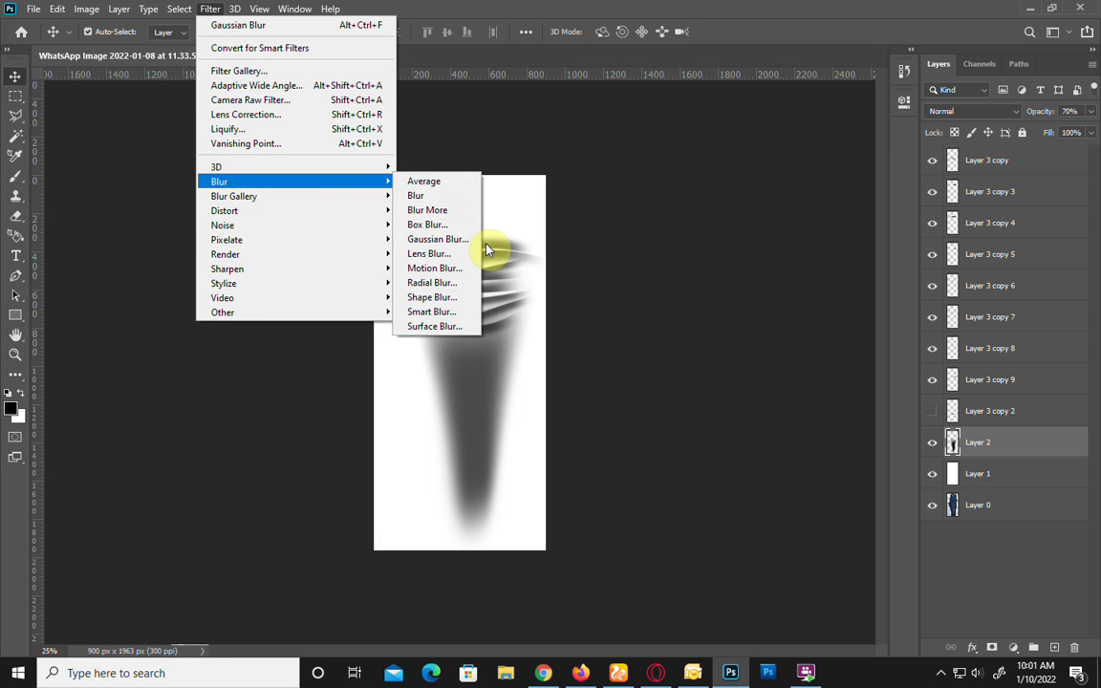
left_click(464, 240)
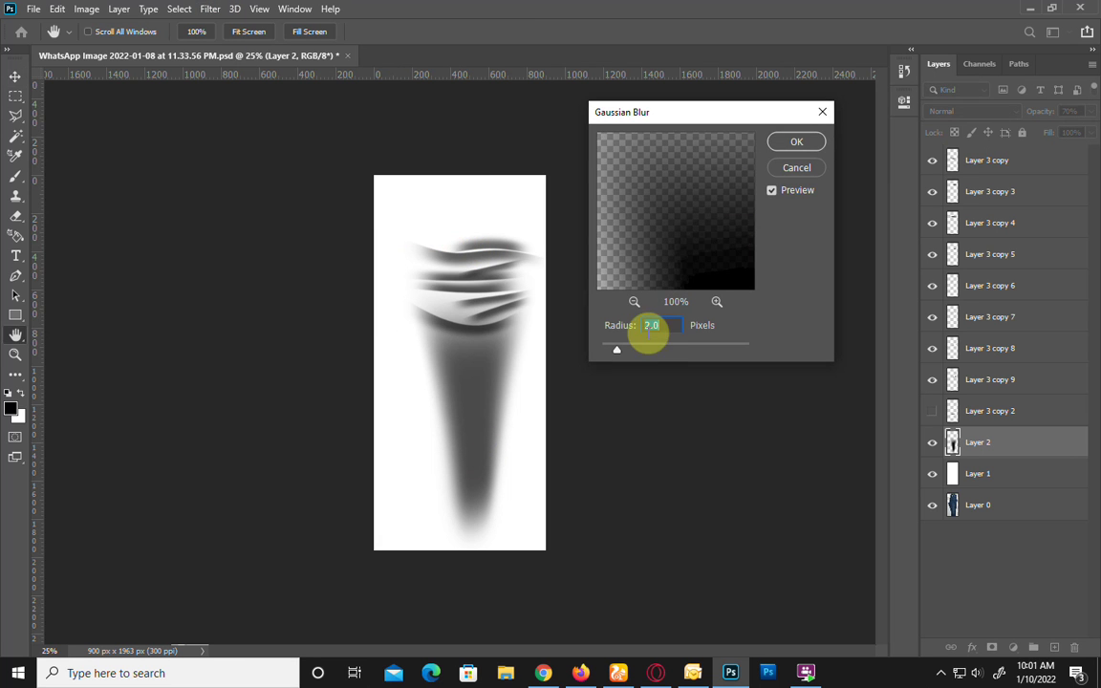
type("10")
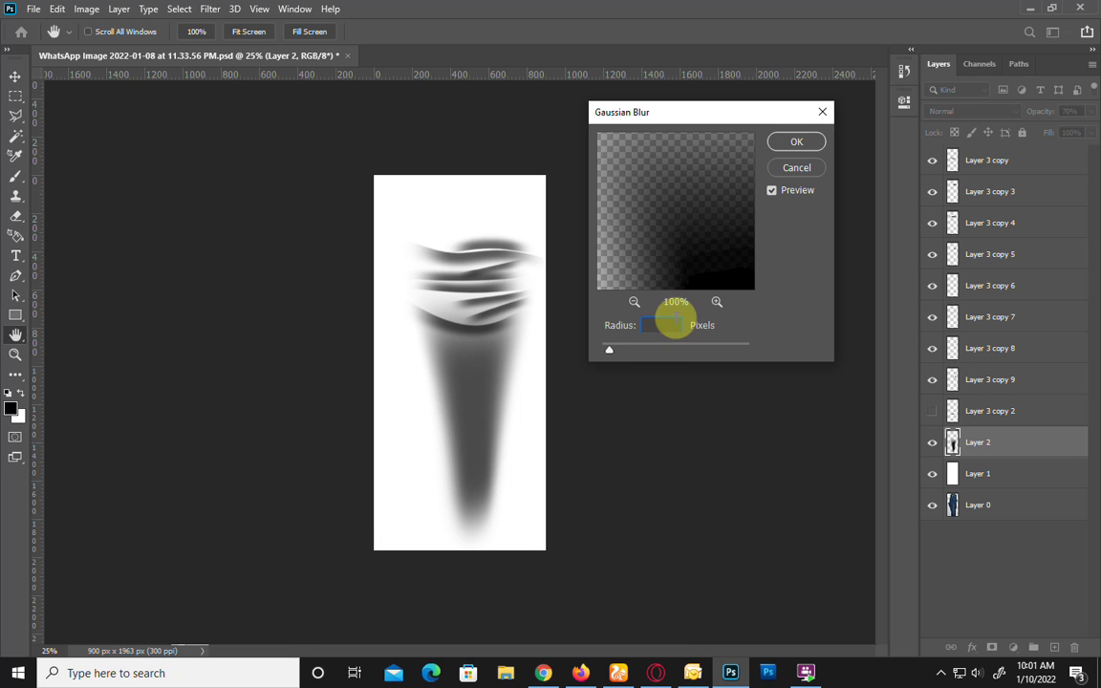
key("Return")
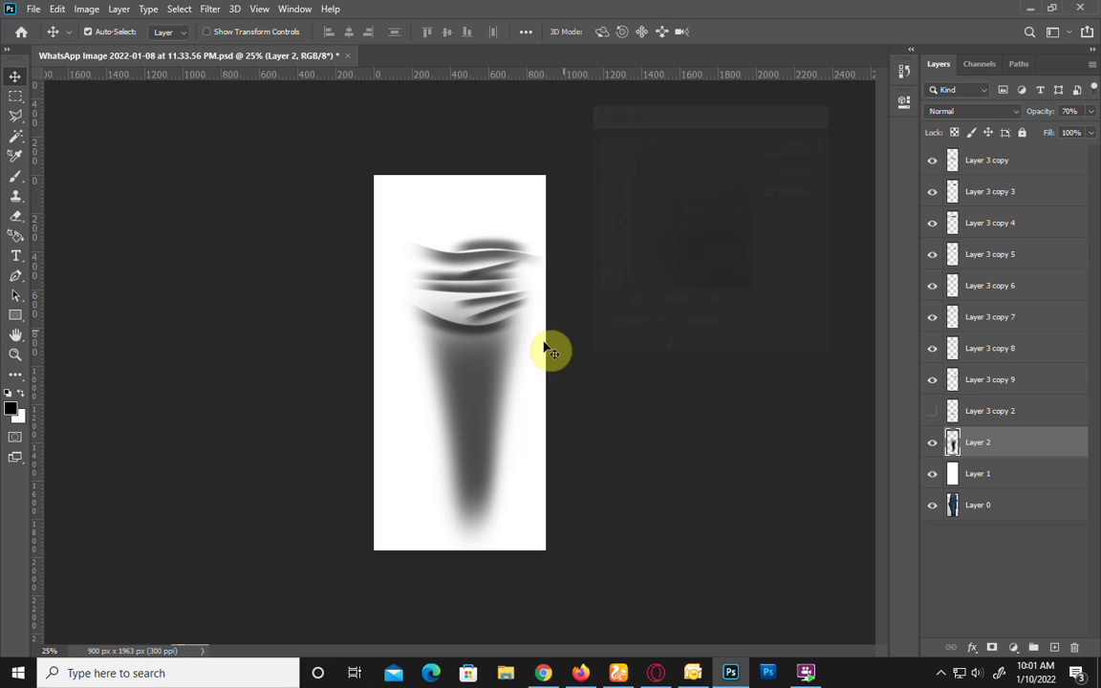
Step: Apply two Motion Blurs to the shadow, the second a vertical 90° blur with a longer distance
left_click(211, 9)
mouse_move(219, 181)
left_click(435, 268)
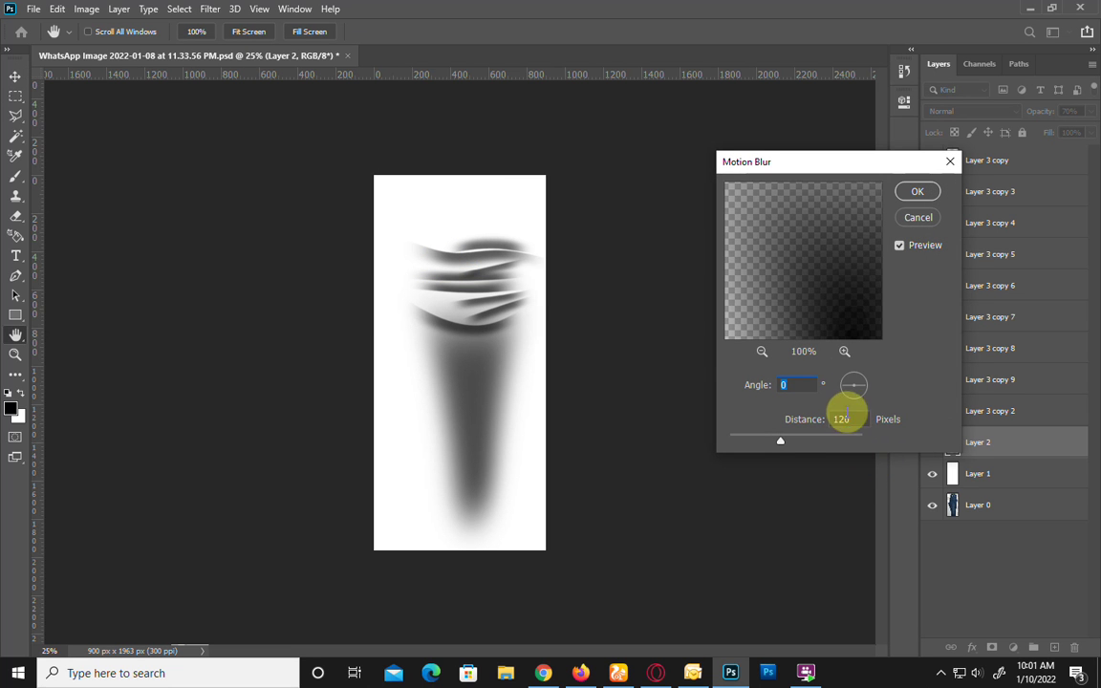
left_click(916, 193)
left_click(210, 10)
mouse_move(219, 182)
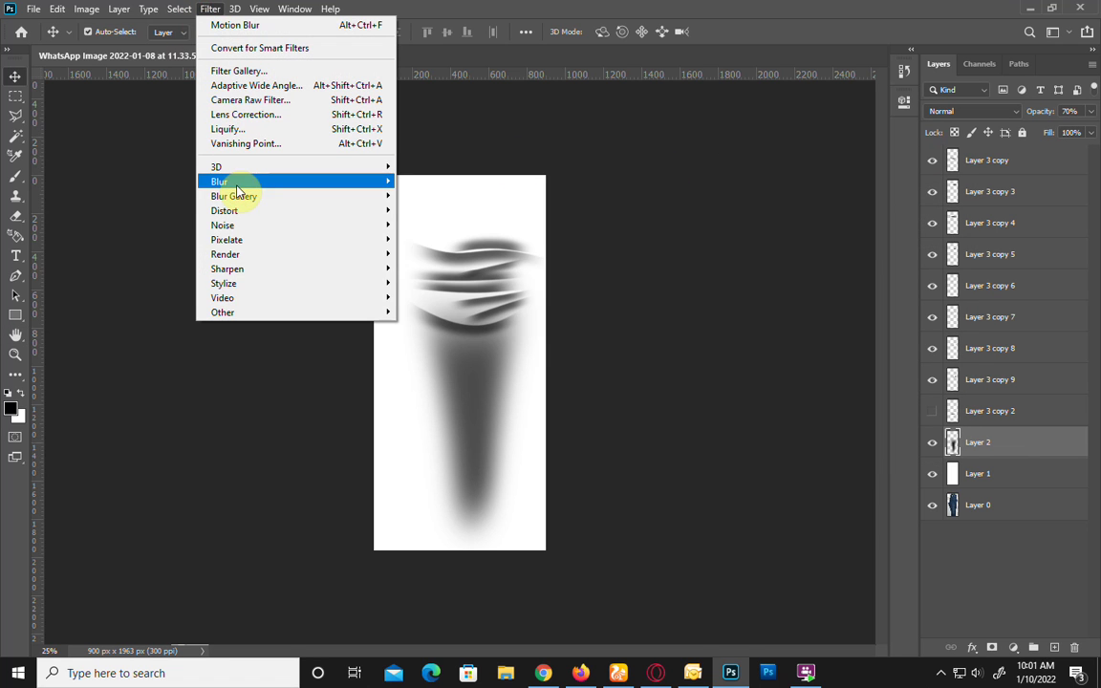
left_click(435, 271)
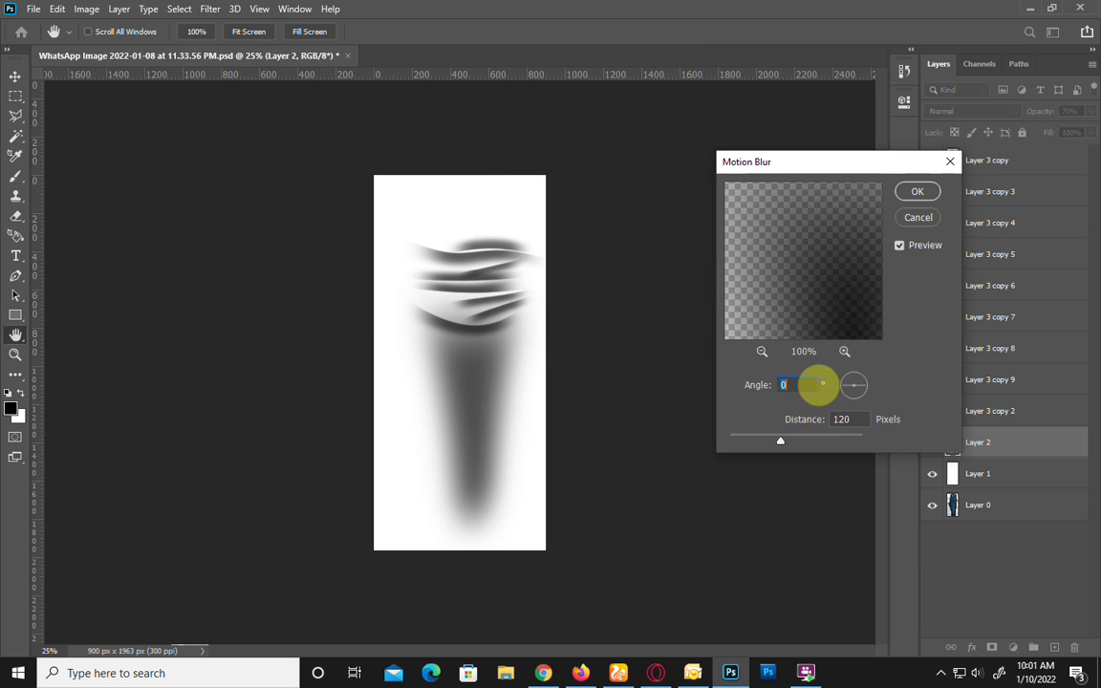
type("0")
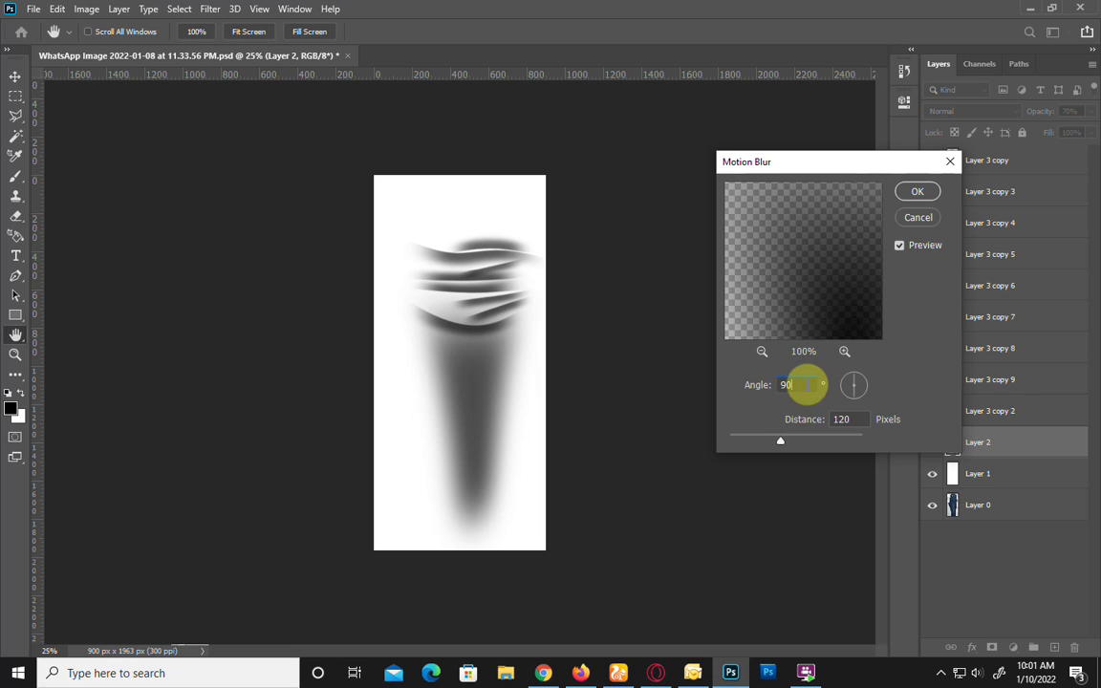
left_click(845, 420)
type("00")
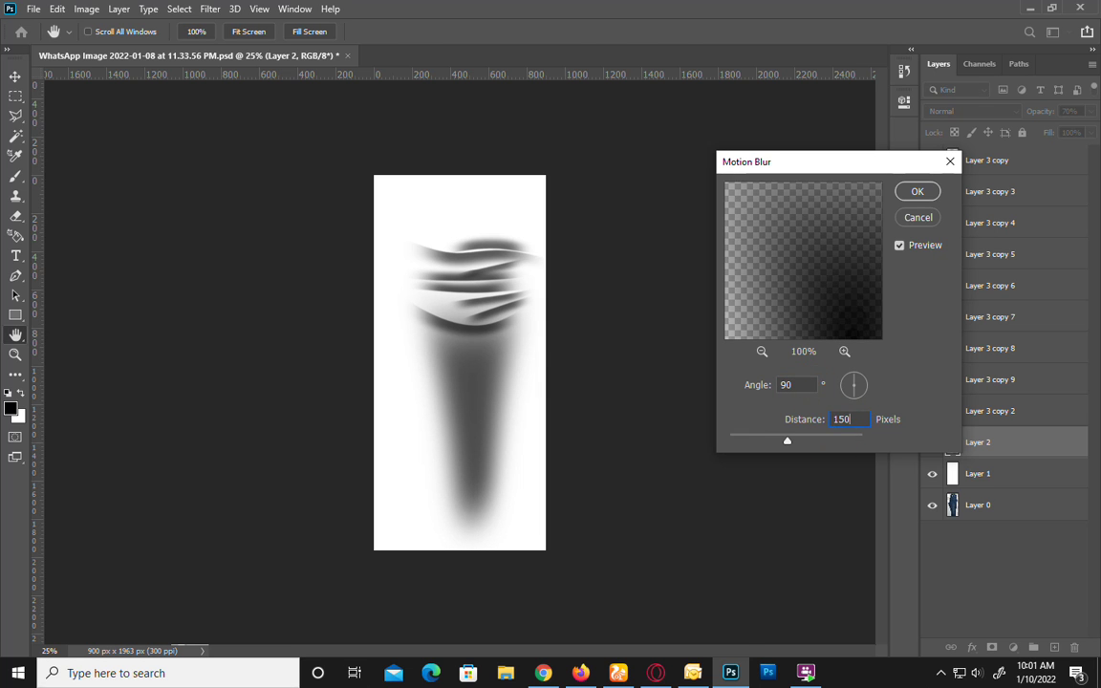
key("Return")
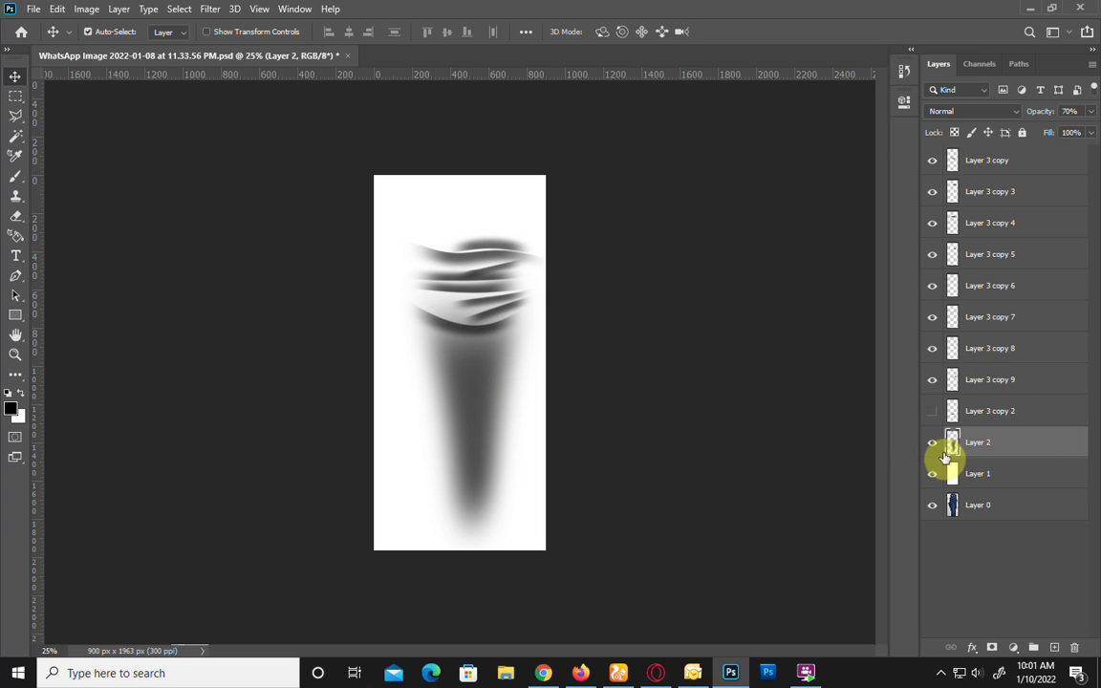
Step: Check the white layer's visibility and set Layer 3 copy's opacity to 55%
left_click(928, 410)
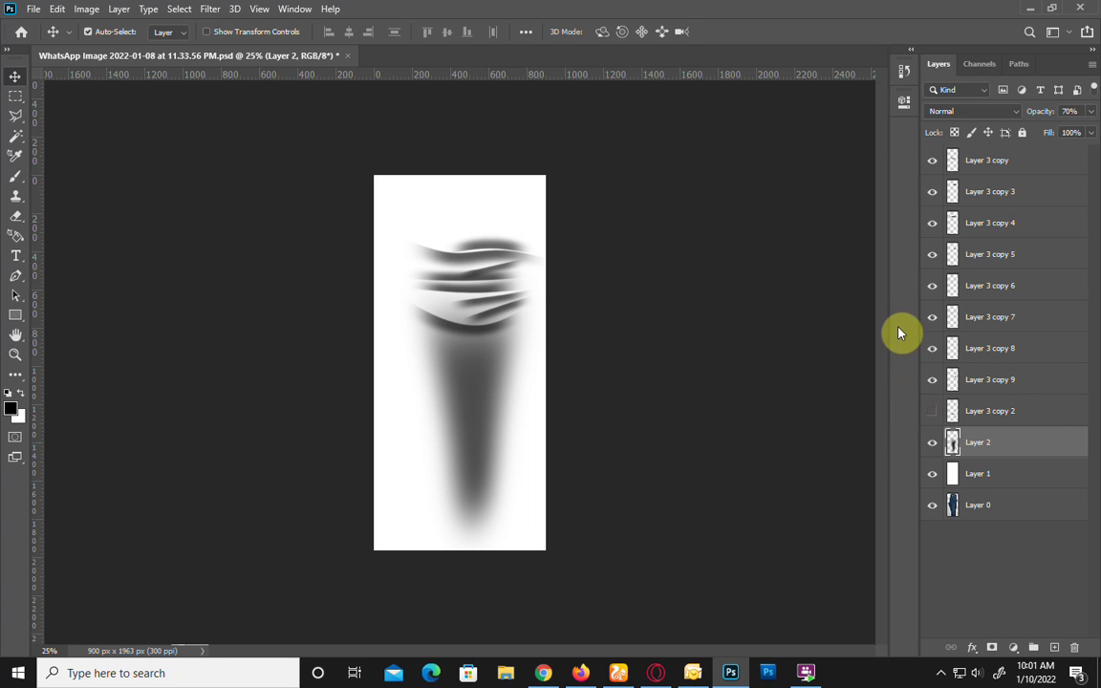
left_click(930, 475)
left_click(930, 476)
left_click(930, 475)
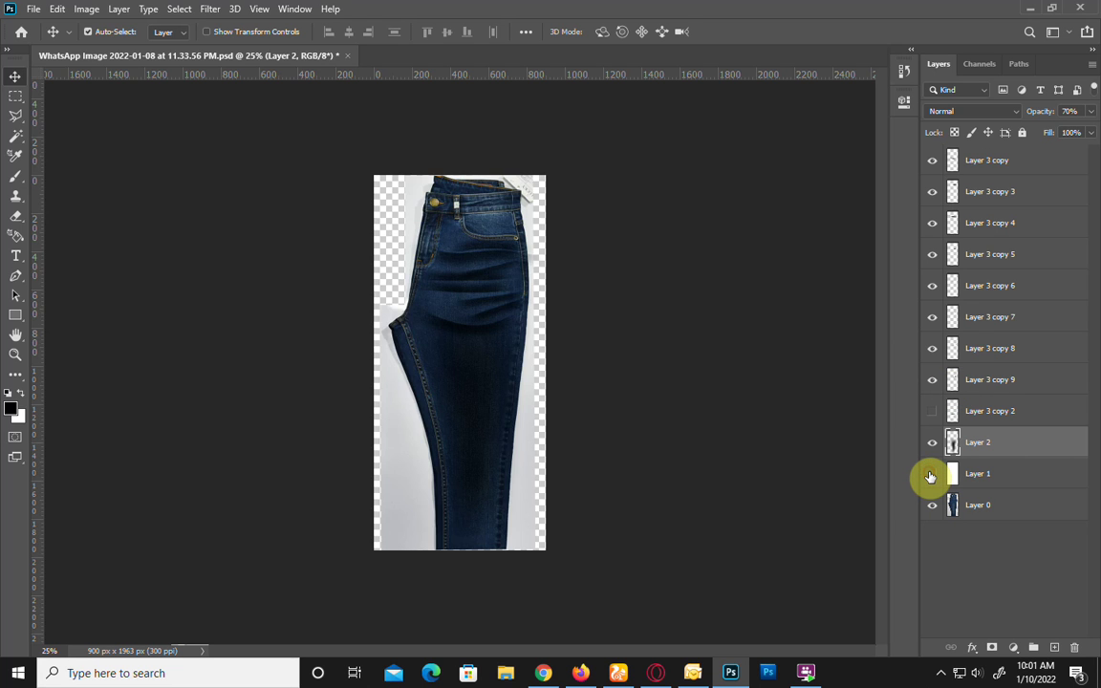
left_click(462, 330)
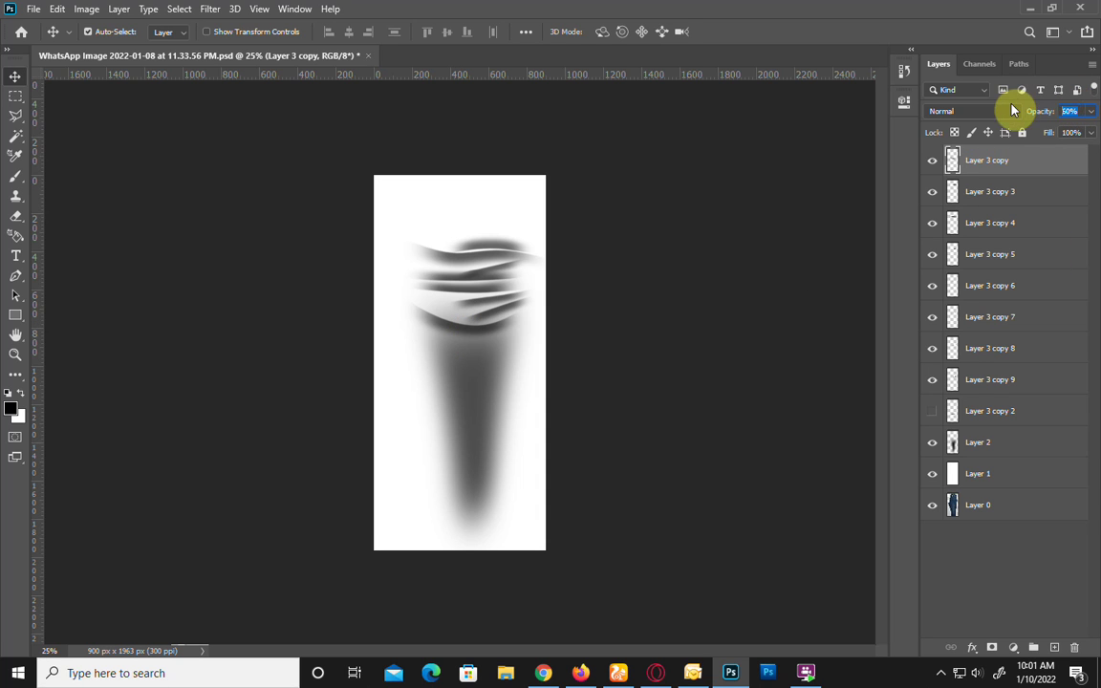
type("55")
key("Return")
Step: Duplicate Layer 0 and hide Layer 1 and the original Layer 0 so only the copy shows
left_click(927, 442)
left_click(927, 443)
left_click(992, 509)
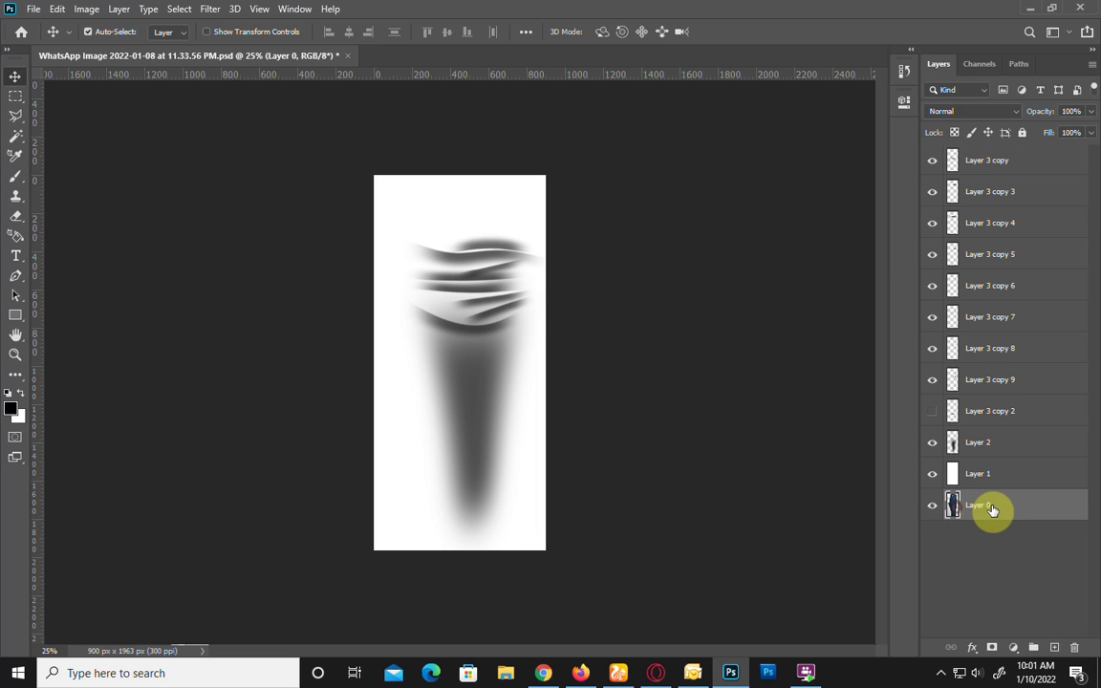
left_click_drag(992, 509, 1052, 645)
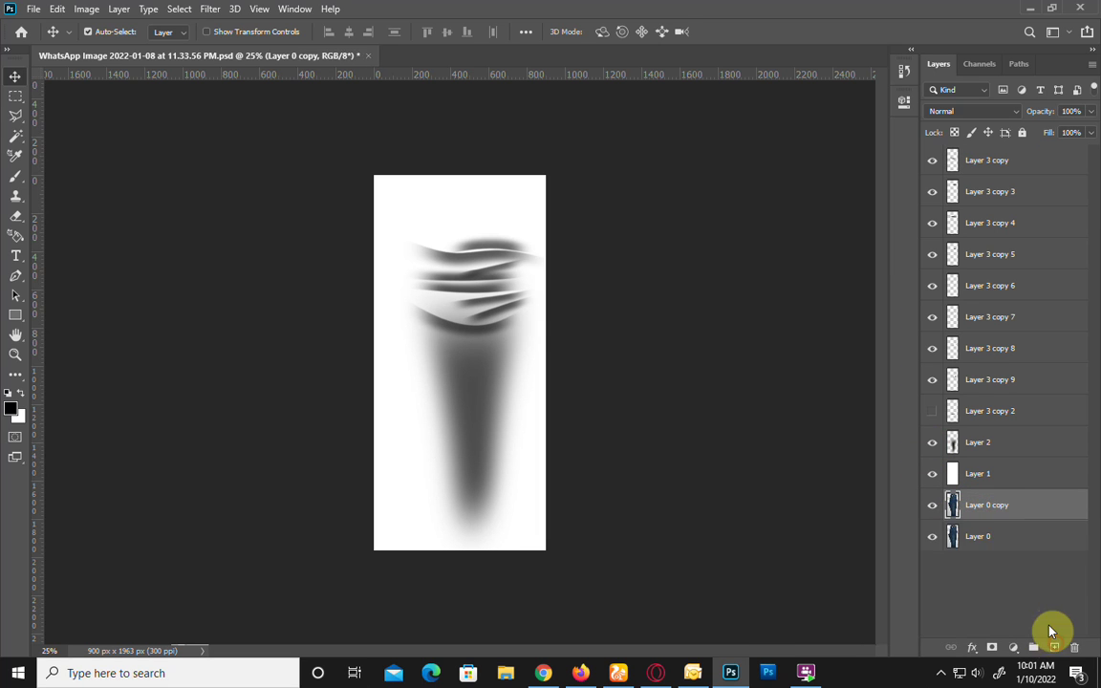
left_click(932, 536)
left_click(932, 474)
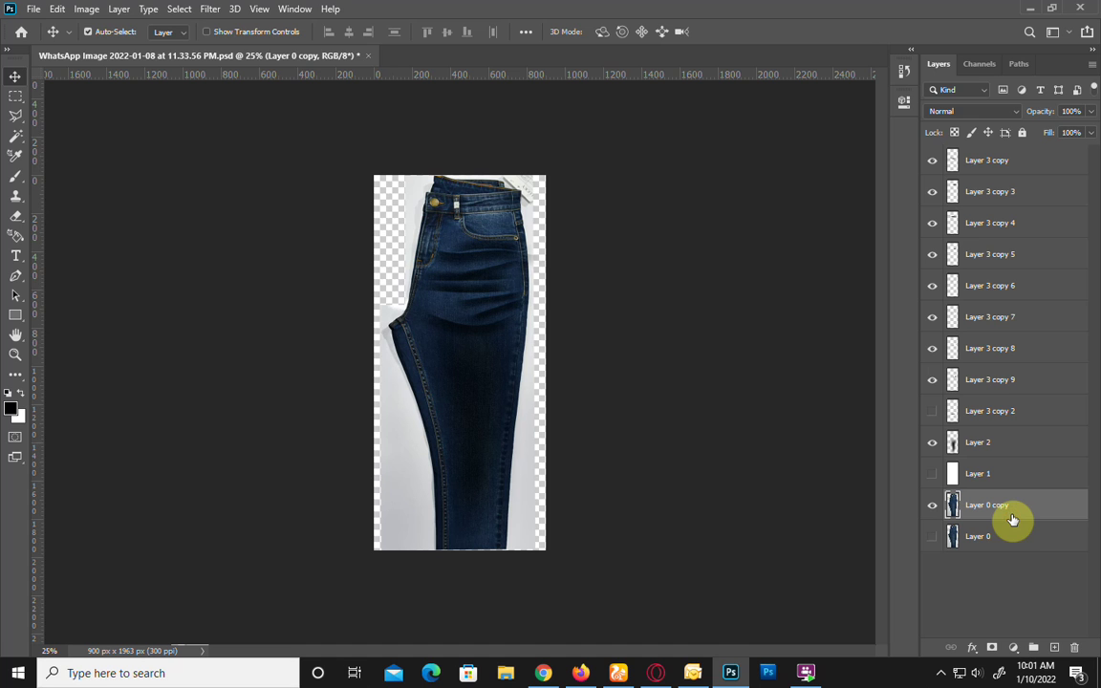
Step: Desaturate the Layer 0 copy with Shift+Ctrl+U and invert it into a negative with Ctrl+I
key("ctrl+u")
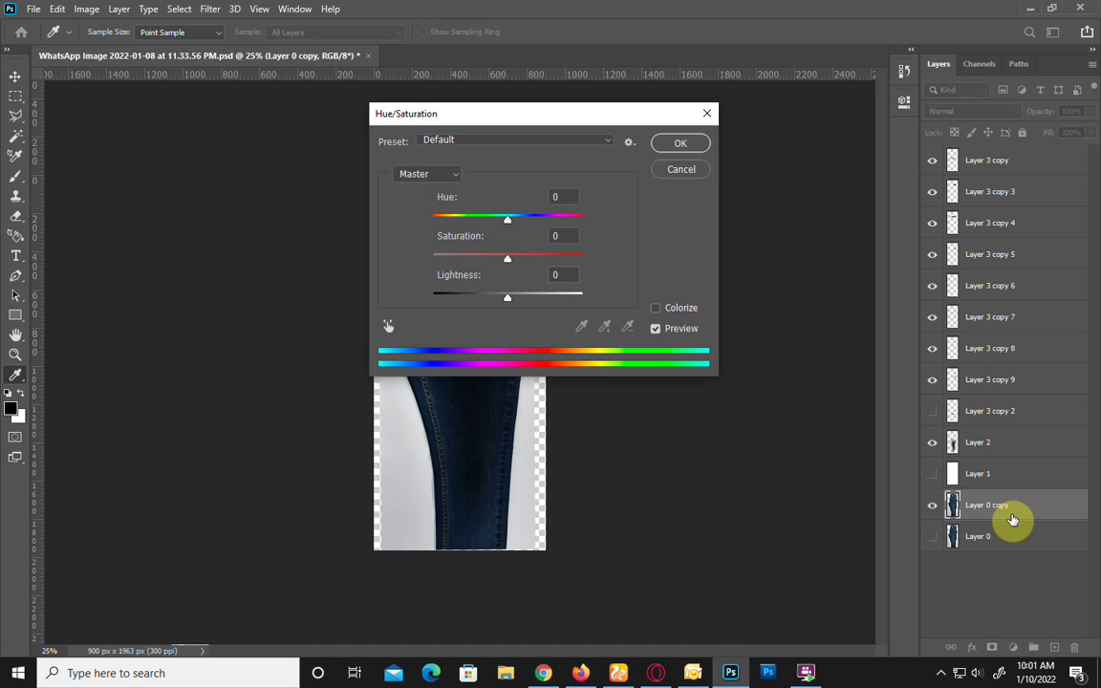
key("Escape")
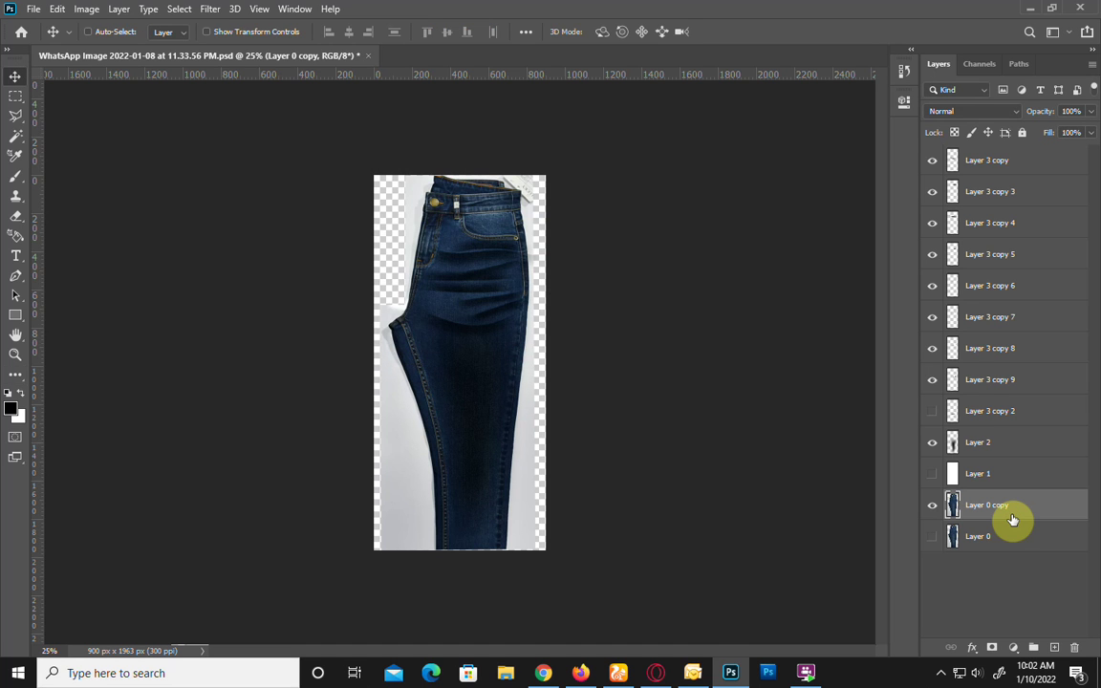
key("ctrl+shift+u")
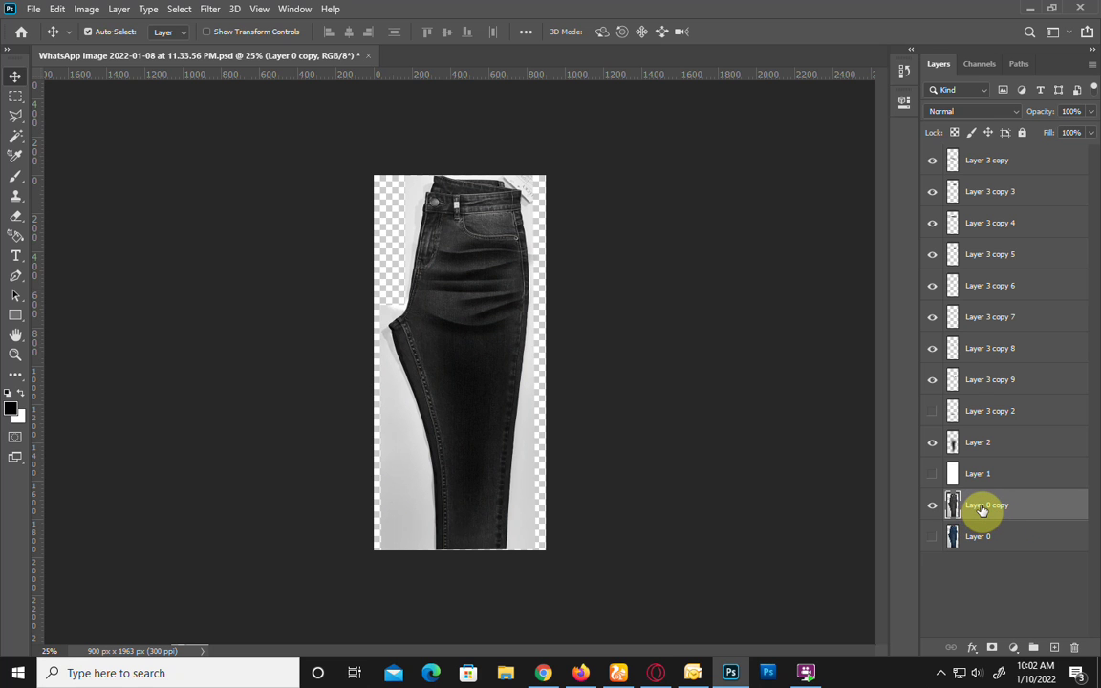
key("ctrl+i")
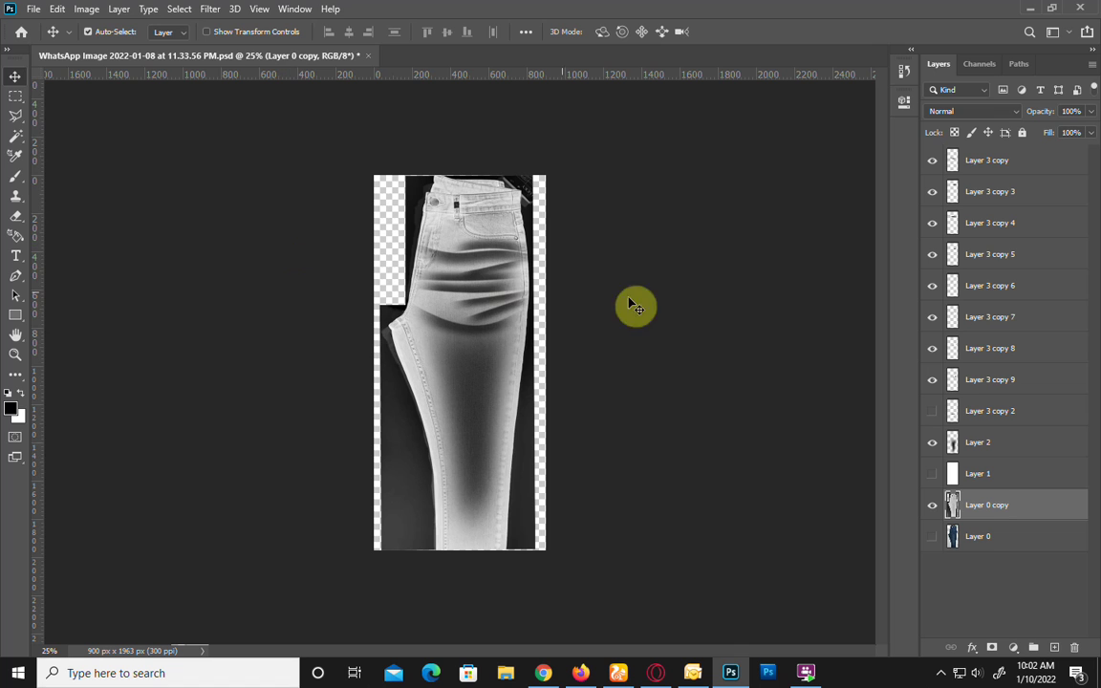
key("ctrl+plus")
key("ctrl+plus")
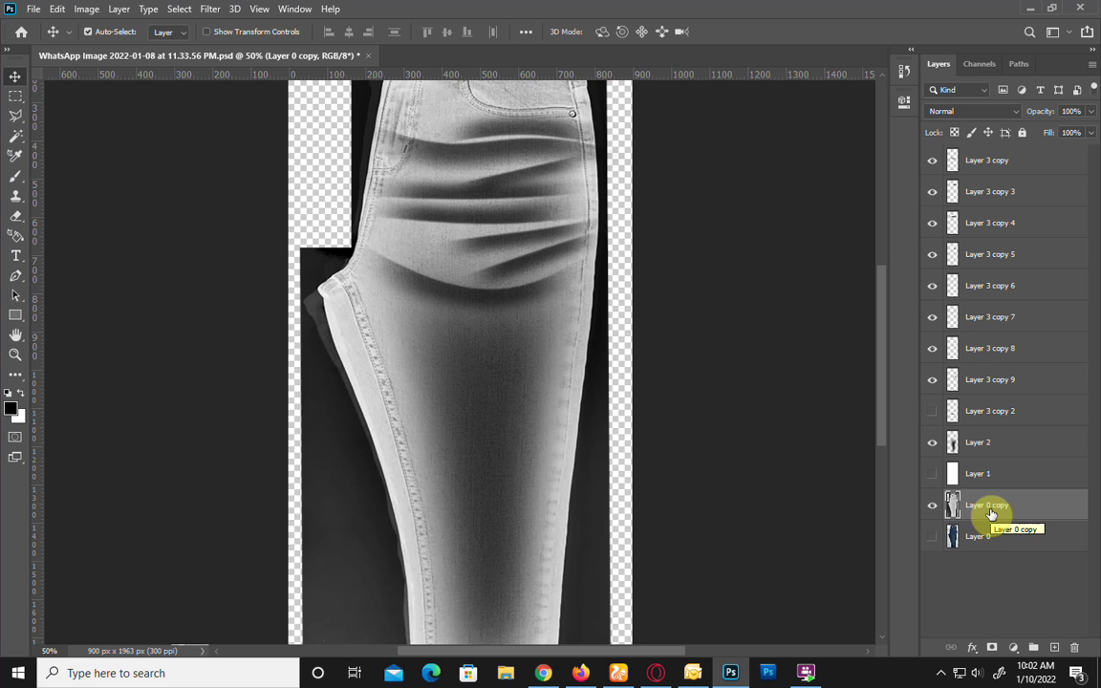
key("ctrl+minus")
key("ctrl+minus")
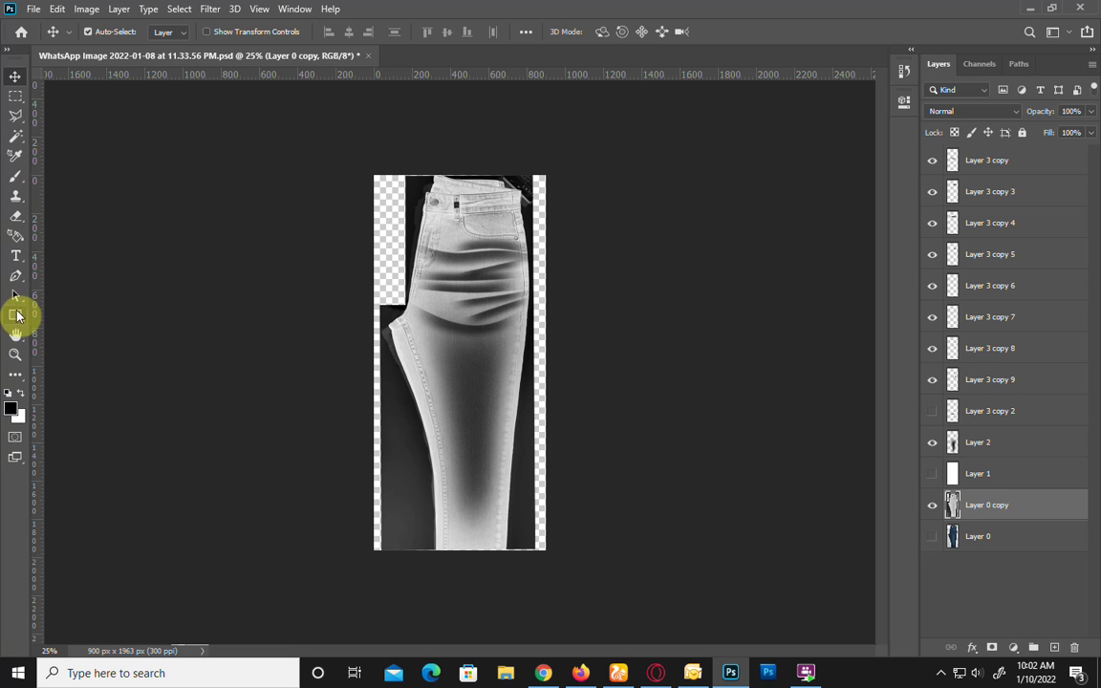
Step: Trace a Pen path around the inverted jeans leg's outline and load it as a selection
left_click(15, 275)
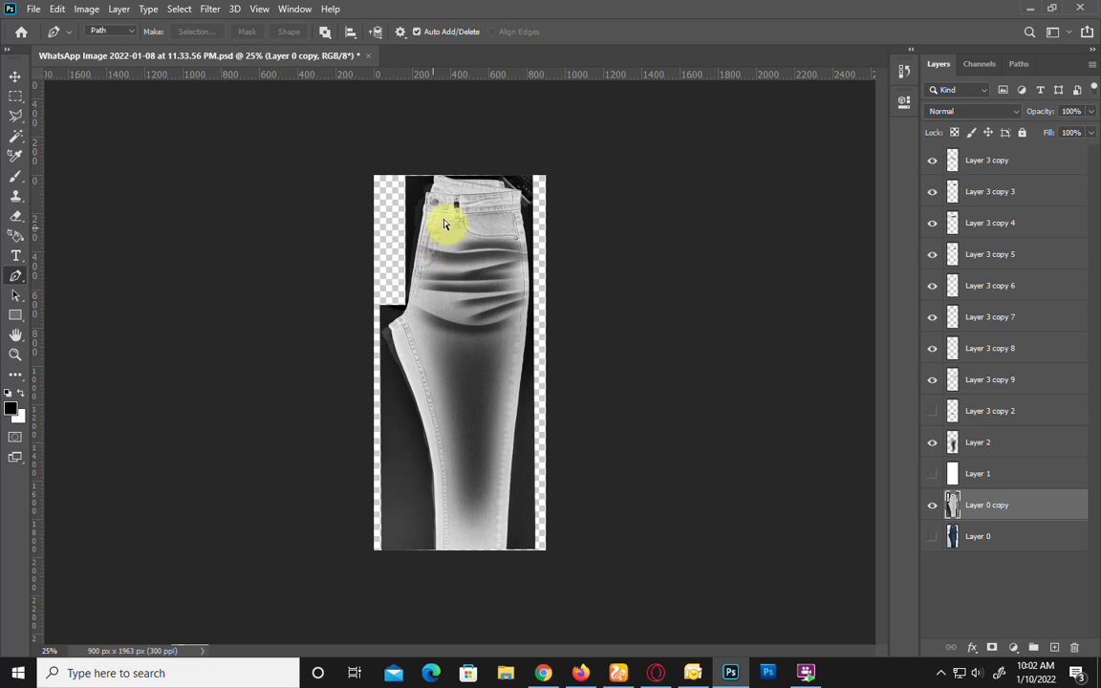
key("ctrl+plus")
key("ctrl+plus")
key("ctrl+plus")
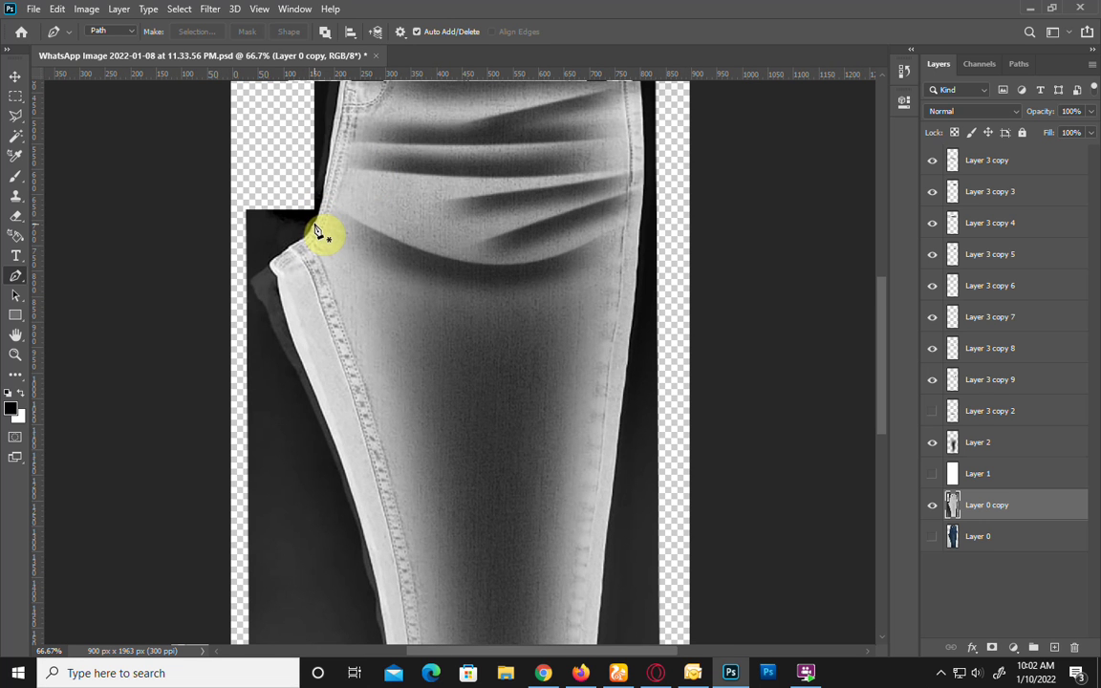
left_click(314, 219)
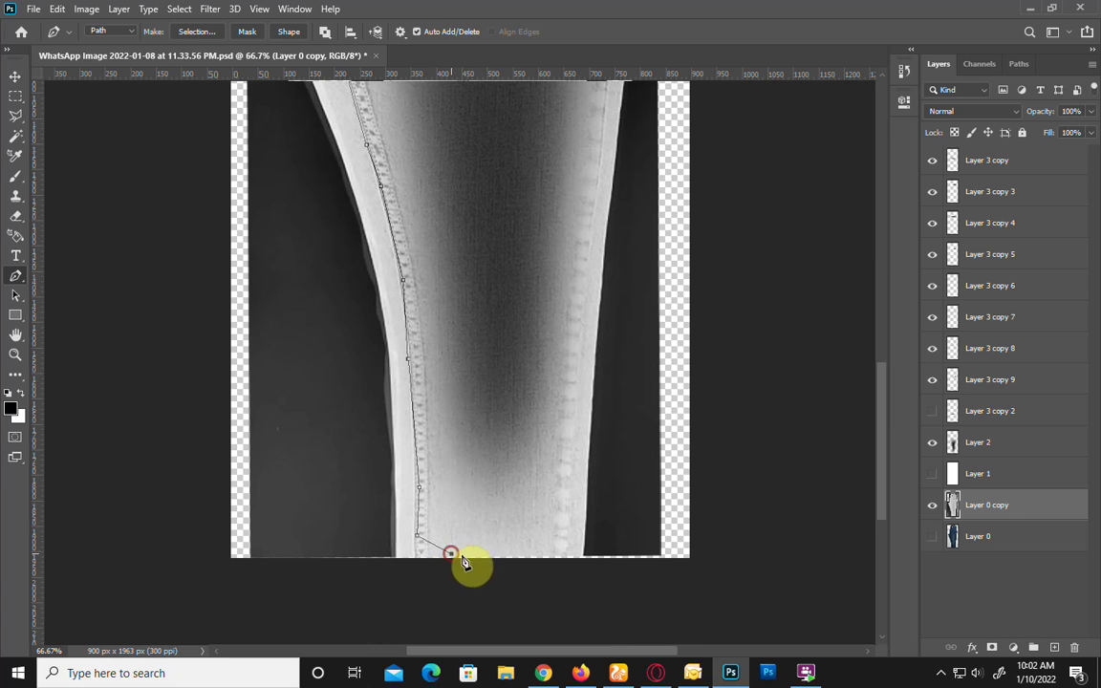
left_click(521, 556)
left_click(581, 554)
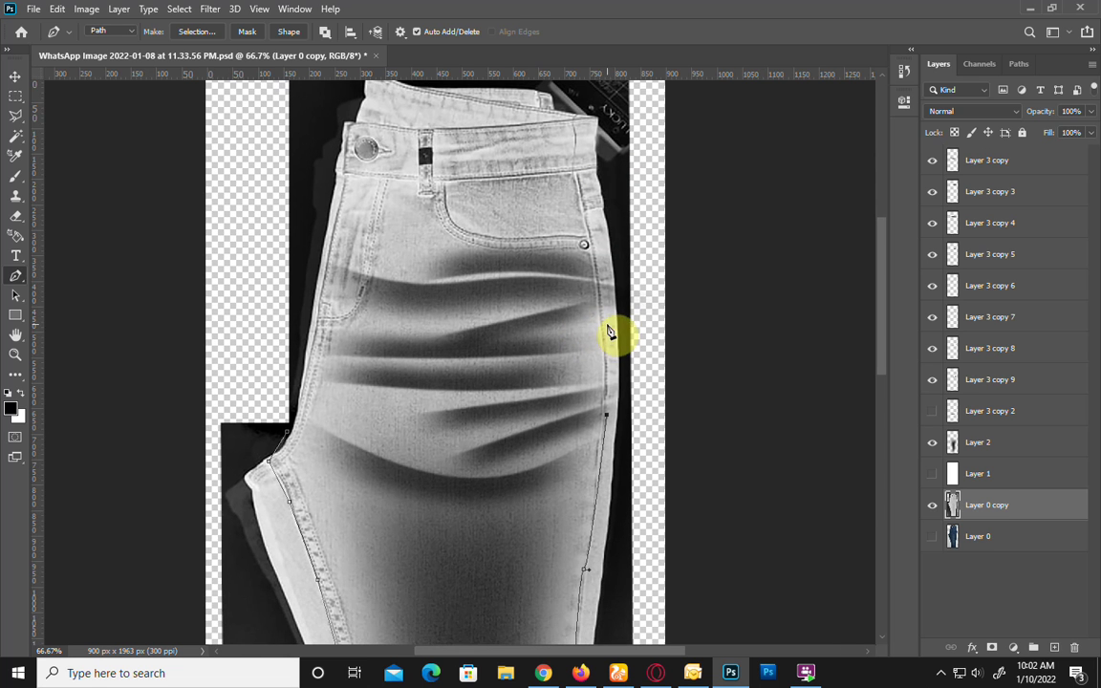
left_click(607, 327)
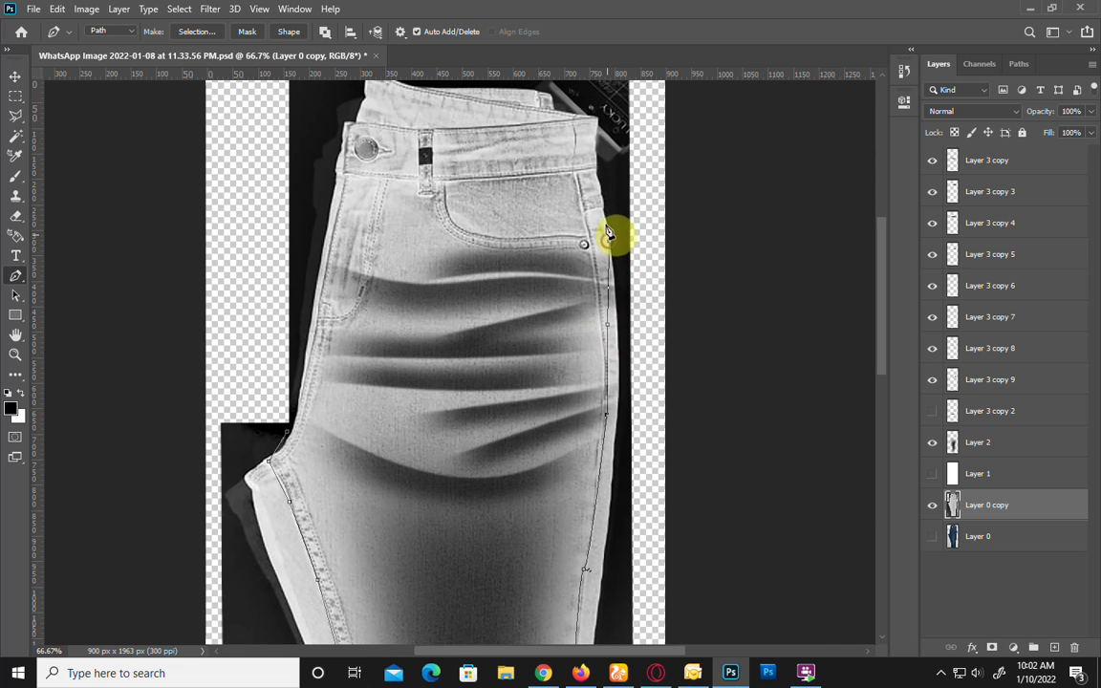
left_click(594, 124)
left_click(488, 122)
key("ctrl+Return")
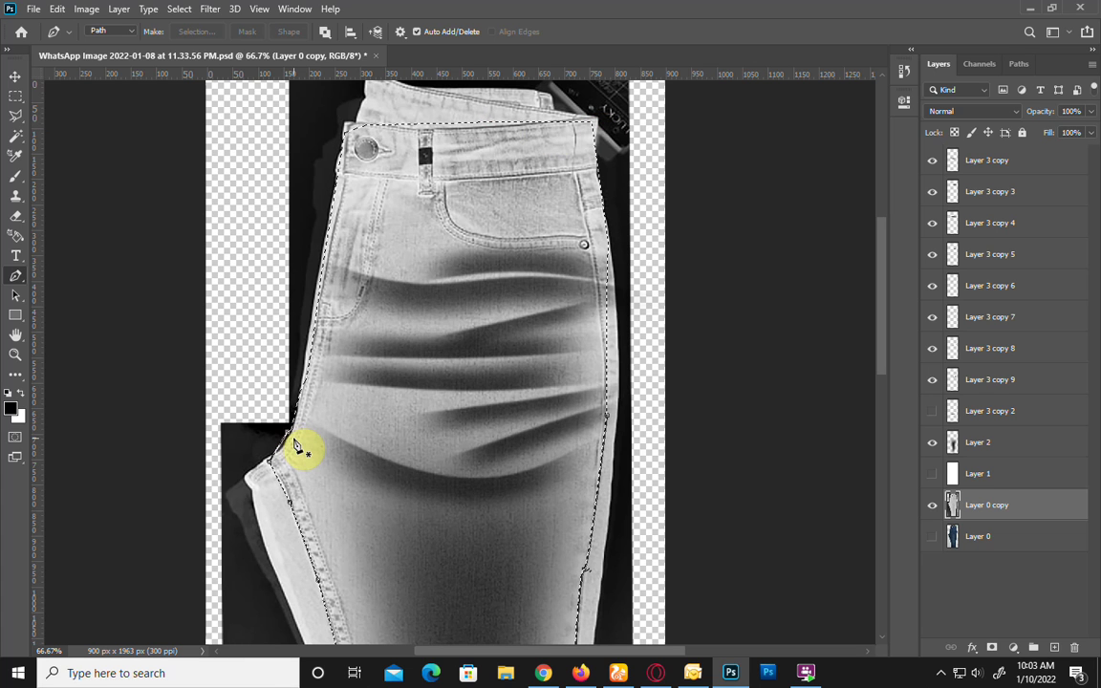
Step: Copy the selected jeans onto a new Layer 3 and delete the Layer 0 copy
key("j")
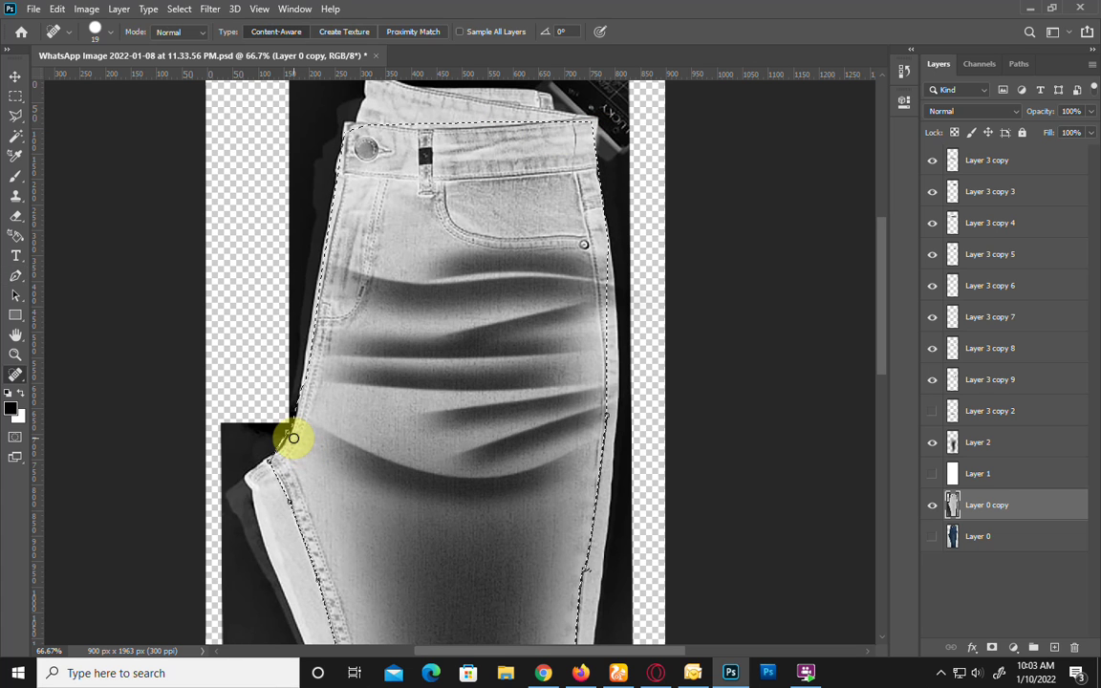
key("ctrl+j")
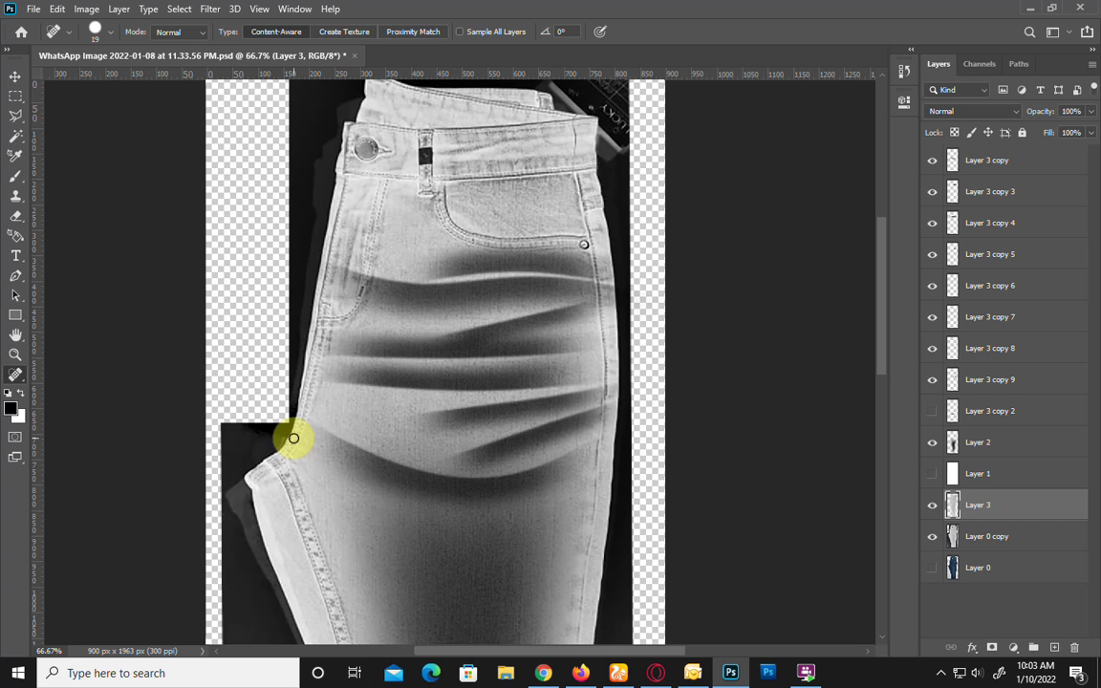
left_click(932, 536)
left_click(975, 536)
key("Delete")
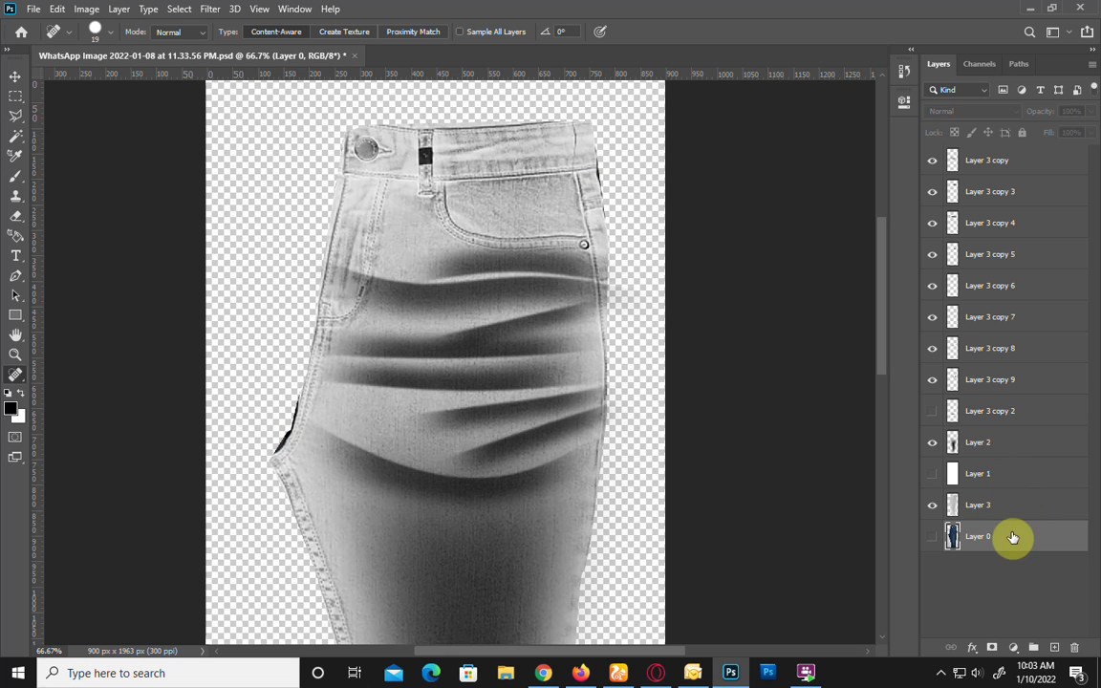
Step: Add a new layer above Layer 0 and fill it with white
left_click(1057, 647)
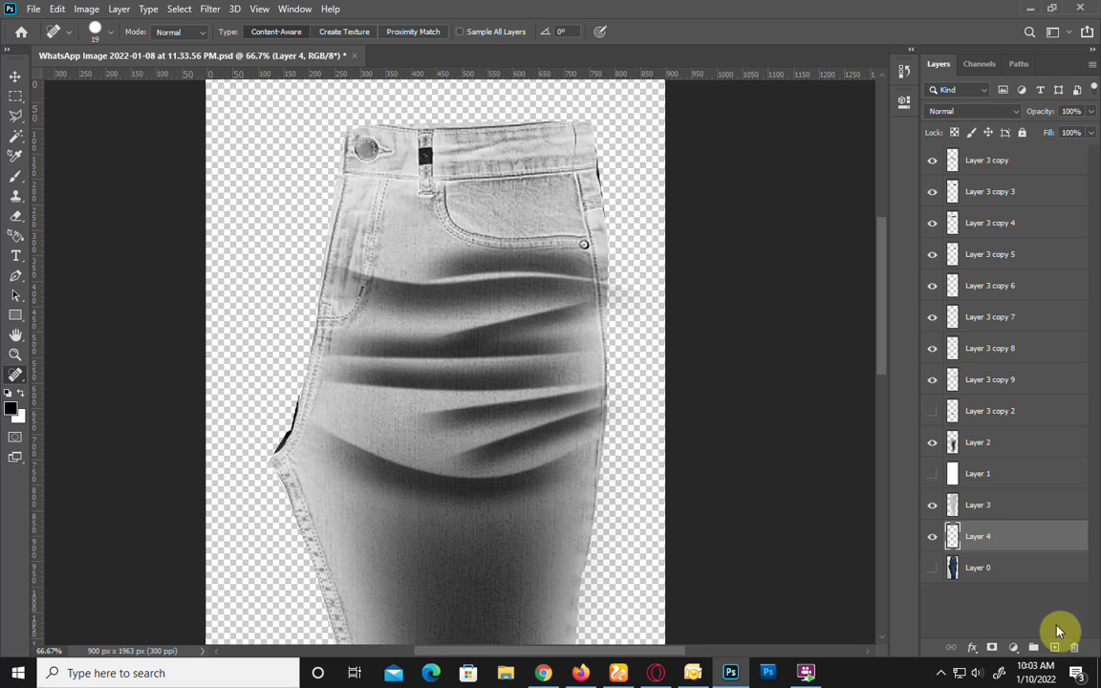
key("ctrl+BackSpace")
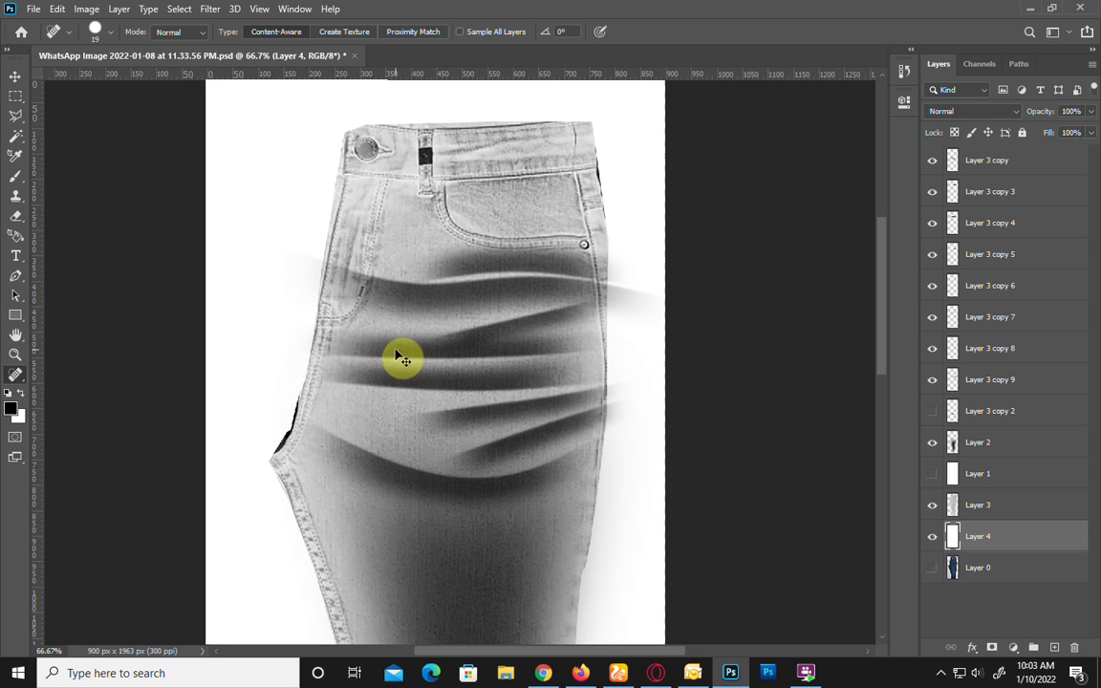
left_click(15, 219)
Step: Set up the standard Eraser with 60% flow, smoothing 30 and a 250 px brush
left_click(15, 219)
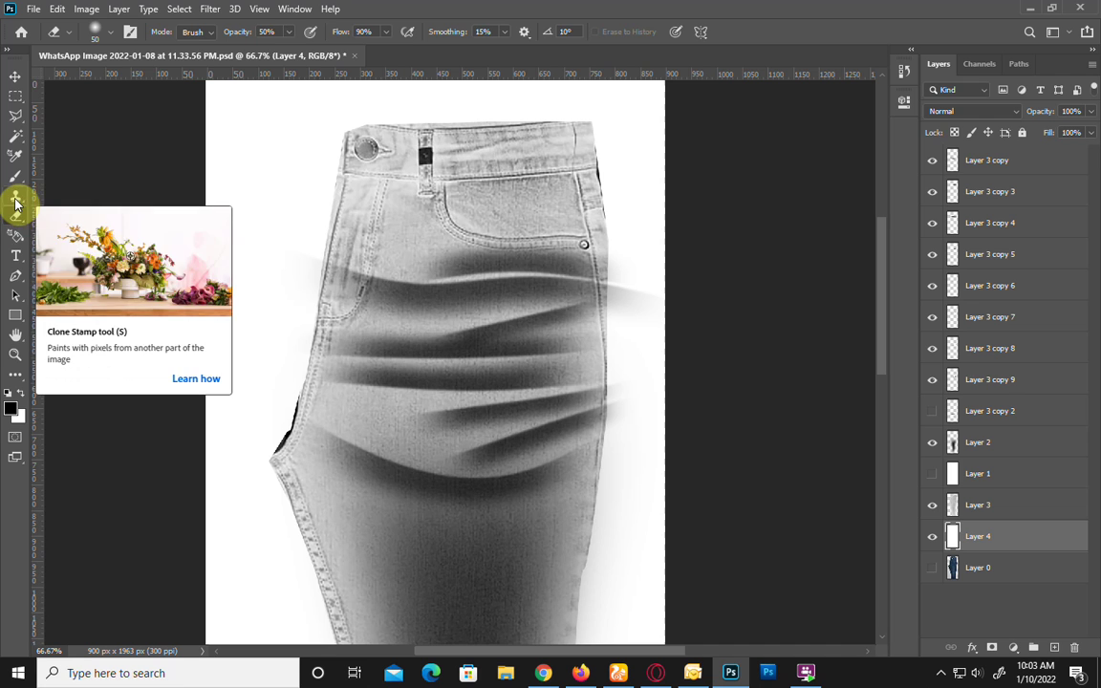
left_click(15, 218)
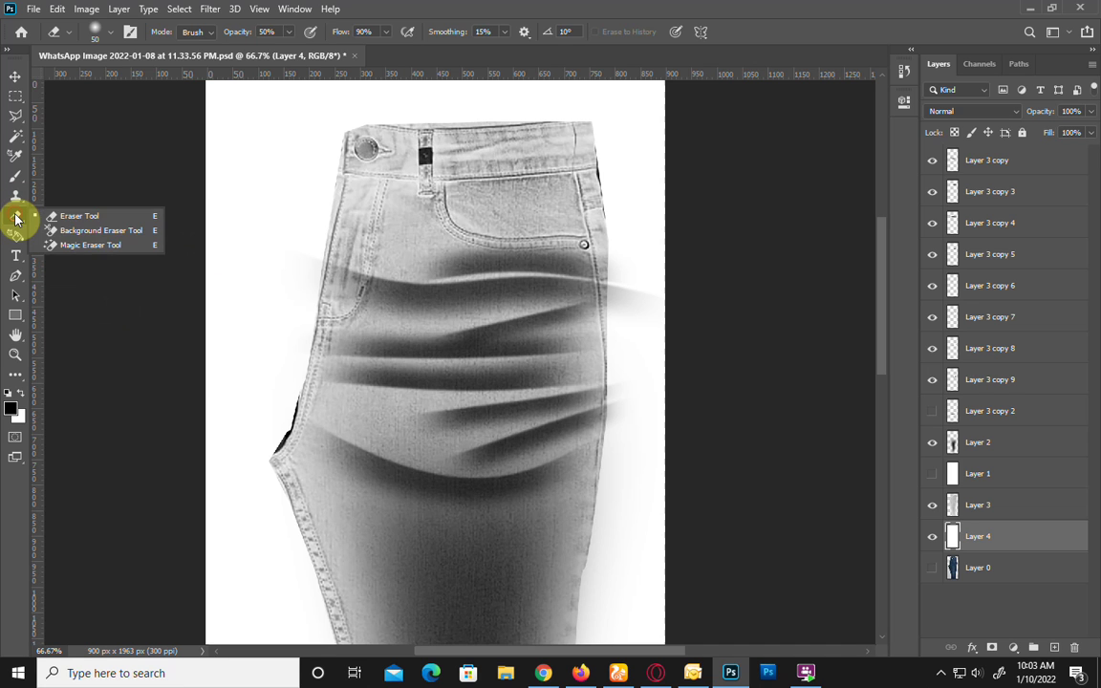
left_click(15, 219)
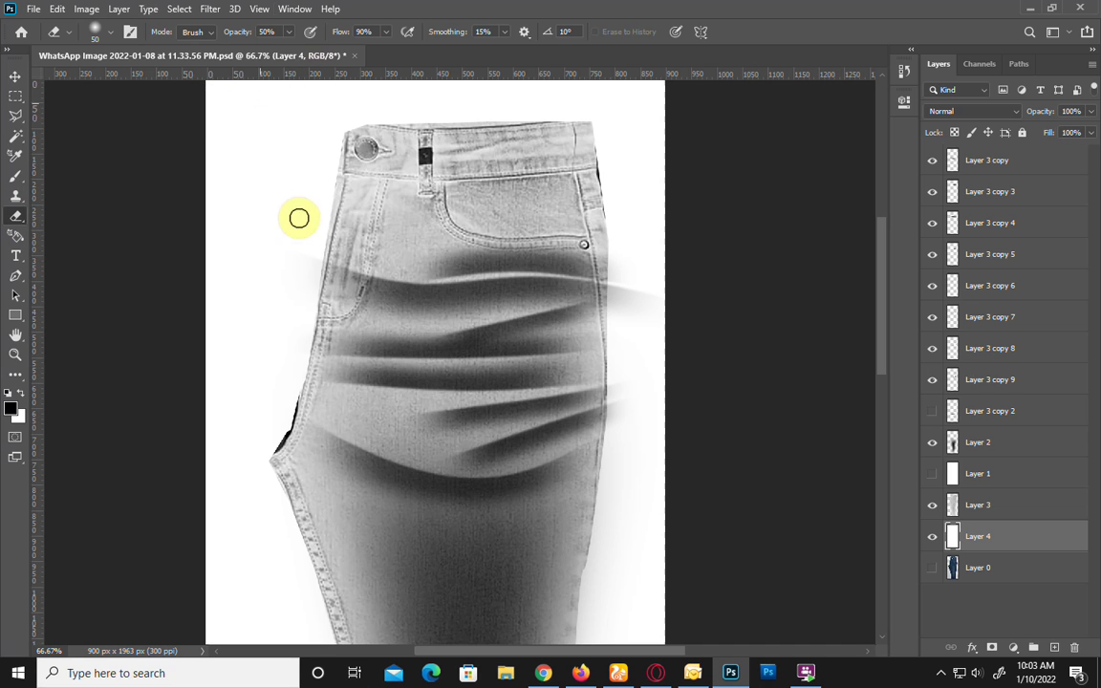
left_click(373, 32)
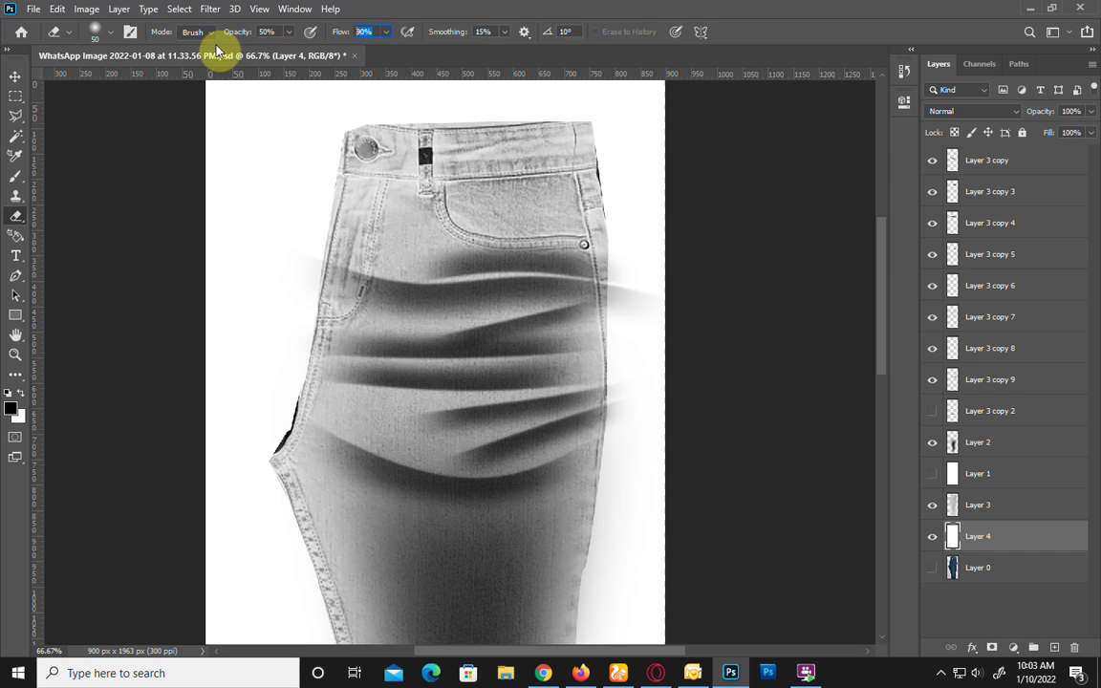
type("60")
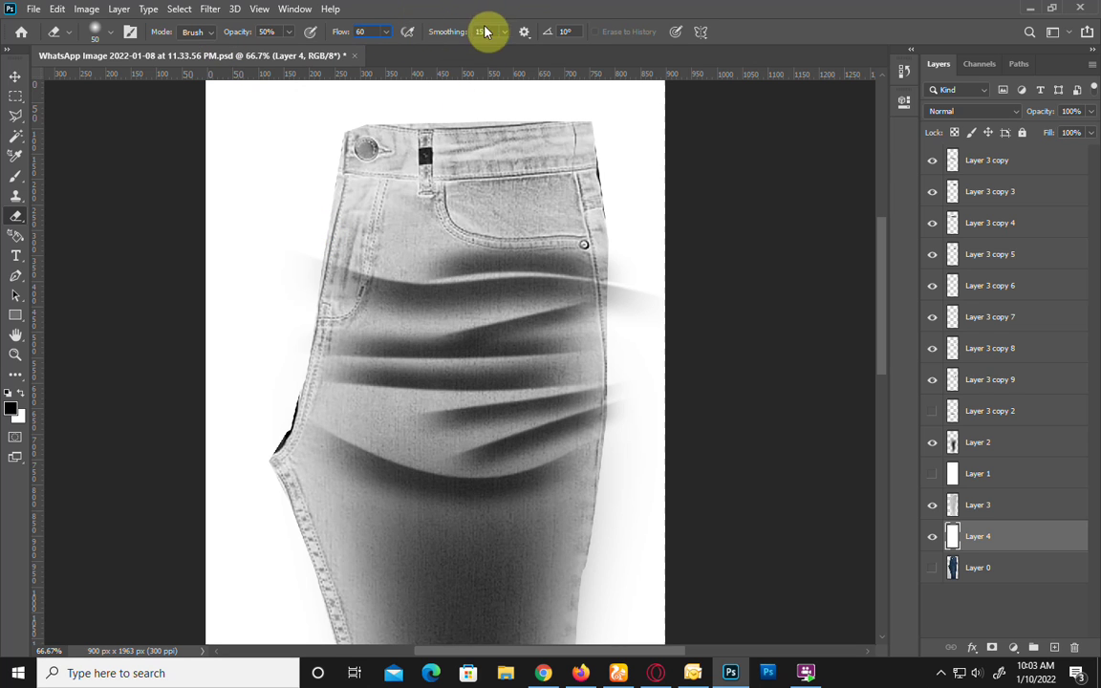
left_click(483, 32)
type("30")
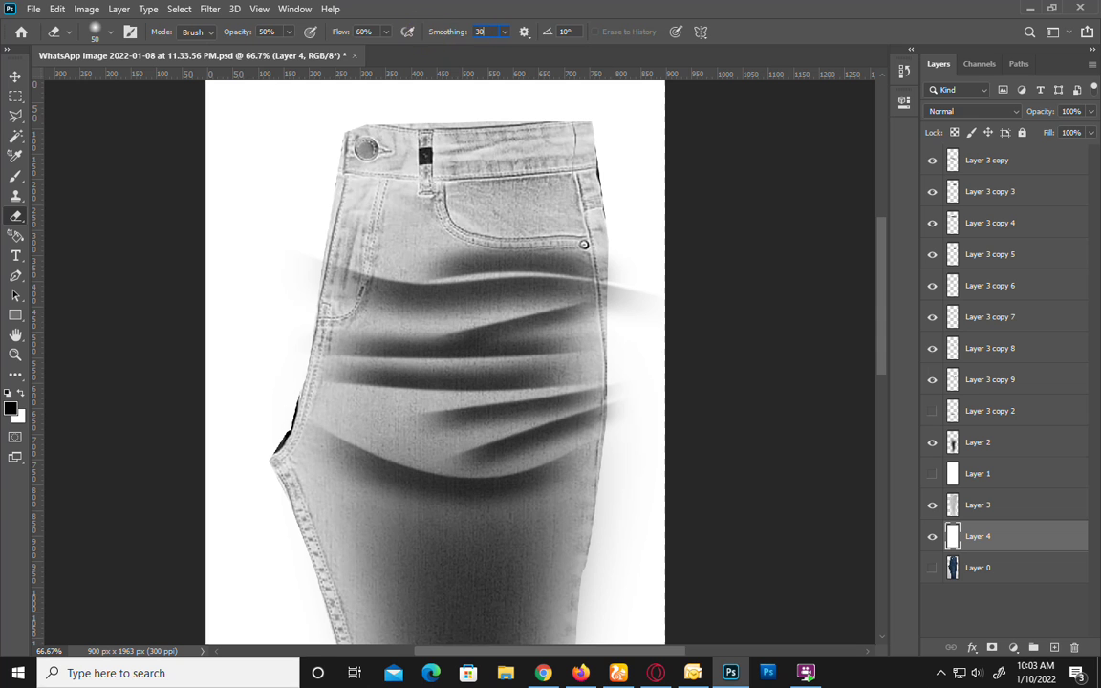
mouse_move(344, 275)
left_mouse_down()
mouse_move(345, 201)
mouse_move(322, 159)
mouse_move(338, 219)
mouse_move(309, 163)
mouse_move(450, 129)
mouse_move(277, 123)
mouse_move(626, 122)
mouse_move(517, 115)
mouse_move(746, 218)
mouse_move(633, 142)
mouse_move(605, 148)
mouse_move(627, 160)
mouse_move(654, 238)
mouse_move(244, 435)
mouse_move(231, 452)
mouse_move(243, 442)
left_mouse_up()
key("alt+bracketright")
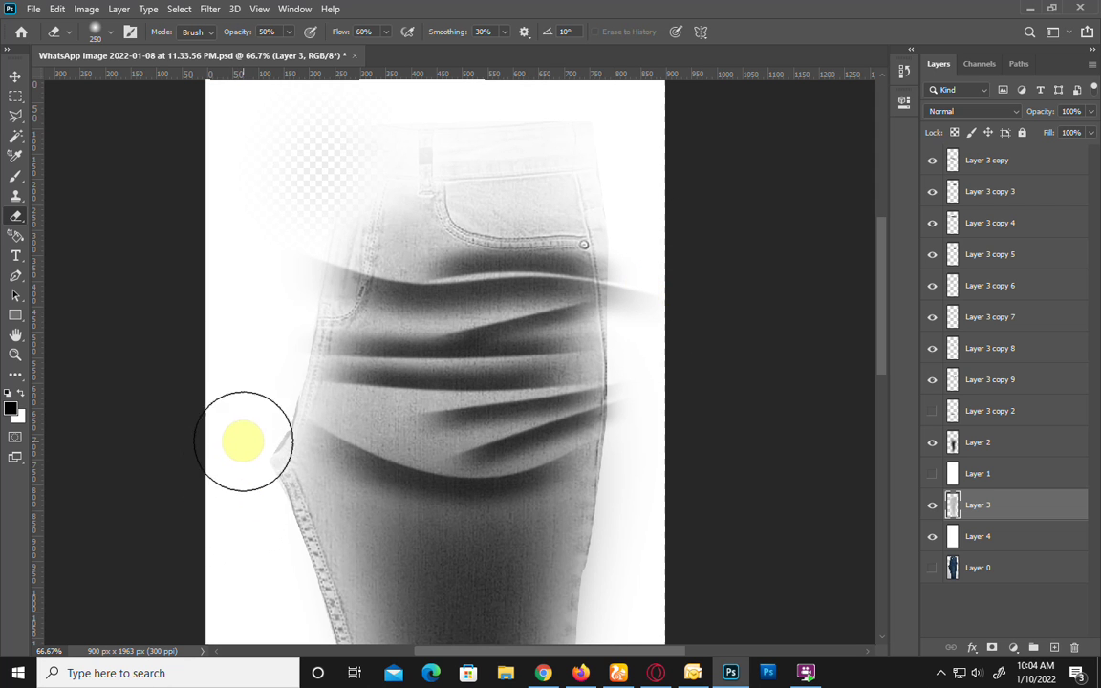
Step: Erase along the inverted jeans' left and right edges to fade them toward white
scroll(329, 319, "down", 3)
mouse_move(254, 326)
left_mouse_down()
mouse_move(259, 442)
mouse_move(271, 443)
mouse_move(258, 454)
mouse_move(251, 366)
mouse_move(290, 521)
mouse_move(287, 495)
mouse_move(280, 512)
mouse_move(258, 405)
mouse_move(335, 563)
mouse_move(334, 609)
left_mouse_up()
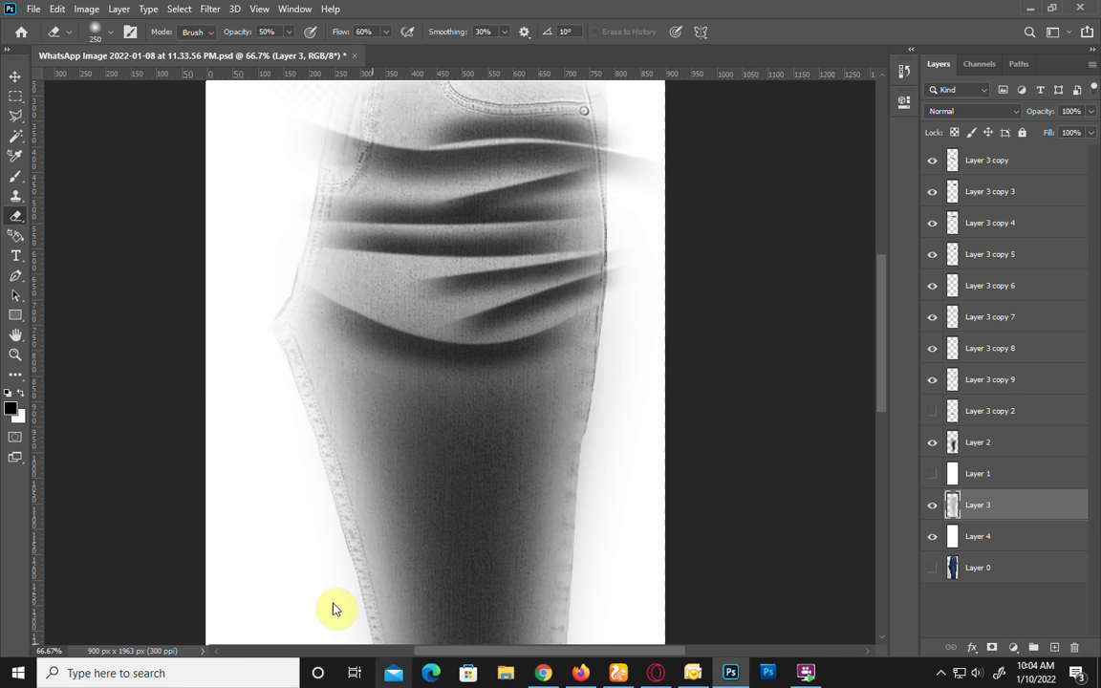
scroll(574, 152, "down", 5)
mouse_move(601, 229)
left_mouse_down()
mouse_move(614, 417)
mouse_move(615, 209)
mouse_move(580, 485)
left_mouse_up()
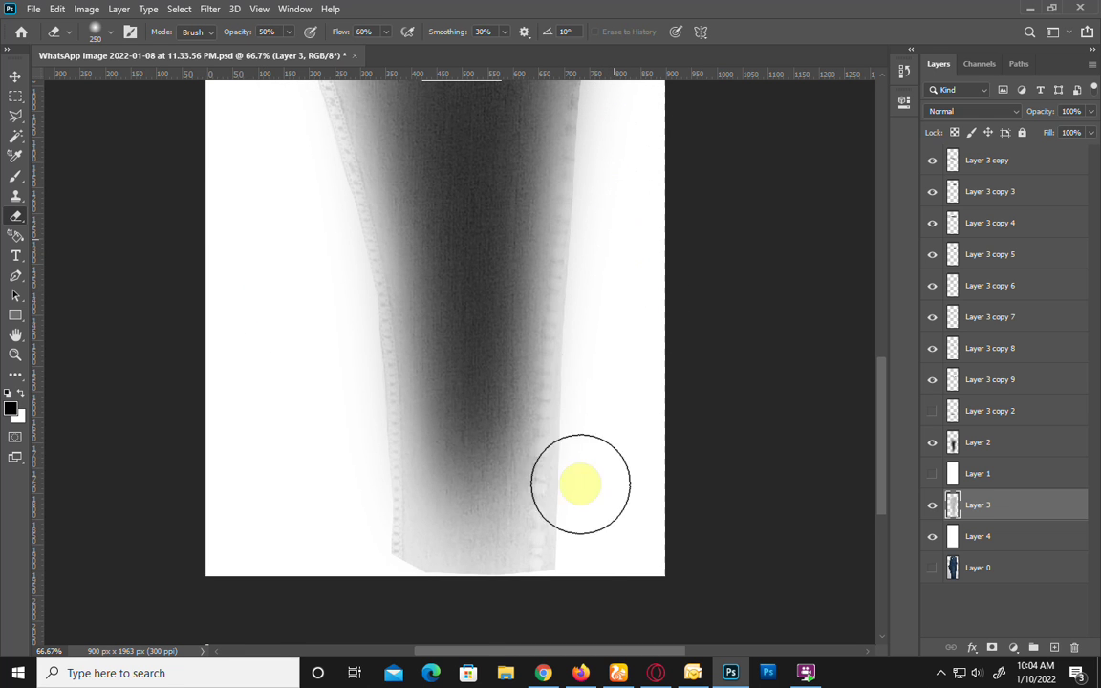
scroll(591, 526, "up", 3)
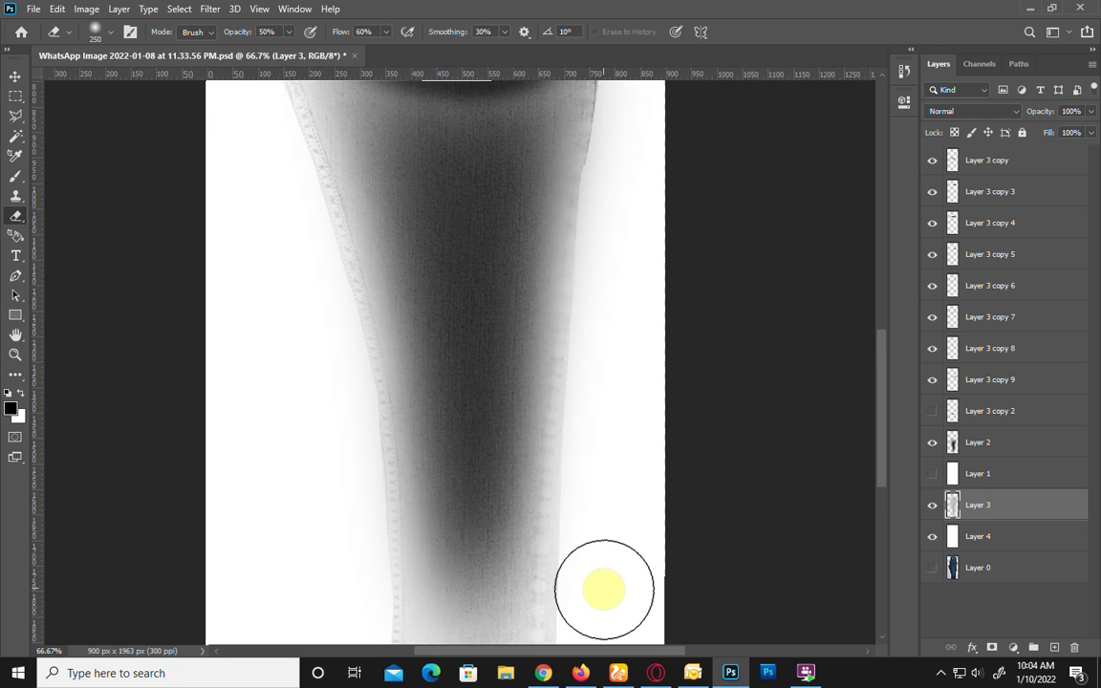
scroll(604, 555, "up", 2)
scroll(604, 508, "up", 2)
scroll(631, 430, "up", 1)
mouse_move(630, 284)
left_mouse_down()
mouse_move(621, 147)
mouse_move(599, 339)
mouse_move(624, 302)
mouse_move(651, 177)
mouse_move(612, 332)
mouse_move(681, 542)
left_mouse_up()
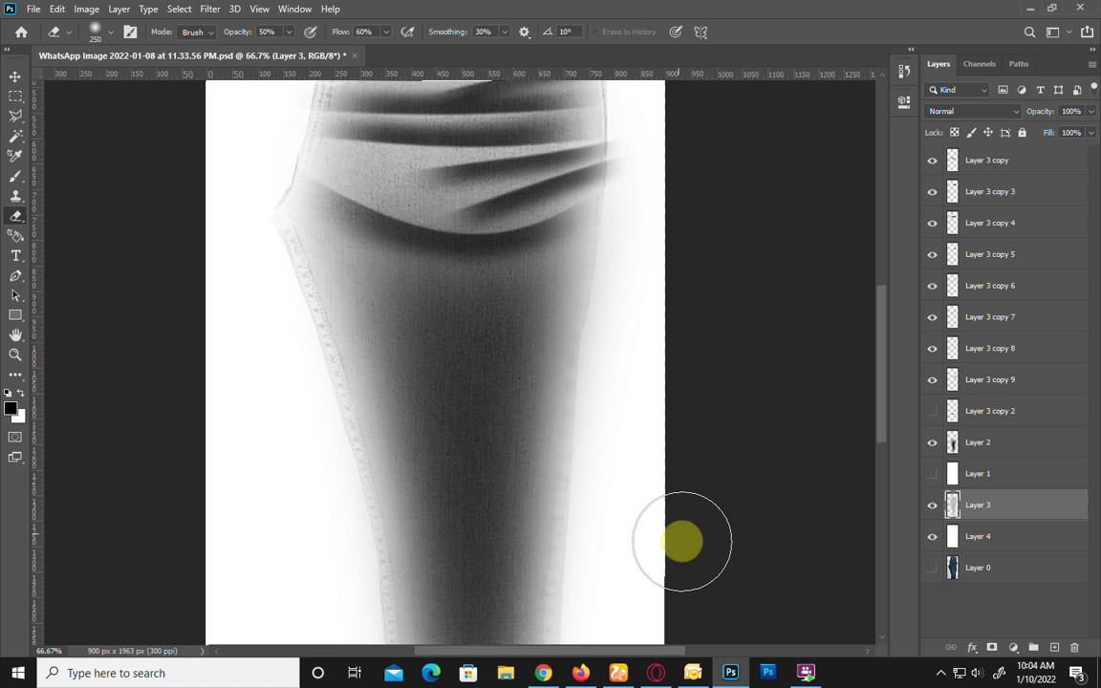
Step: Erase the pocket and waistband detail at the top of the jeans
scroll(669, 497, "up", 3)
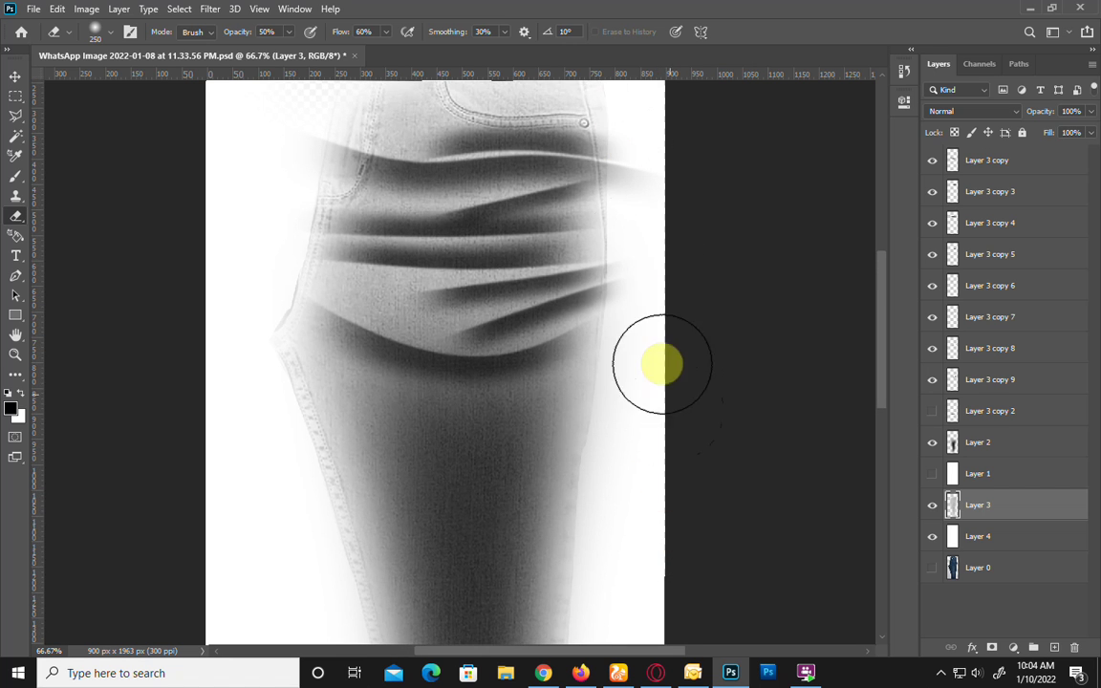
scroll(737, 582, "up", 2)
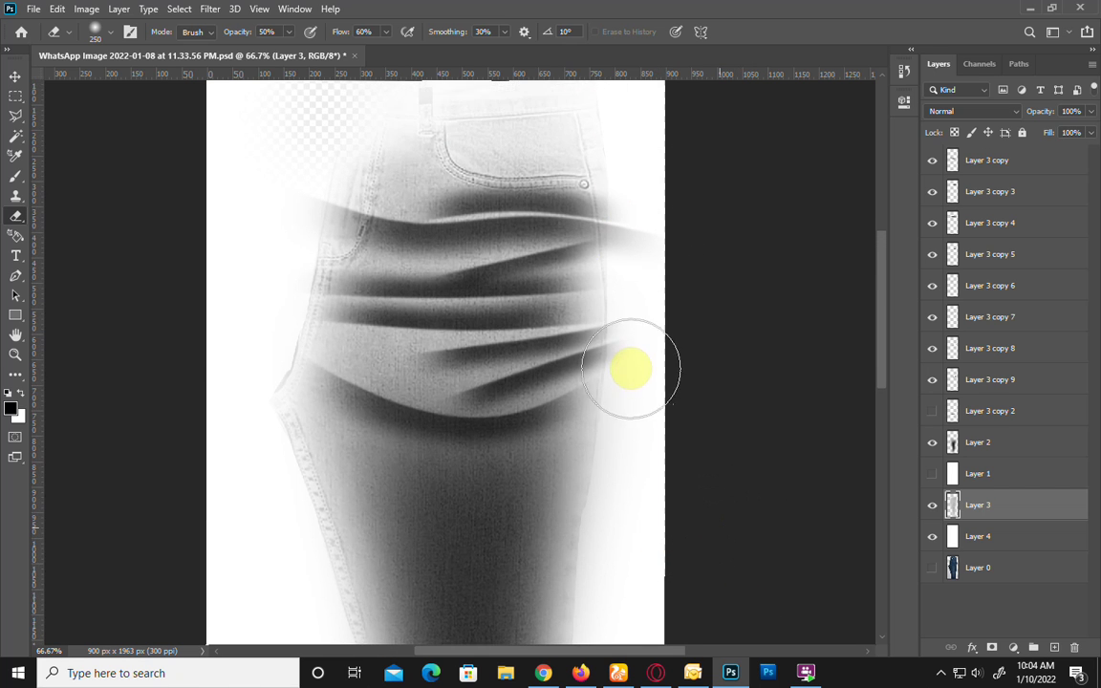
scroll(631, 368, "up", 2)
left_click_drag(353, 146, 720, 219)
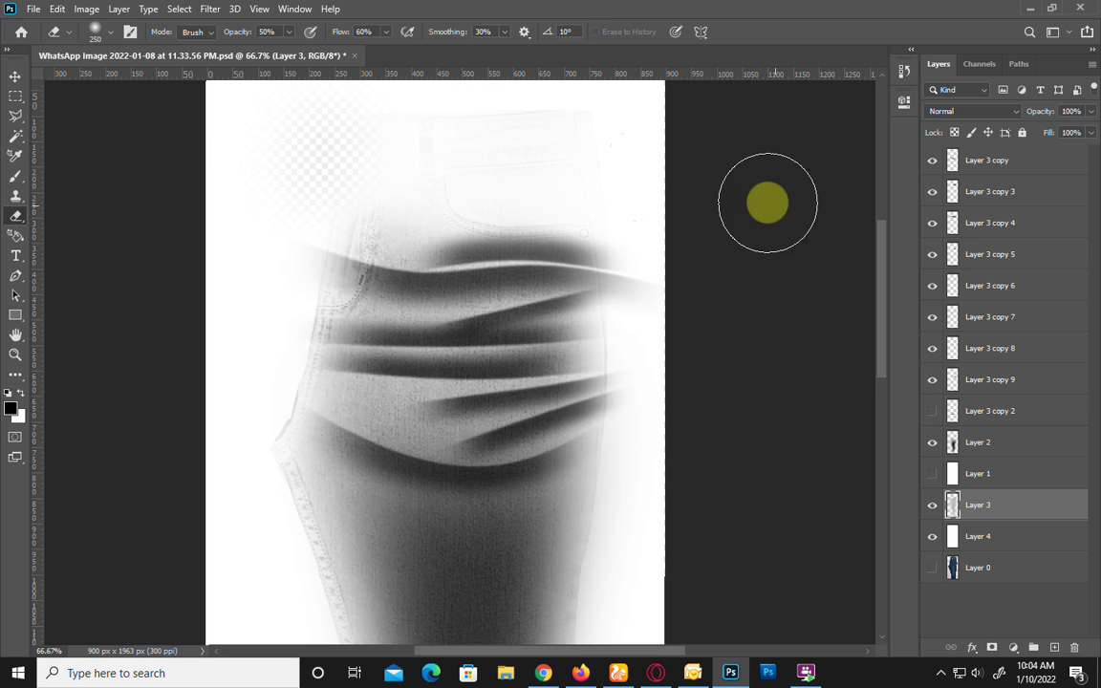
left_click(13, 77)
Step: With Layer 3 hidden, set the Layer 3 copy 3 crease to 55% opacity
left_click(932, 504)
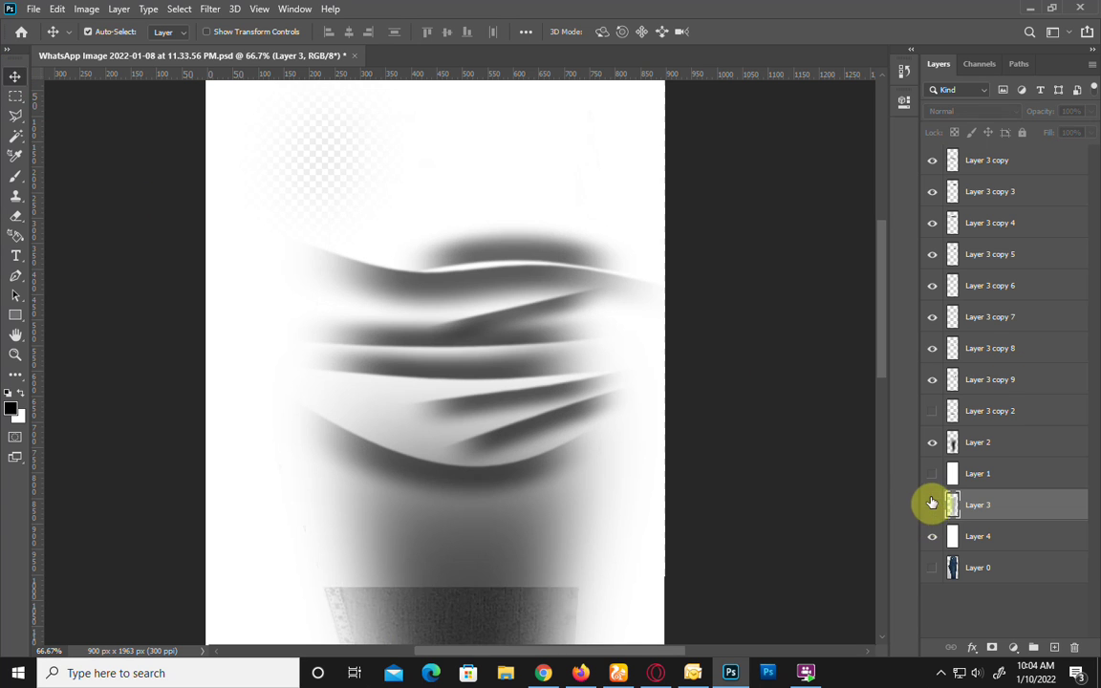
left_click(515, 247)
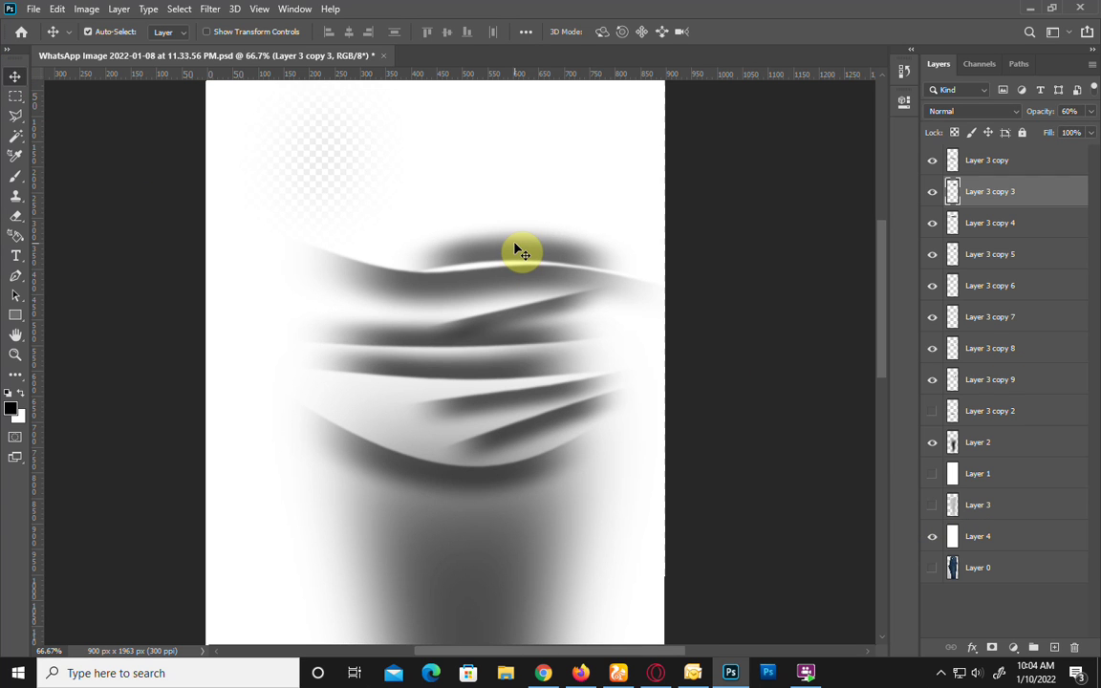
key("5")
key("5")
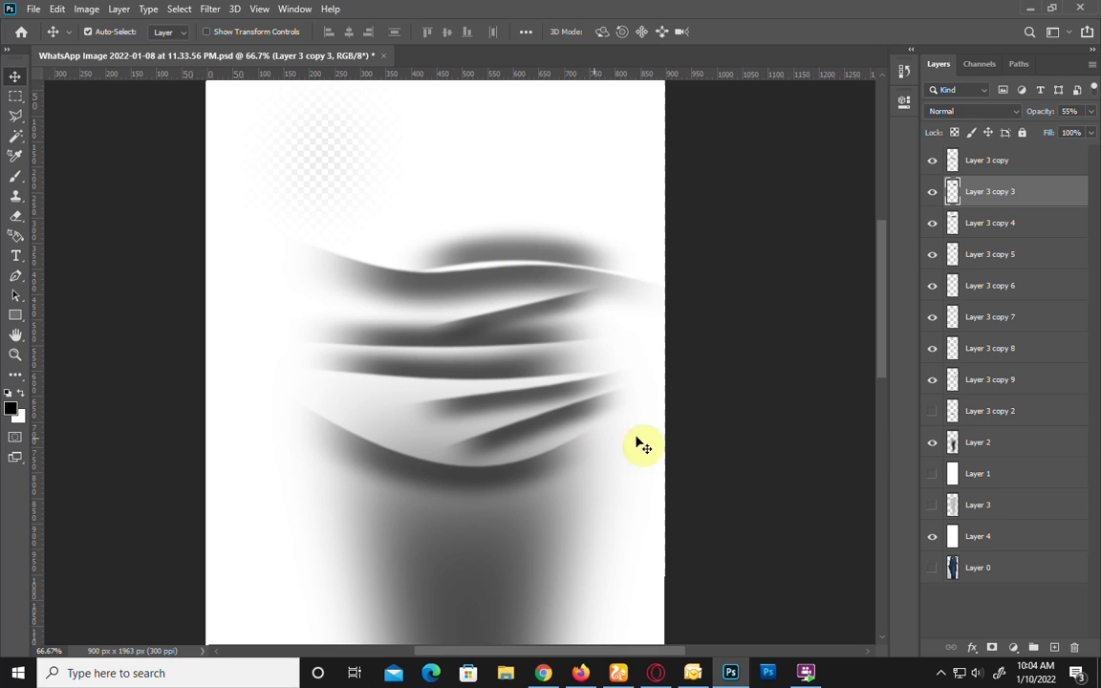
left_click(552, 433)
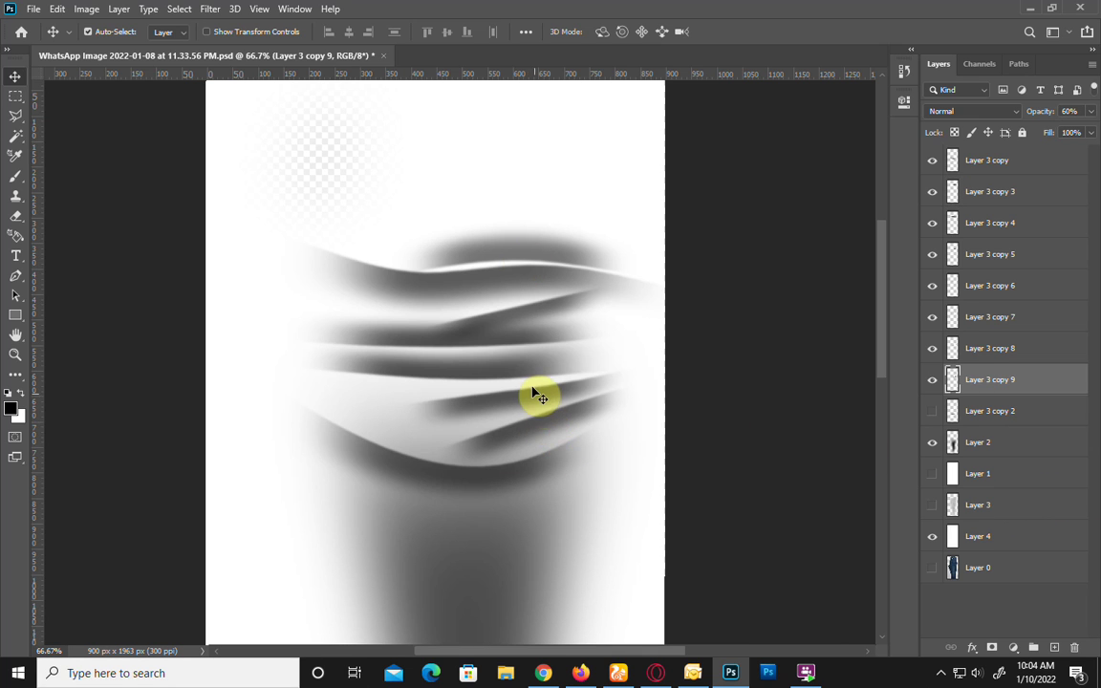
left_click(536, 395)
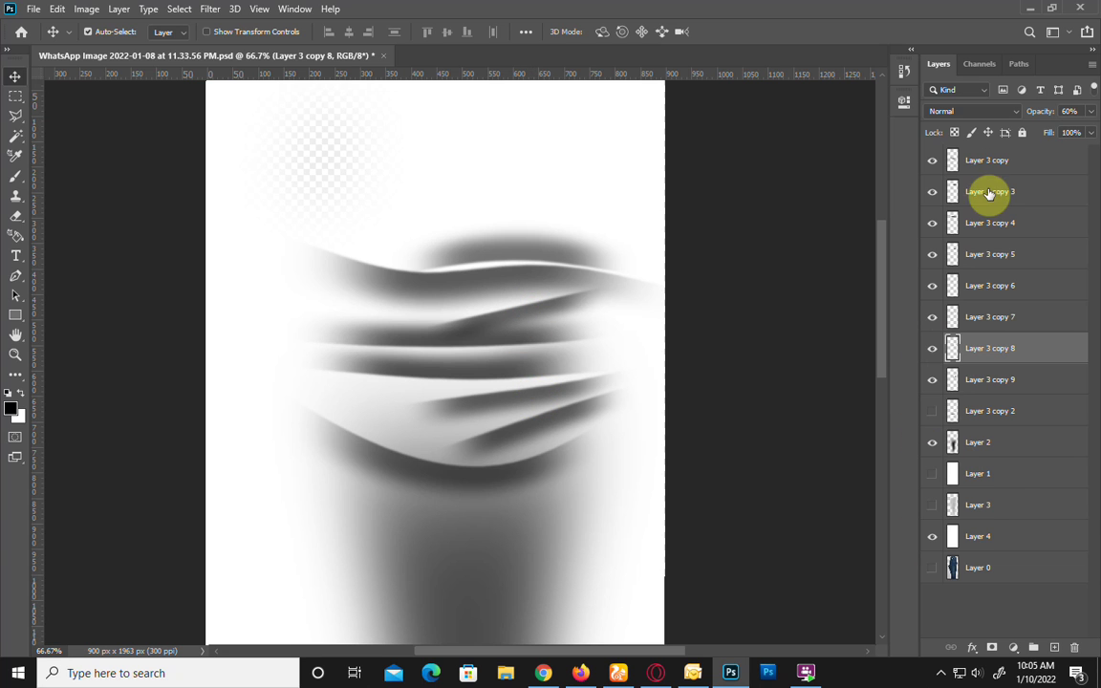
Step: Show Layer 3 again and lightly erase the Layer 3 copy 4 crease edges at 20%
left_click(929, 485)
left_click(924, 512)
left_click(989, 223)
key("e")
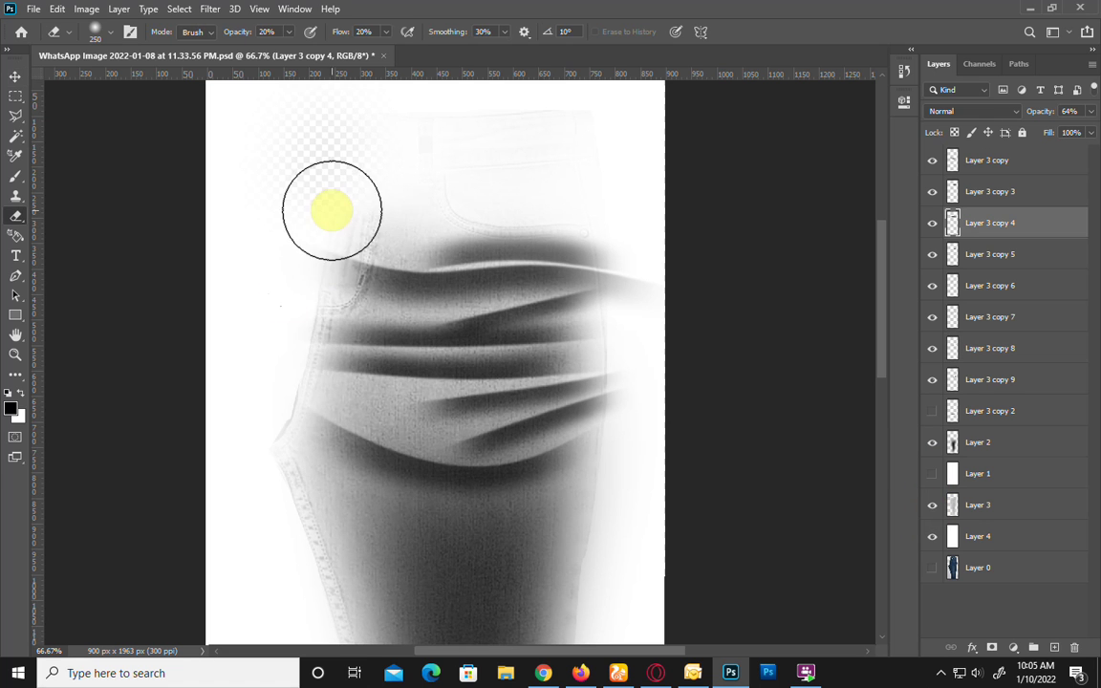
left_click_drag(315, 287, 322, 241)
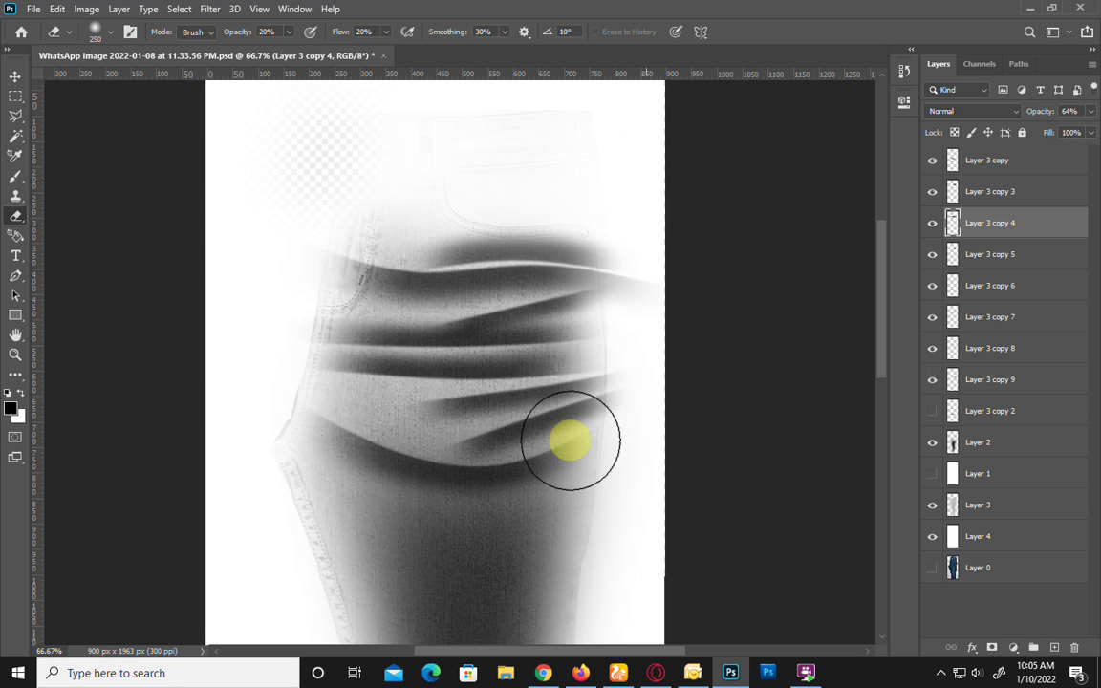
key("v")
left_click(989, 348)
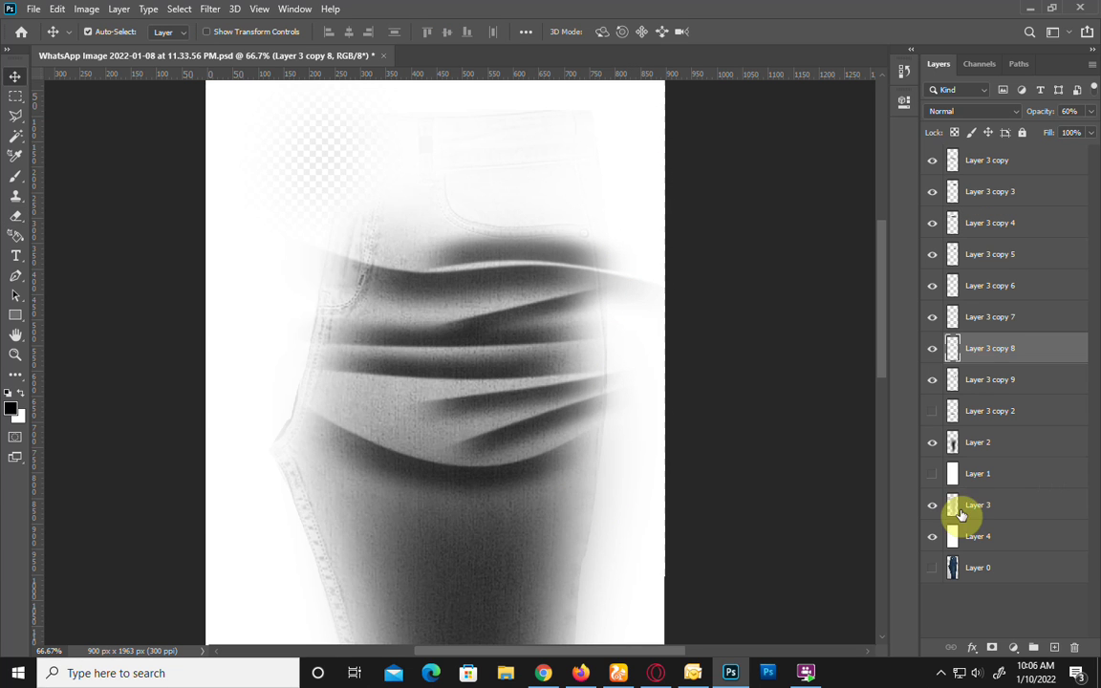
left_click(963, 509)
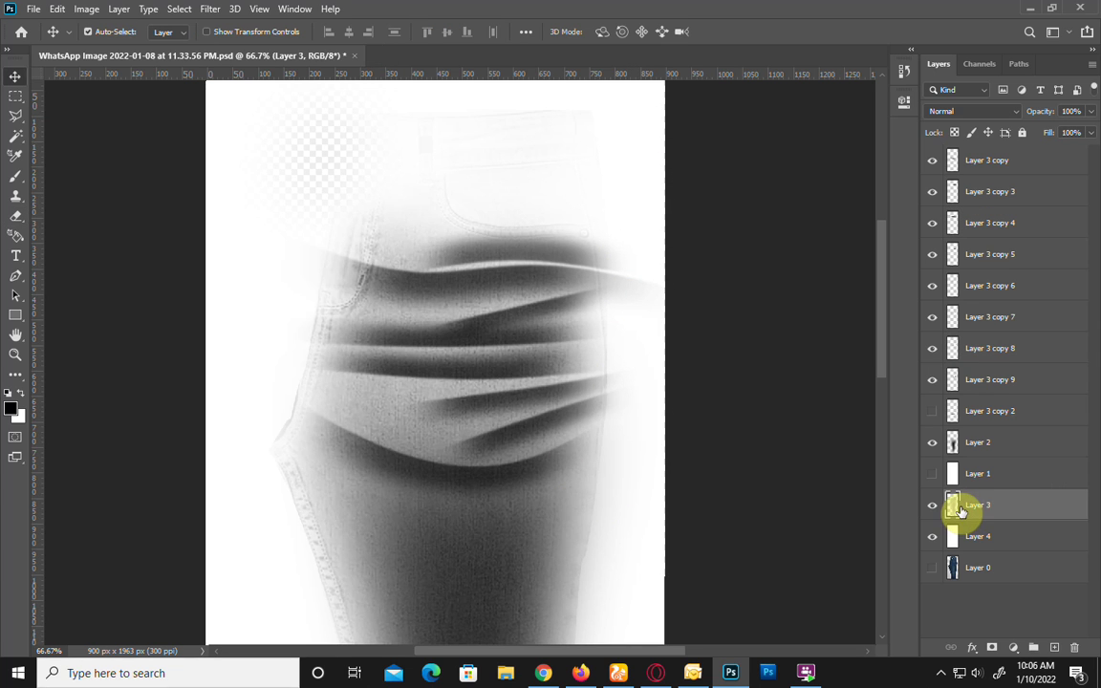
Step: Clone denim texture over the lower creases and the jeans' right edge at 50% opacity and flow
left_click(19, 203)
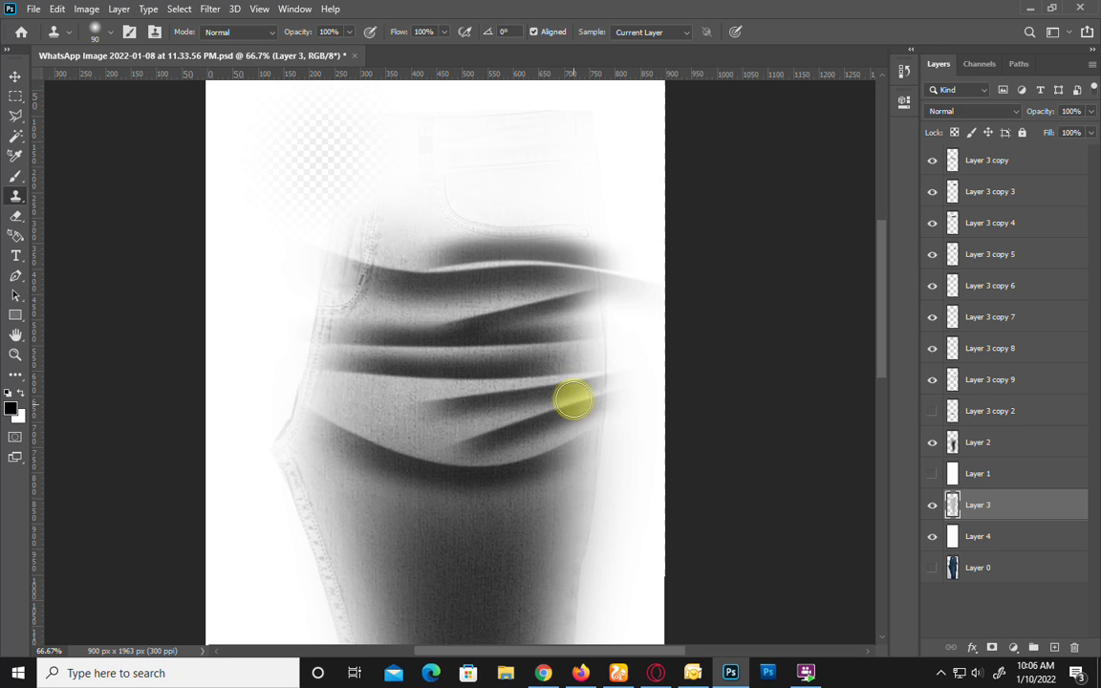
left_click_drag(573, 400, 595, 375)
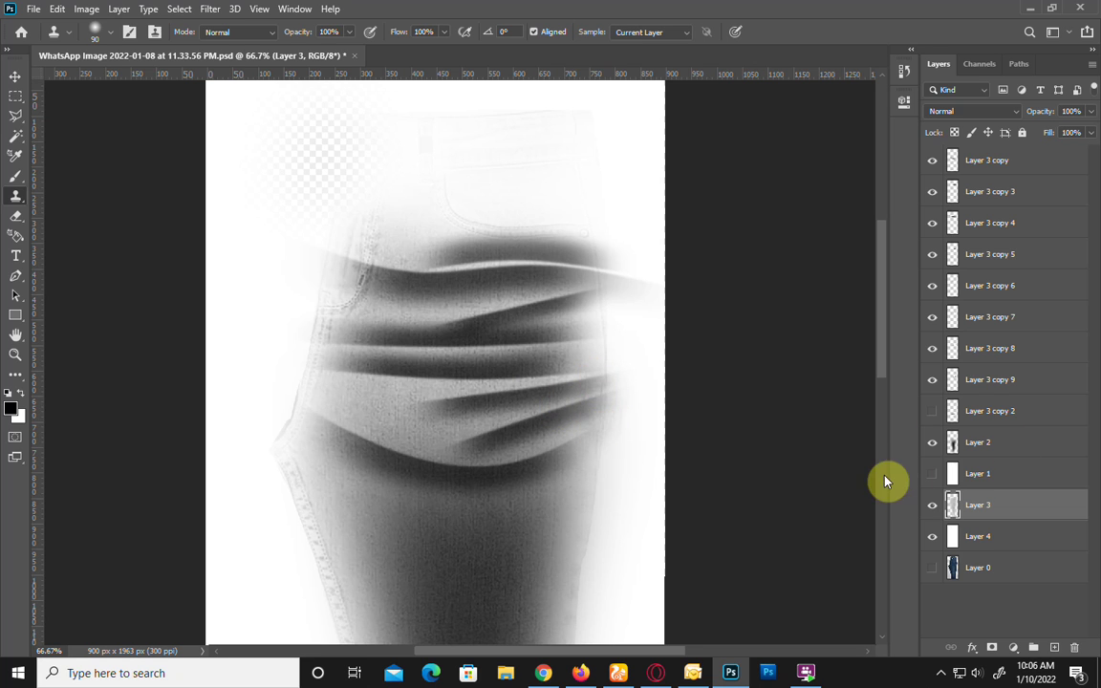
left_click(427, 32)
type("50")
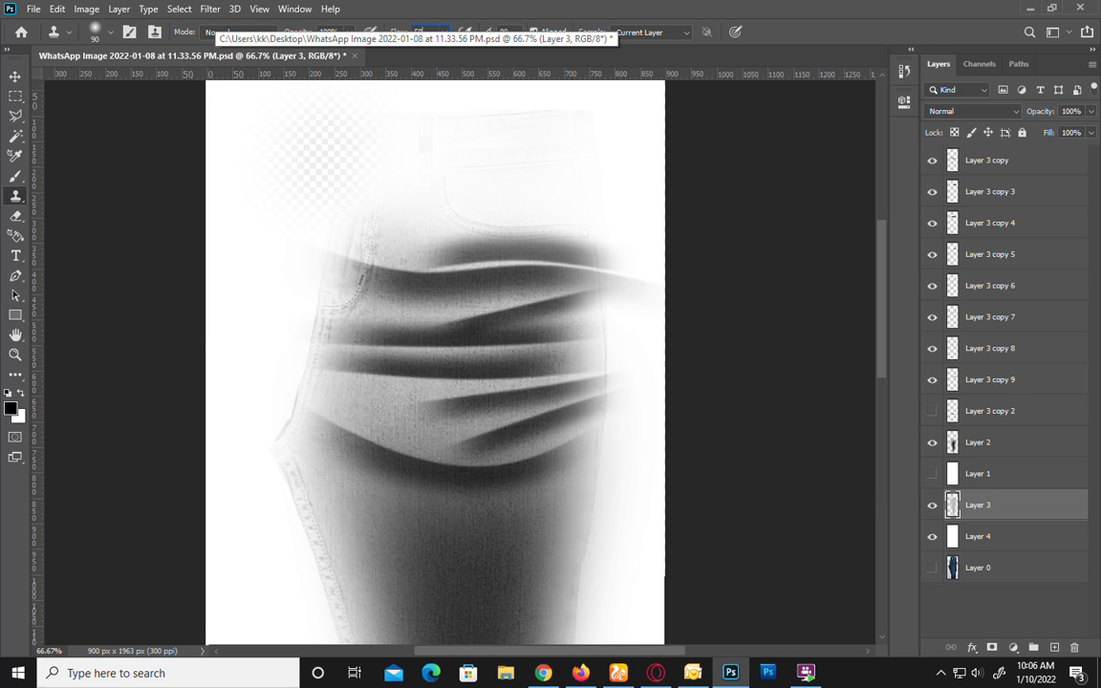
type("50")
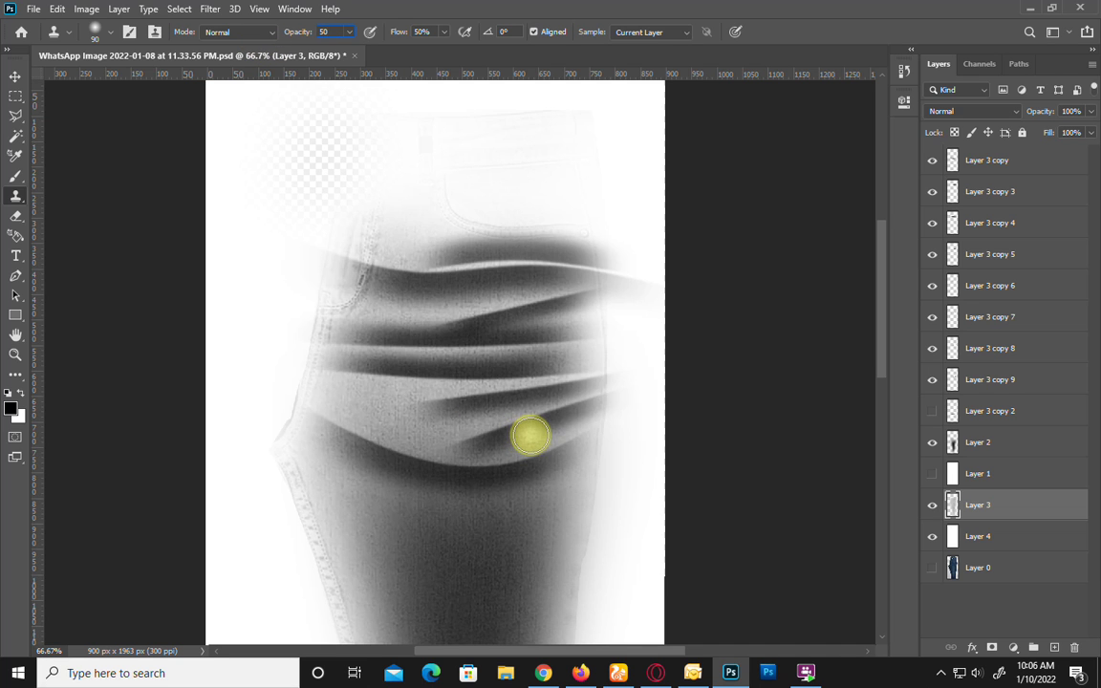
left_click(577, 404, "alt")
left_click_drag(582, 459, 634, 319)
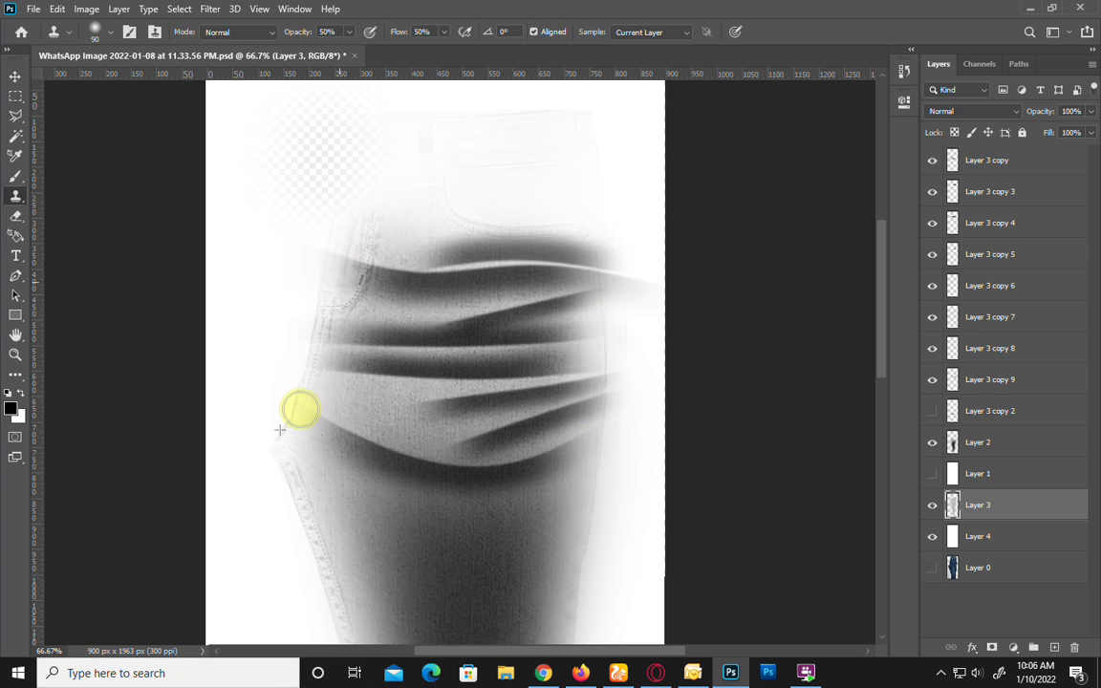
left_click(12, 80)
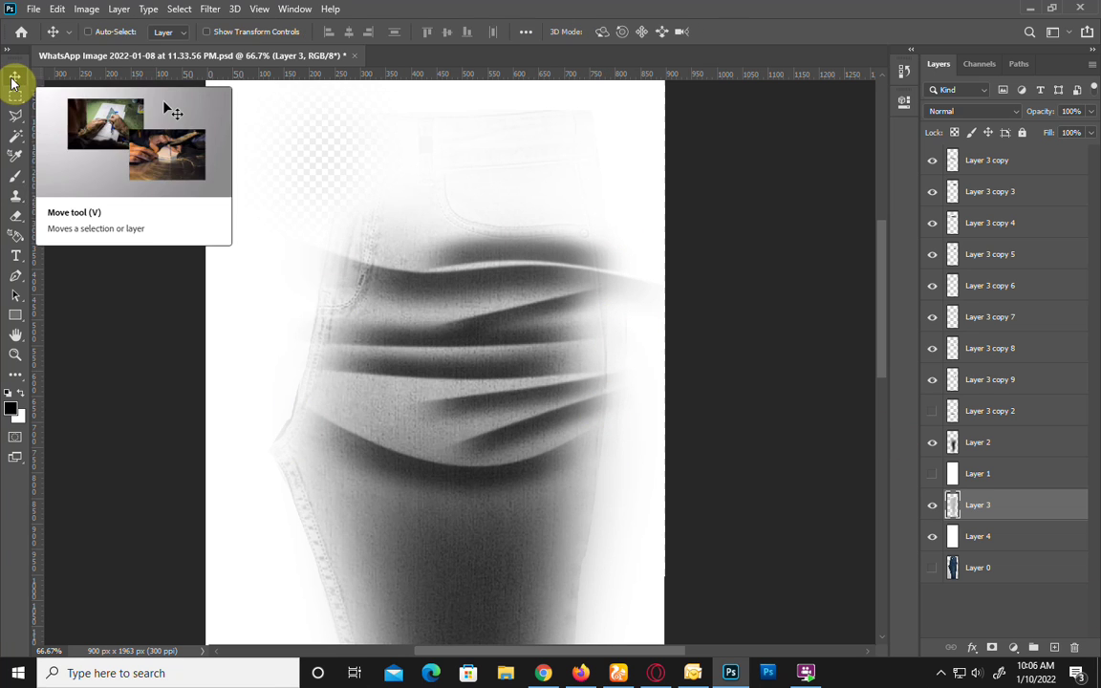
Step: Zoom to 100% on the jeans folds and select the Layer 3 copy 5 crease layer
key("ctrl+minus")
key("ctrl+minus")
key("ctrl+minus")
key("ctrl+minus")
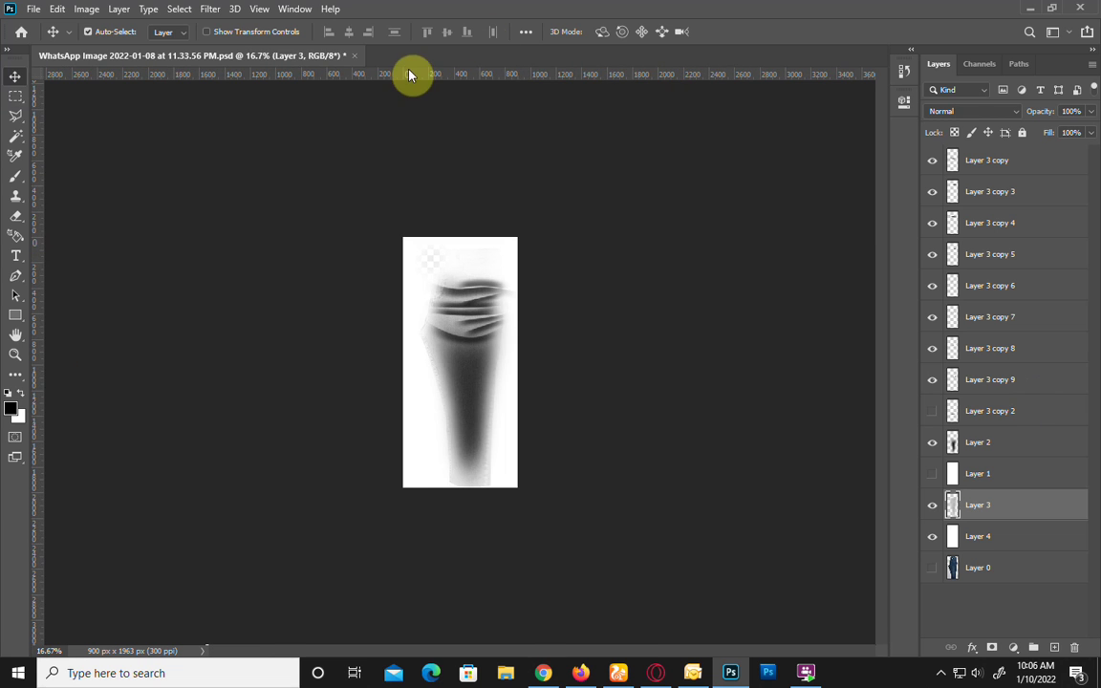
key("ctrl+plus")
key("ctrl+plus")
key("ctrl+plus")
key("ctrl+plus")
key("ctrl+plus")
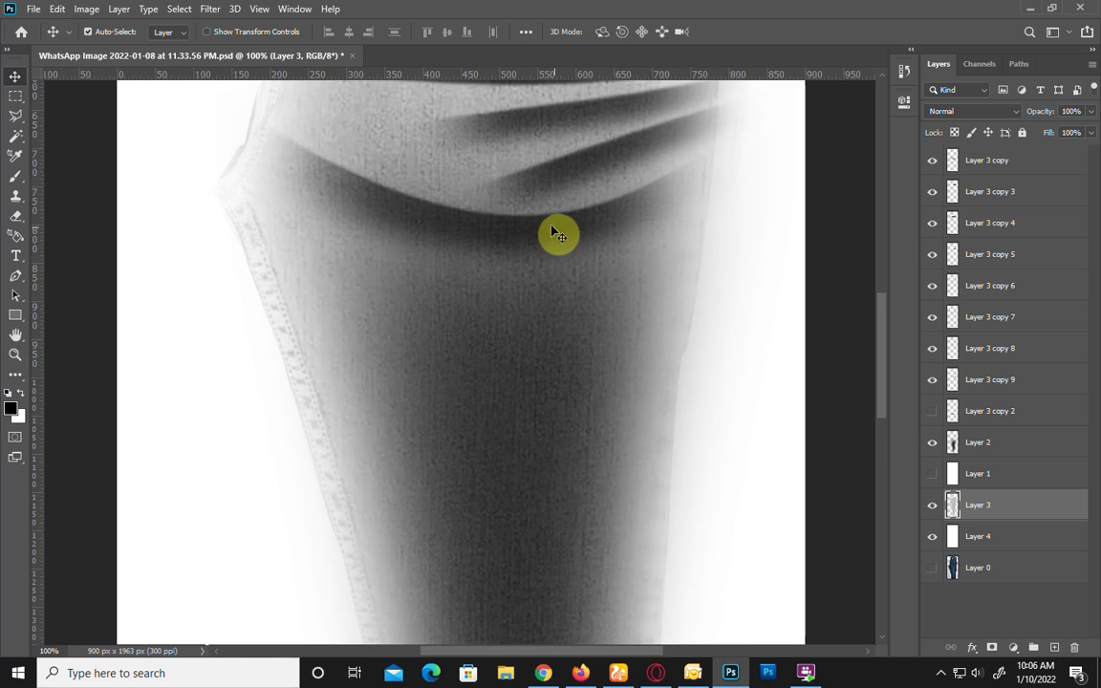
scroll(500, 387, "up", 5)
key("ctrl+r")
left_click(511, 302)
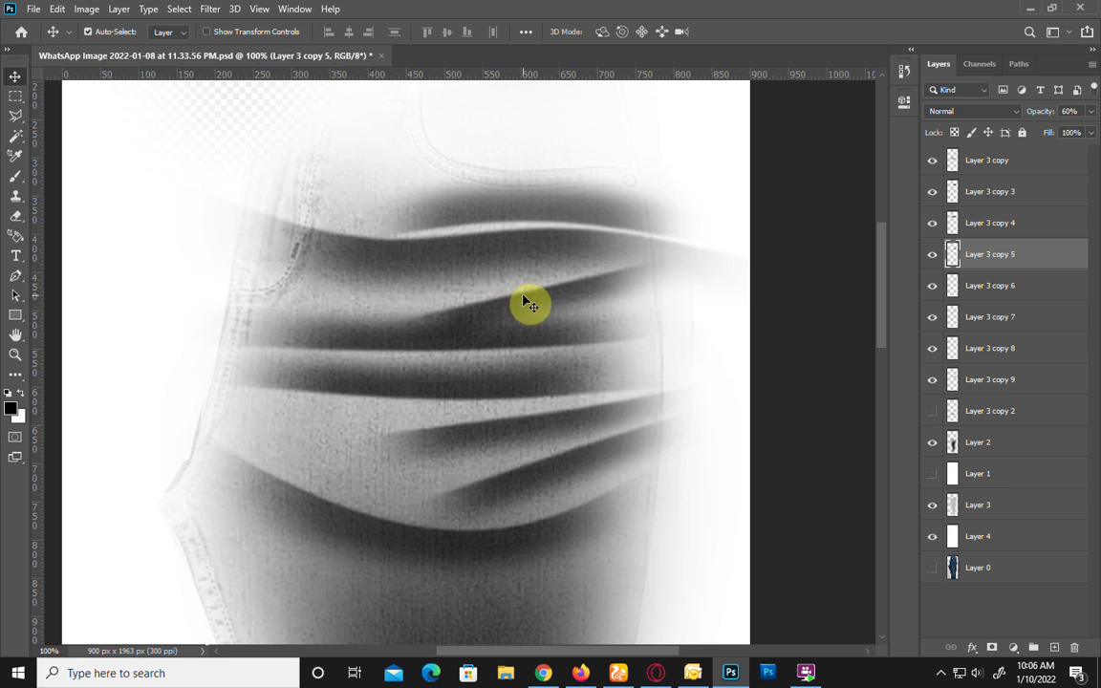
left_click(14, 217)
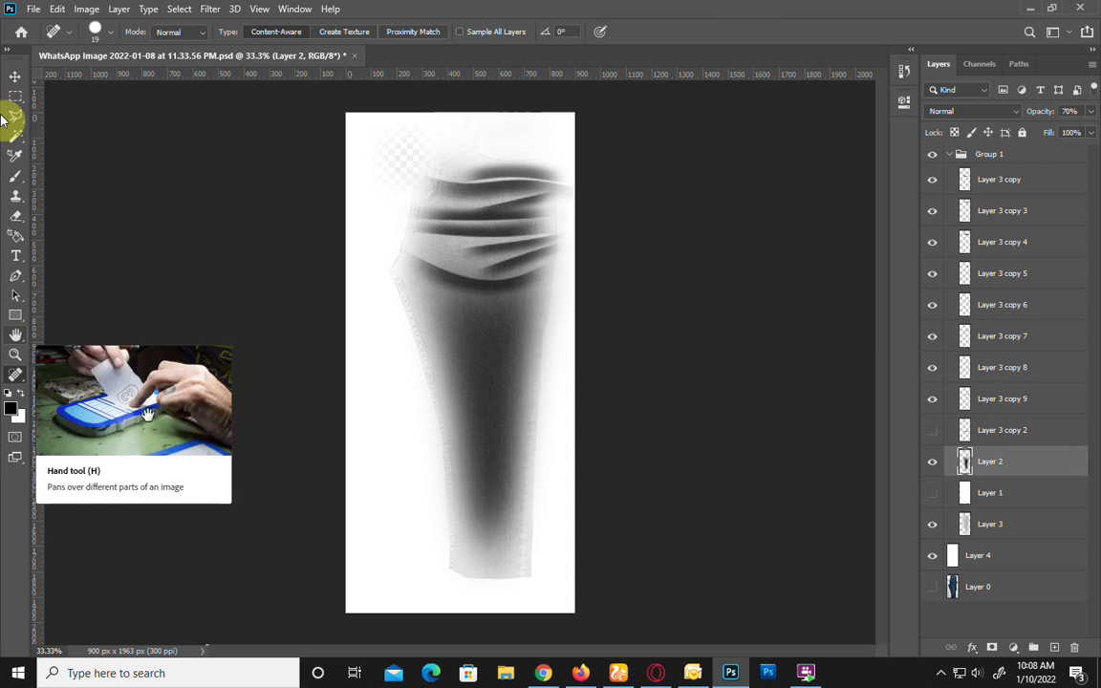
Step: Save a copy of the design to the Desktop as a 24-bit BMP named 'M'
left_click(32, 9)
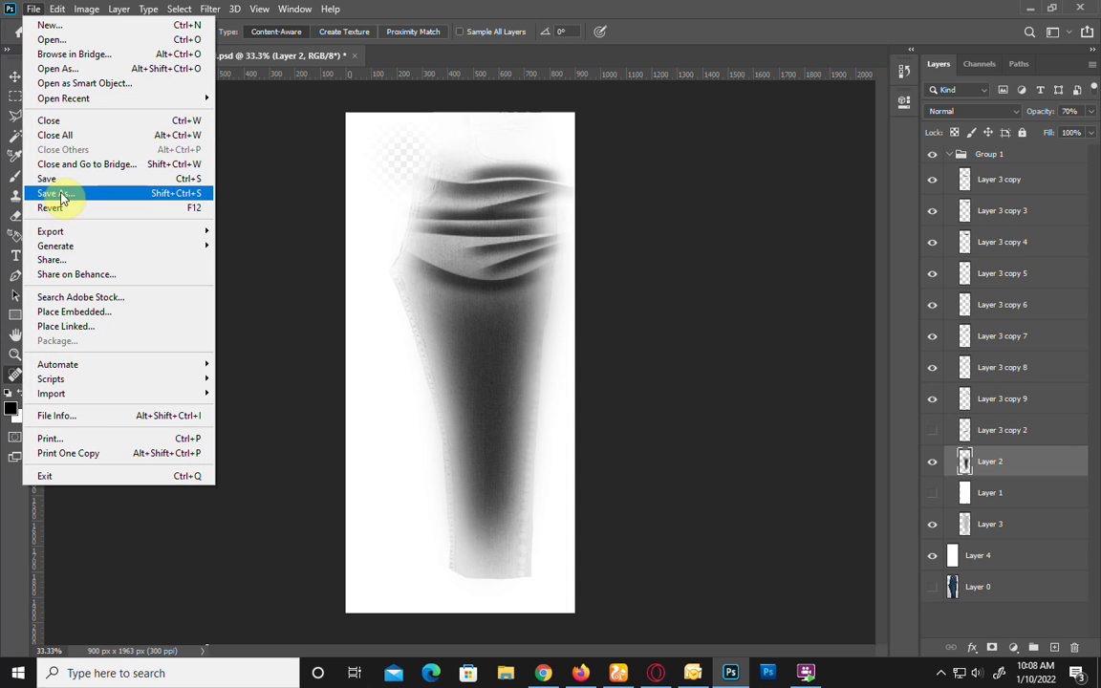
left_click(57, 194)
left_click(653, 470)
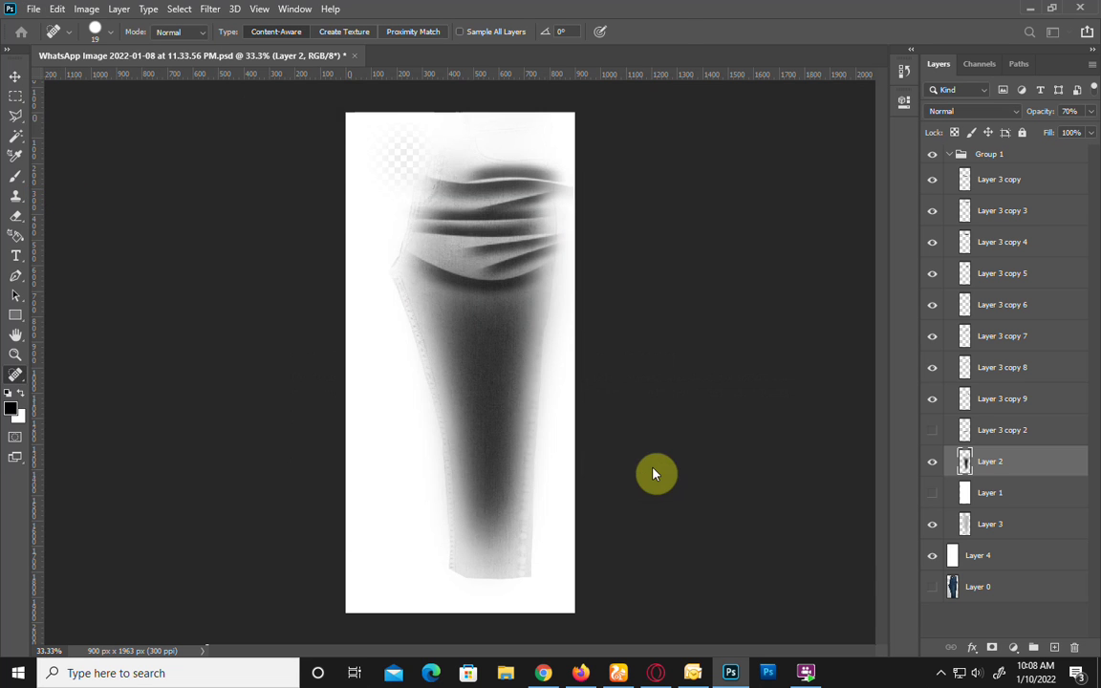
left_click(352, 415)
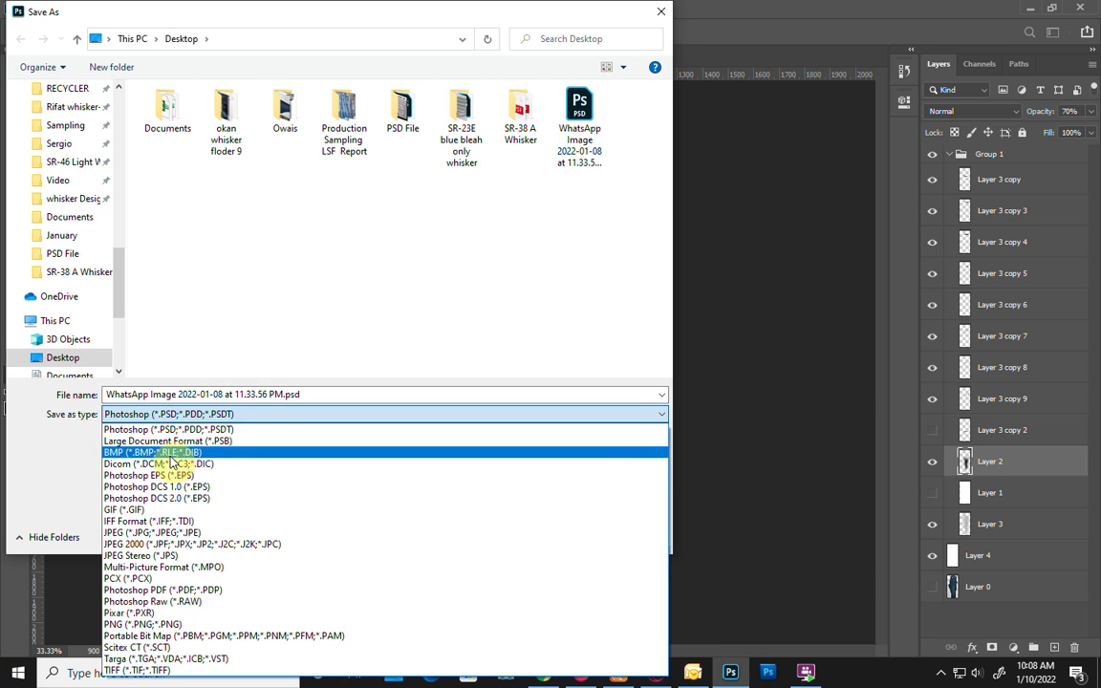
left_click(172, 452)
left_click(337, 390)
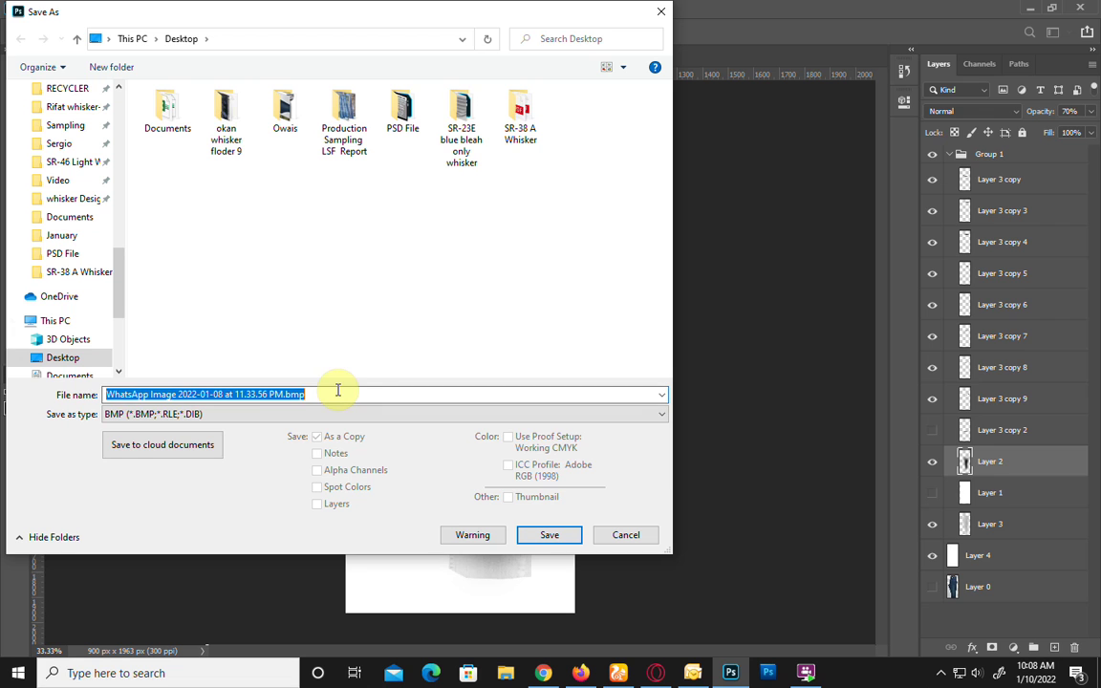
type("Malik Arslan")
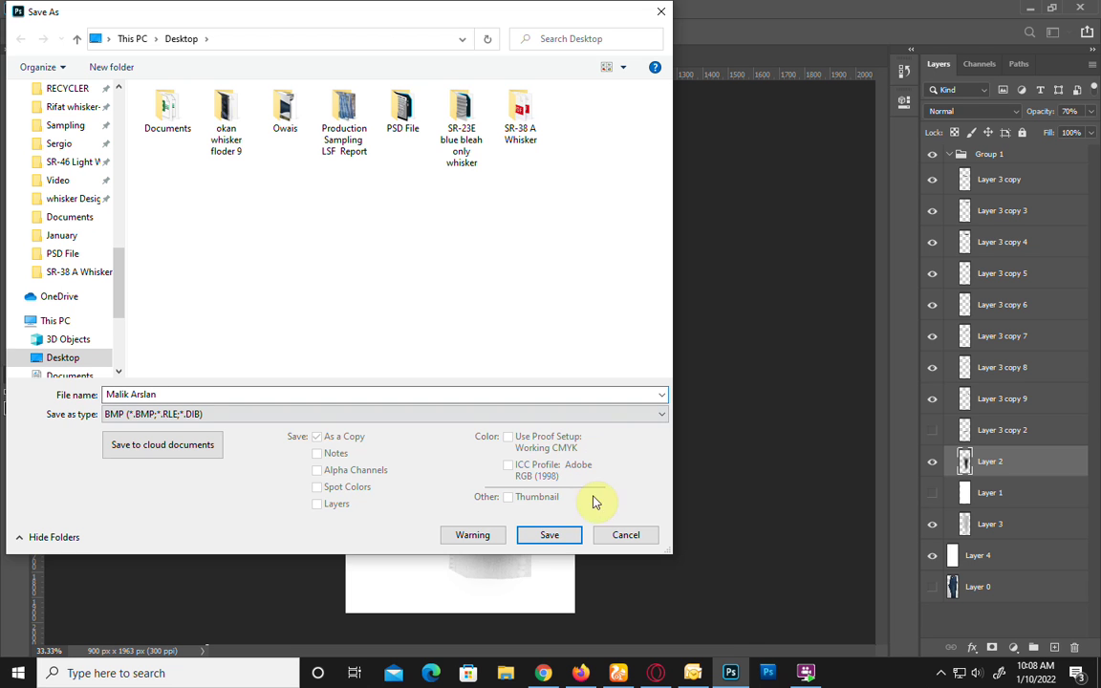
left_click(550, 537)
left_click(624, 184)
left_click(16, 77)
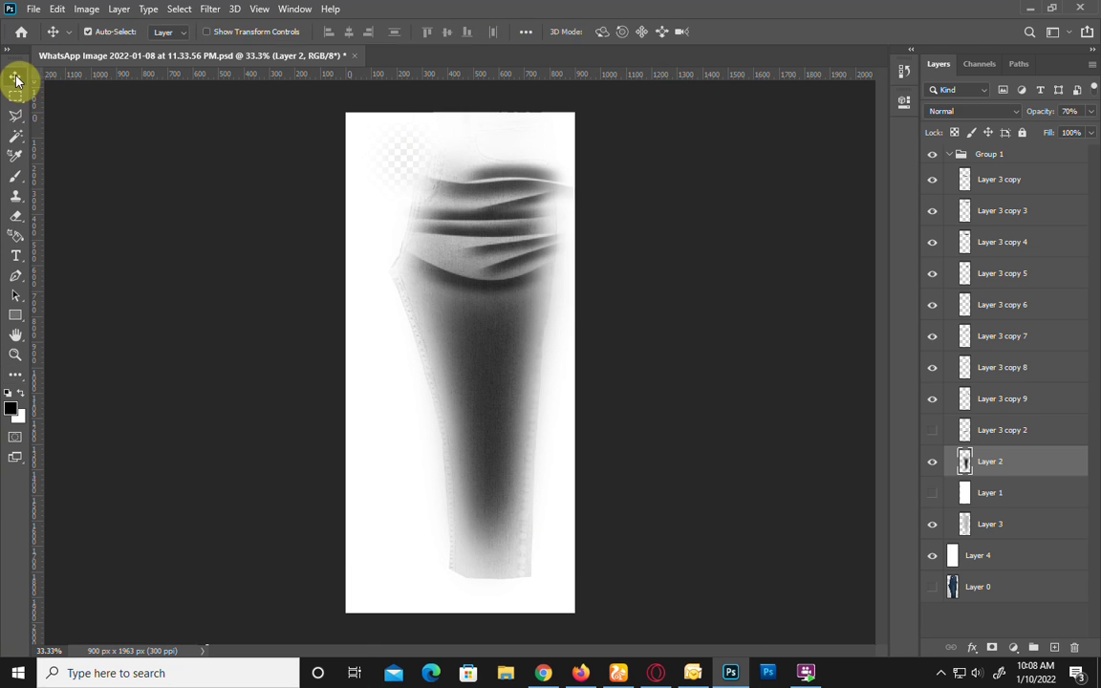